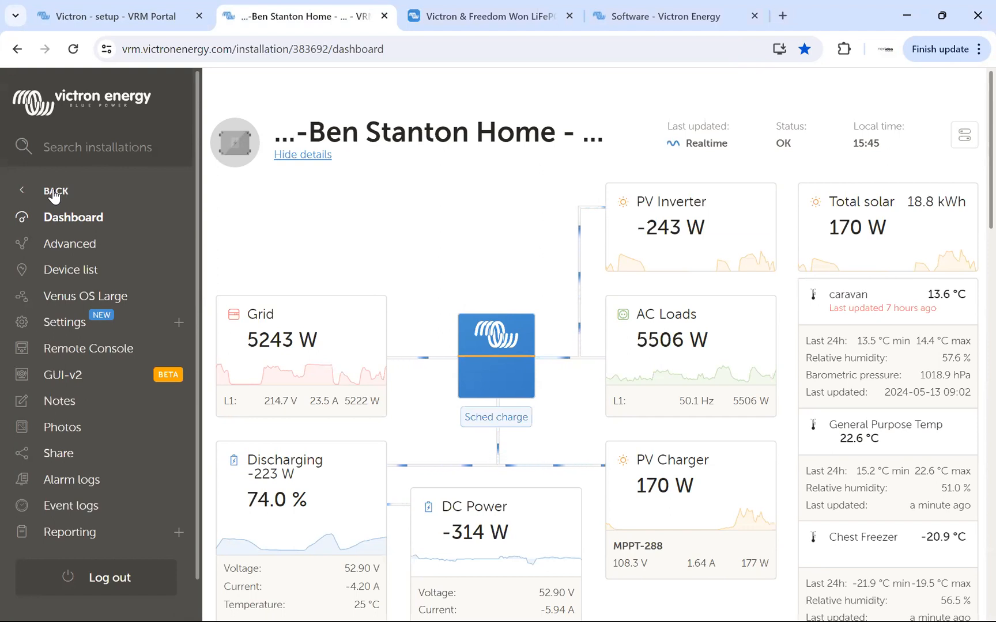
Start adding a new installation in the portal and choose Cerbo GX / Cerbo-S GX as the product.
{"action": "left_click", "coordinate": [56, 193]}
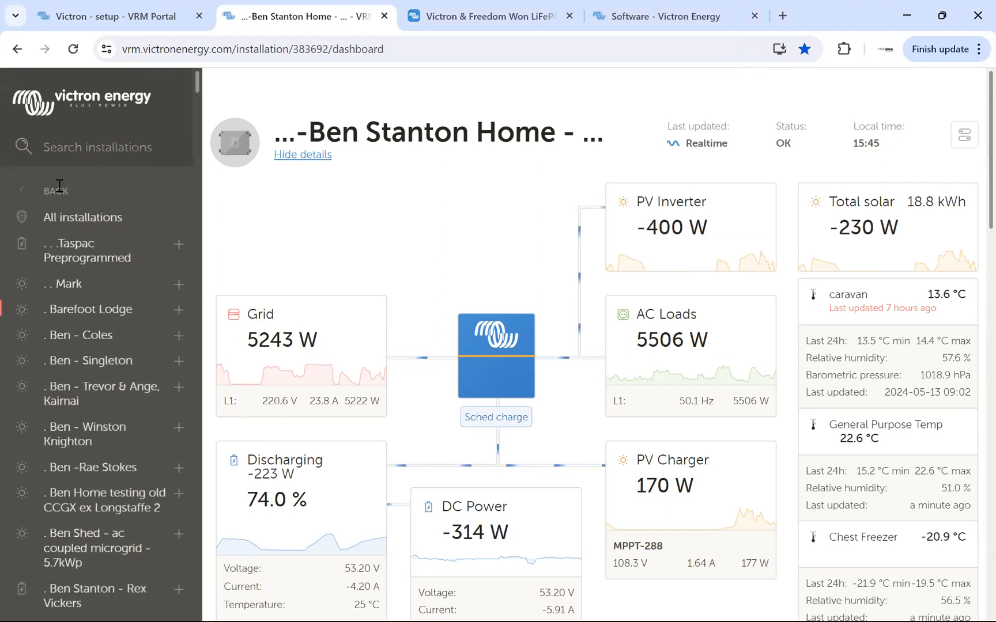
{"action": "left_click", "coordinate": [57, 193]}
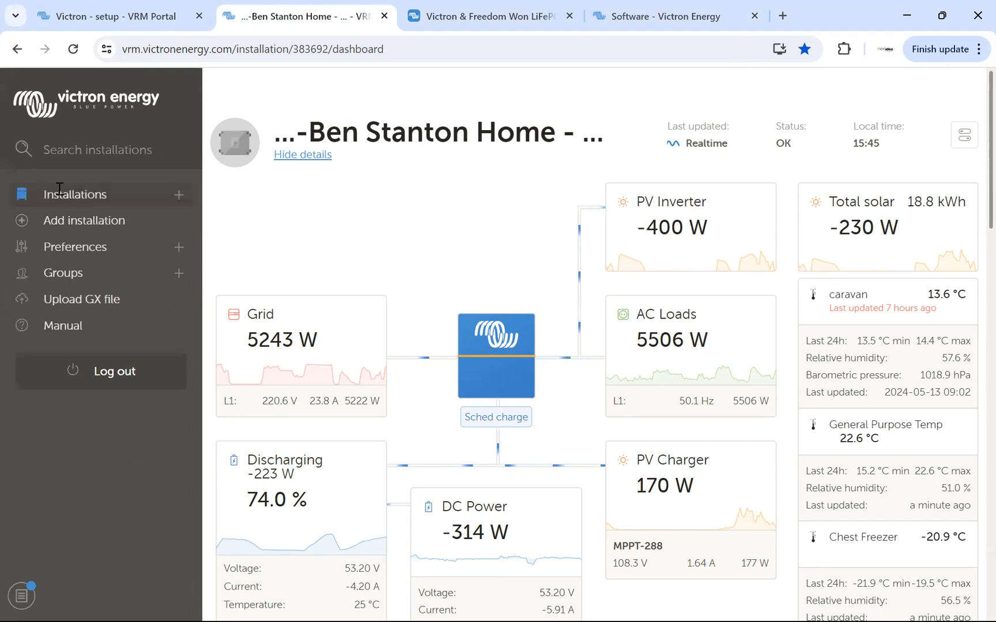
{"action": "left_click", "coordinate": [87, 224]}
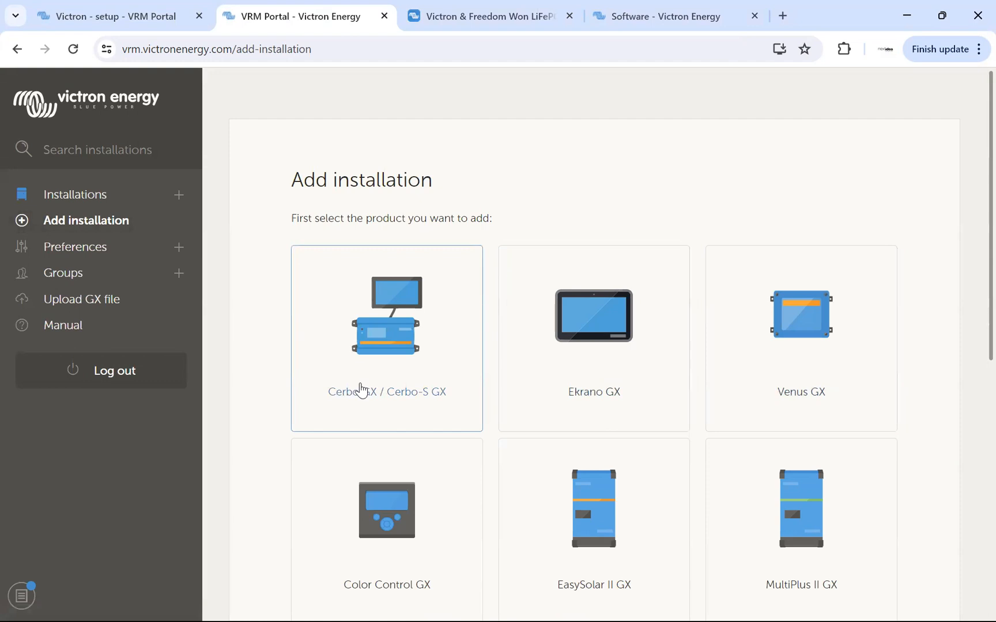
{"action": "scroll", "coordinate": [554, 412], "scroll_direction": "down", "scroll_amount": 3}
{"action": "scroll", "coordinate": [570, 403], "scroll_direction": "up", "scroll_amount": 3}
{"action": "left_click", "coordinate": [385, 325]}
{"action": "scroll", "coordinate": [613, 382], "scroll_direction": "down", "scroll_amount": 6}
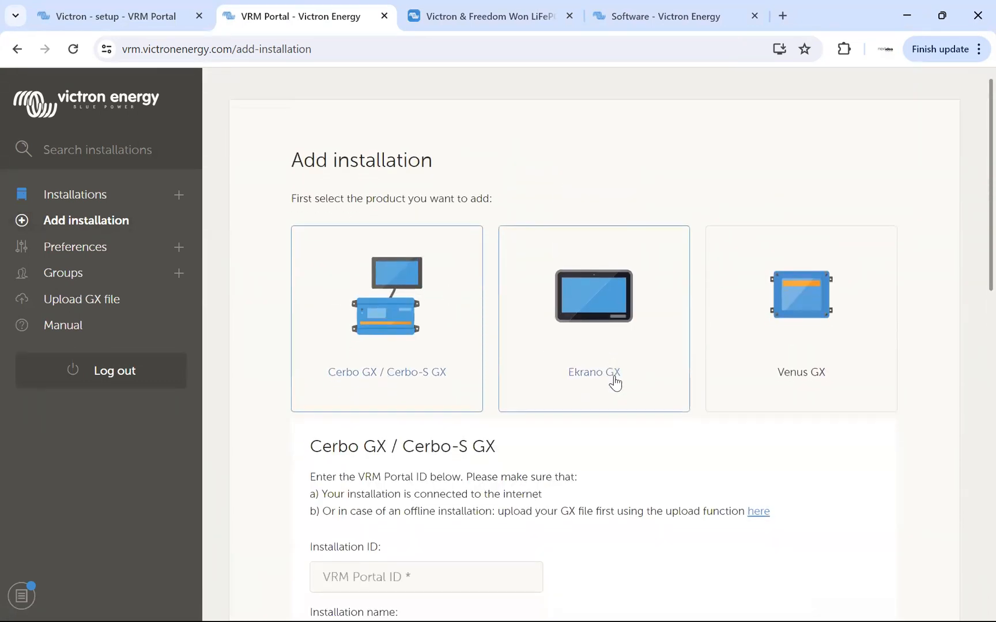
Enter a placeholder VRM Portal ID and name the installation "Site Name".
{"action": "left_click", "coordinate": [393, 212]}
{"action": "type", "text": "ituheoivfhbev"}
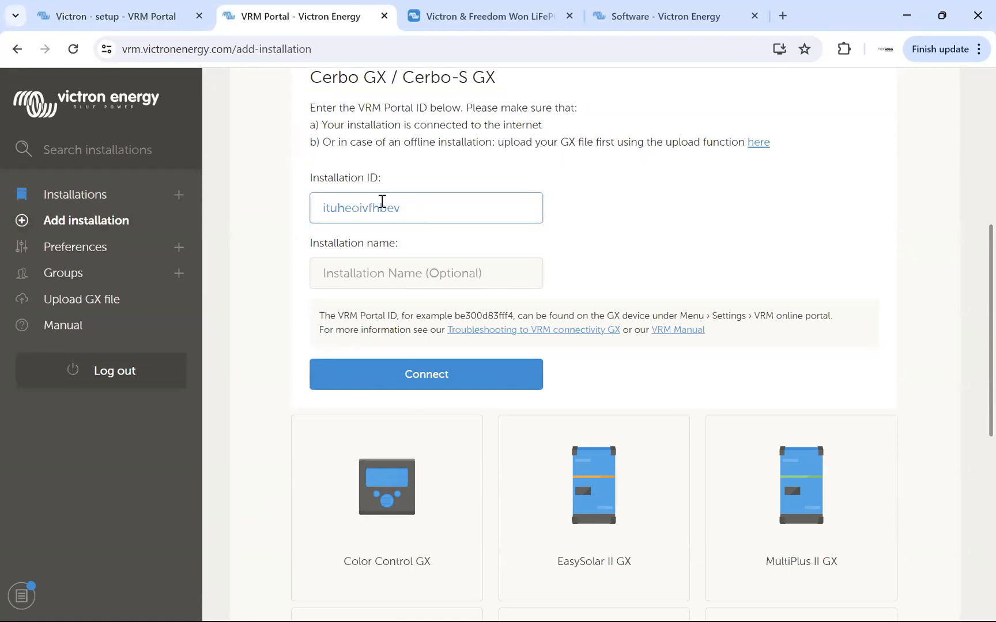
{"action": "left_click", "coordinate": [382, 273]}
{"action": "type", "text": "N"}
{"action": "key", "text": "BackSpace"}
{"action": "type", "text": "Site Name"}
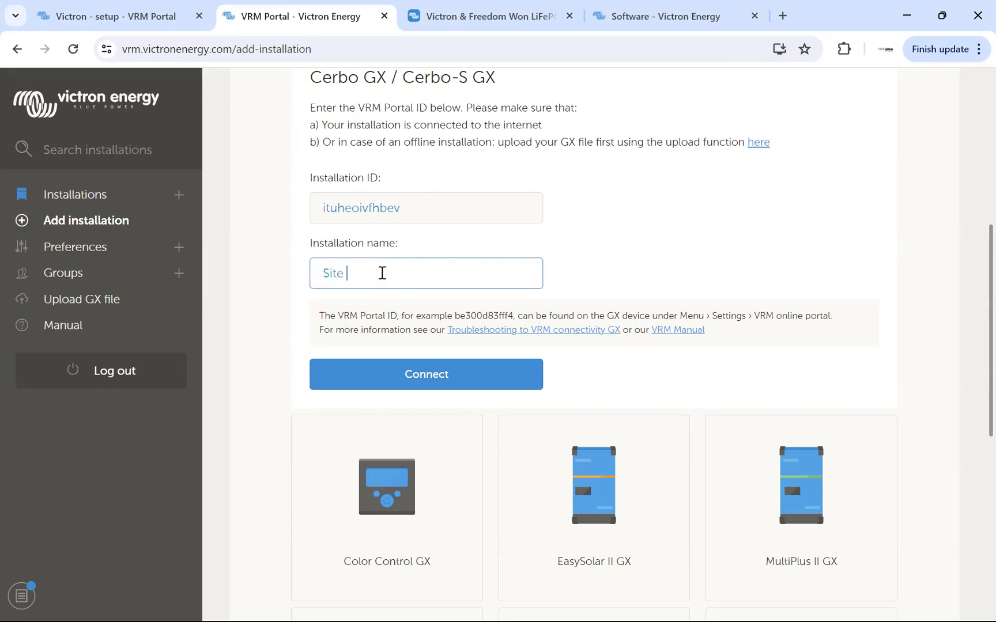
Prefix the installation name with the company so that it reads "Company - Site Name".
{"action": "left_click", "coordinate": [323, 274]}
{"action": "type", "text": "Company -"}
{"action": "left_click_drag", "start_coordinate": [322, 272], "coordinate": [375, 277]}
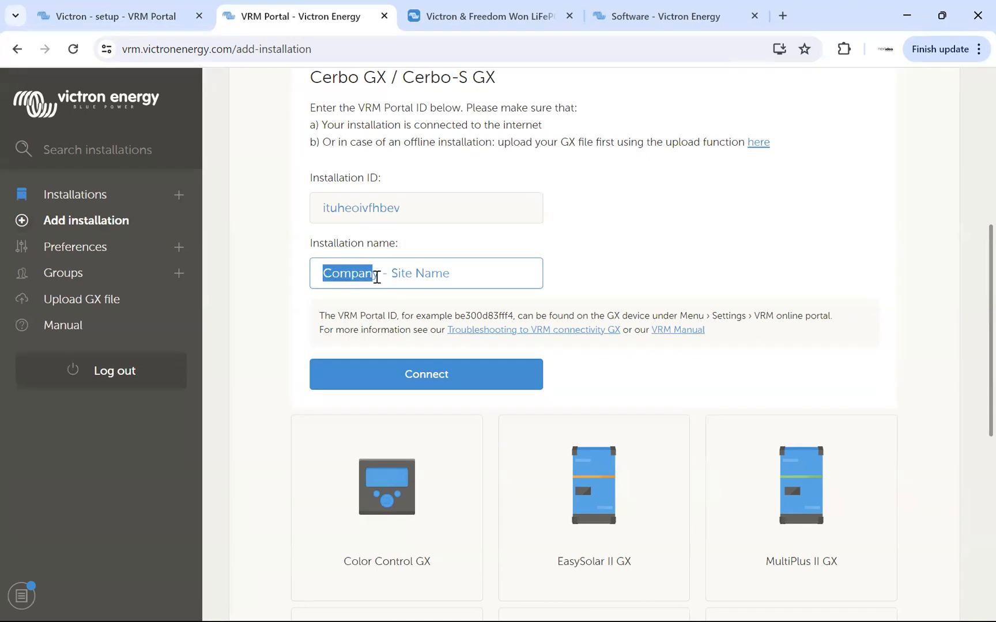
{"action": "left_click", "coordinate": [382, 272]}
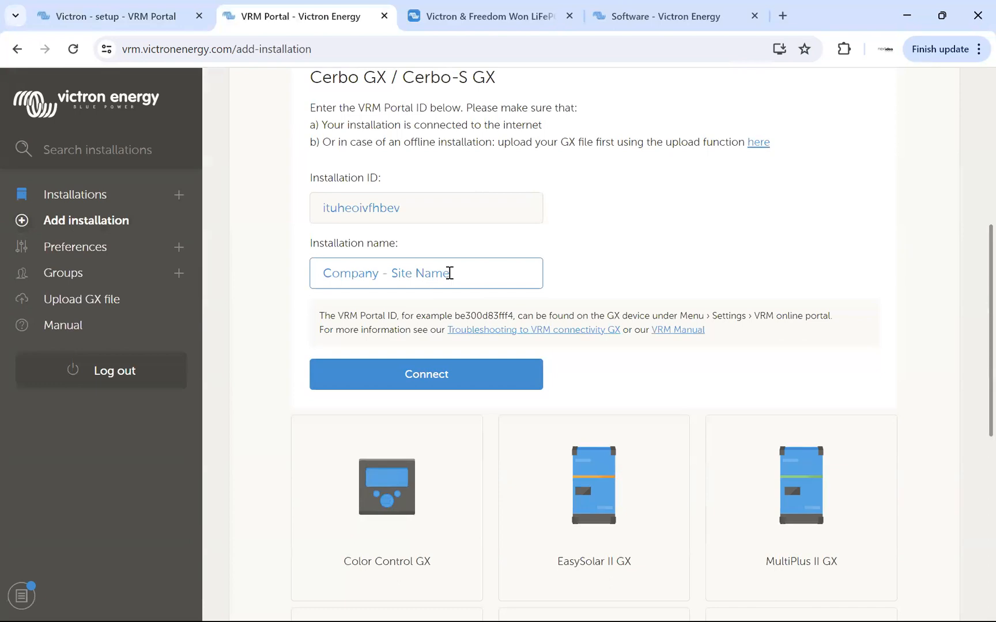
Try to connect the new installation with the entered ID and name, and review the ID entry.
{"action": "left_click", "coordinate": [443, 383]}
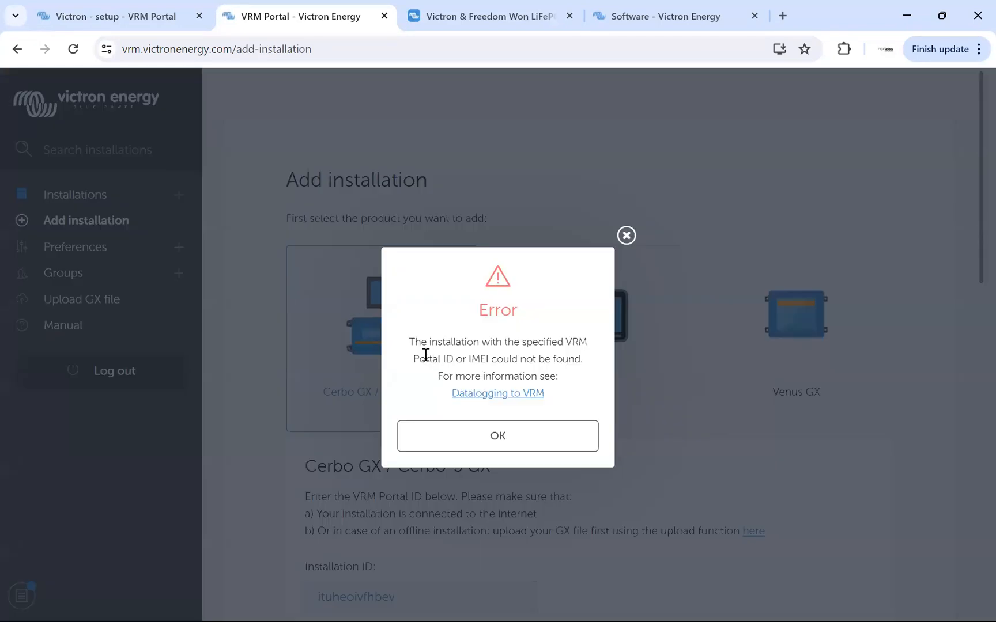
{"action": "left_click_drag", "start_coordinate": [413, 363], "coordinate": [583, 361]}
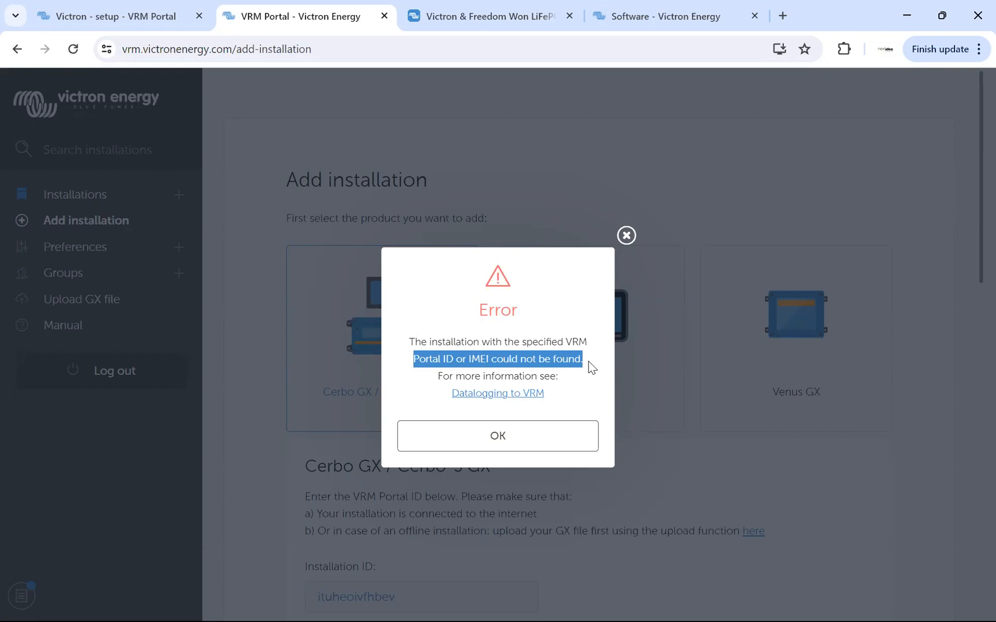
{"action": "left_click", "coordinate": [626, 236]}
{"action": "scroll", "coordinate": [418, 392], "scroll_direction": "down", "scroll_amount": 4}
{"action": "double_click", "coordinate": [413, 363]}
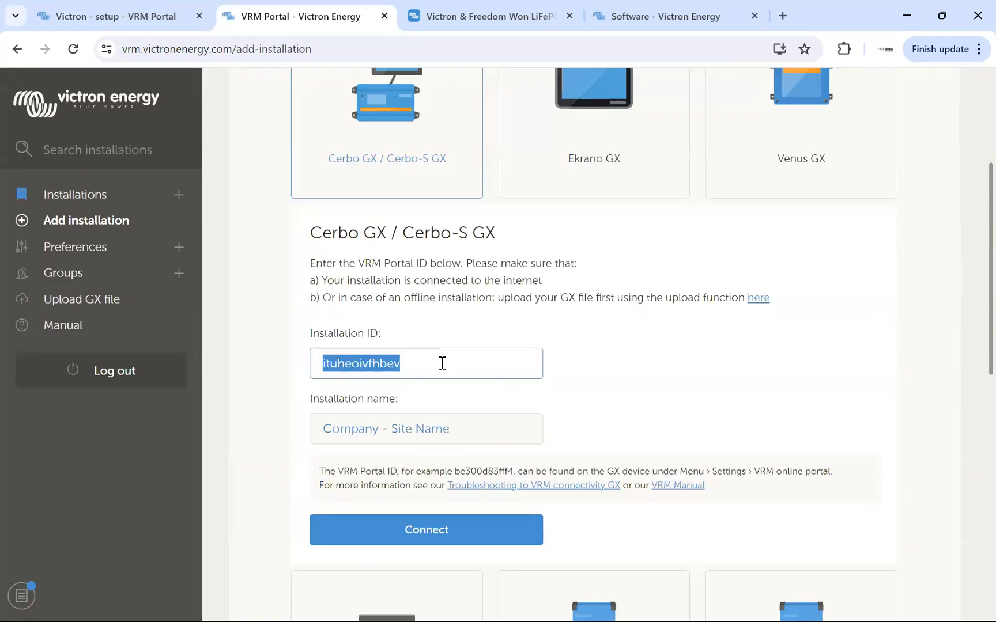
{"action": "left_click", "coordinate": [441, 362]}
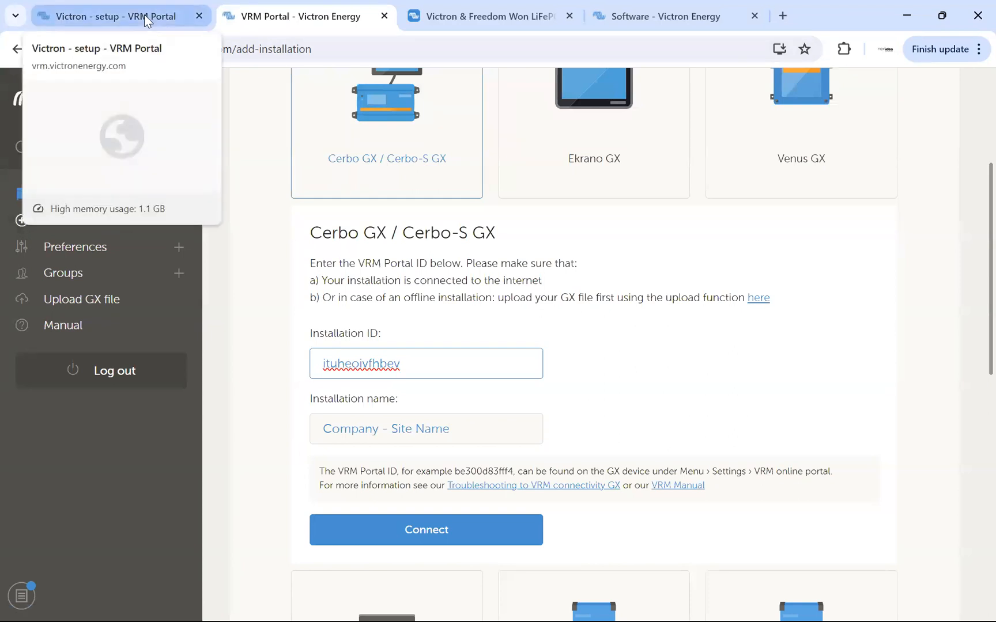
Switch to the Victron - setup installation, open its Remote Console and go back to the Device List.
{"action": "left_click", "coordinate": [144, 15]}
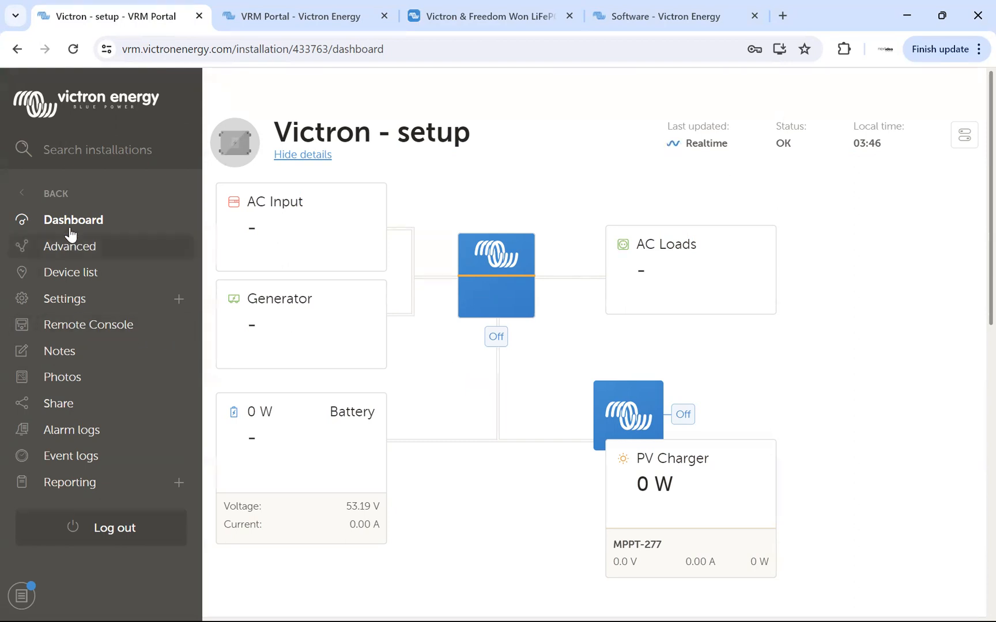
{"action": "left_click", "coordinate": [84, 326]}
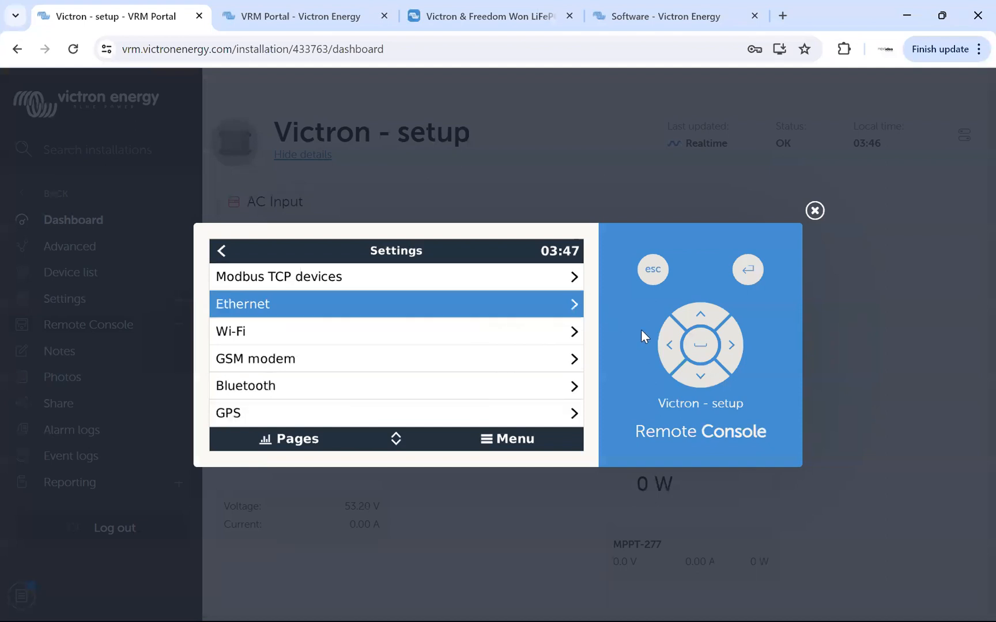
{"action": "left_click", "coordinate": [674, 349]}
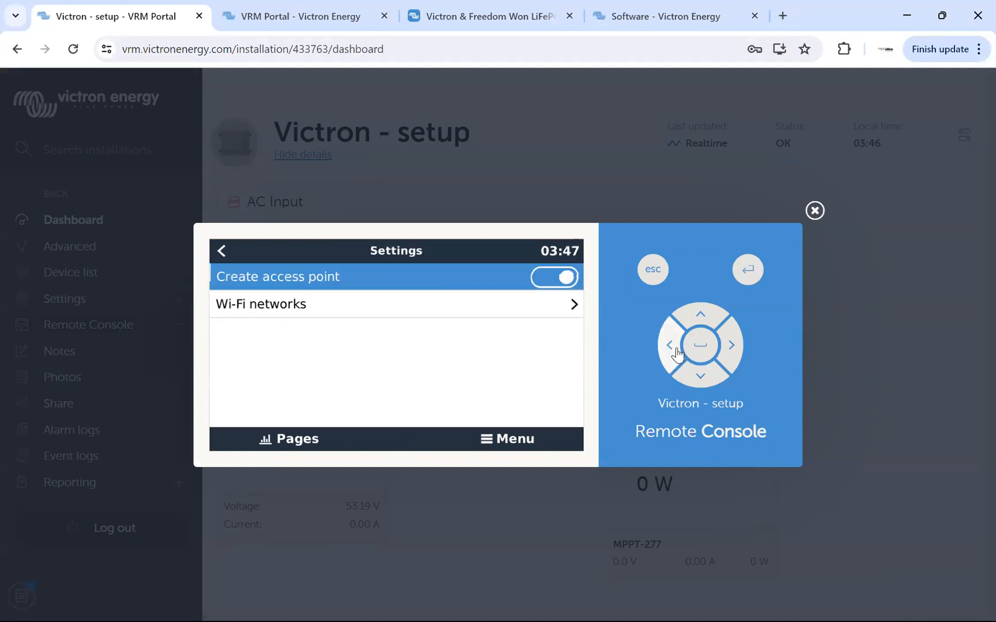
{"action": "left_click", "coordinate": [676, 352]}
{"action": "left_click", "coordinate": [673, 351]}
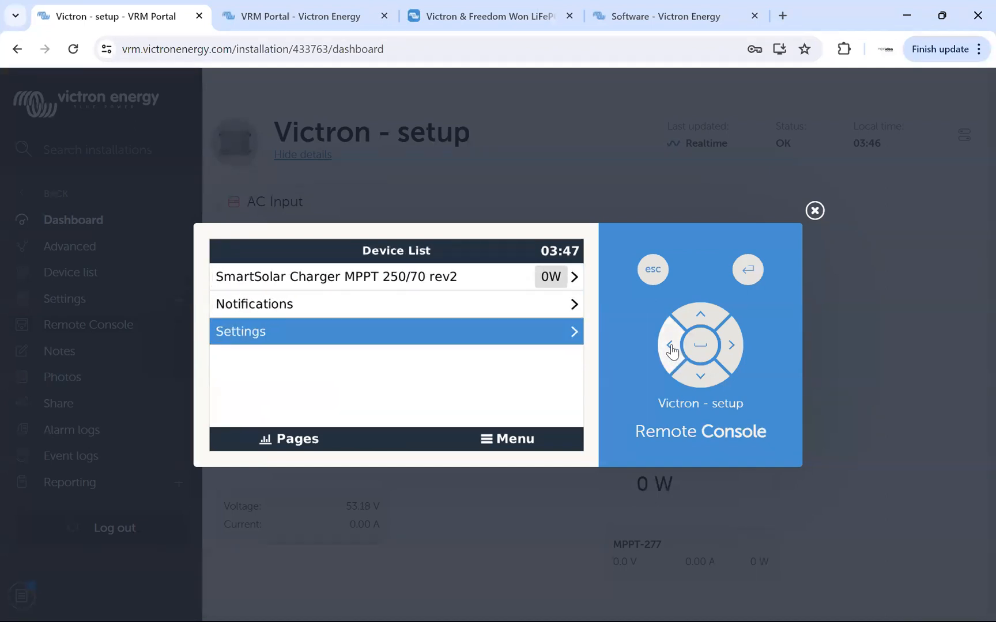
Open the GX device's Settings and look through the entries from General down to PV inverters.
{"action": "left_click", "coordinate": [729, 346]}
{"action": "left_click", "coordinate": [700, 377]}
{"action": "left_click", "coordinate": [700, 379]}
{"action": "left_click", "coordinate": [699, 379]}
{"action": "left_click", "coordinate": [698, 381]}
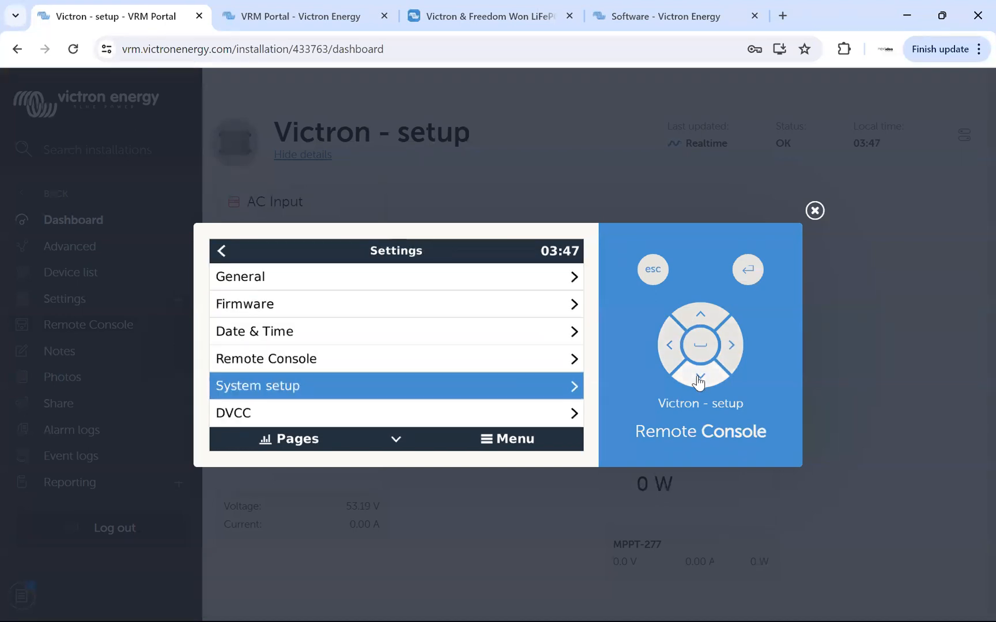
{"action": "left_click", "coordinate": [699, 380]}
{"action": "left_click", "coordinate": [700, 382]}
{"action": "left_click", "coordinate": [702, 383]}
{"action": "left_click", "coordinate": [702, 383]}
{"action": "left_click", "coordinate": [701, 382]}
{"action": "left_click", "coordinate": [701, 382]}
{"action": "left_click", "coordinate": [698, 318]}
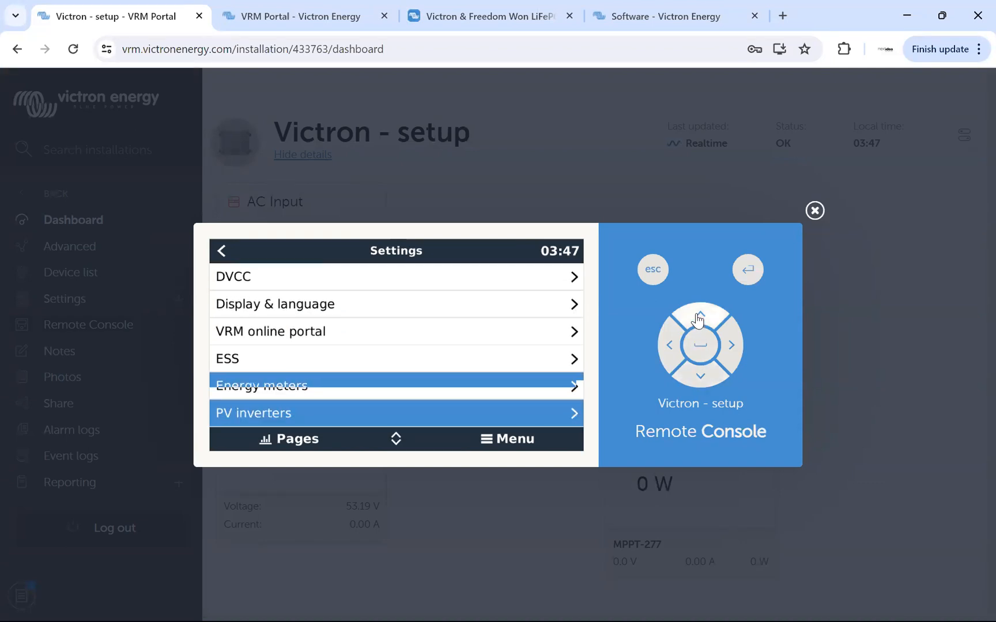
{"action": "left_click", "coordinate": [698, 319]}
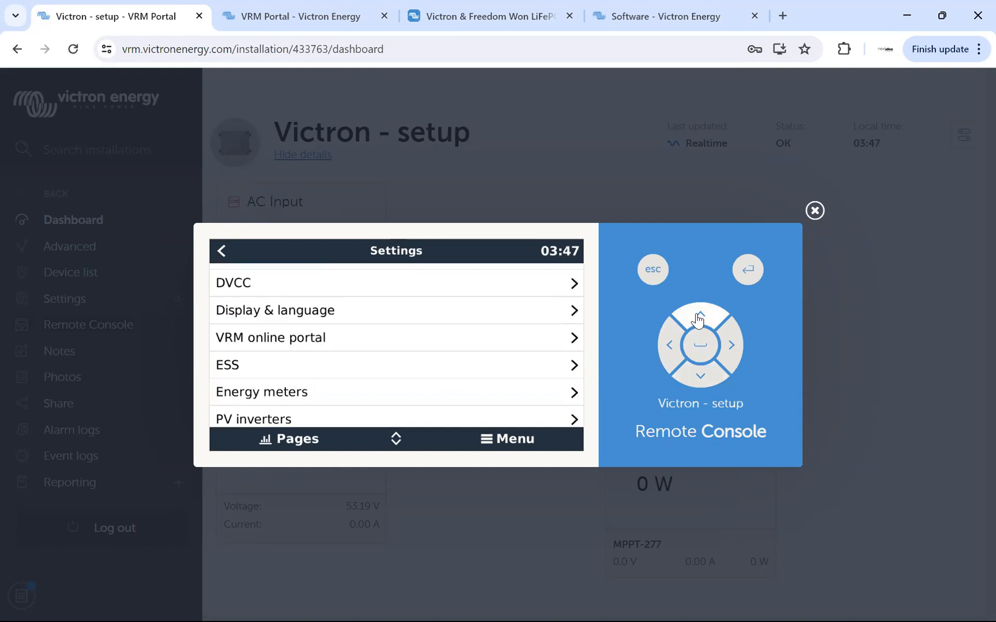
Open the Remote Console settings and examine the password check and Enable on VRM options.
{"action": "left_click", "coordinate": [701, 379]}
{"action": "left_click", "coordinate": [701, 378]}
{"action": "left_click", "coordinate": [701, 378]}
{"action": "left_click", "coordinate": [732, 345]}
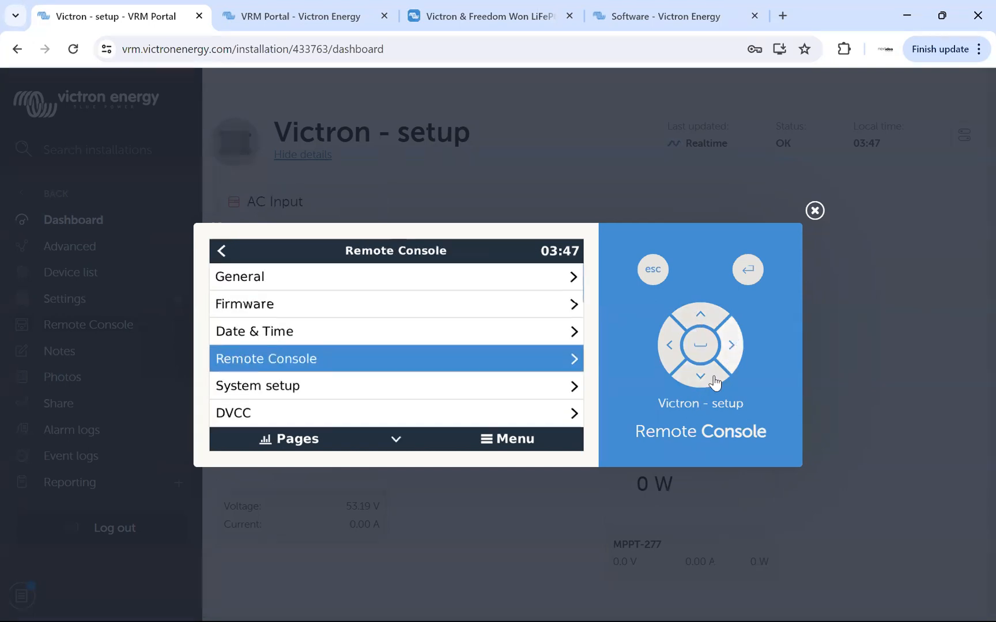
{"action": "left_click", "coordinate": [708, 382]}
{"action": "left_click", "coordinate": [707, 381]}
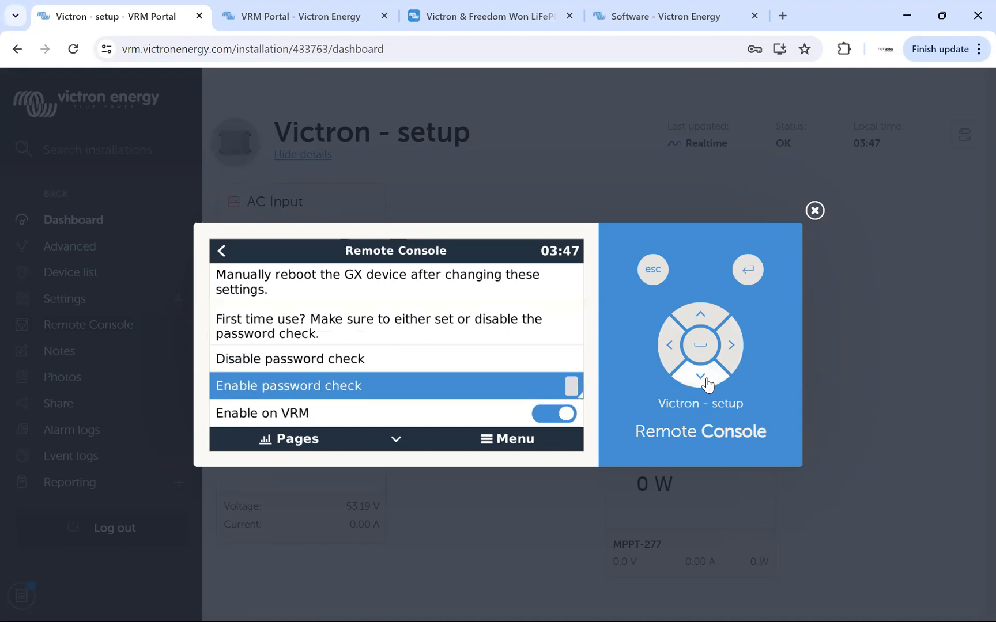
{"action": "left_click", "coordinate": [707, 381]}
{"action": "left_click", "coordinate": [694, 316]}
{"action": "left_click", "coordinate": [699, 318]}
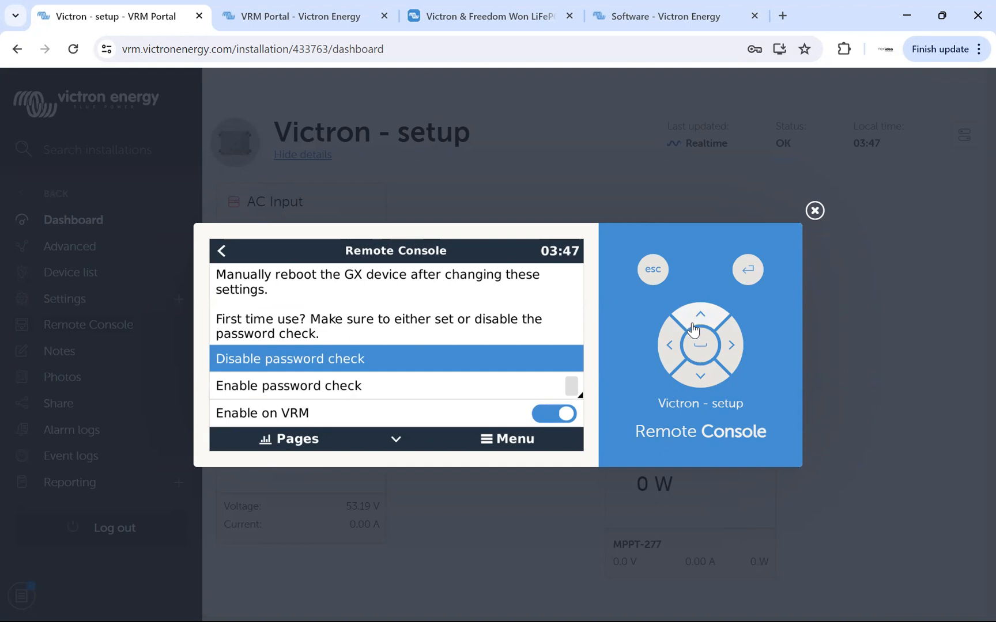
Locate the Reboot option in the General settings, and close the Remote Console.
{"action": "left_click", "coordinate": [673, 344]}
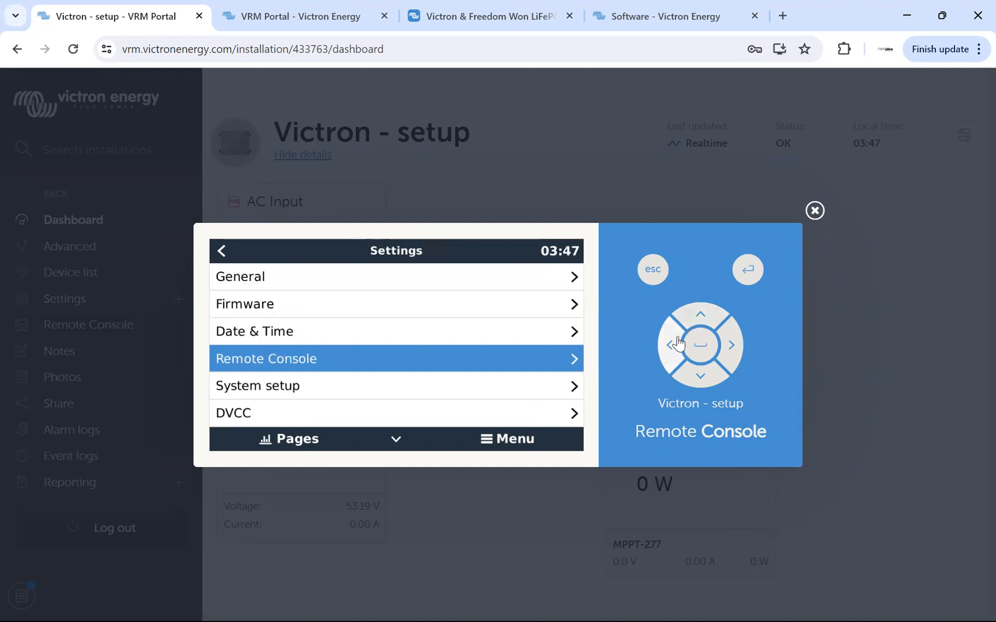
{"action": "left_click", "coordinate": [699, 316]}
{"action": "left_click", "coordinate": [699, 316]}
{"action": "left_click", "coordinate": [699, 316]}
{"action": "left_click", "coordinate": [724, 348]}
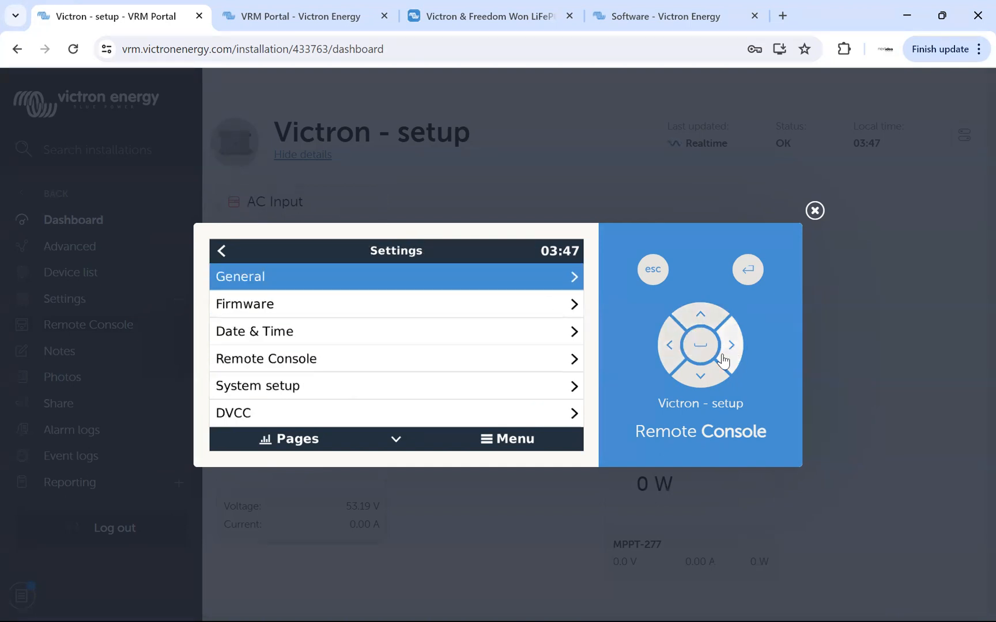
{"action": "left_click", "coordinate": [701, 377]}
{"action": "left_click", "coordinate": [700, 378]}
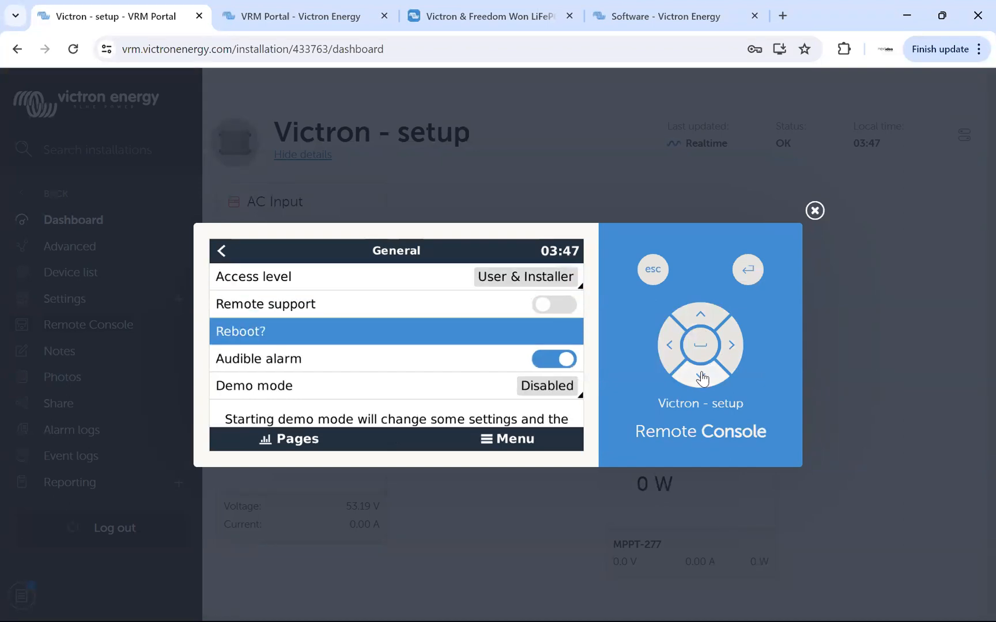
{"action": "left_click", "coordinate": [670, 346]}
{"action": "left_click", "coordinate": [669, 345]}
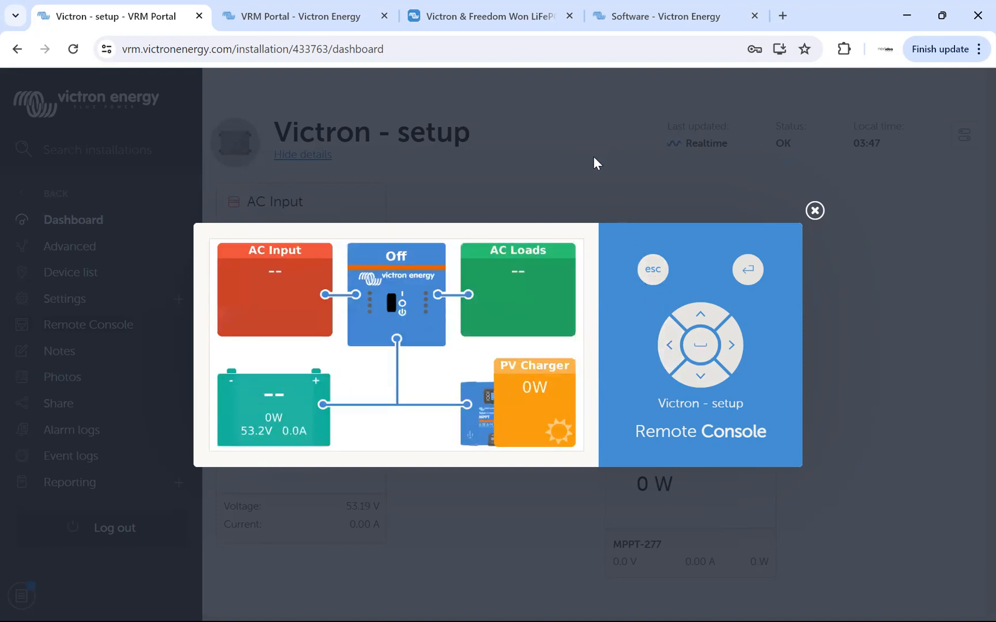
{"action": "left_click", "coordinate": [136, 312]}
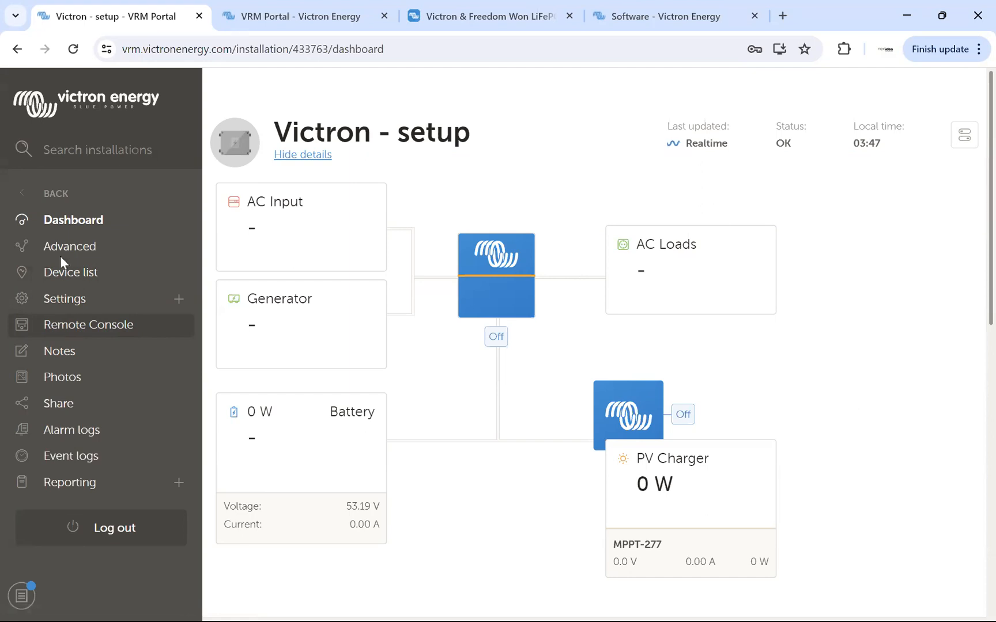
Reopen the Remote Console and open Settings from the Device List.
{"action": "left_click", "coordinate": [58, 323]}
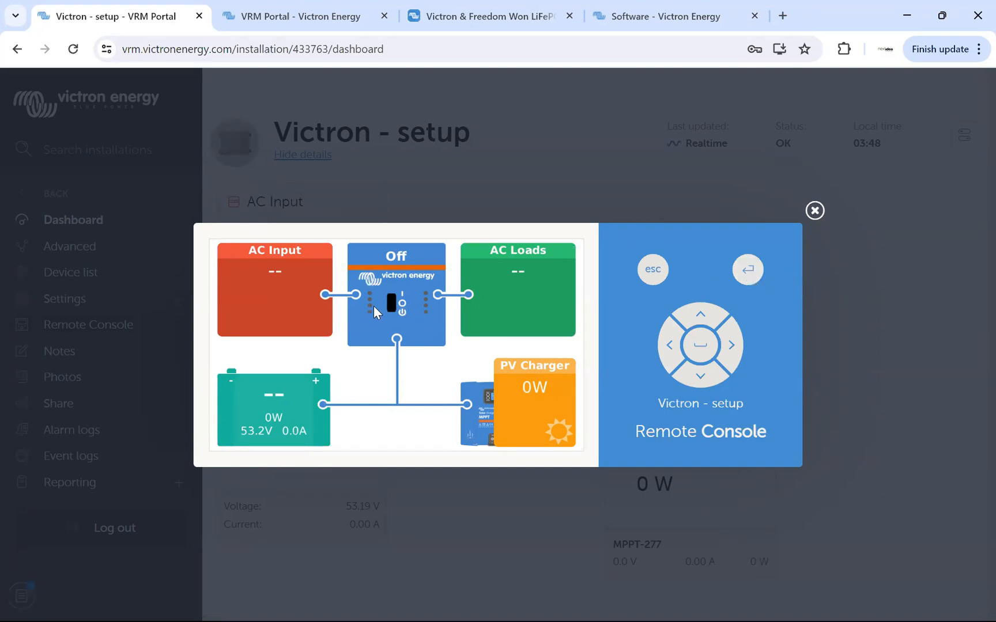
{"action": "left_click", "coordinate": [743, 271]}
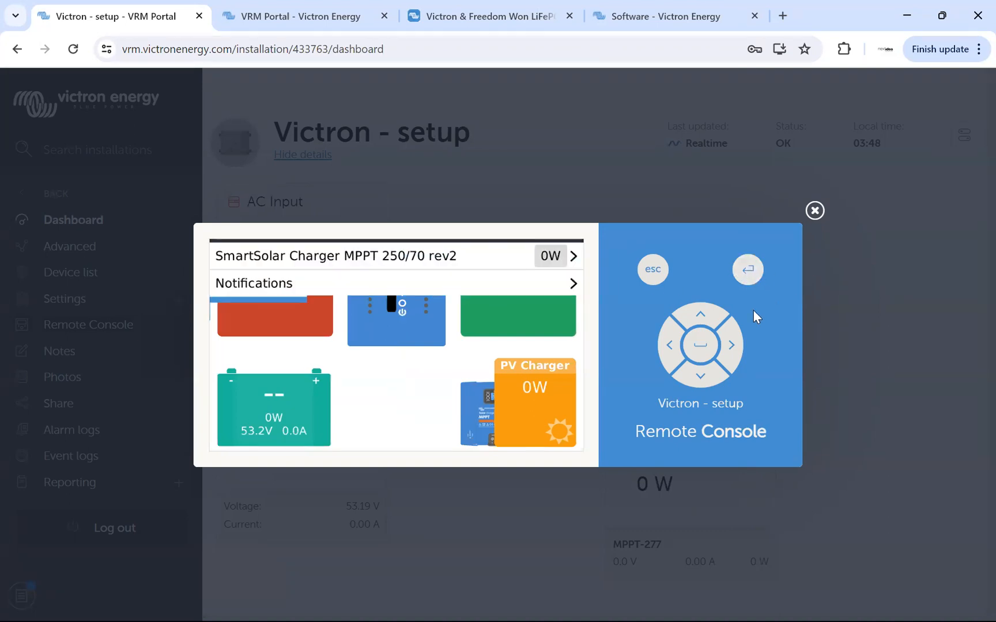
{"action": "double_click", "coordinate": [703, 321]}
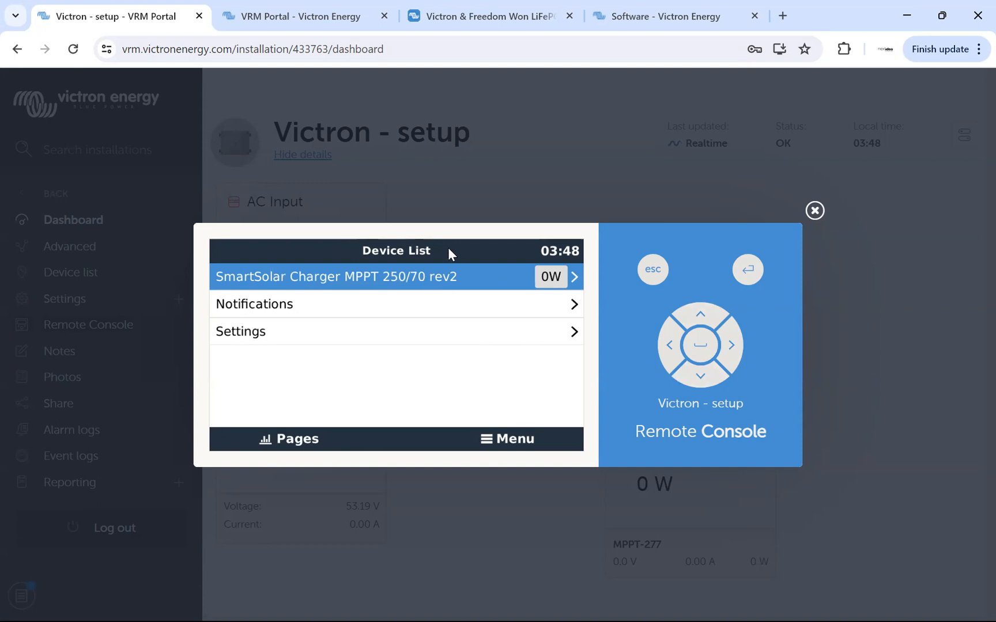
{"action": "left_click", "coordinate": [700, 376]}
{"action": "left_click", "coordinate": [700, 376]}
{"action": "left_click", "coordinate": [732, 348]}
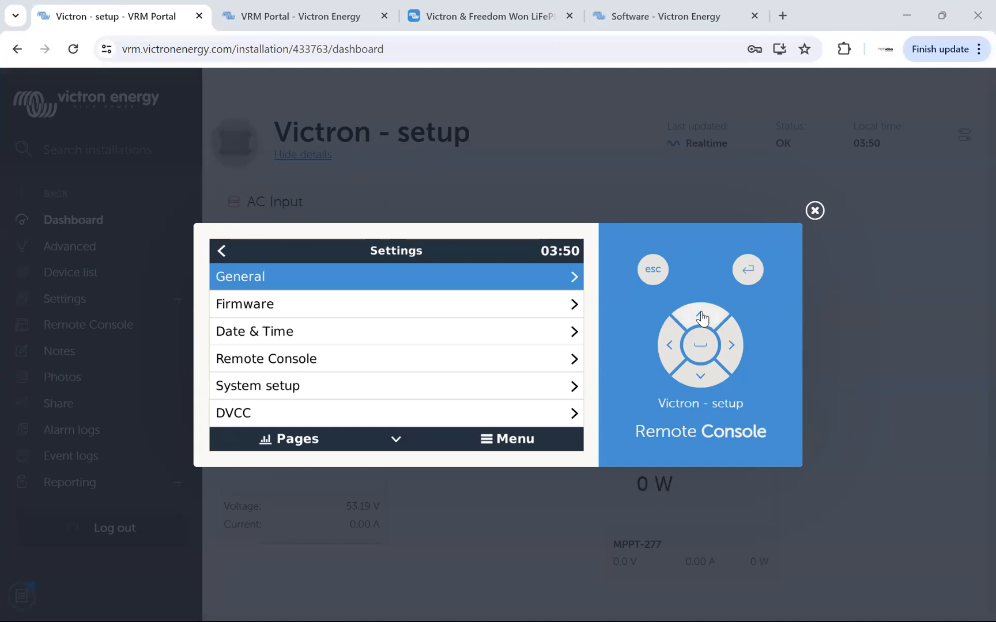
Turn on Remote support in the GX device's General settings.
{"action": "left_click", "coordinate": [731, 346]}
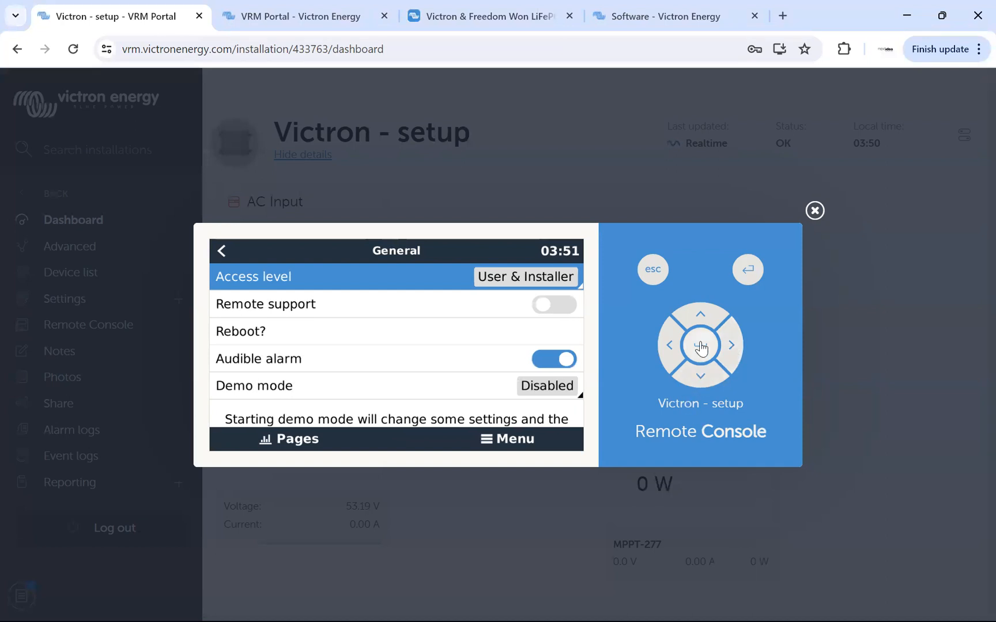
{"action": "left_click", "coordinate": [701, 380]}
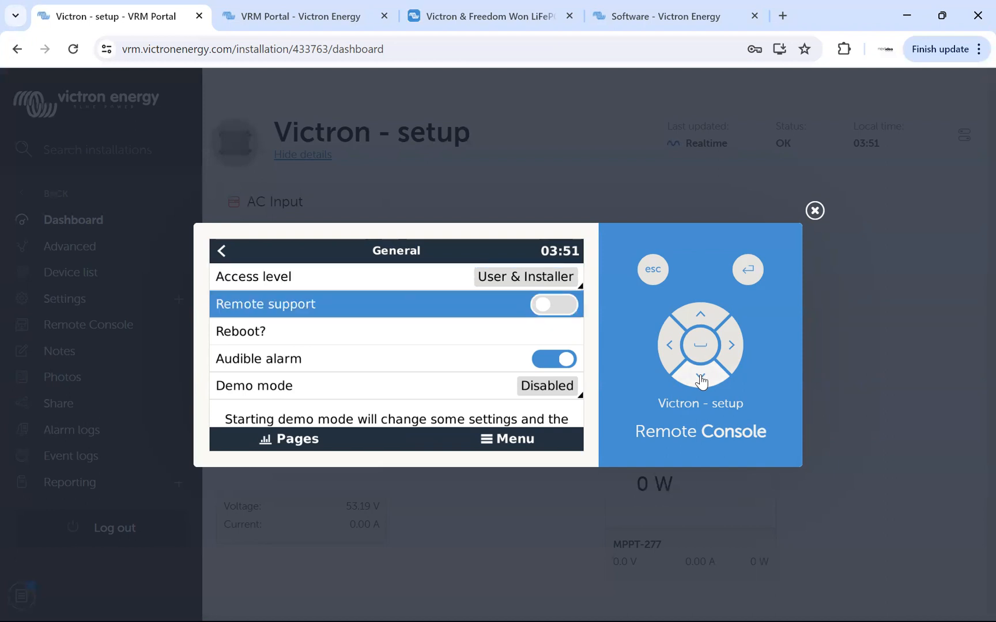
{"action": "left_click", "coordinate": [701, 346]}
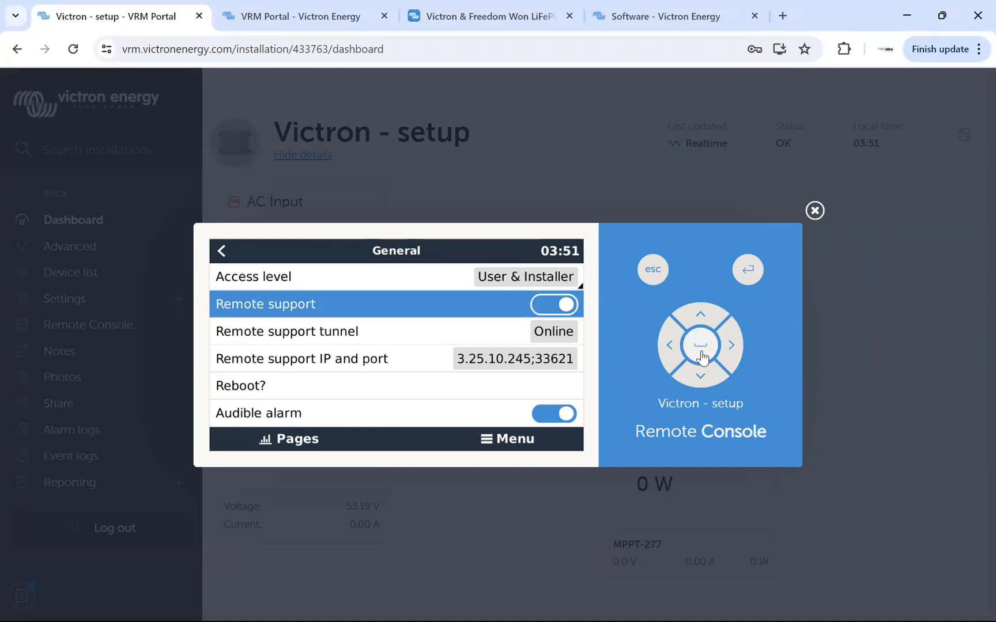
Examine the remaining General settings down to Demo mode, and return to the Settings list.
{"action": "left_click", "coordinate": [700, 378]}
{"action": "left_click", "coordinate": [701, 379]}
{"action": "left_click", "coordinate": [700, 378]}
{"action": "left_click", "coordinate": [701, 379]}
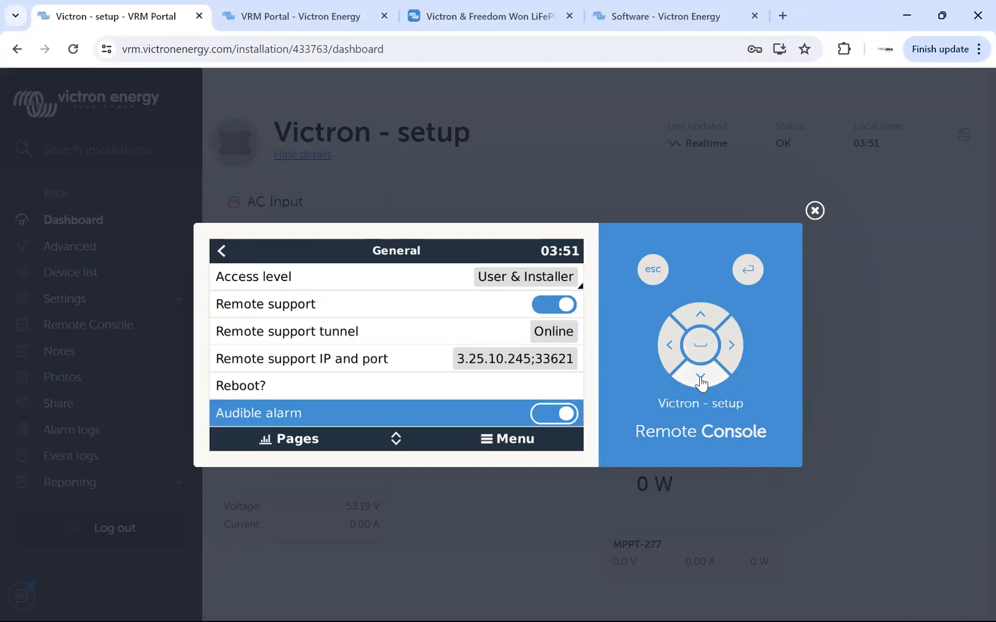
{"action": "left_click", "coordinate": [701, 378]}
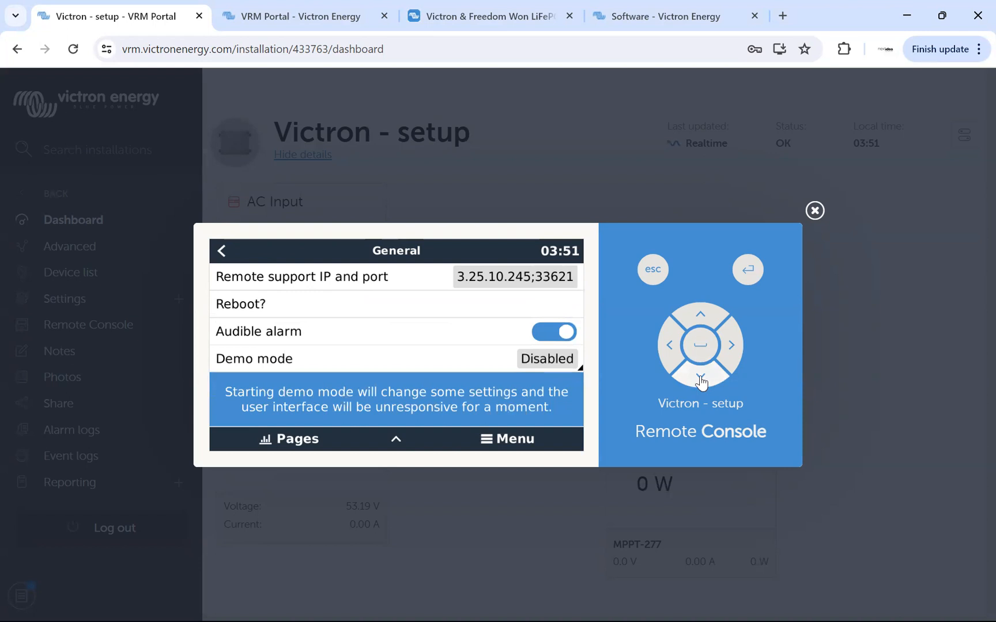
{"action": "left_click", "coordinate": [702, 353]}
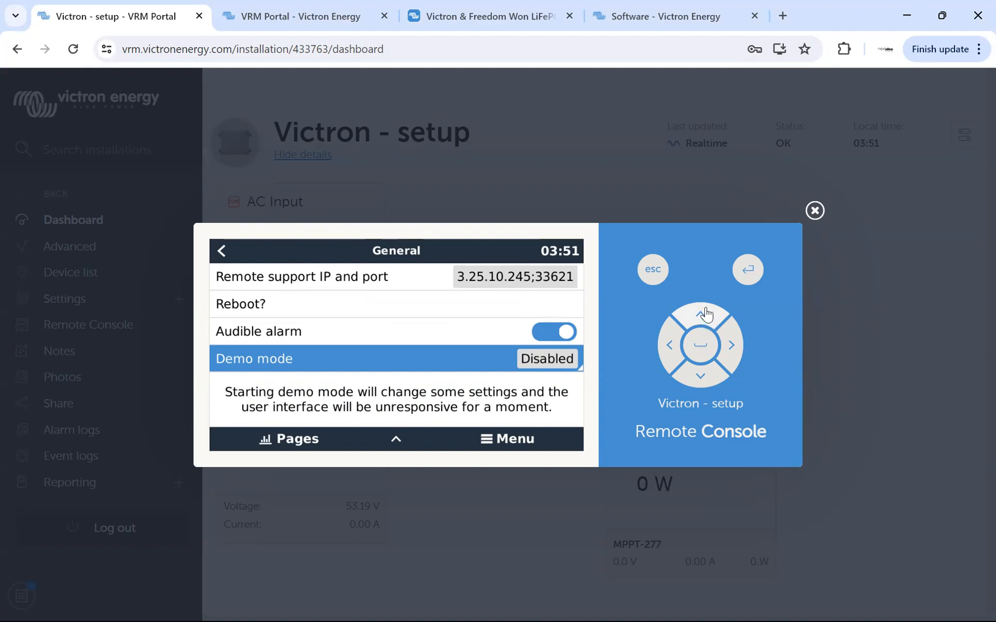
{"action": "left_click", "coordinate": [670, 345]}
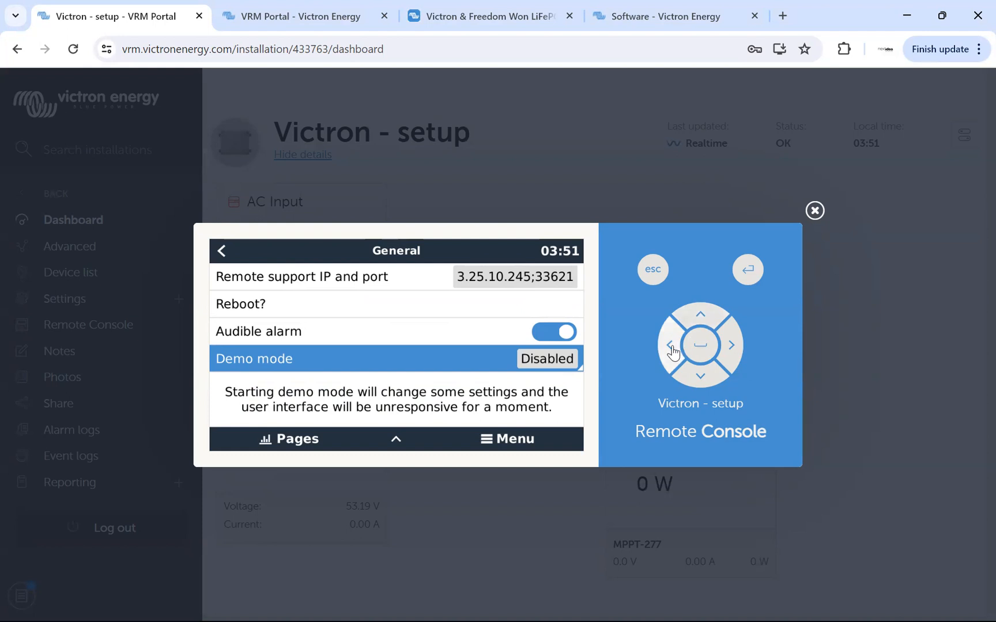
Examine the Online updates options in the Firmware settings, and return to the Settings list.
{"action": "left_click", "coordinate": [701, 377]}
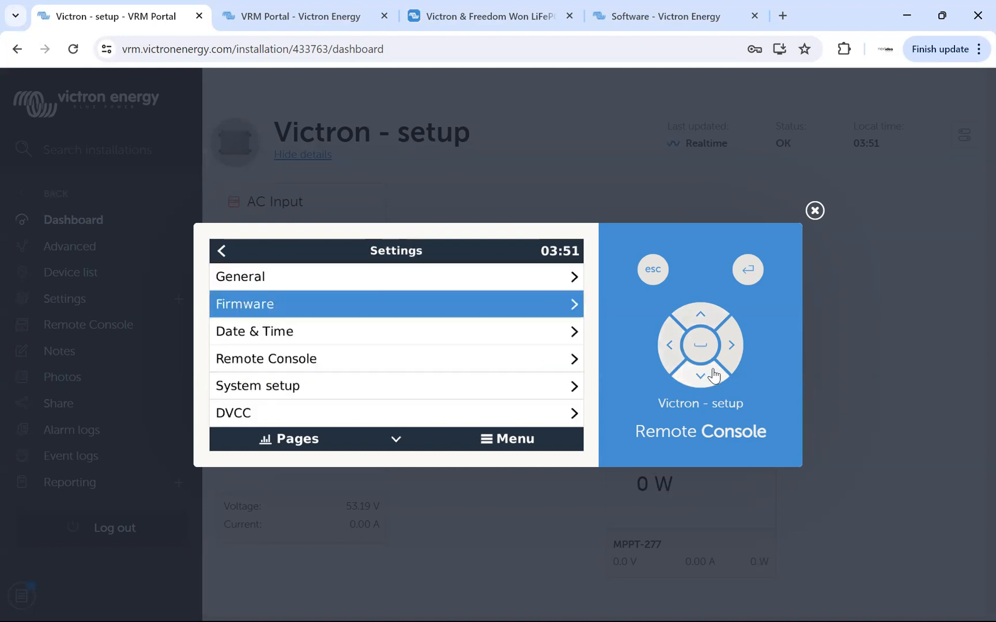
{"action": "left_click", "coordinate": [731, 346]}
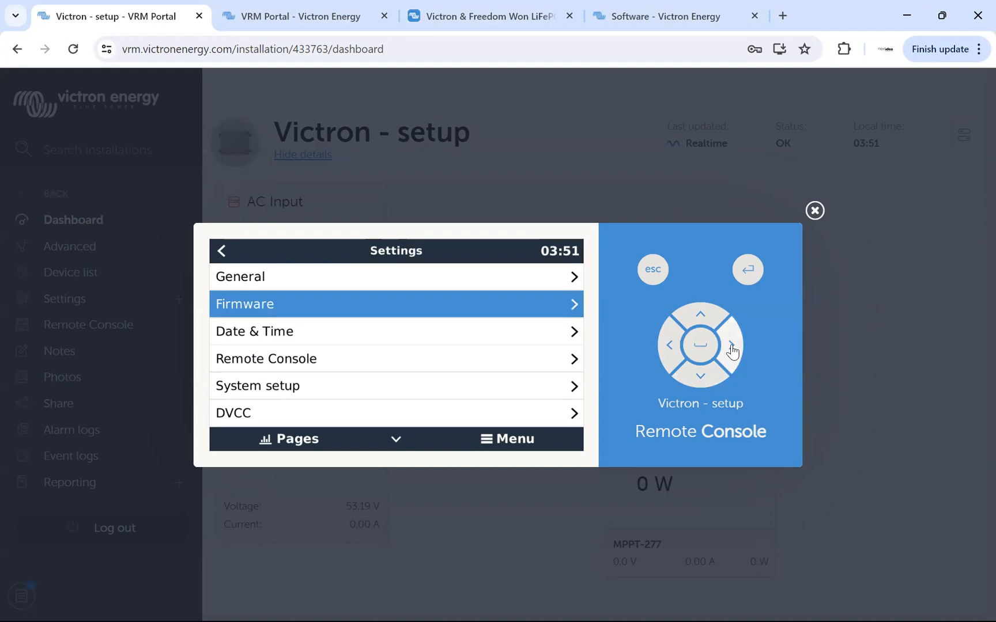
{"action": "left_click", "coordinate": [702, 377]}
{"action": "left_click", "coordinate": [702, 322]}
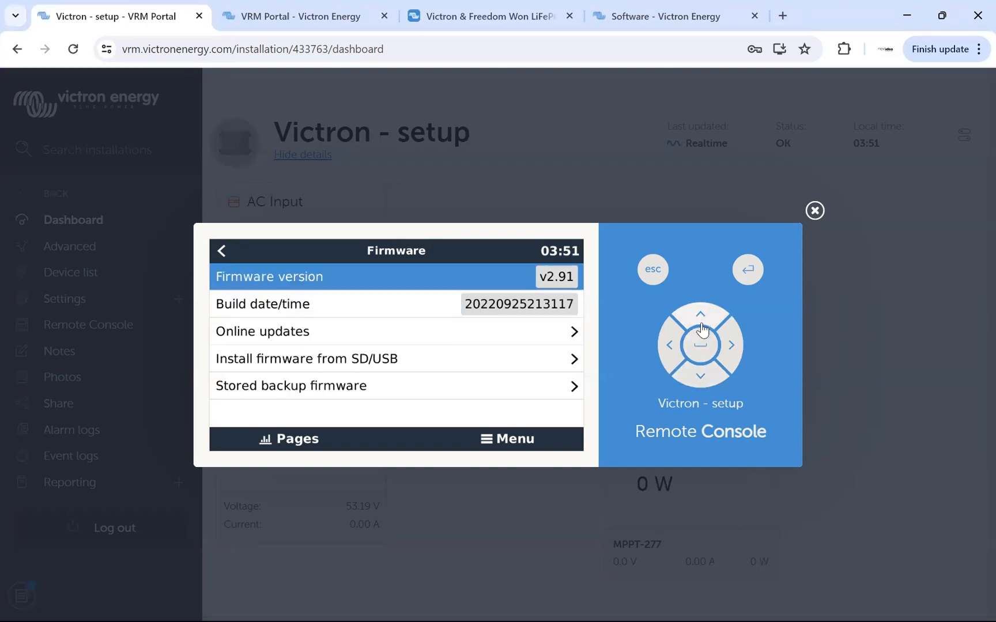
{"action": "left_click", "coordinate": [701, 378]}
{"action": "left_click", "coordinate": [701, 378]}
{"action": "left_click", "coordinate": [731, 344]}
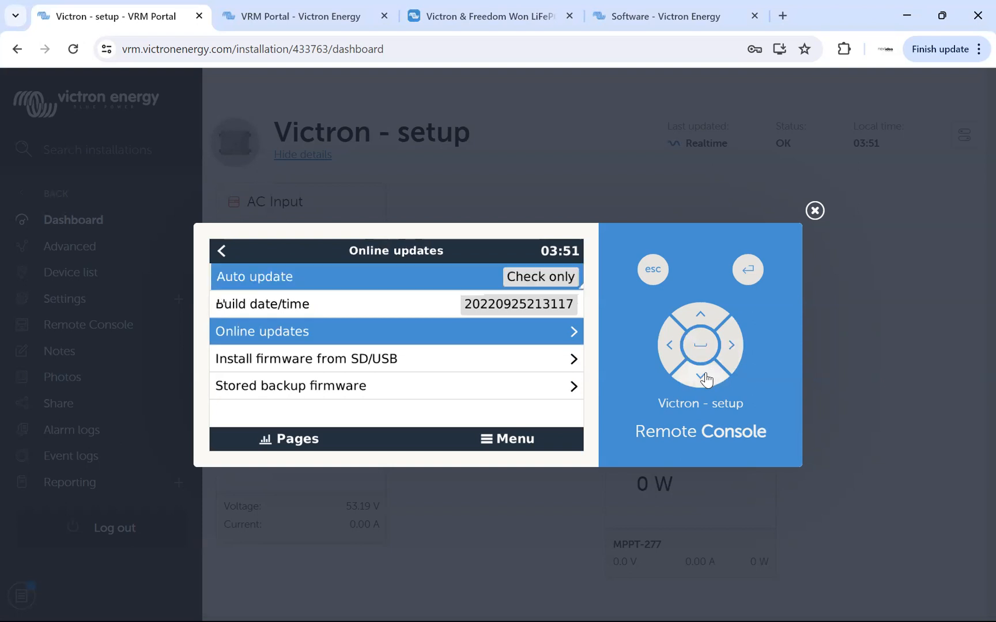
{"action": "left_click", "coordinate": [702, 378]}
{"action": "left_click", "coordinate": [702, 378]}
{"action": "left_click", "coordinate": [702, 378]}
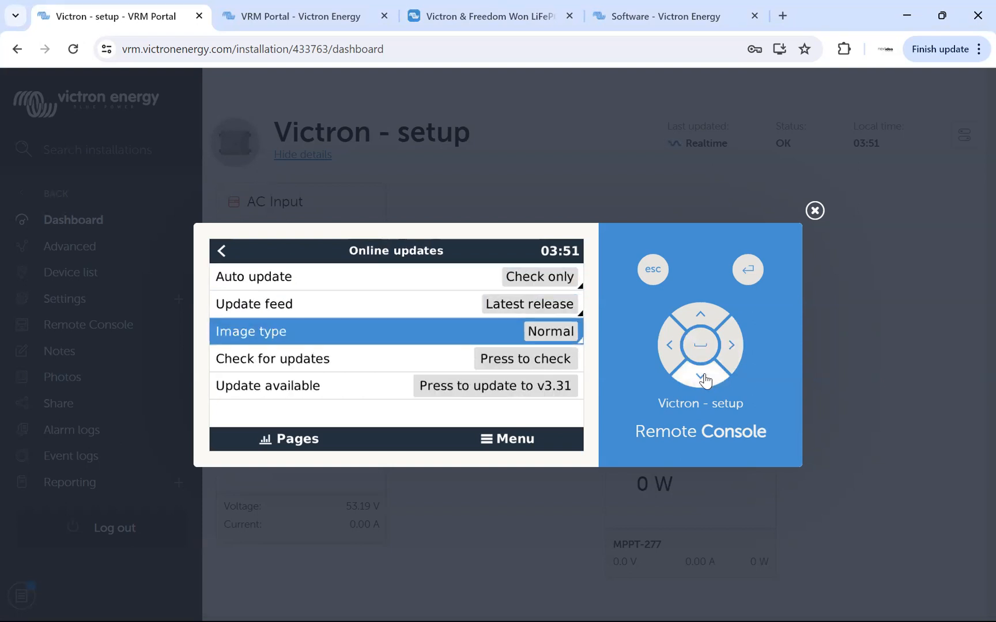
{"action": "left_click", "coordinate": [702, 378]}
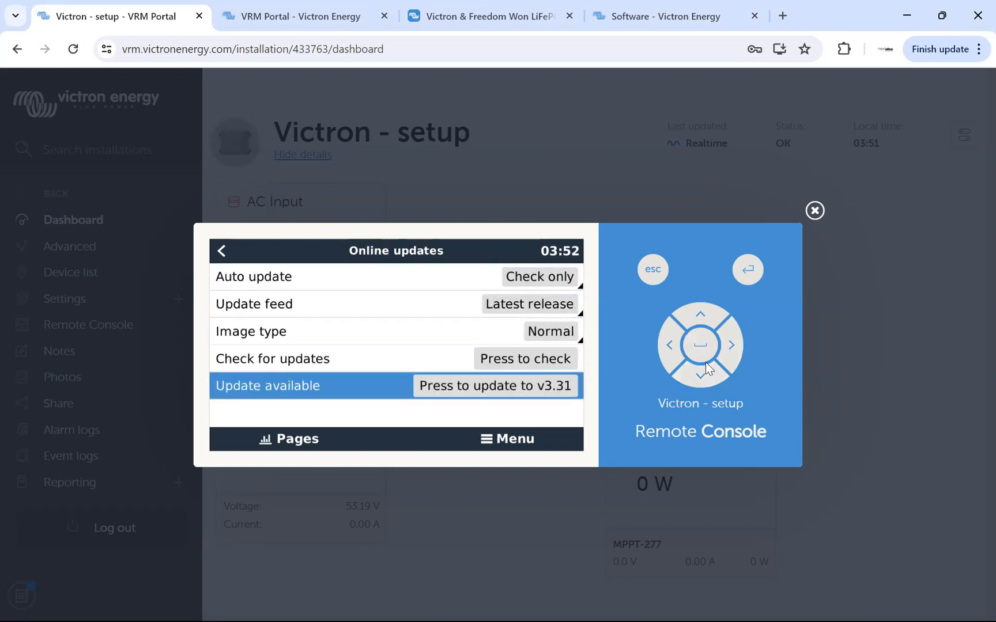
{"action": "left_click", "coordinate": [668, 346]}
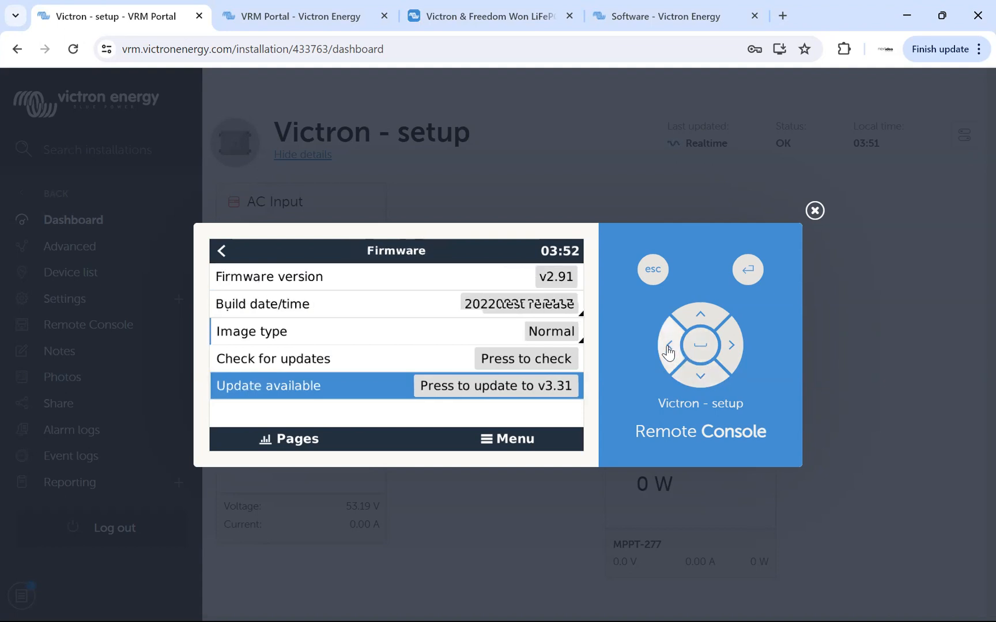
{"action": "left_click", "coordinate": [669, 346]}
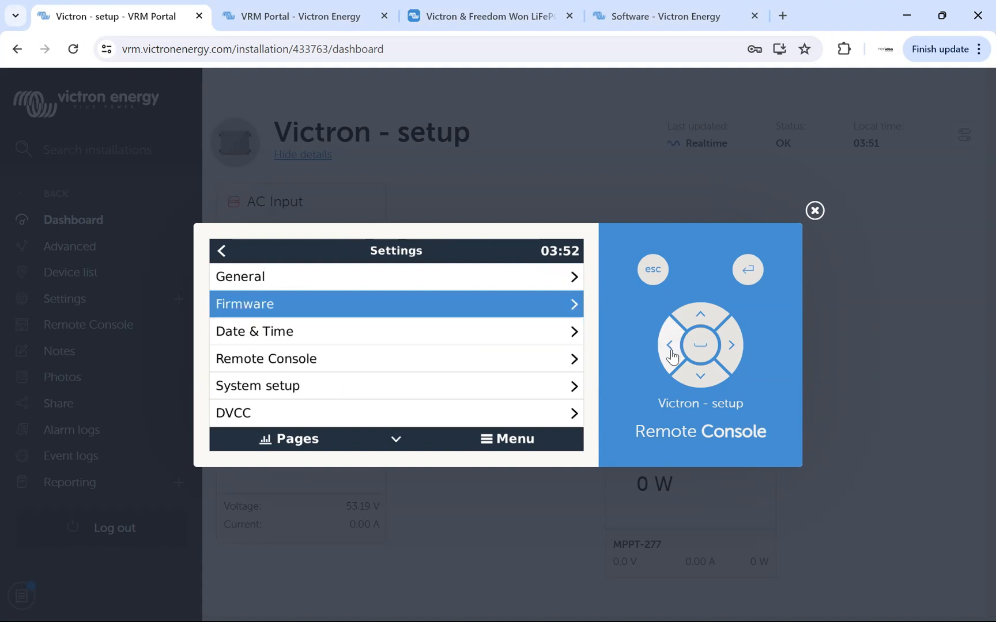
Set the GX device's time zone to New Zealand Standard Time in the Pacific region, and return to the Settings list.
{"action": "left_click", "coordinate": [701, 379]}
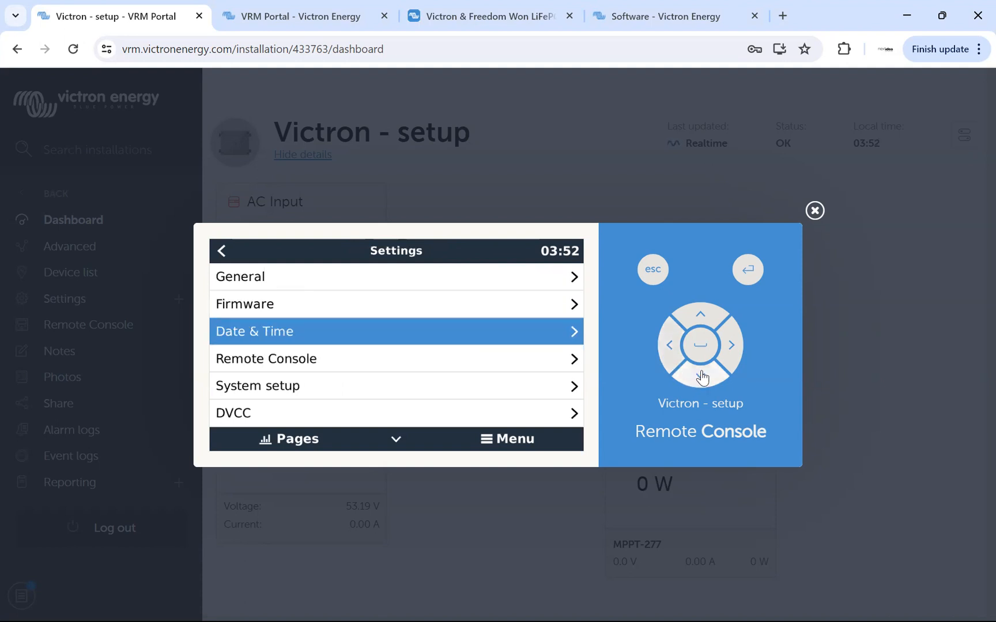
{"action": "left_click", "coordinate": [732, 346]}
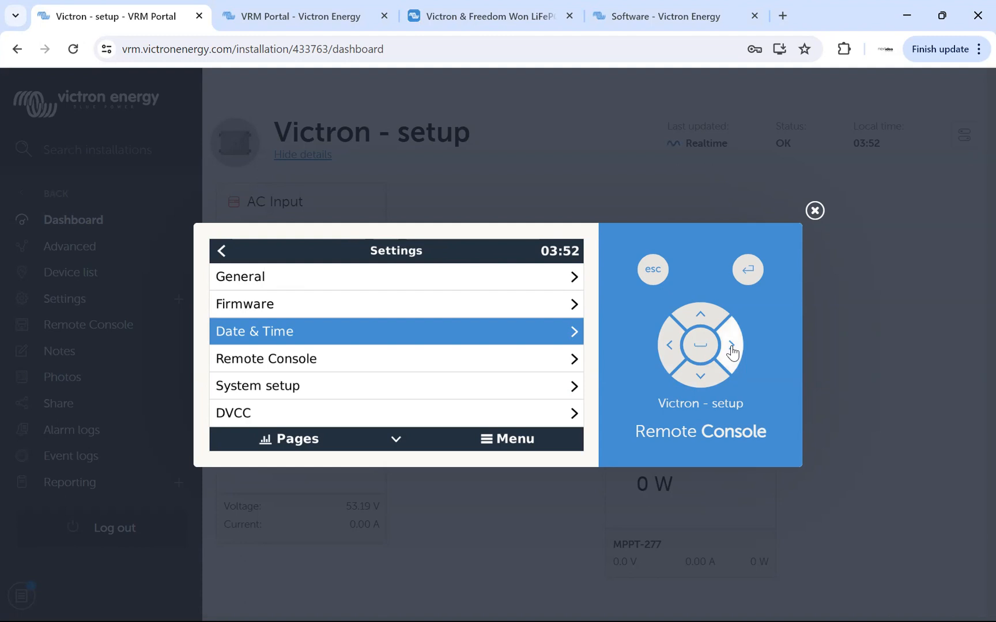
{"action": "left_click", "coordinate": [700, 379]}
{"action": "left_click", "coordinate": [701, 379]}
{"action": "left_click", "coordinate": [701, 346]}
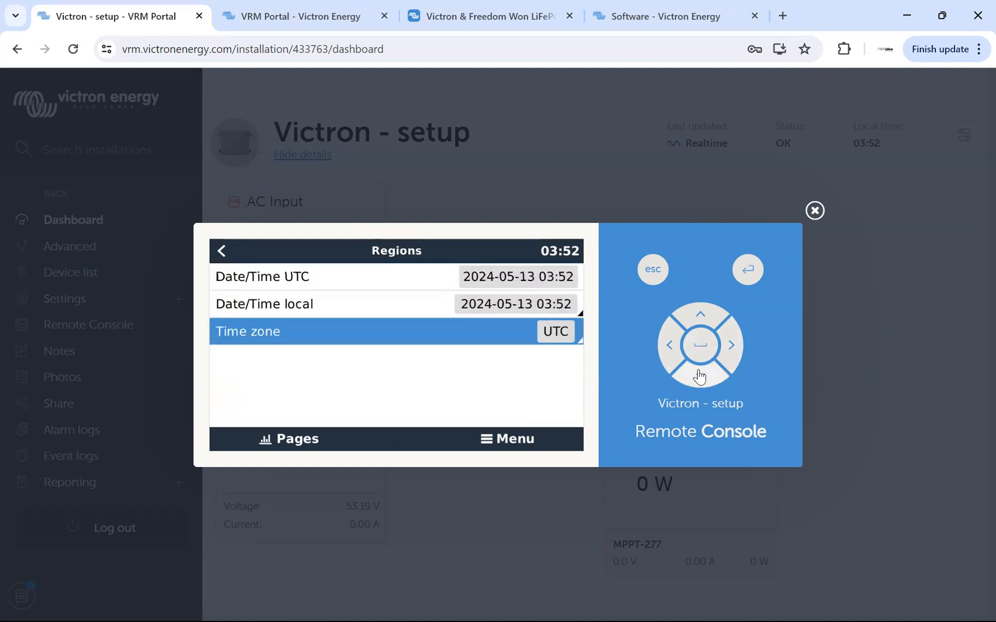
{"action": "left_click", "coordinate": [699, 382]}
{"action": "left_click", "coordinate": [699, 382]}
{"action": "left_click", "coordinate": [699, 382]}
{"action": "left_click", "coordinate": [699, 382]}
{"action": "left_click", "coordinate": [699, 382]}
{"action": "left_click", "coordinate": [699, 382]}
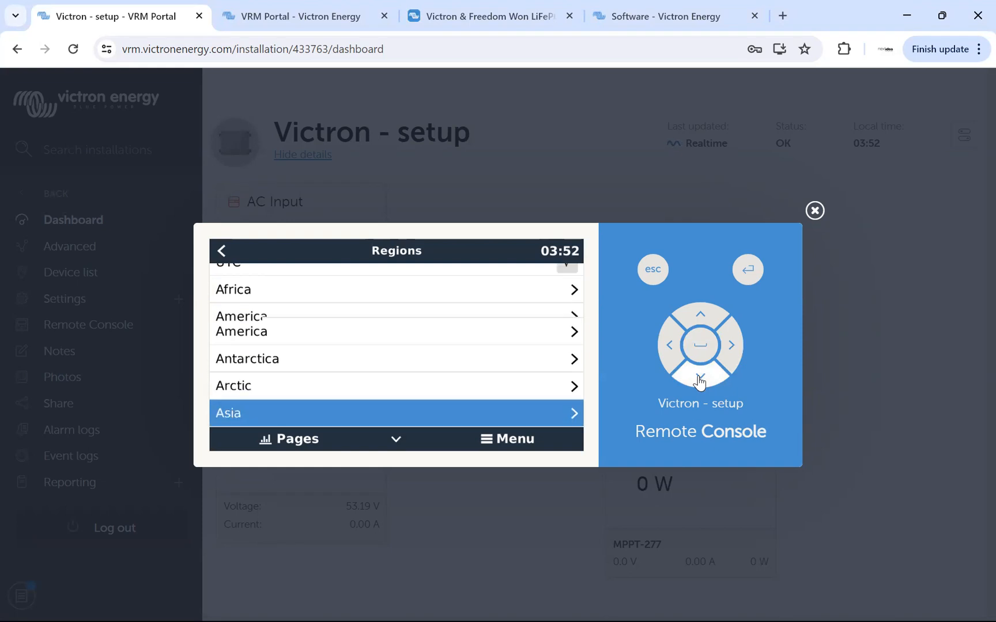
{"action": "left_click", "coordinate": [699, 381]}
{"action": "left_click", "coordinate": [699, 381]}
{"action": "left_click", "coordinate": [700, 316]}
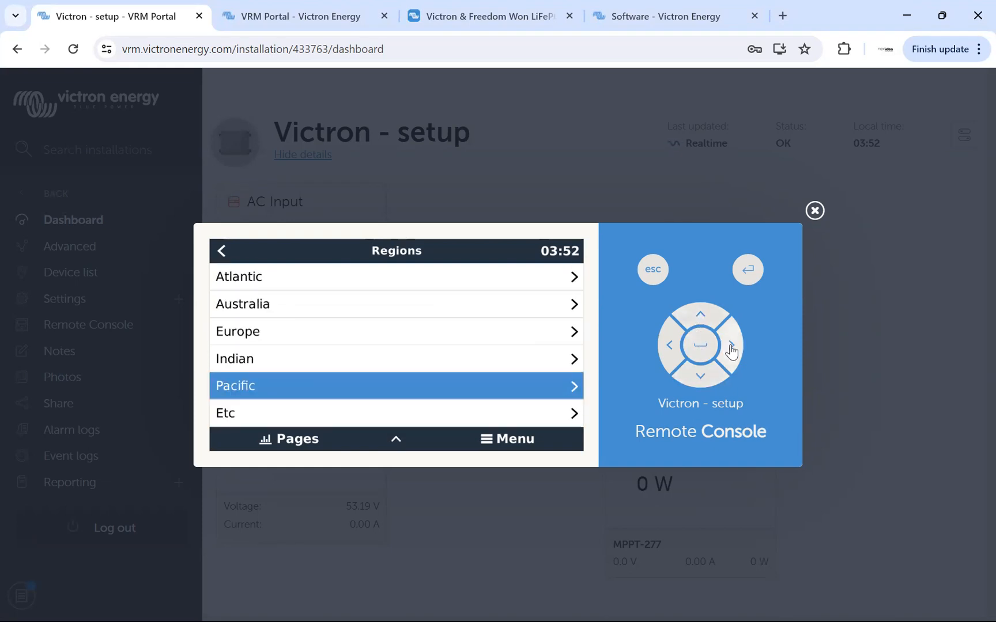
{"action": "left_click", "coordinate": [700, 345]}
{"action": "left_click", "coordinate": [700, 378]}
{"action": "left_click", "coordinate": [700, 378]}
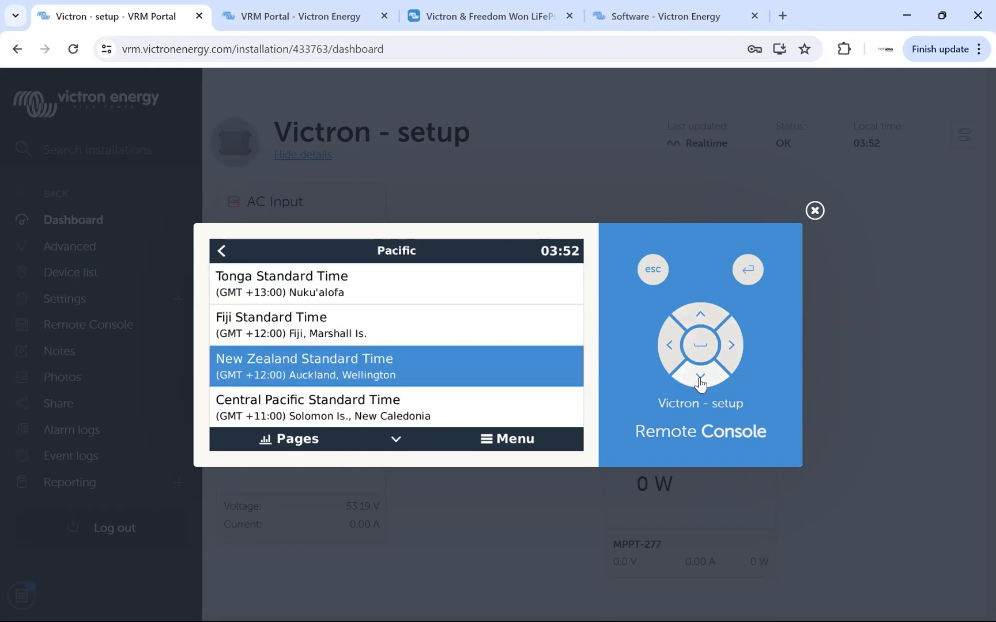
{"action": "left_click", "coordinate": [701, 349]}
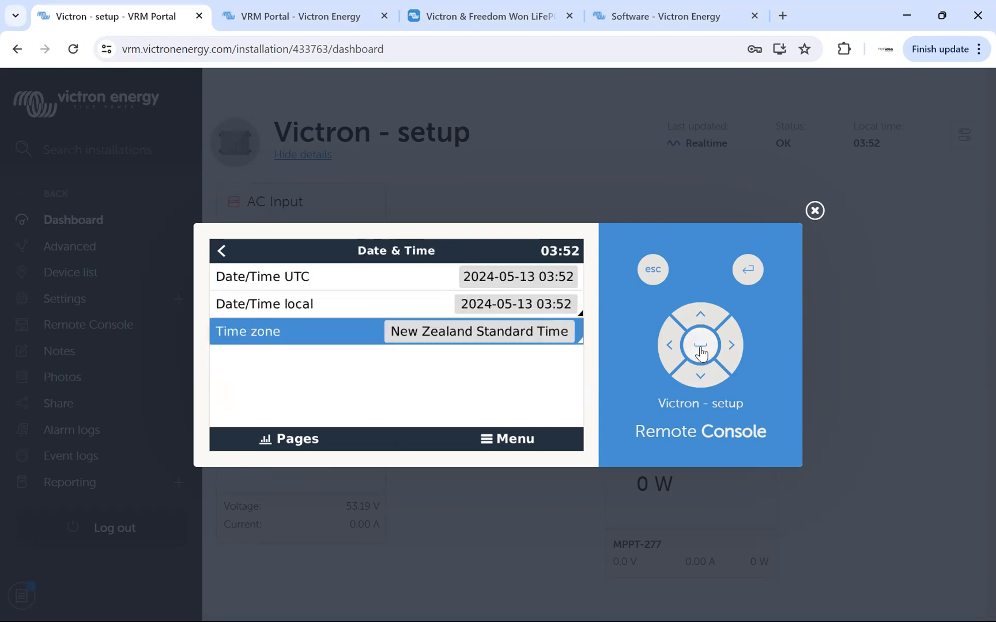
{"action": "left_click", "coordinate": [669, 356]}
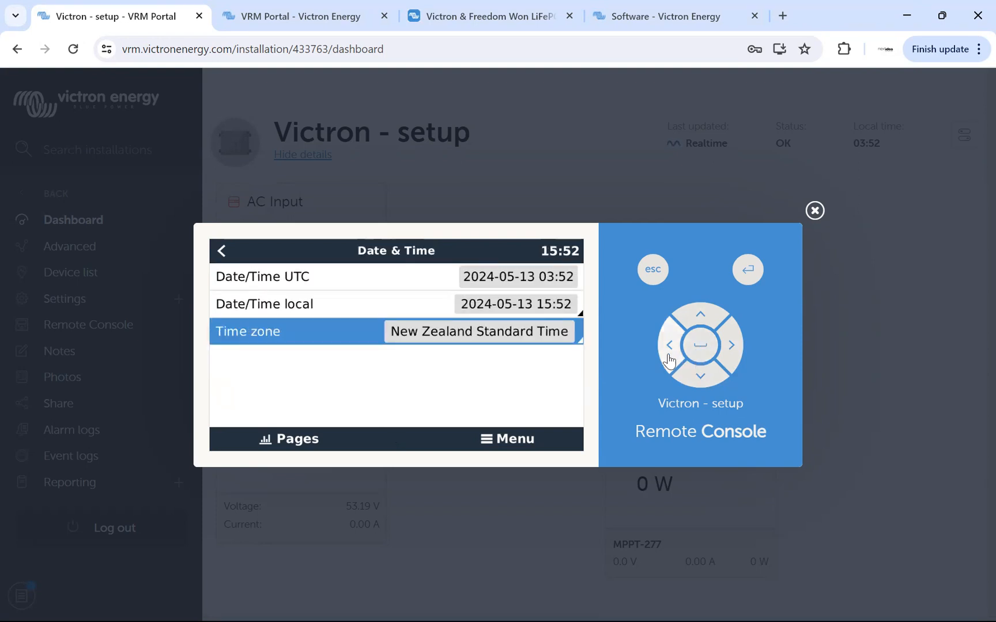
Review the Remote Console settings down to Enable on LAN, and return to the Settings list.
{"action": "left_click", "coordinate": [702, 378]}
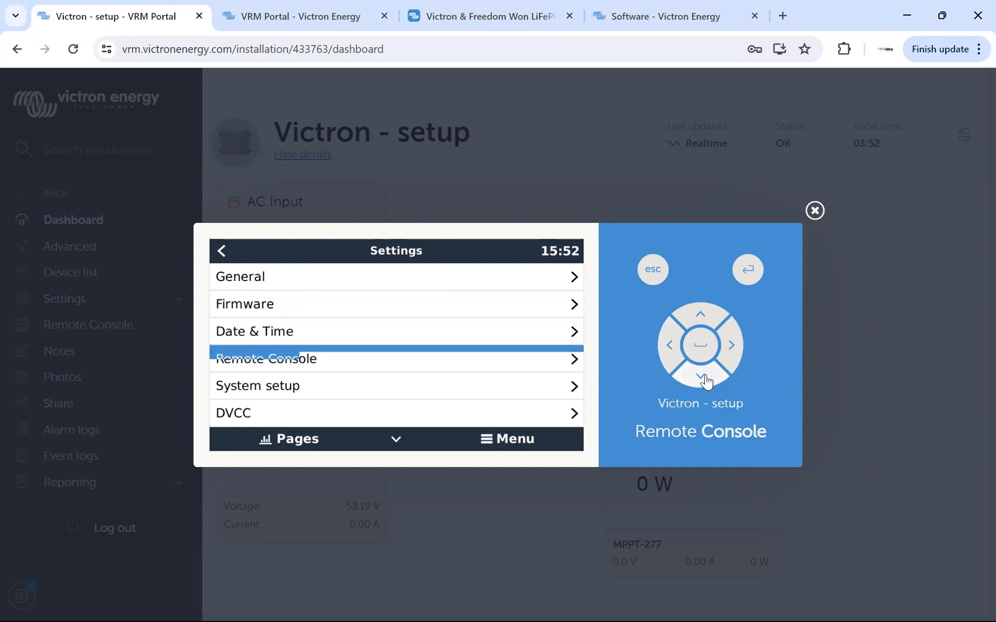
{"action": "left_click", "coordinate": [732, 347]}
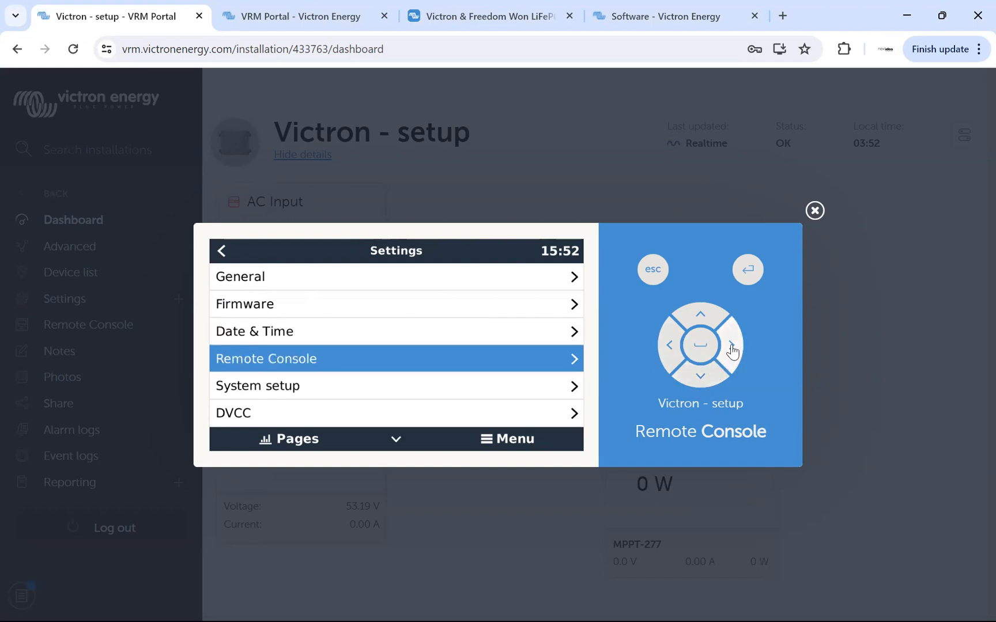
{"action": "left_click", "coordinate": [701, 380]}
{"action": "left_click", "coordinate": [701, 378]}
{"action": "left_click", "coordinate": [701, 378]}
{"action": "left_click", "coordinate": [701, 378]}
{"action": "left_click", "coordinate": [701, 378]}
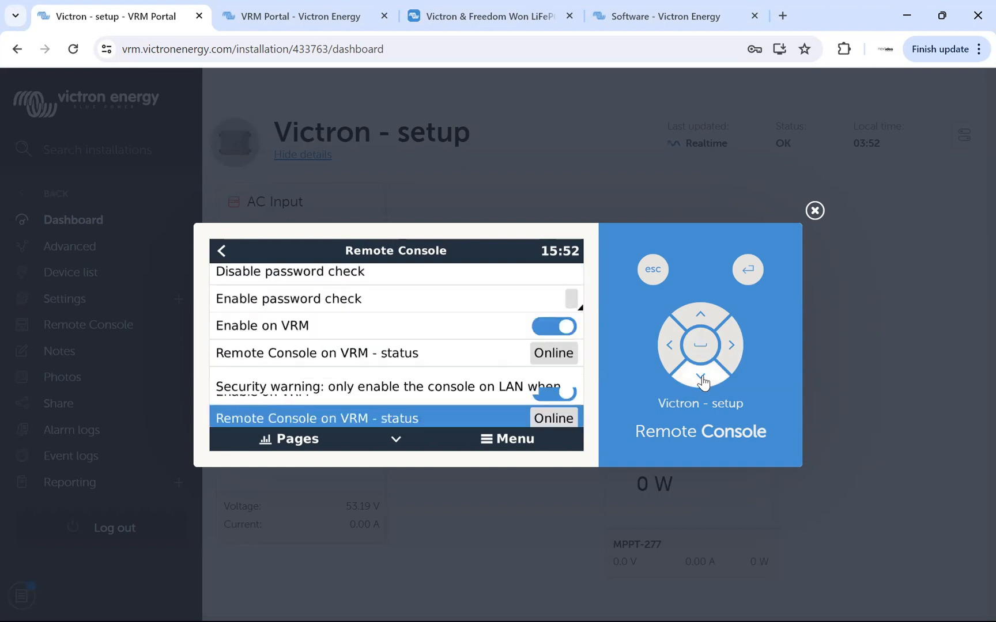
{"action": "left_click", "coordinate": [701, 378]}
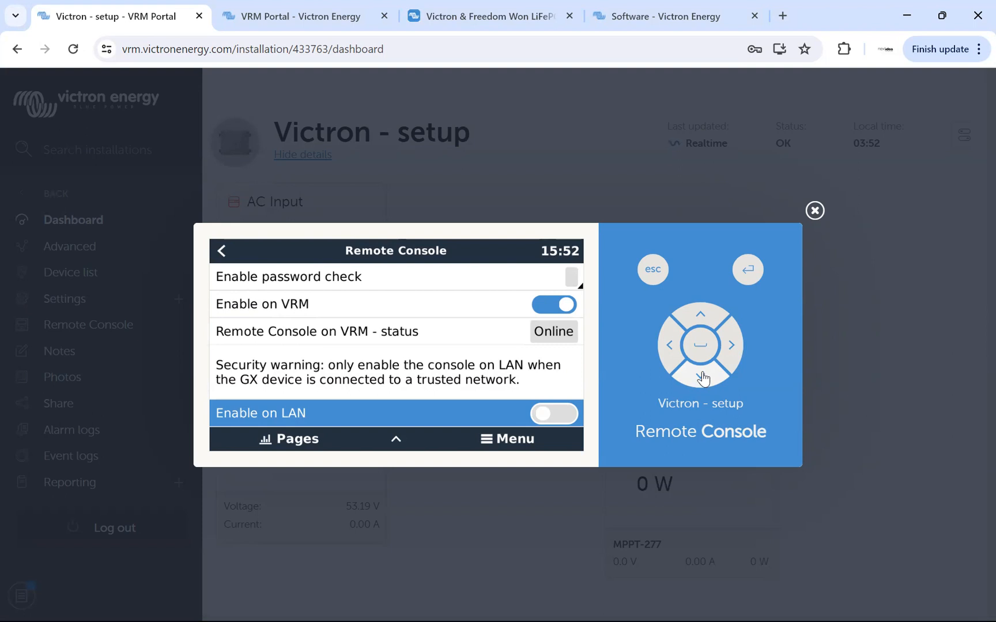
{"action": "left_click", "coordinate": [669, 349]}
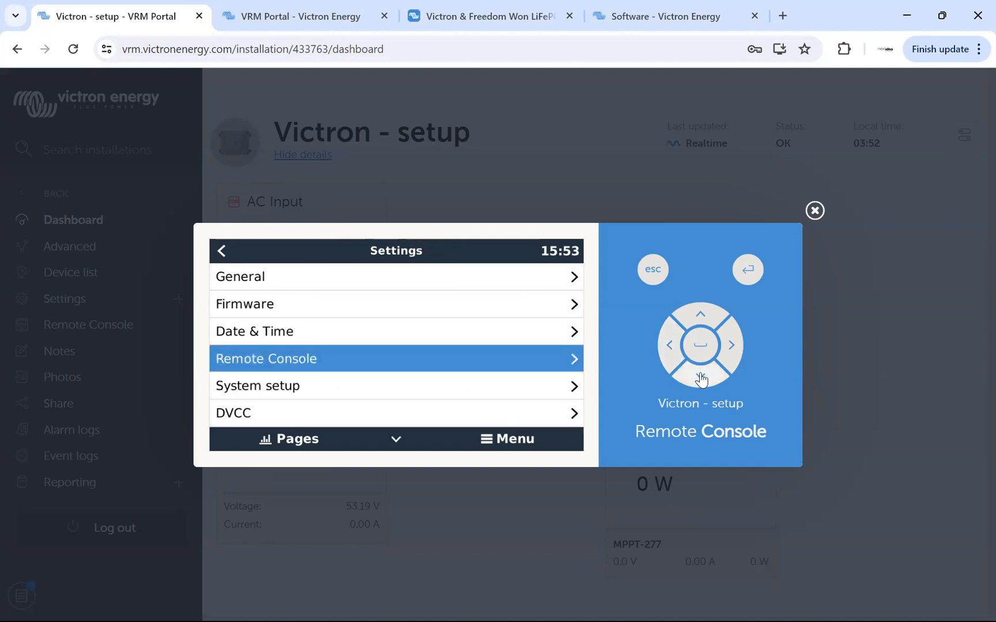
Set AC input 2 to Not available in the System setup settings.
{"action": "left_click", "coordinate": [701, 379]}
{"action": "left_click", "coordinate": [731, 348]}
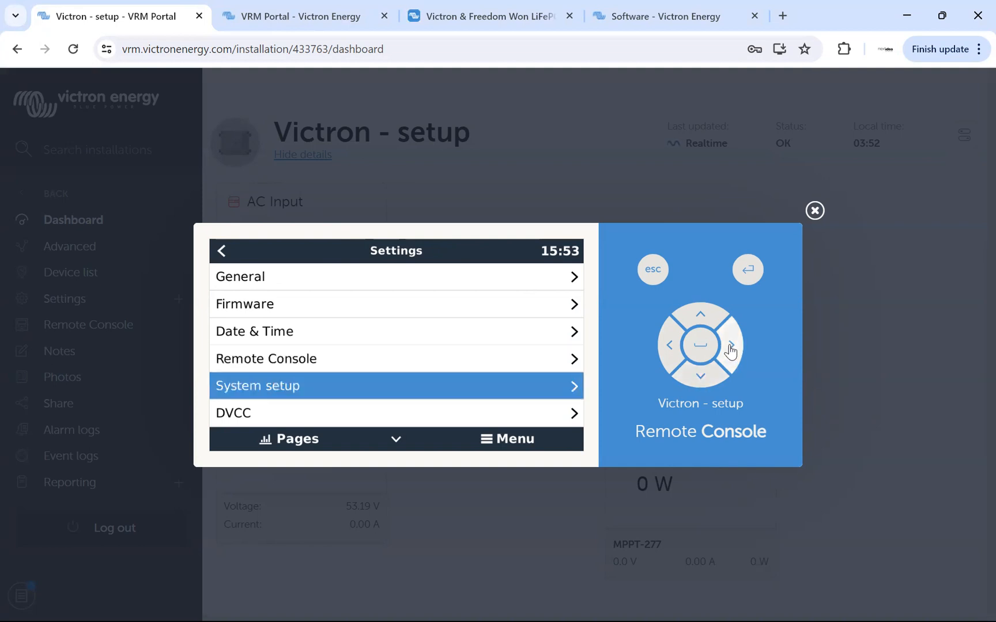
{"action": "left_click", "coordinate": [703, 377]}
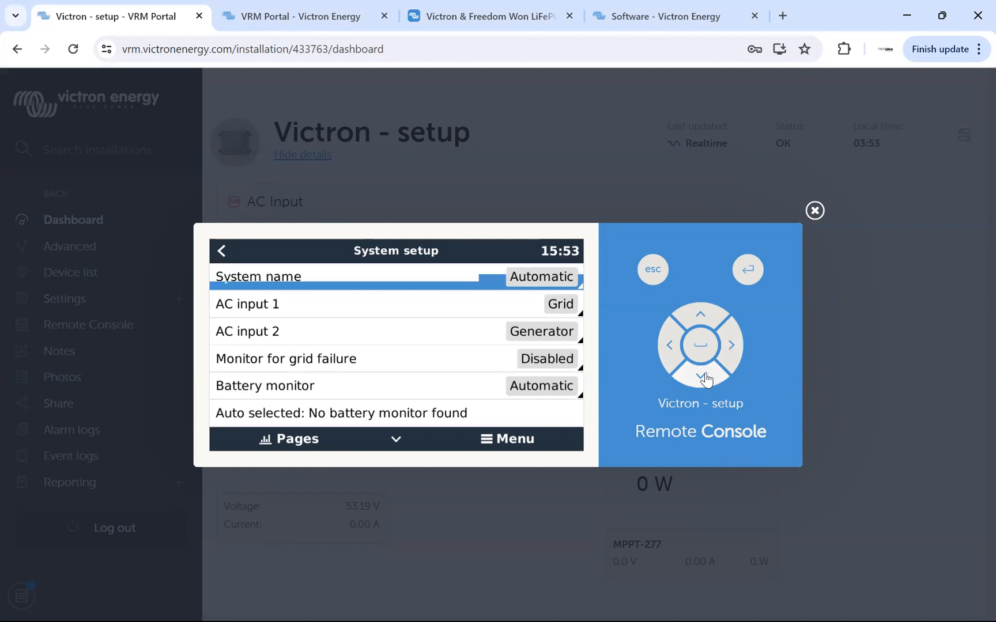
{"action": "left_click", "coordinate": [703, 376]}
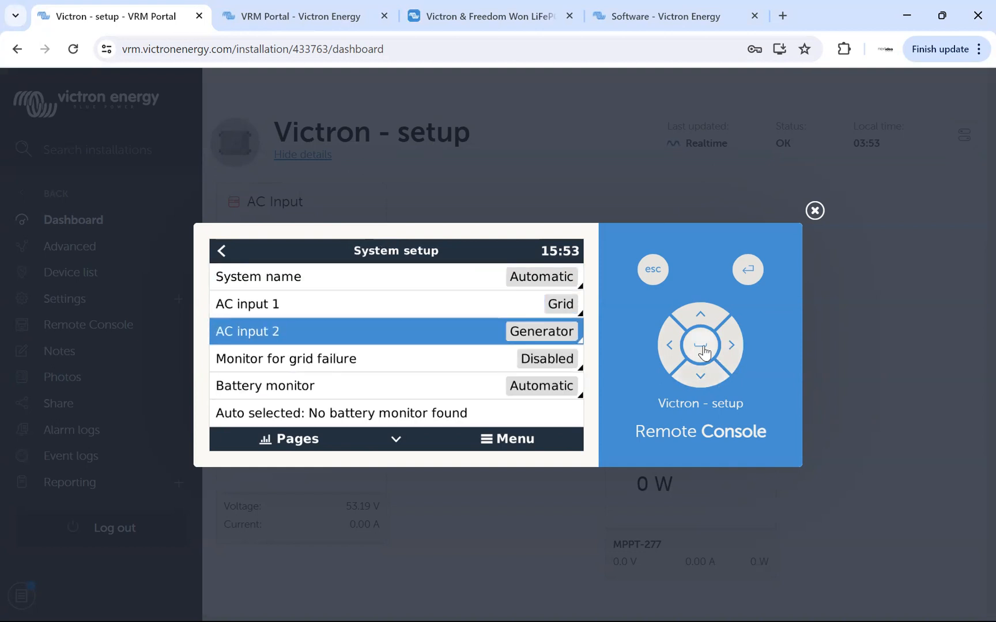
{"action": "left_click", "coordinate": [700, 317]}
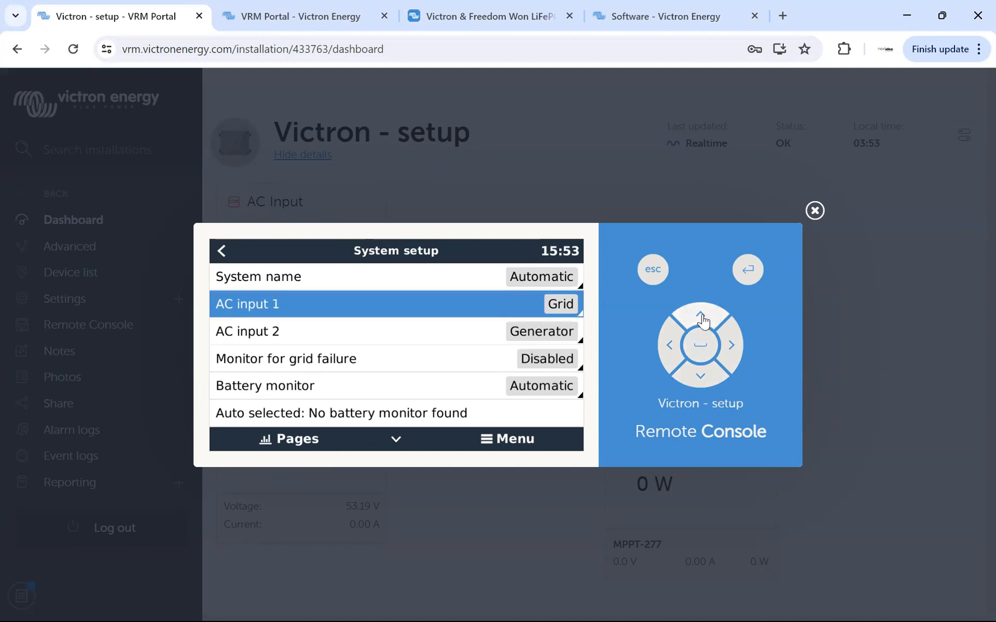
{"action": "left_click", "coordinate": [699, 380]}
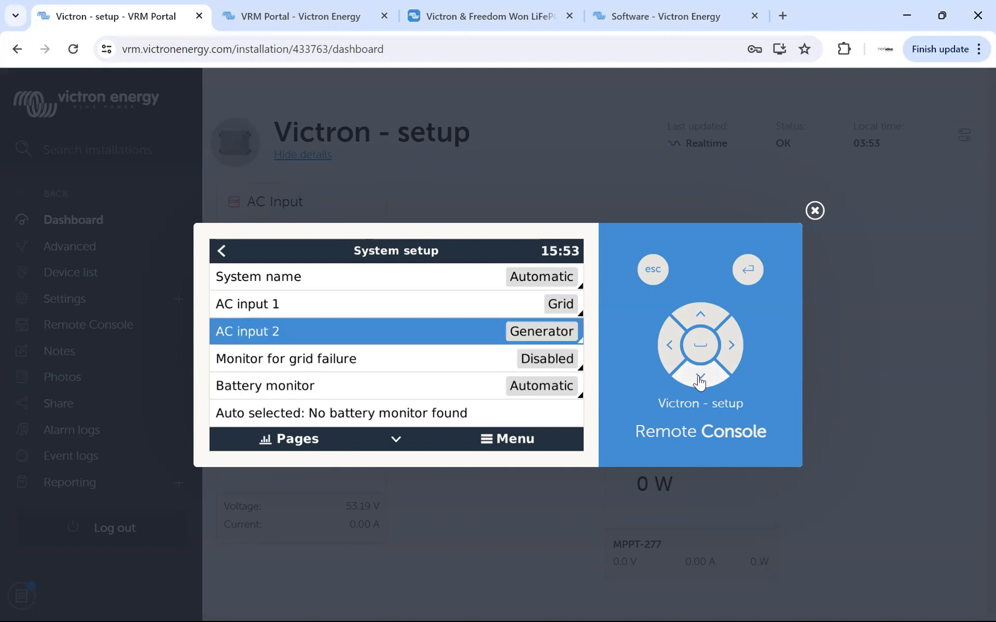
{"action": "left_click", "coordinate": [702, 348]}
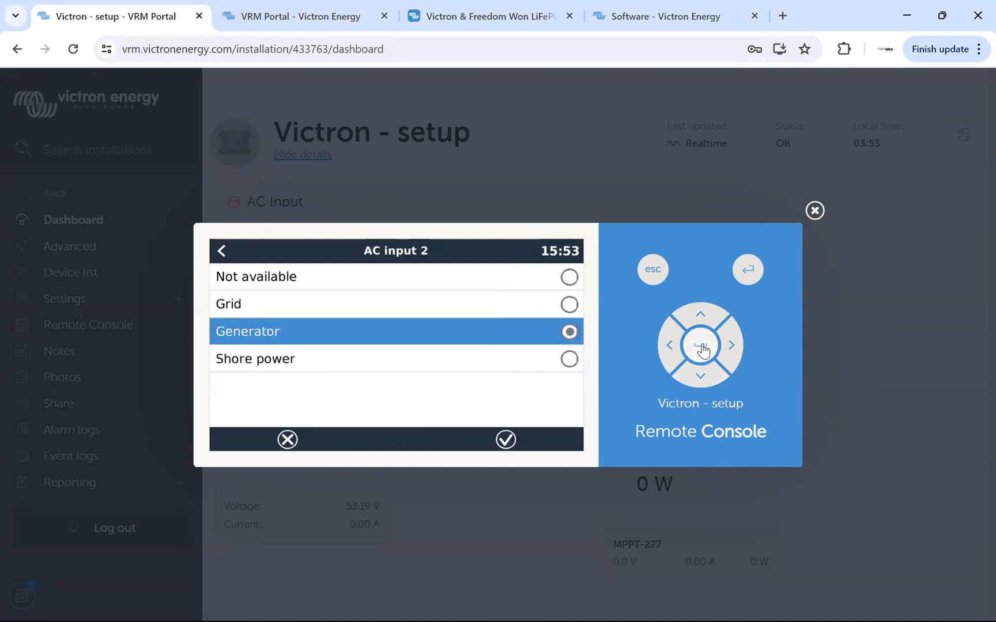
{"action": "left_click", "coordinate": [701, 318]}
{"action": "left_click", "coordinate": [701, 319]}
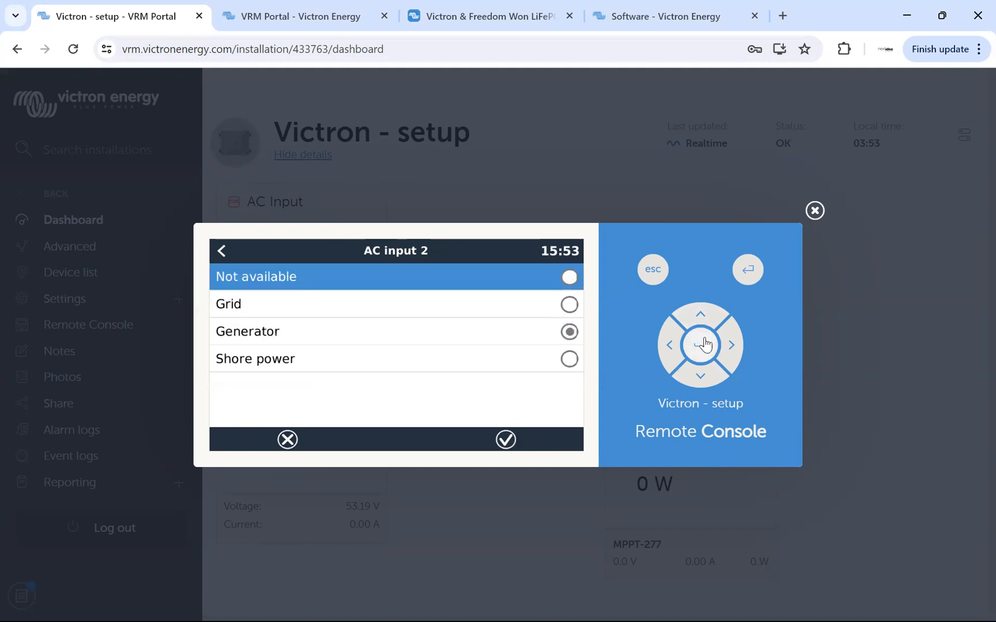
{"action": "left_click", "coordinate": [703, 345]}
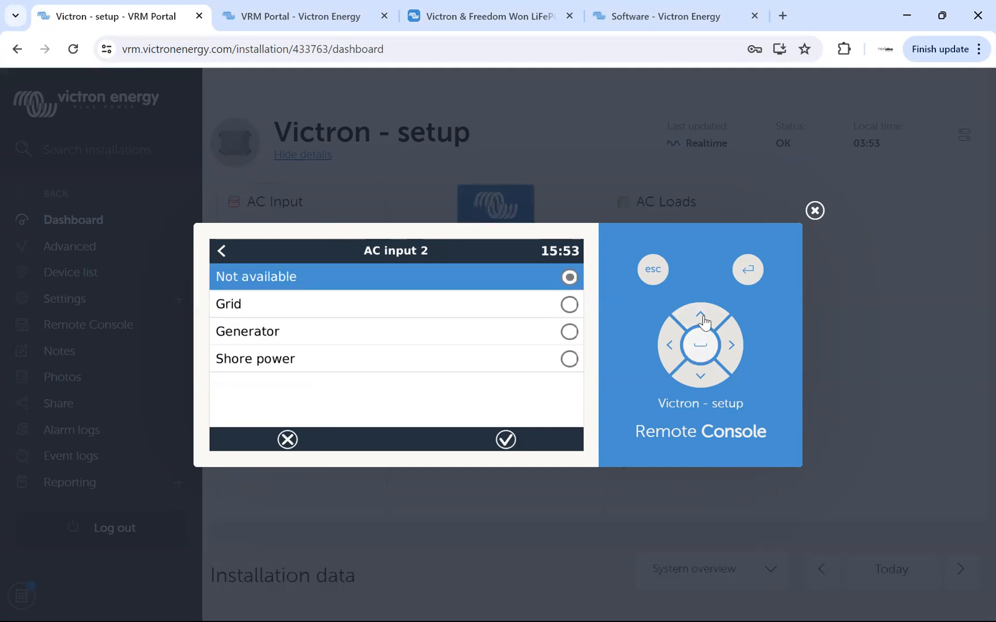
{"action": "left_click", "coordinate": [701, 346]}
Set AC input 1 to Generator in System setup.
{"action": "left_click", "coordinate": [701, 317]}
{"action": "left_click", "coordinate": [700, 345]}
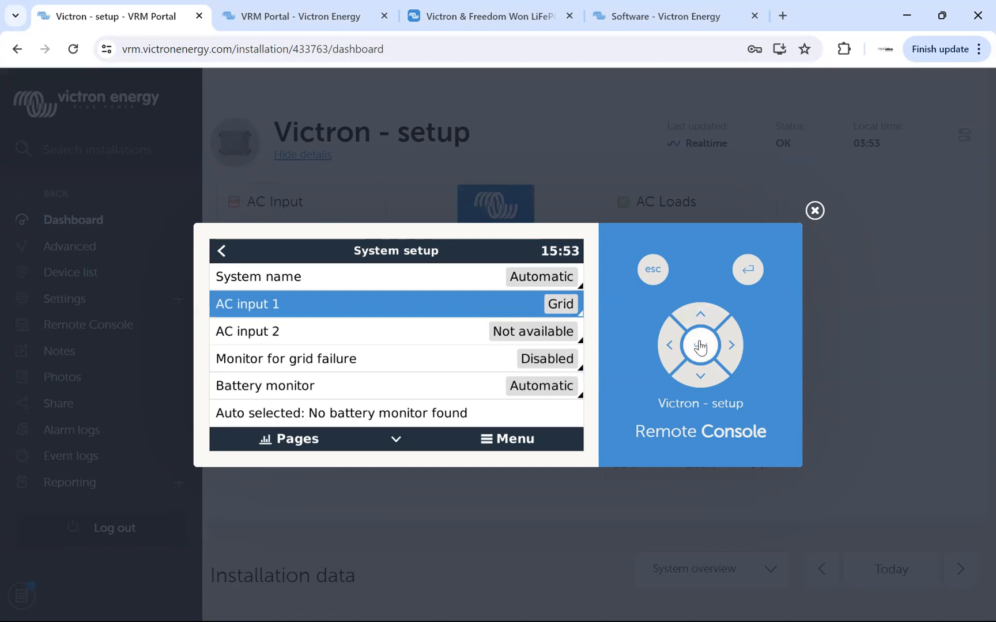
{"action": "left_click", "coordinate": [698, 380]}
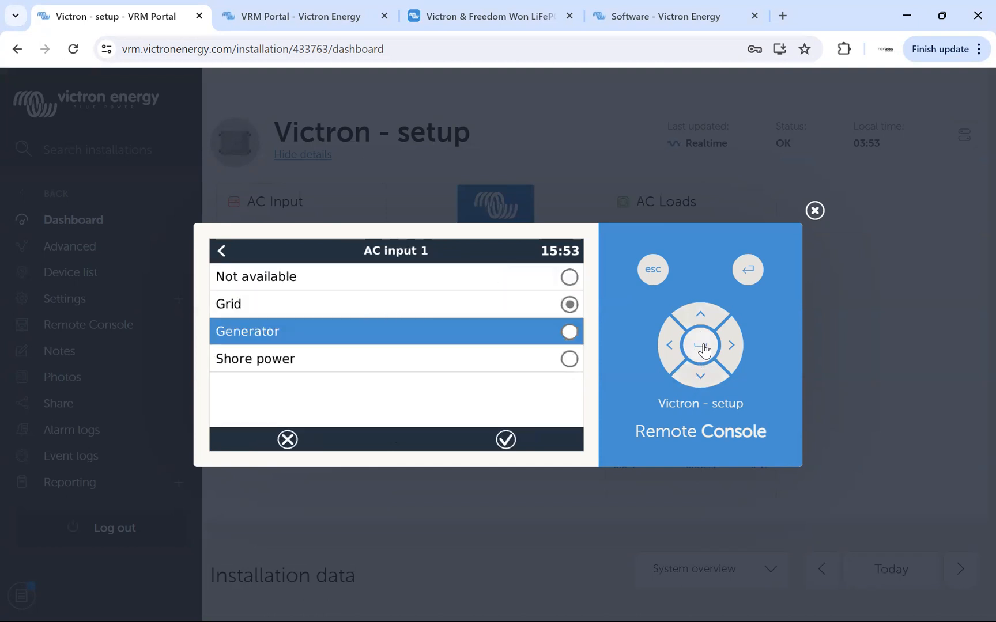
{"action": "left_click", "coordinate": [702, 352]}
{"action": "left_click", "coordinate": [684, 351]}
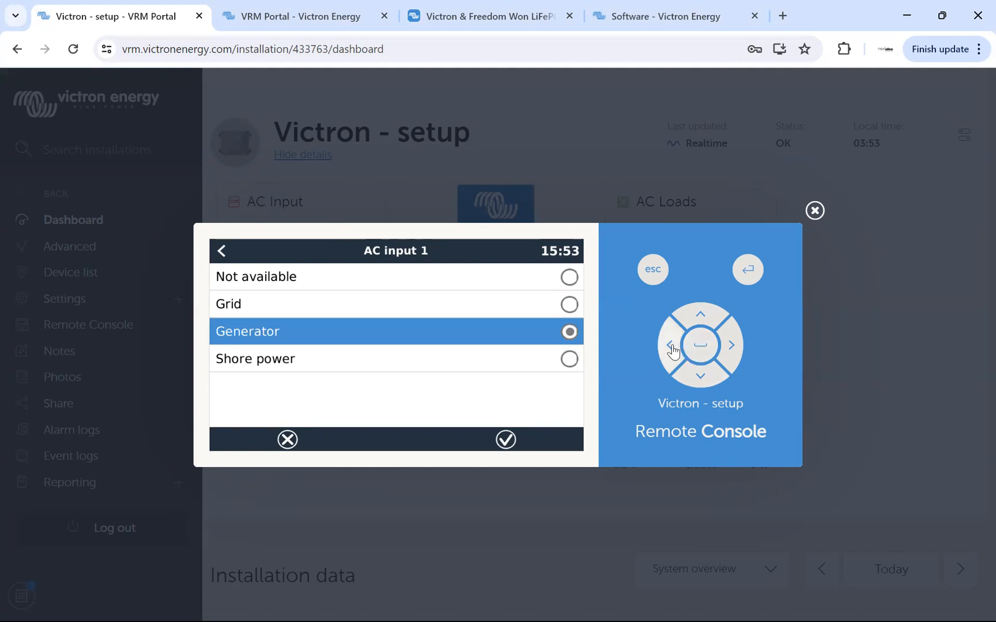
Review the remaining System setup entries down to Battery Measurements and Has DC system, and return to the Settings list.
{"action": "left_click", "coordinate": [698, 379]}
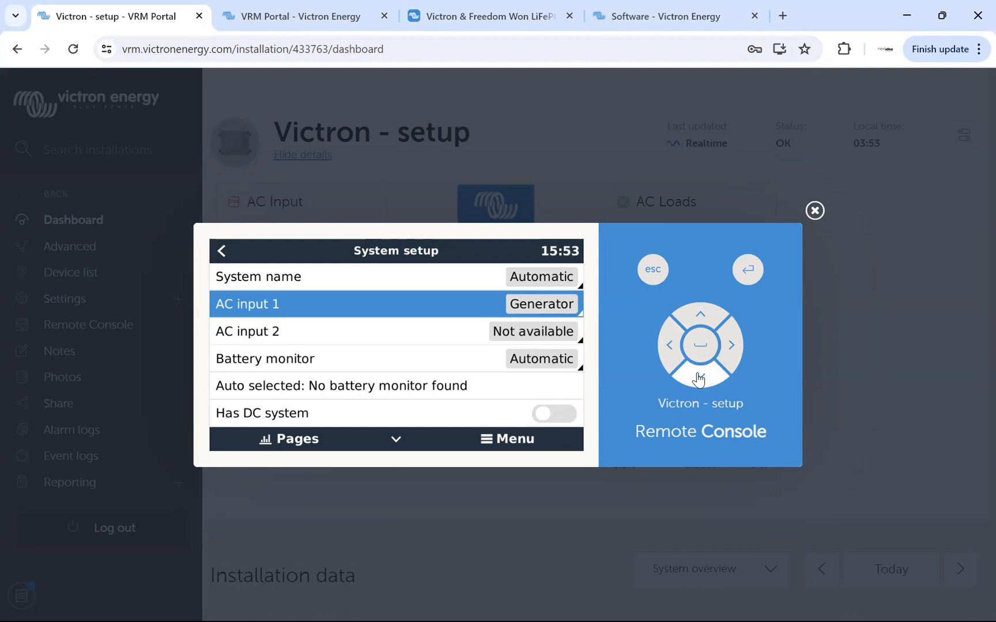
{"action": "left_click", "coordinate": [698, 379]}
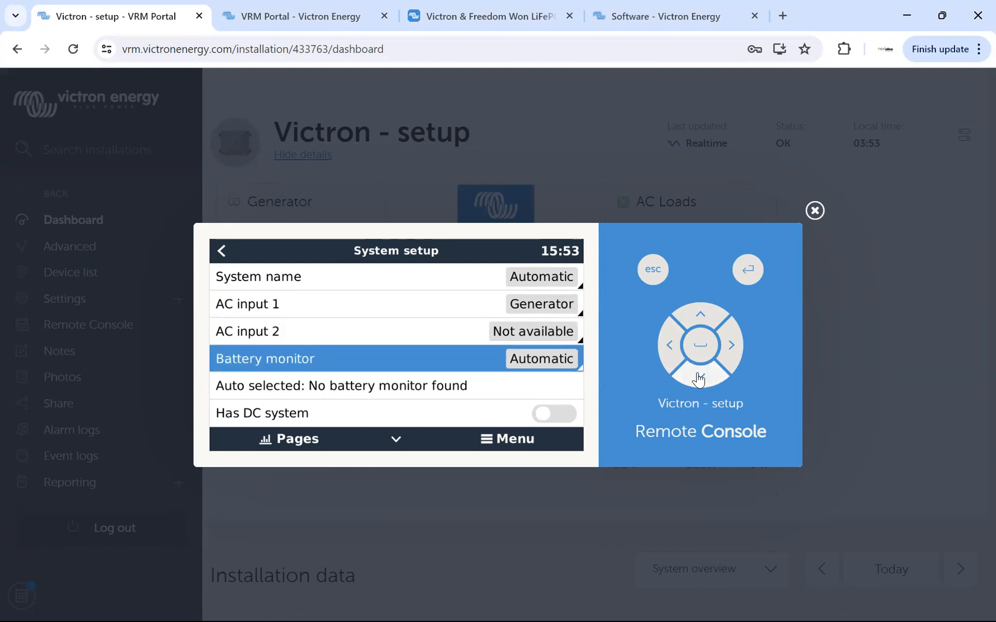
{"action": "left_click", "coordinate": [697, 379]}
{"action": "left_click", "coordinate": [698, 379]}
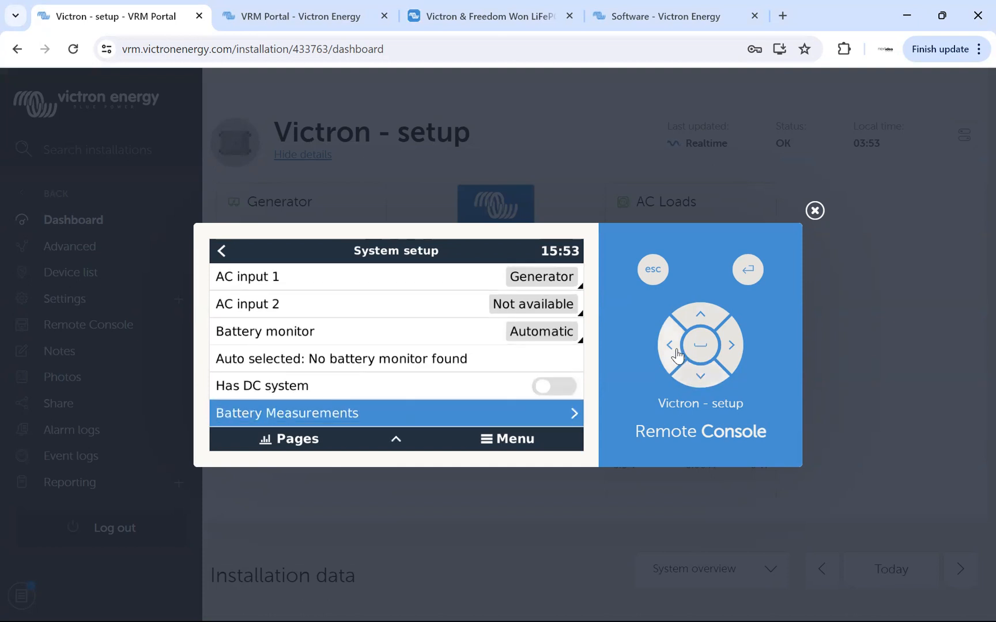
{"action": "left_click", "coordinate": [700, 320]}
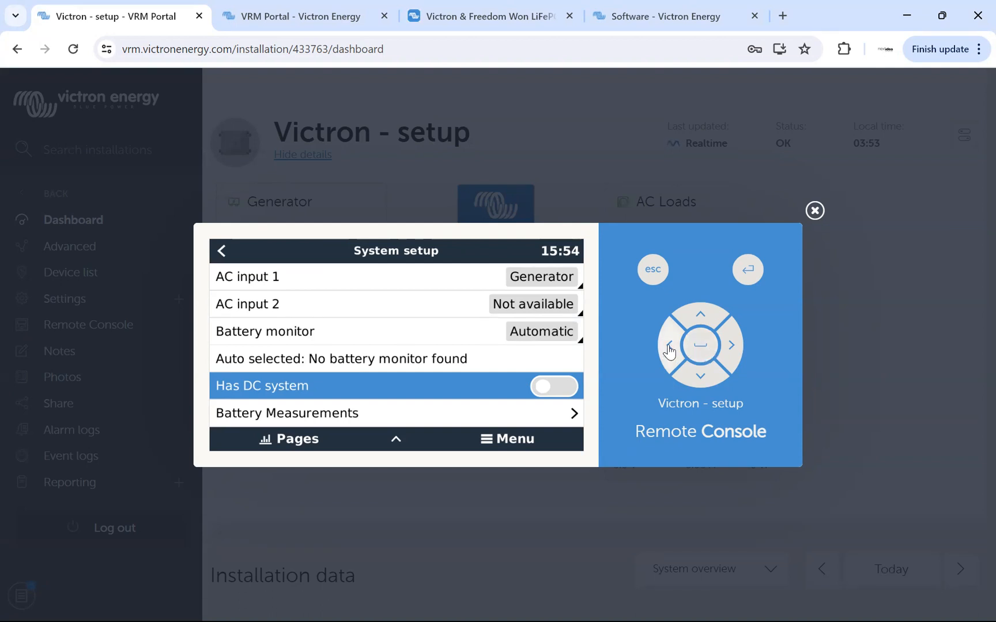
{"action": "left_click", "coordinate": [668, 350]}
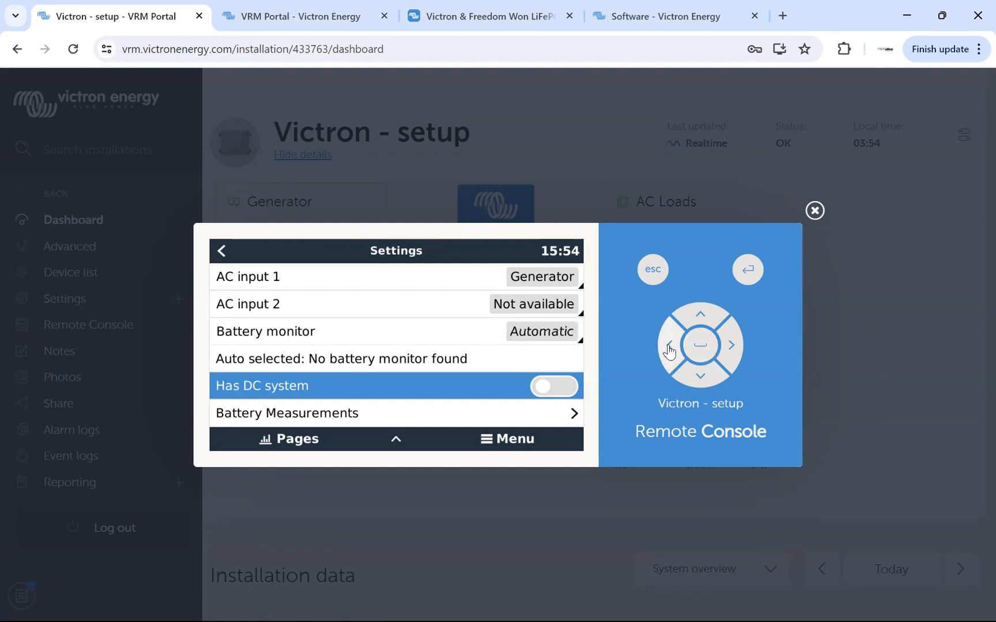
Check the DVCC page's caution and switch, and return to the Settings list.
{"action": "left_click", "coordinate": [700, 379]}
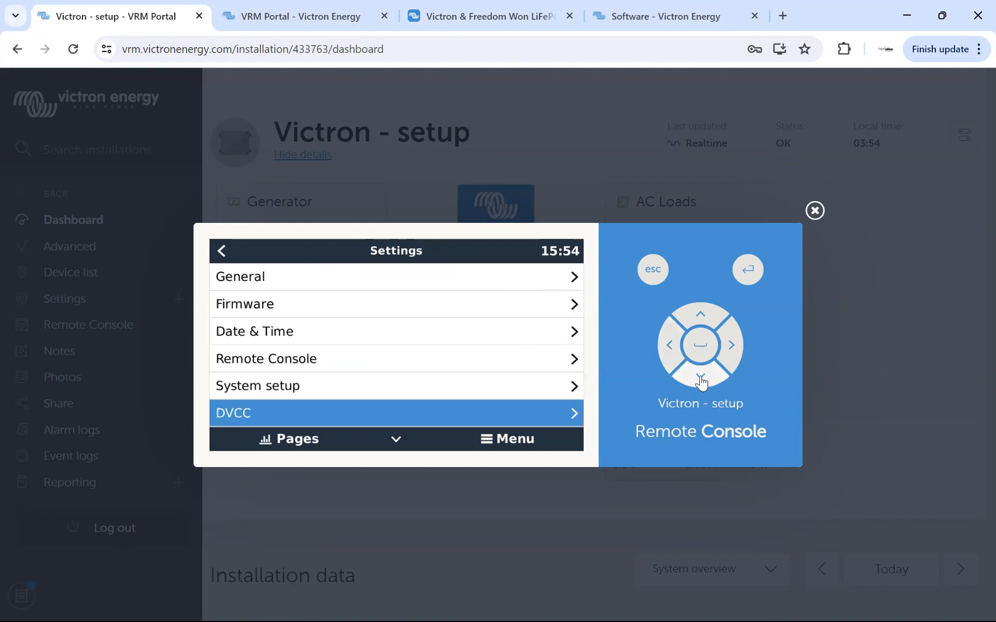
{"action": "left_click", "coordinate": [731, 347]}
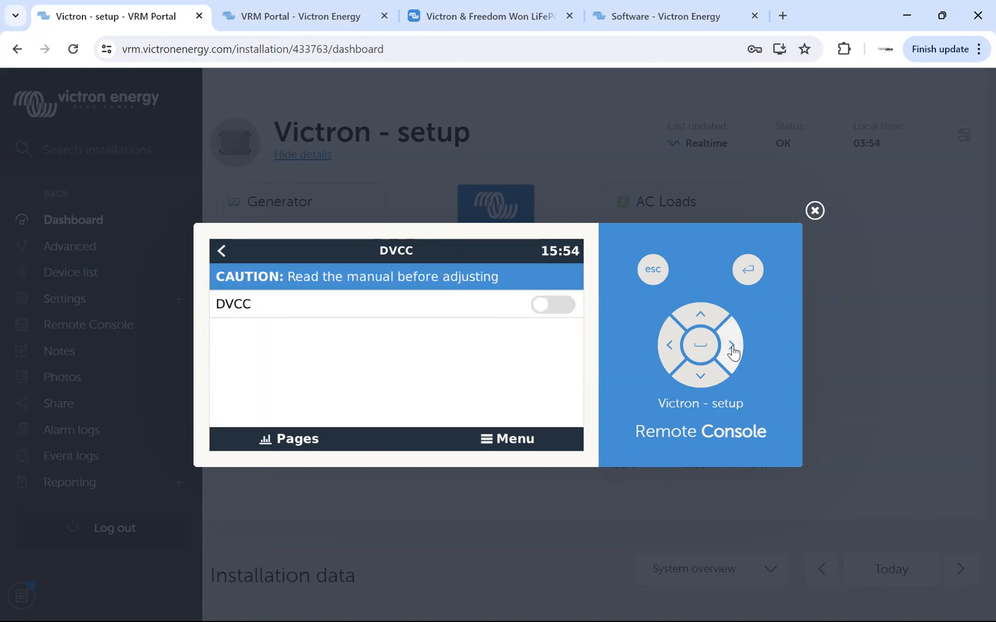
{"action": "left_click", "coordinate": [700, 374]}
{"action": "left_click", "coordinate": [700, 316]}
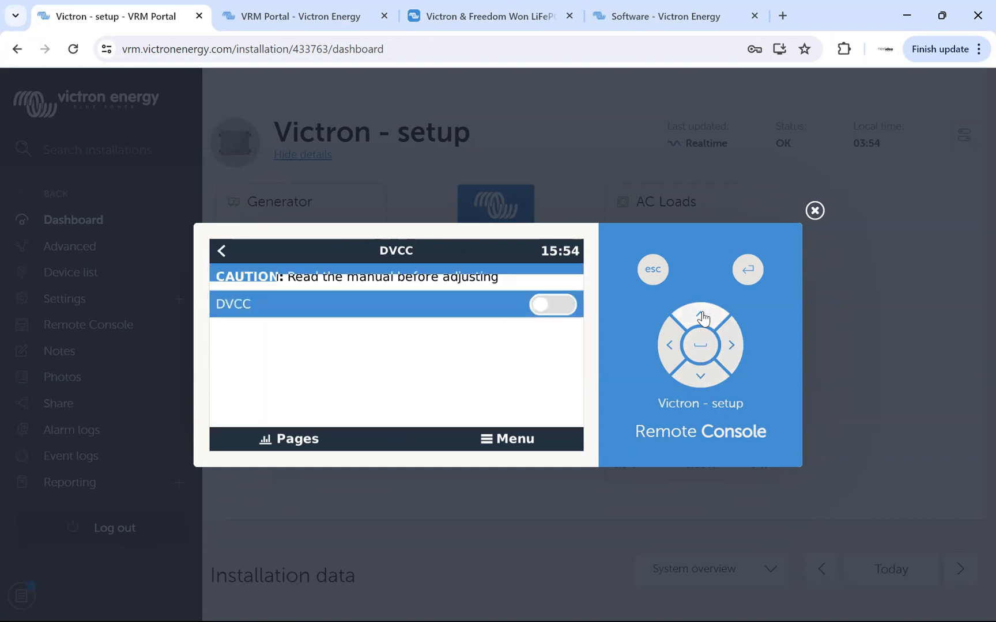
{"action": "left_click", "coordinate": [668, 349]}
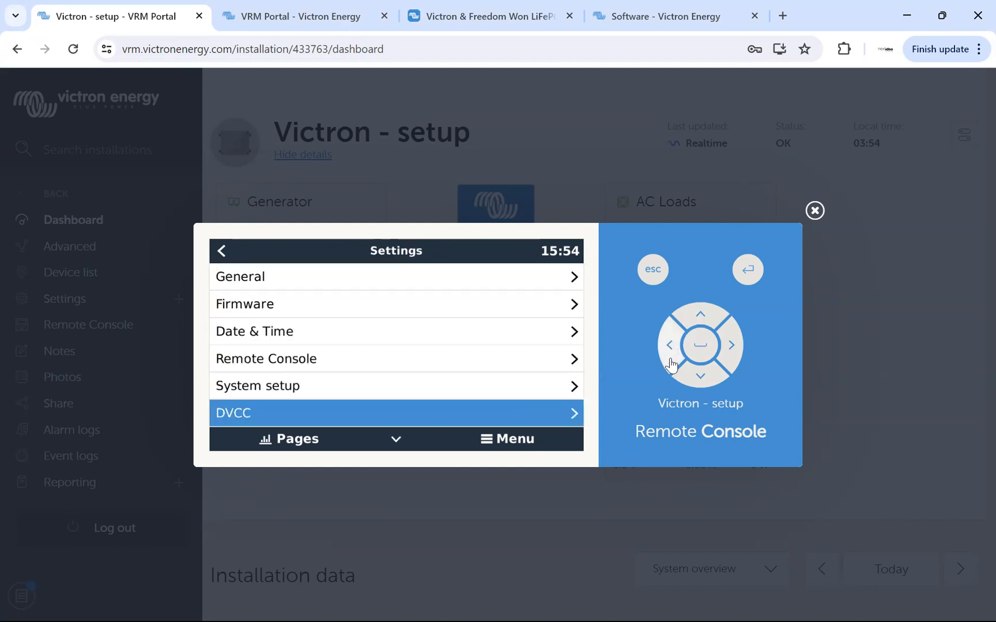
Review the Display & language settings, including the available Display off time options, and return to the Settings list.
{"action": "left_click", "coordinate": [702, 378]}
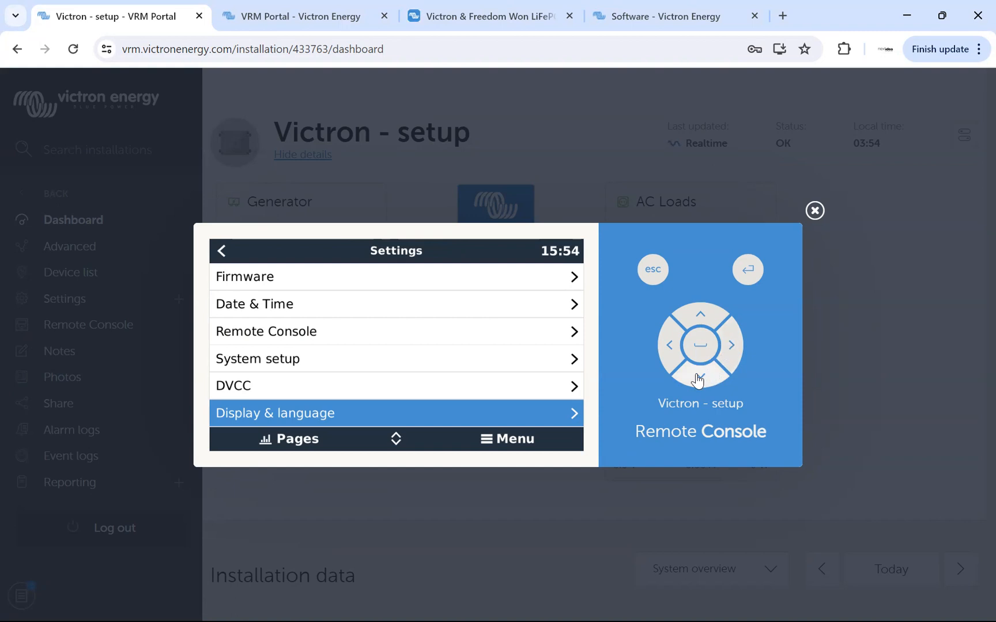
{"action": "left_click", "coordinate": [727, 345]}
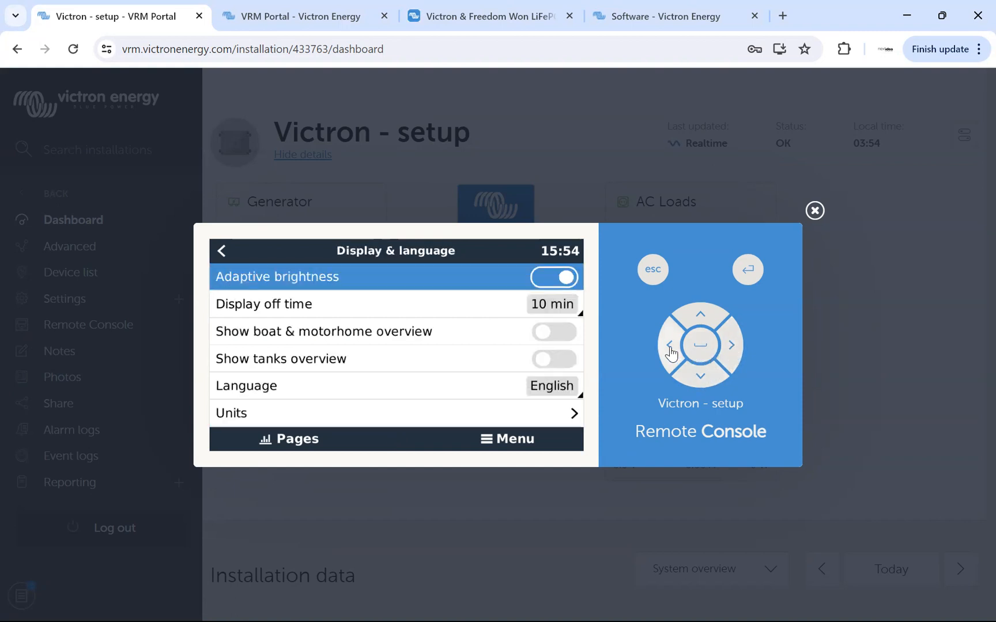
{"action": "left_click", "coordinate": [696, 379]}
{"action": "left_click", "coordinate": [697, 379]}
{"action": "left_click", "coordinate": [698, 378]}
{"action": "left_click", "coordinate": [698, 378]}
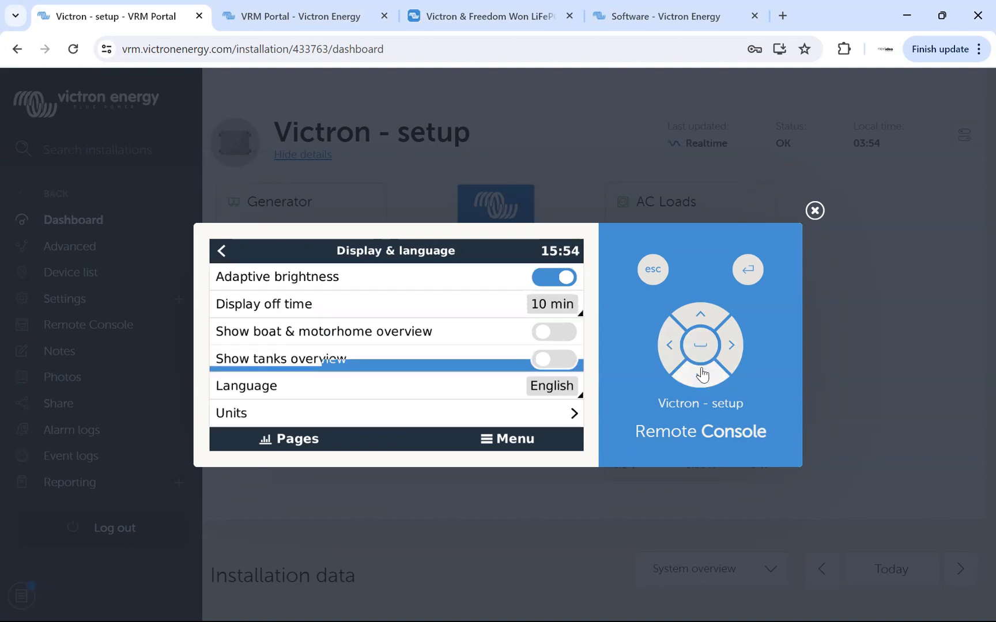
{"action": "left_click", "coordinate": [700, 318]}
{"action": "left_click", "coordinate": [700, 318]}
{"action": "left_click", "coordinate": [700, 318]}
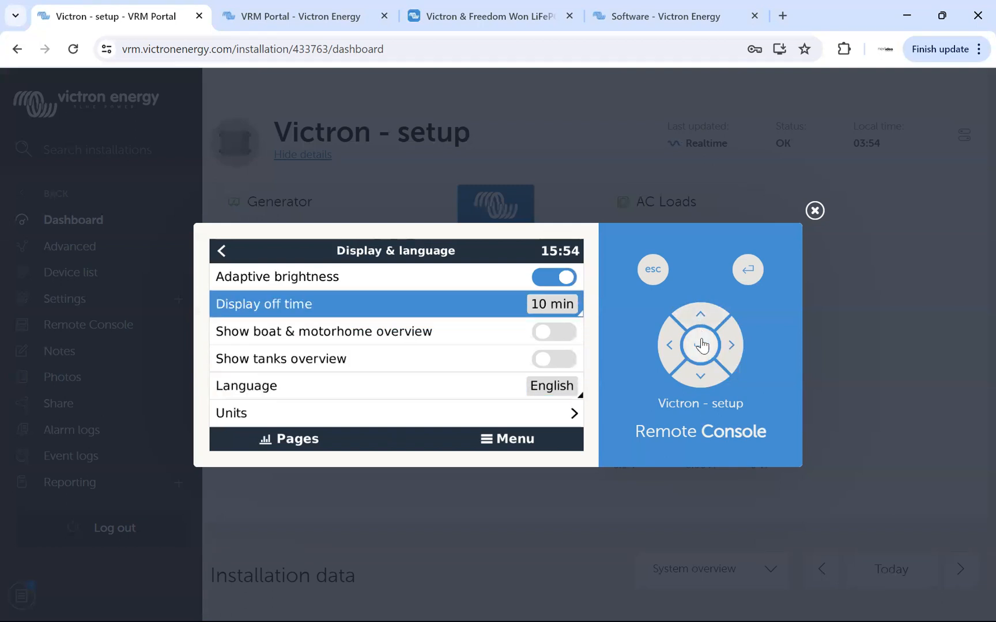
{"action": "left_click", "coordinate": [701, 349]}
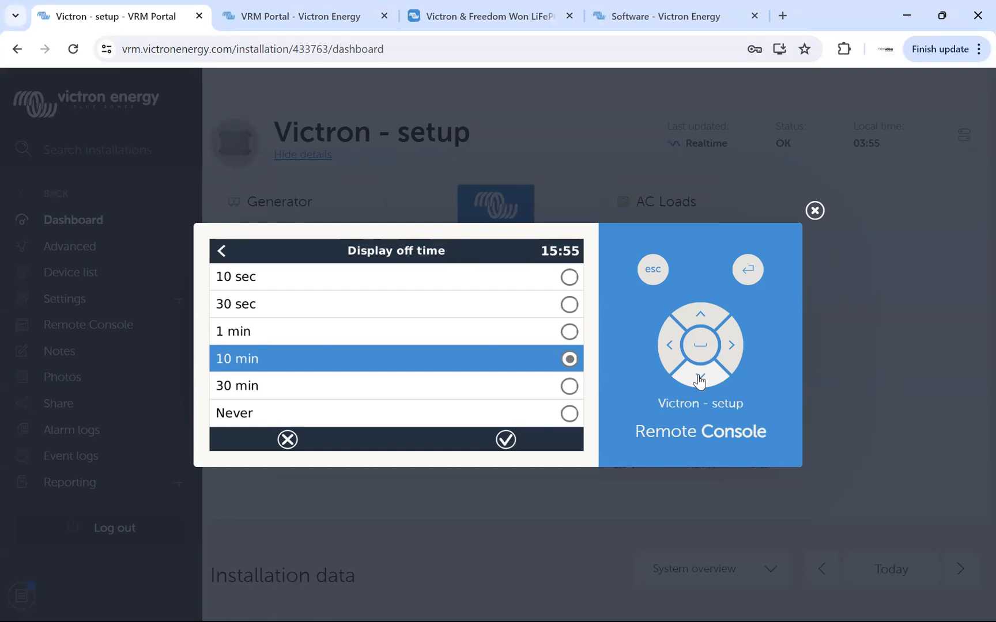
{"action": "left_click", "coordinate": [670, 346]}
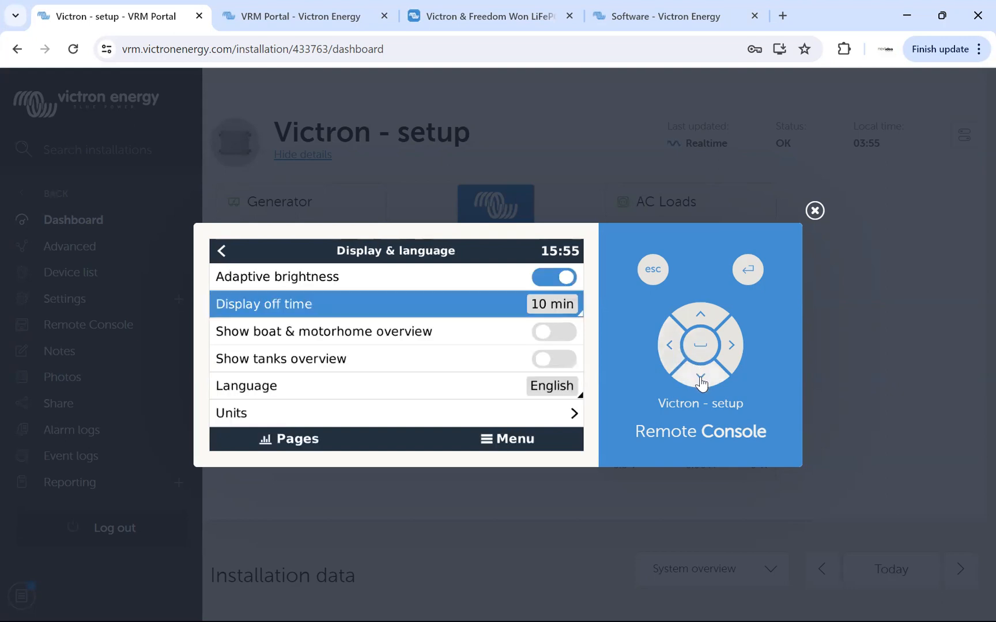
{"action": "left_click", "coordinate": [671, 346]}
Review the VRM online portal settings from Logging enabled down to VRM two-way communication.
{"action": "left_click", "coordinate": [701, 377]}
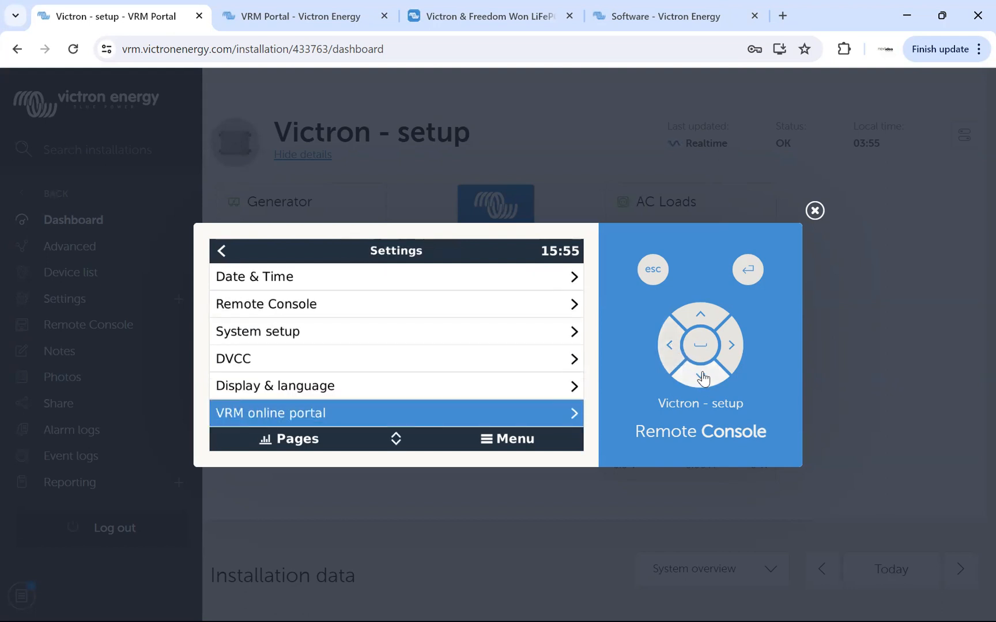
{"action": "left_click", "coordinate": [732, 346]}
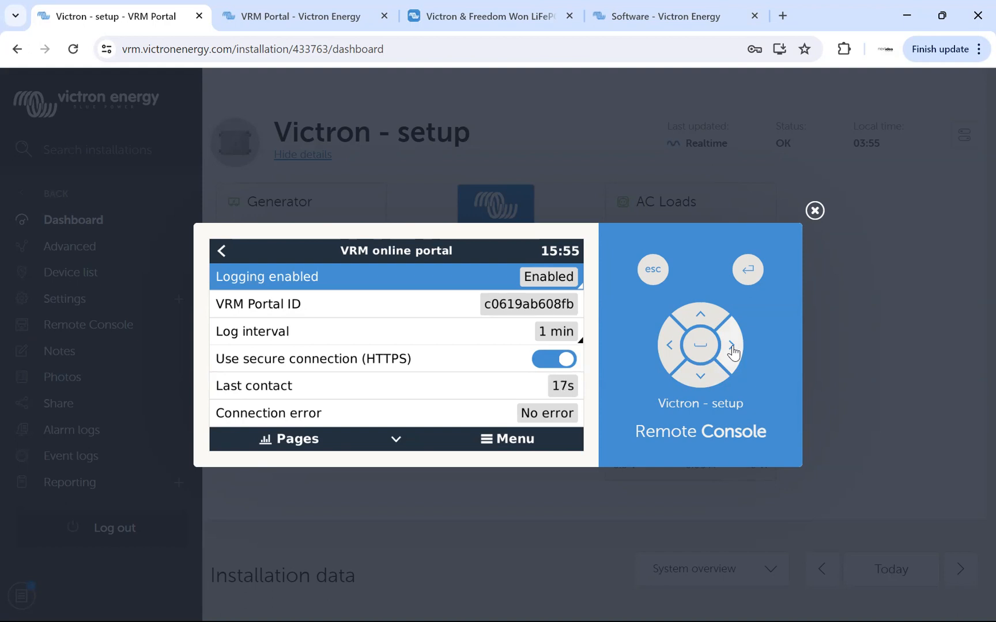
{"action": "left_click", "coordinate": [701, 378]}
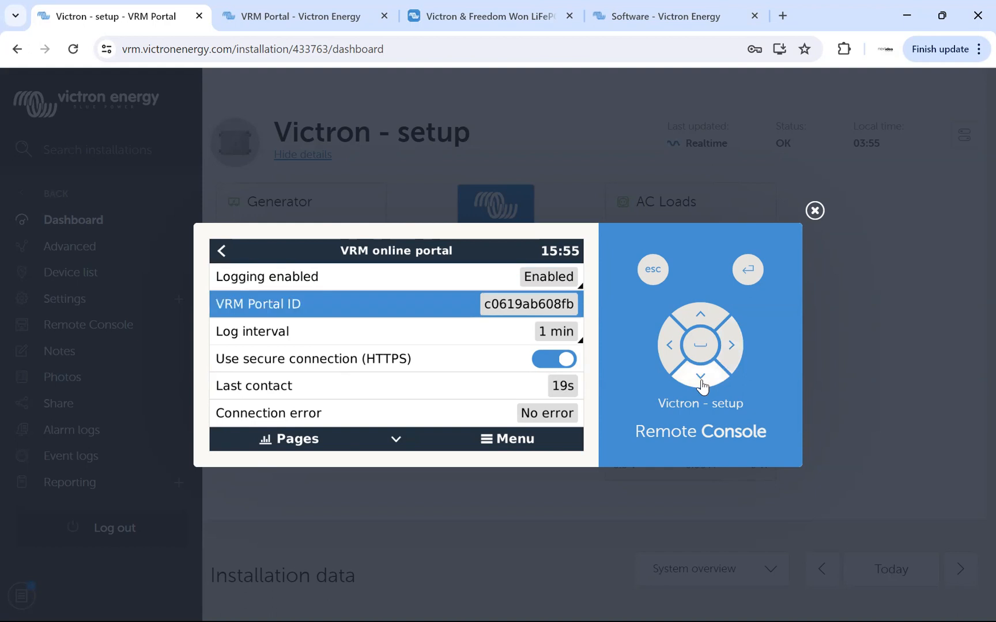
{"action": "left_click", "coordinate": [700, 378]}
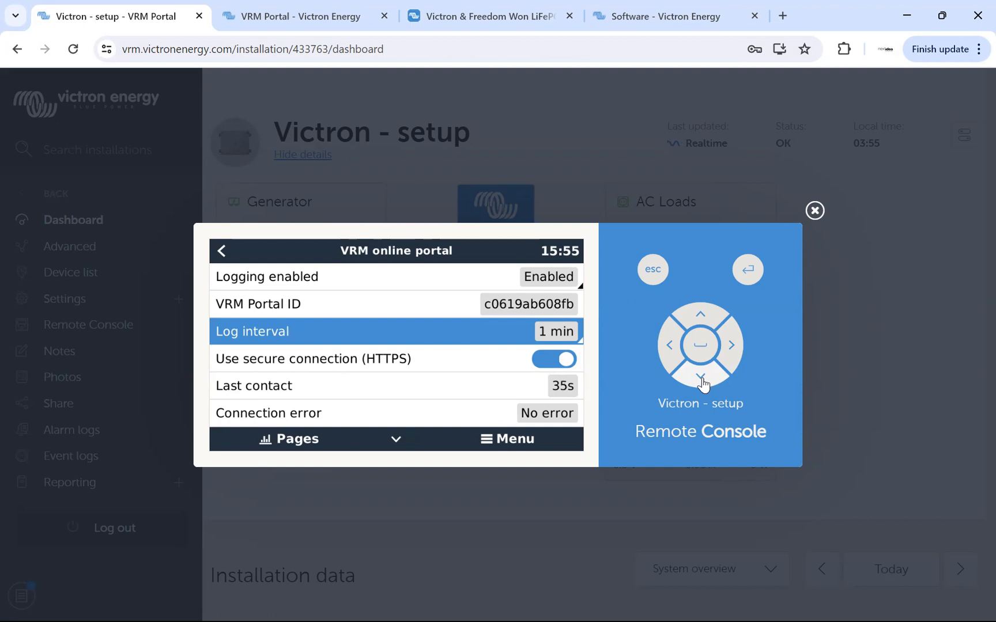
{"action": "left_click", "coordinate": [701, 379]}
{"action": "left_click", "coordinate": [701, 380]}
{"action": "left_click", "coordinate": [701, 379]}
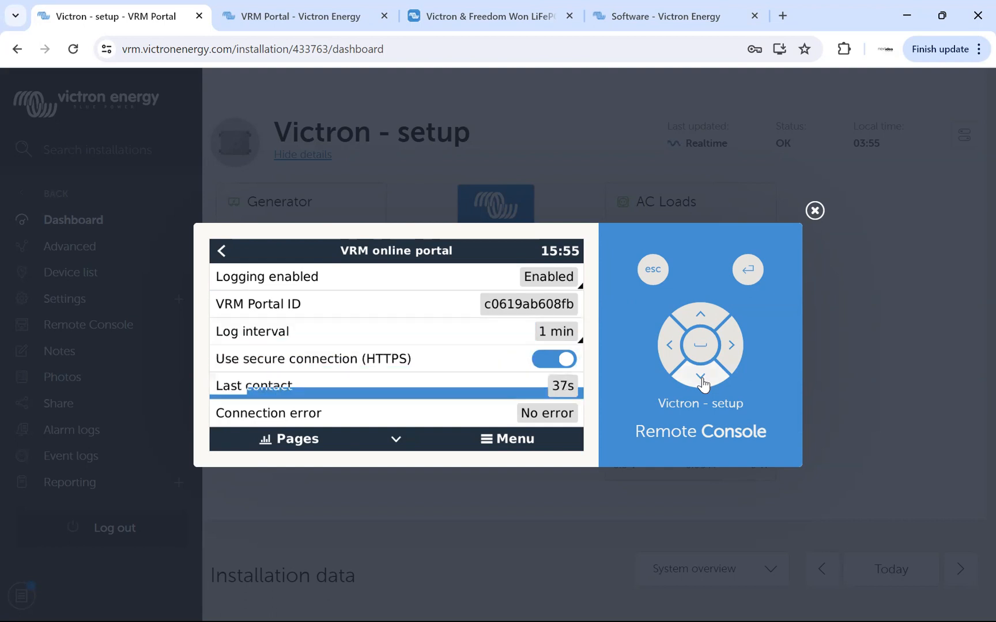
{"action": "left_click", "coordinate": [701, 379]}
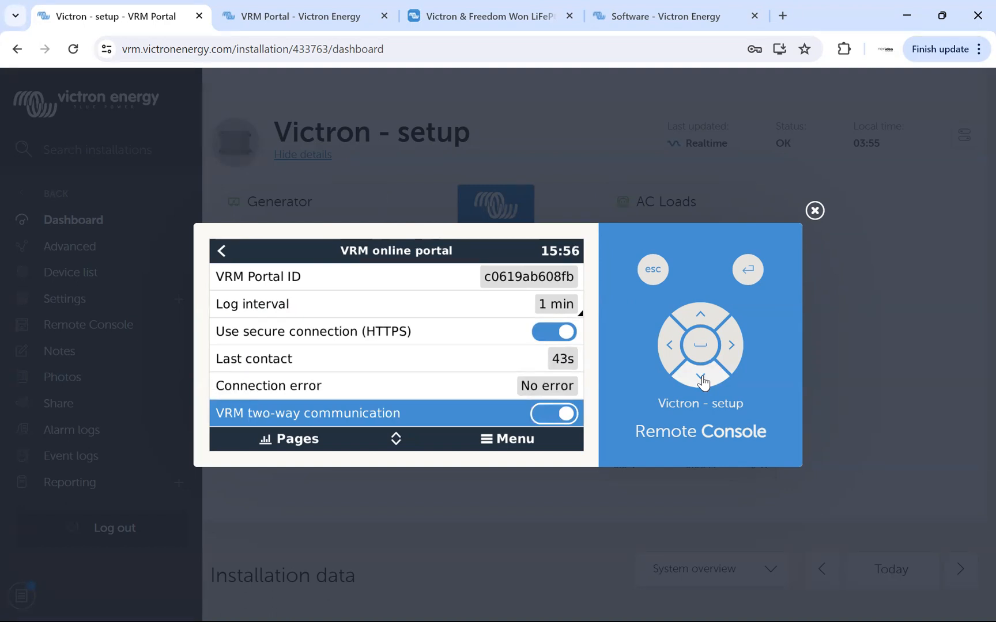
Enable Reboot device when no contact in the VRM online portal settings, check the No contact reset delay, and return to the Settings list.
{"action": "left_click", "coordinate": [701, 379]}
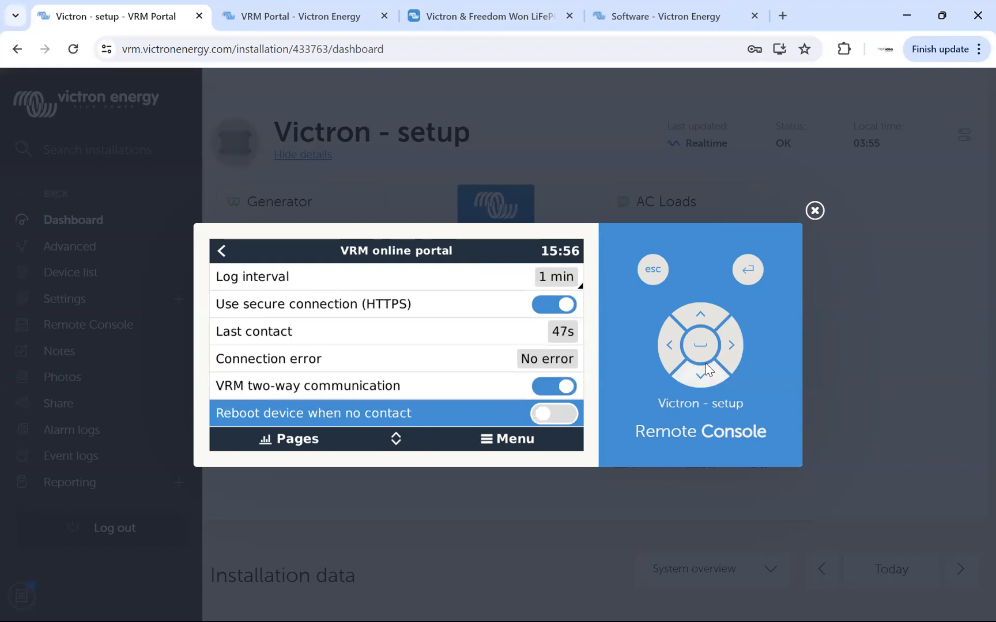
{"action": "left_click", "coordinate": [702, 378]}
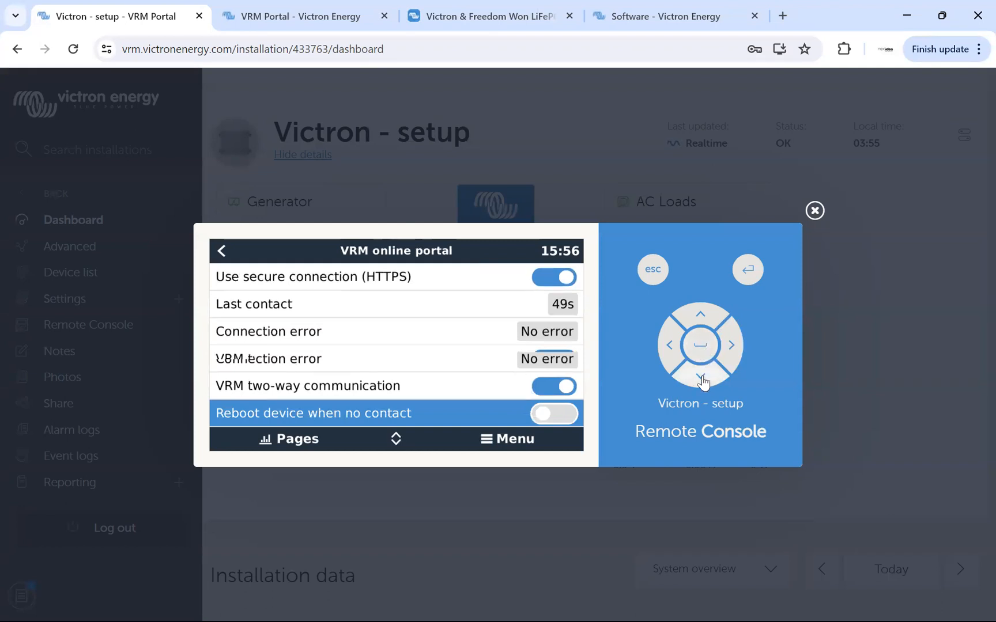
{"action": "left_click", "coordinate": [701, 378]}
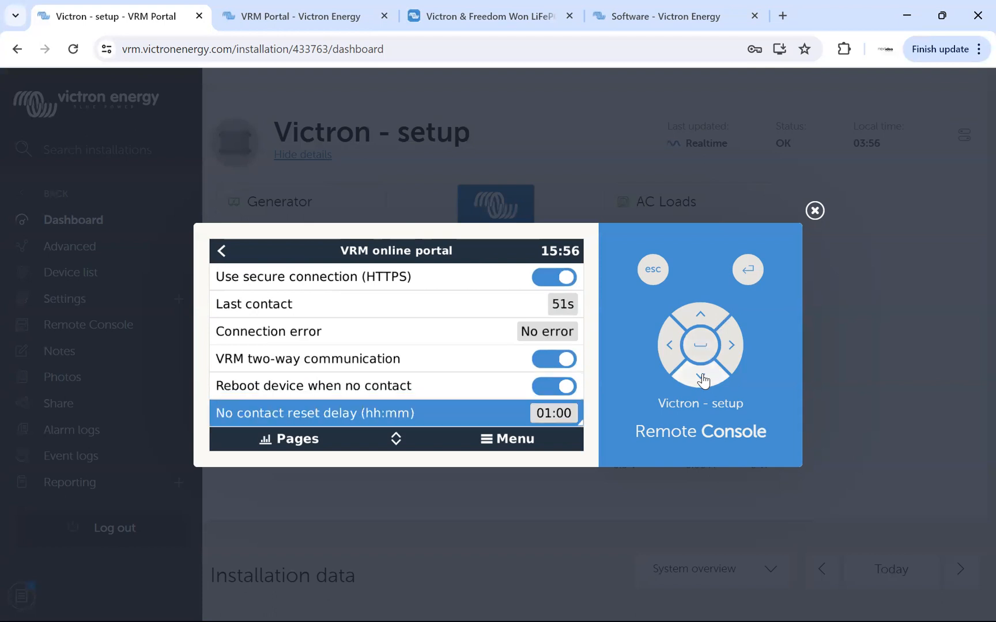
{"action": "left_click", "coordinate": [702, 378]}
{"action": "left_click", "coordinate": [692, 314]}
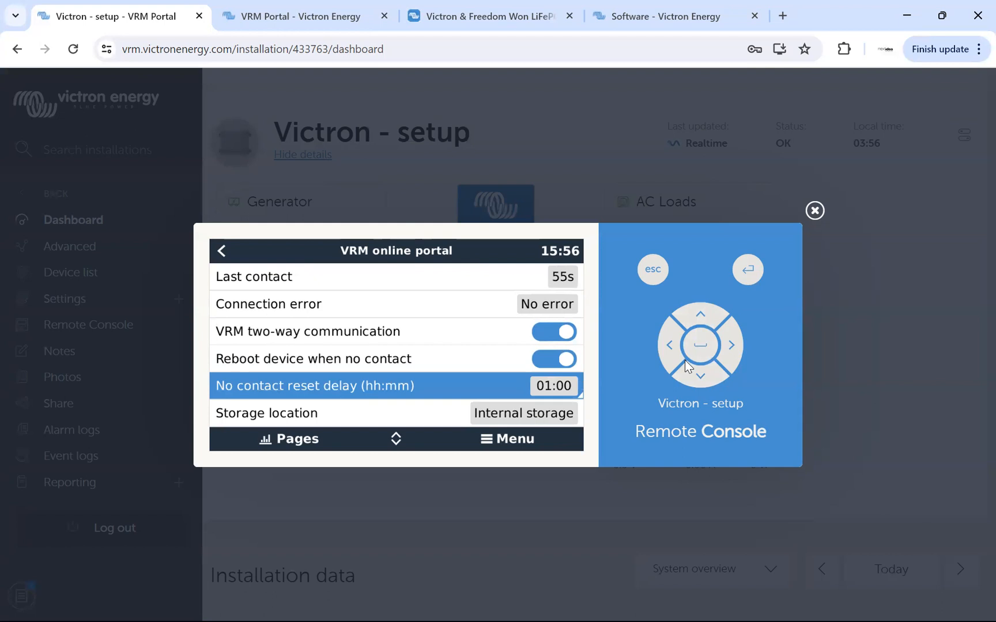
{"action": "left_click", "coordinate": [693, 321]}
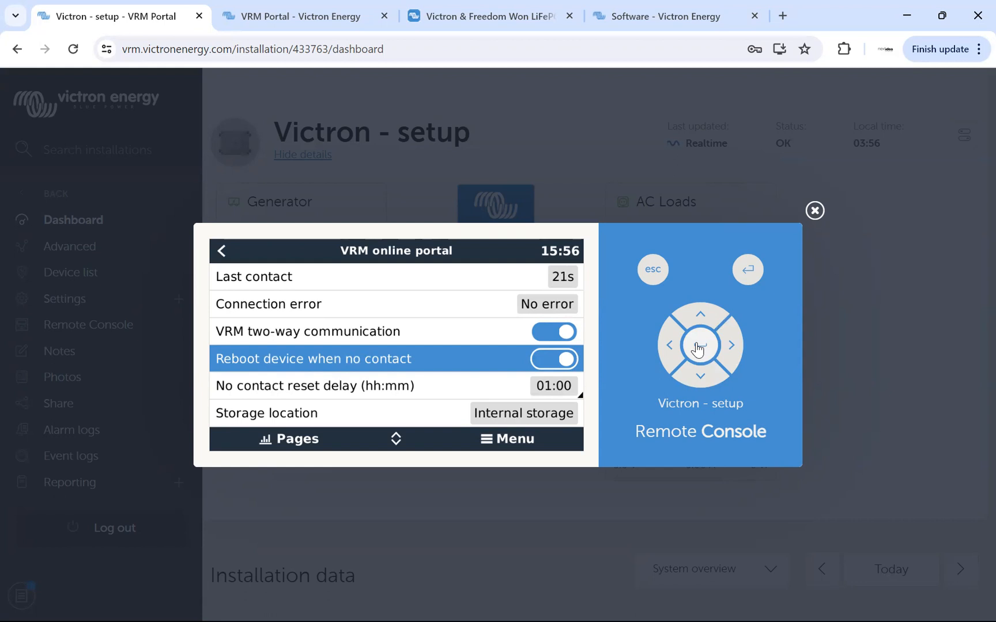
{"action": "left_click", "coordinate": [701, 378]}
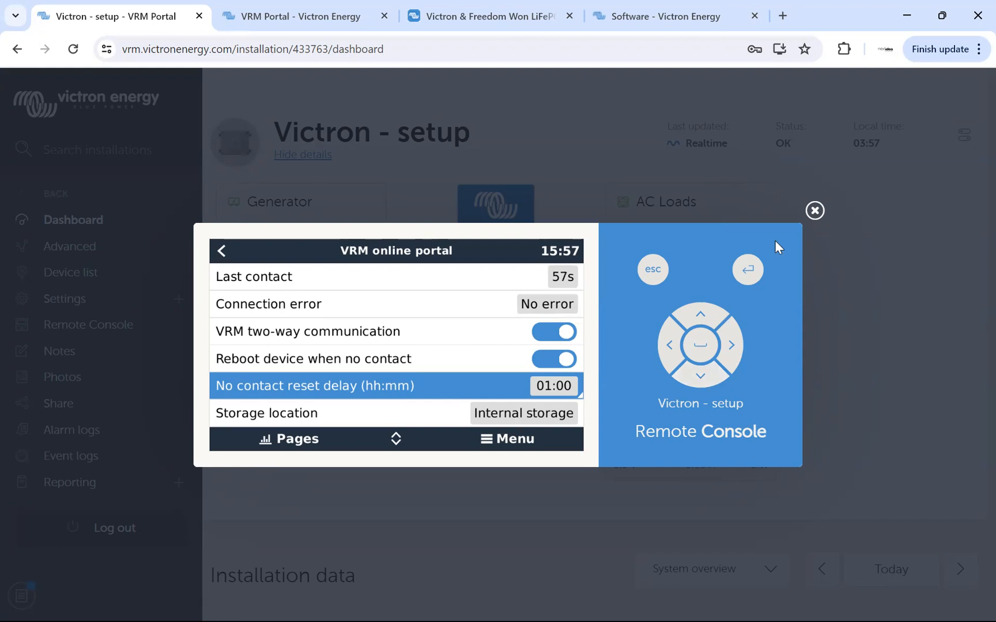
{"action": "left_click", "coordinate": [672, 347]}
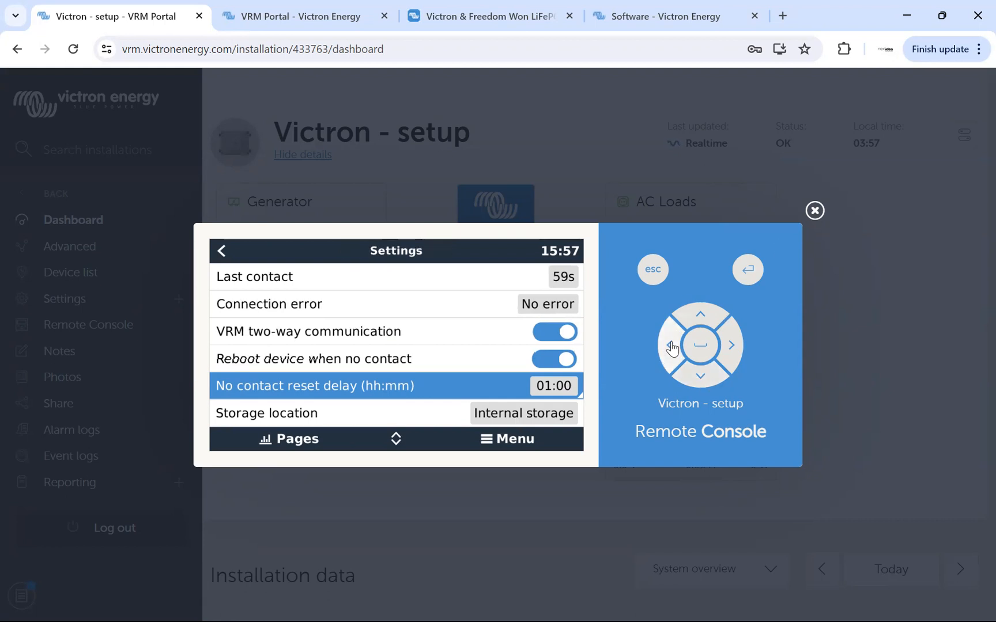
Go past ESS to view the Energy meters page, and return to the Settings list.
{"action": "left_click", "coordinate": [701, 378]}
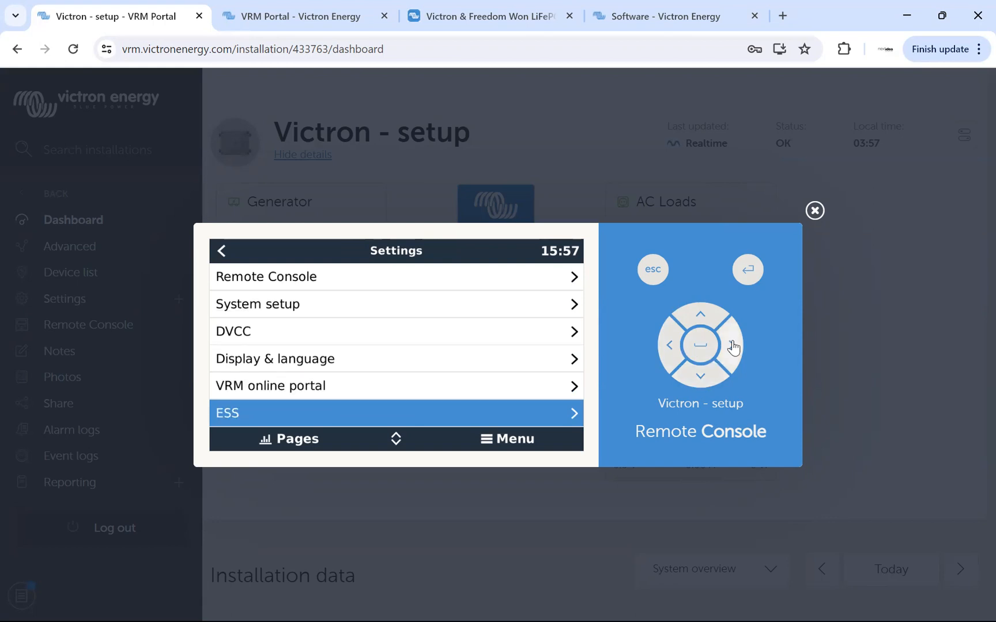
{"action": "left_click", "coordinate": [701, 379]}
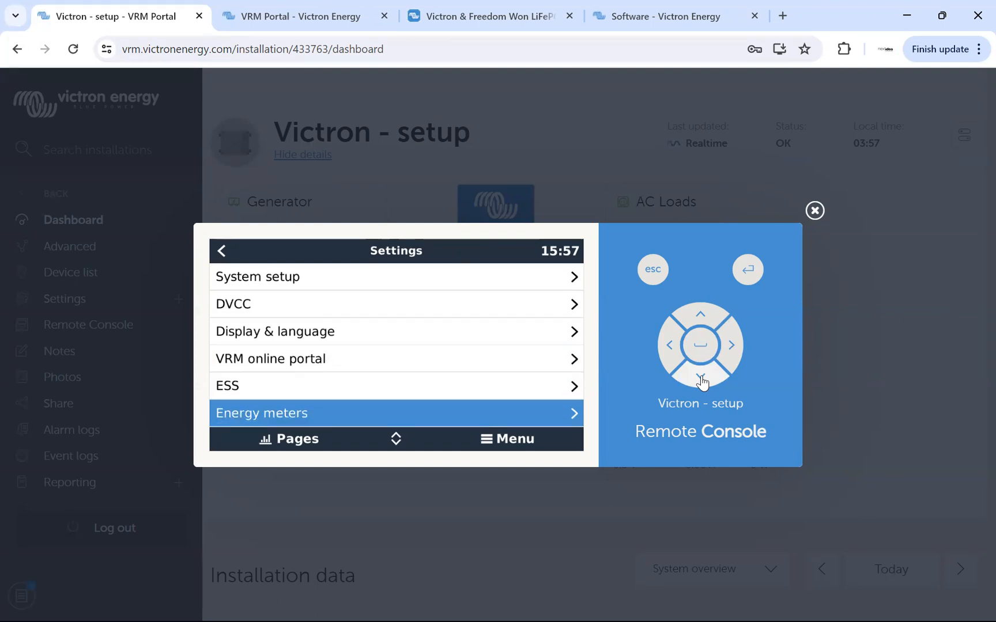
{"action": "left_click", "coordinate": [731, 346]}
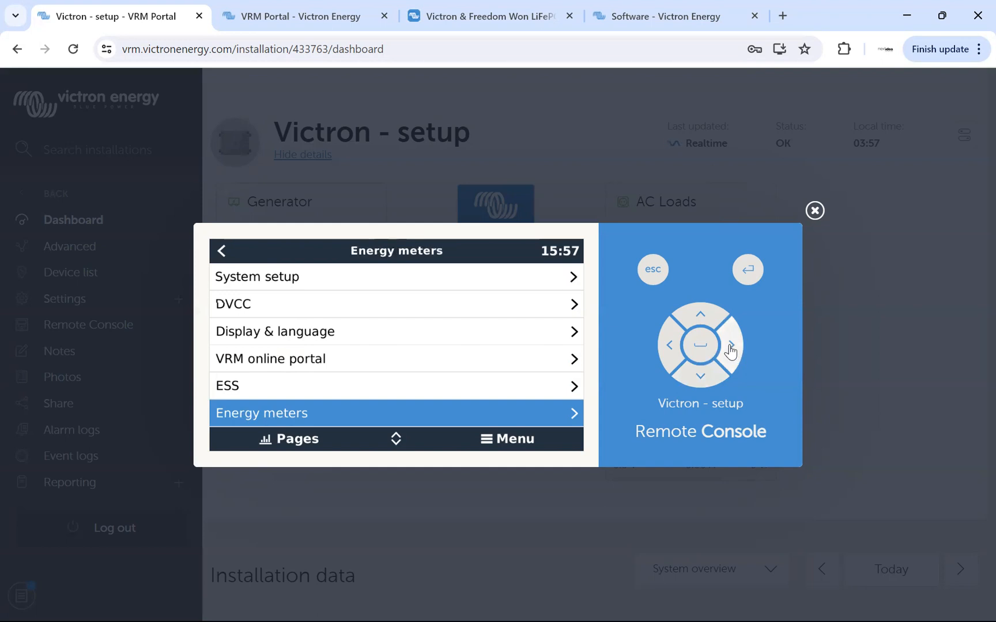
{"action": "left_click", "coordinate": [671, 347]}
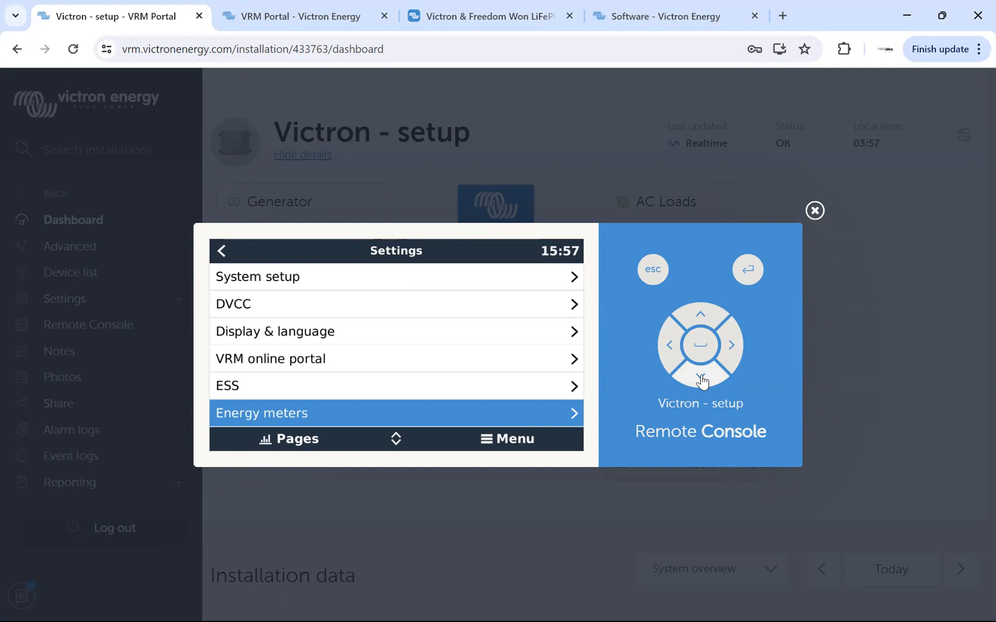
Review the PV inverters page and its Inverters list, and return to the Settings list.
{"action": "left_click", "coordinate": [701, 379]}
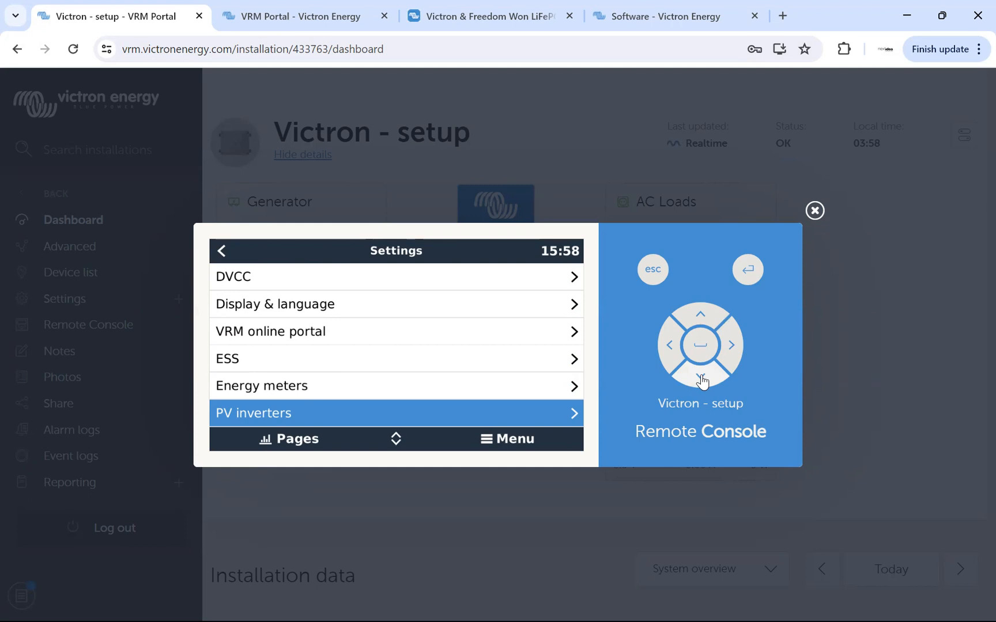
{"action": "left_click", "coordinate": [736, 350]}
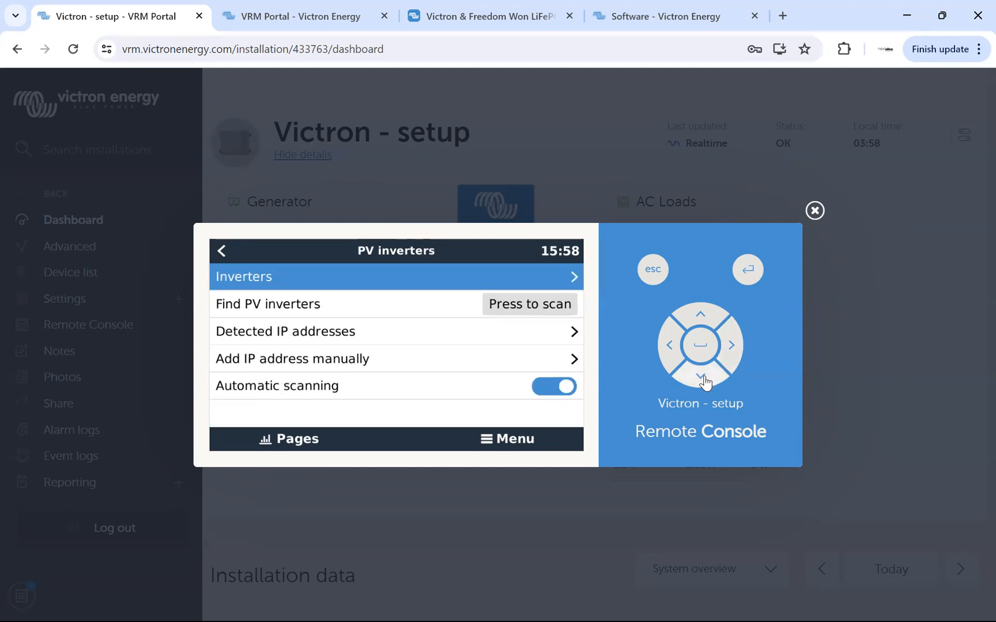
{"action": "left_click", "coordinate": [702, 379]}
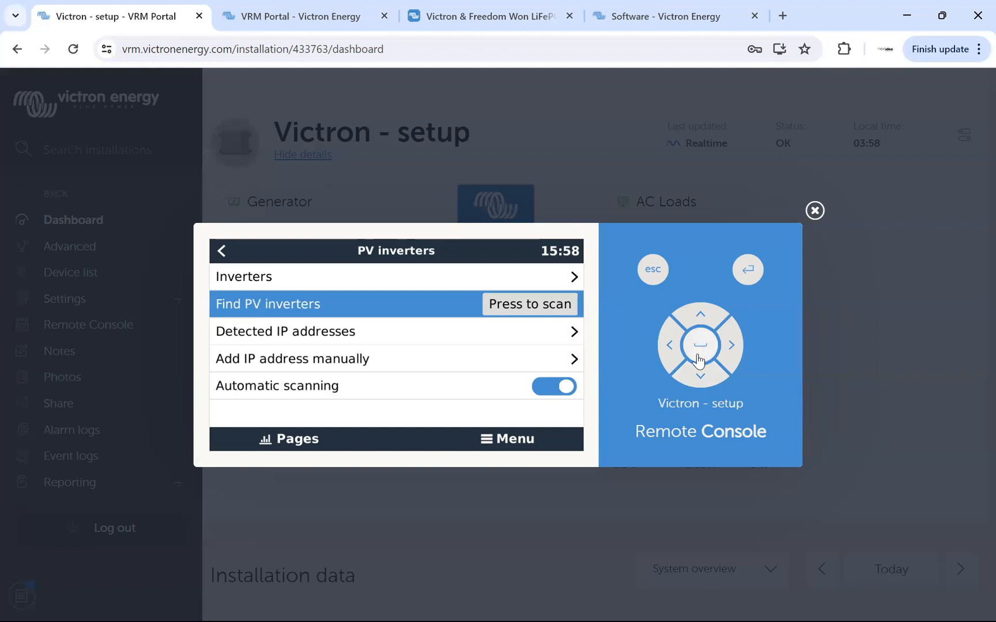
{"action": "left_click", "coordinate": [701, 317]}
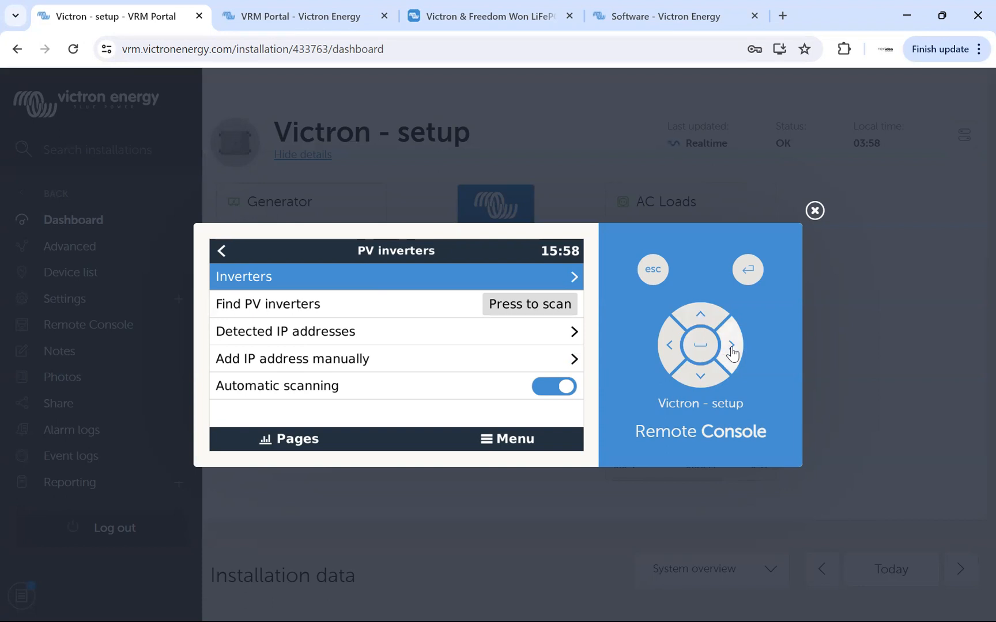
{"action": "left_click", "coordinate": [732, 348]}
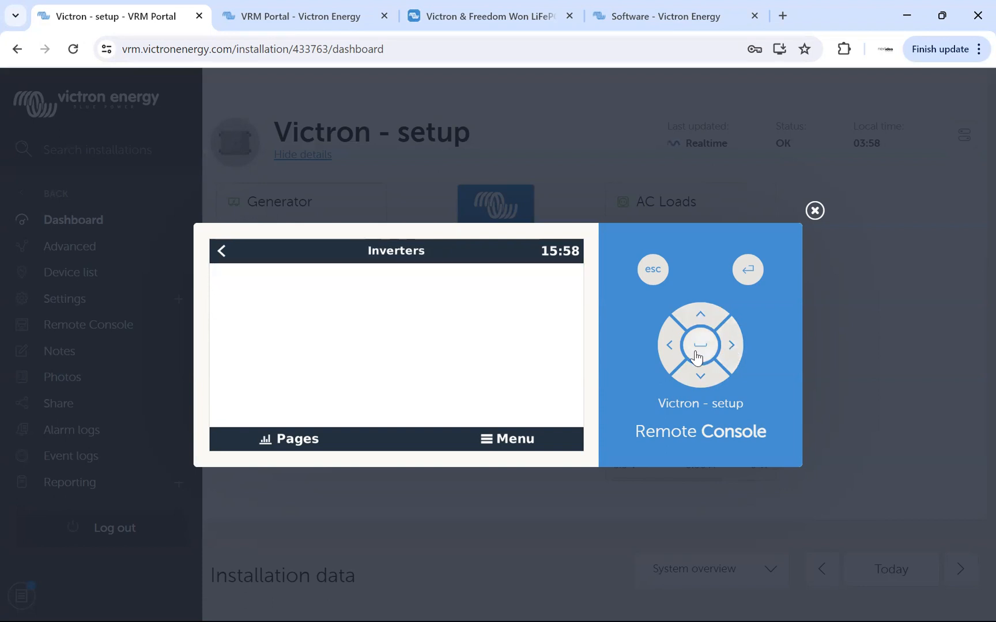
{"action": "left_click", "coordinate": [668, 348]}
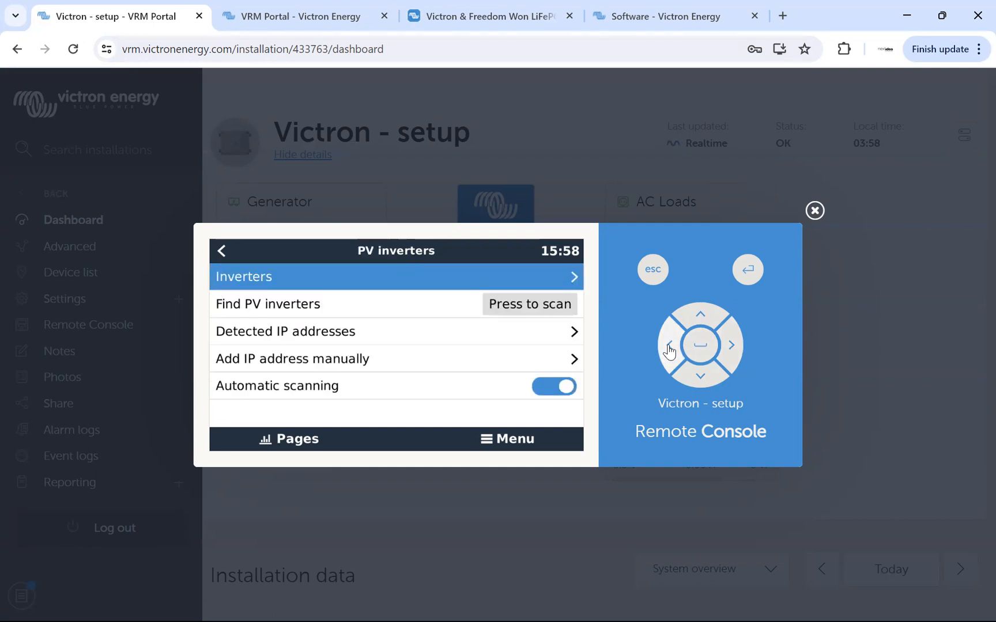
{"action": "left_click", "coordinate": [669, 348]}
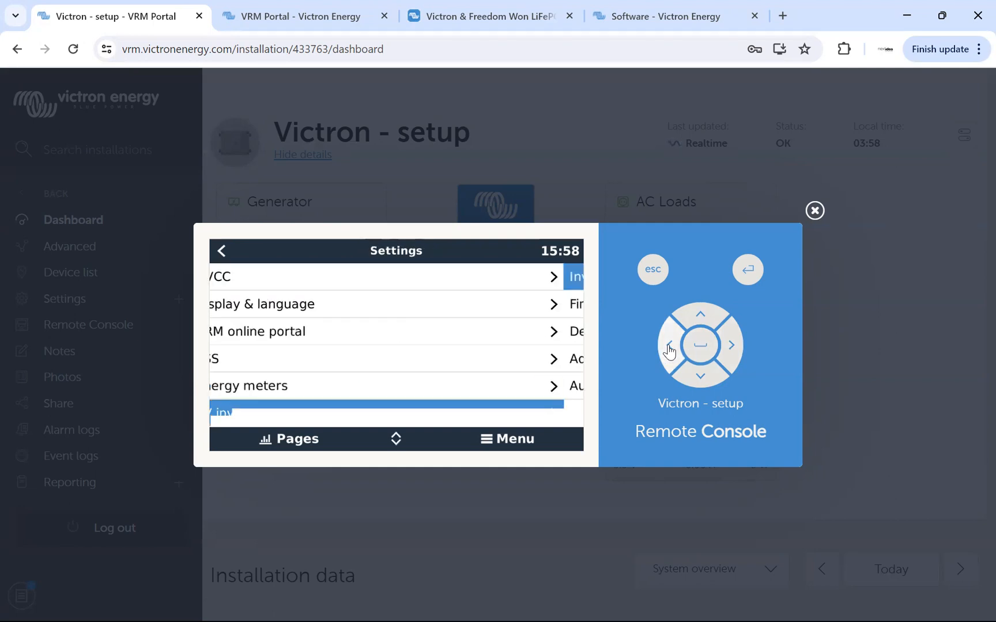
Go past Wireless AC sensors and Modbus TCP devices to view the Ethernet page, and return to the Settings list.
{"action": "left_click", "coordinate": [701, 378]}
{"action": "left_click", "coordinate": [702, 378]}
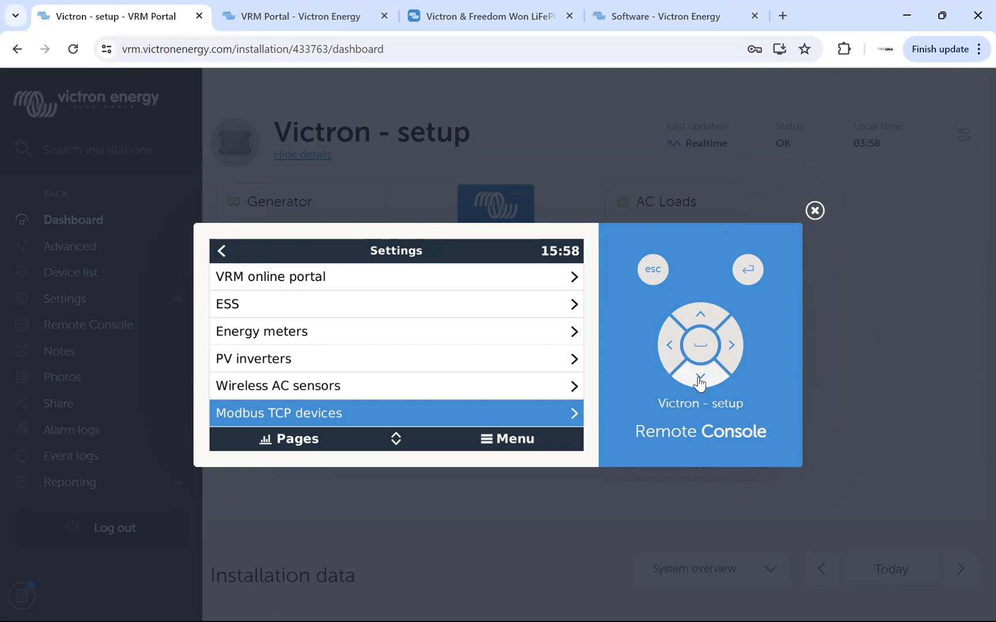
{"action": "left_click", "coordinate": [700, 378]}
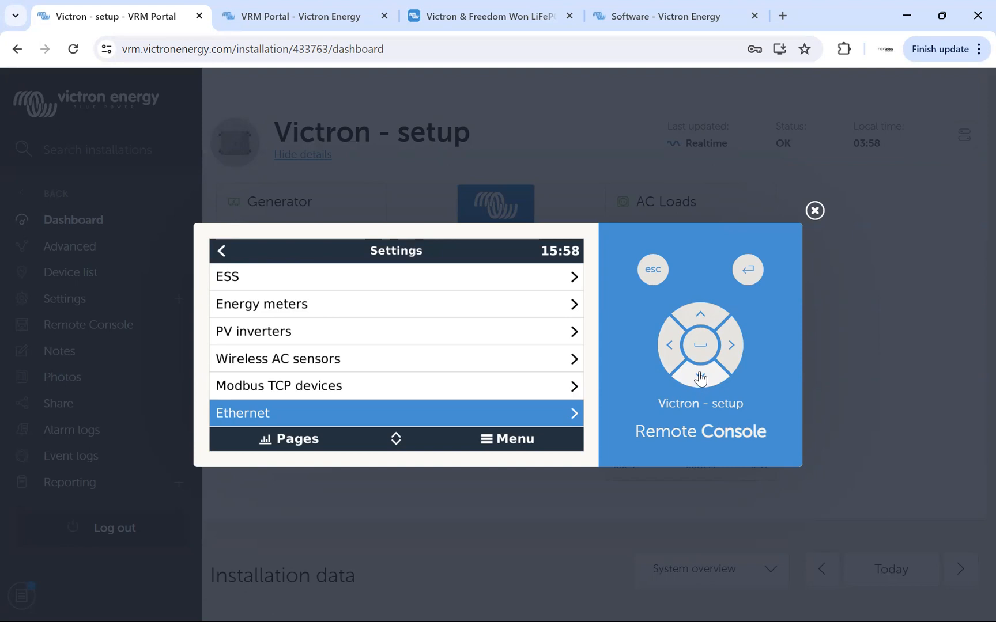
{"action": "left_click", "coordinate": [718, 358]}
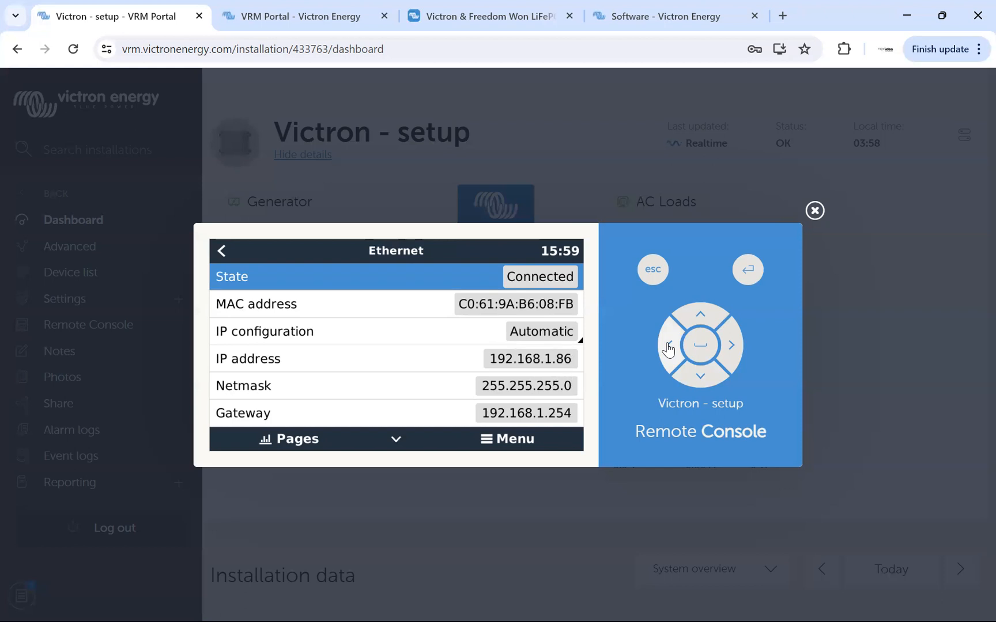
{"action": "left_click", "coordinate": [669, 347]}
View the Wi-Fi page and look through its available Wi-Fi networks, and return to the Settings list.
{"action": "left_click", "coordinate": [712, 384]}
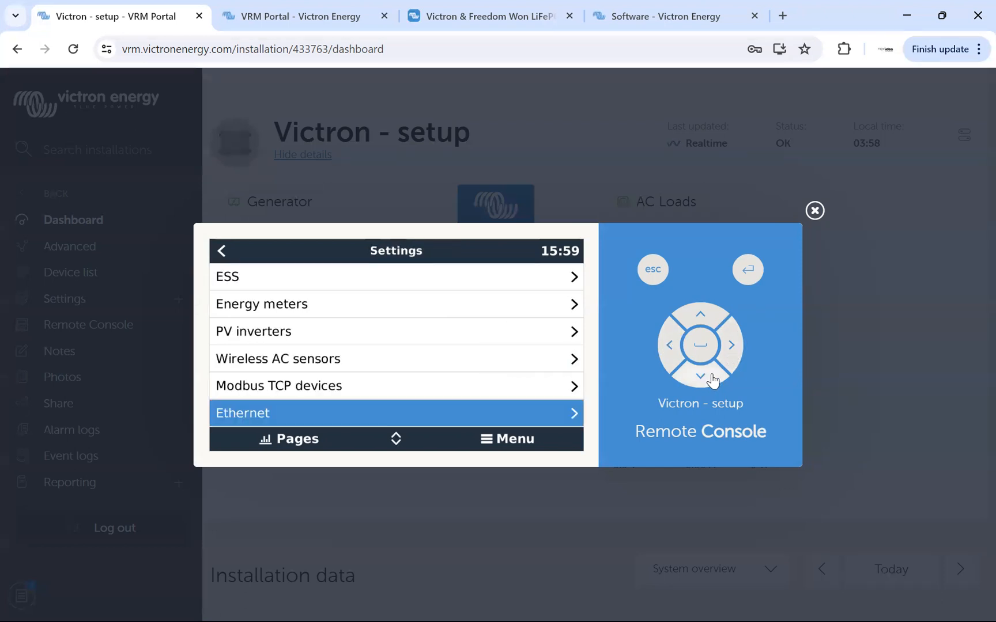
{"action": "left_click", "coordinate": [730, 349]}
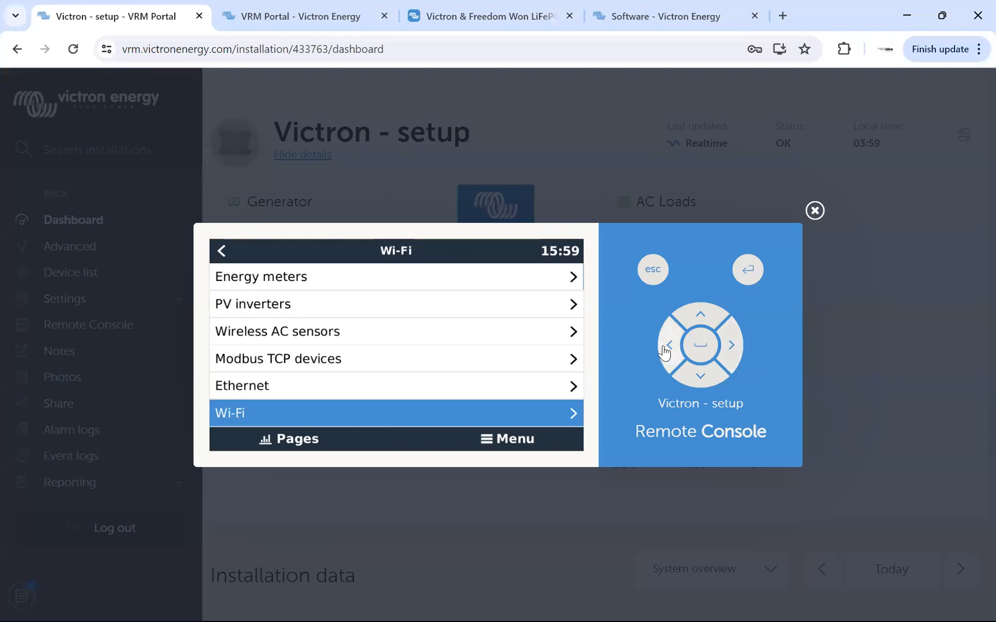
{"action": "left_click", "coordinate": [693, 375]}
{"action": "left_click", "coordinate": [719, 364]}
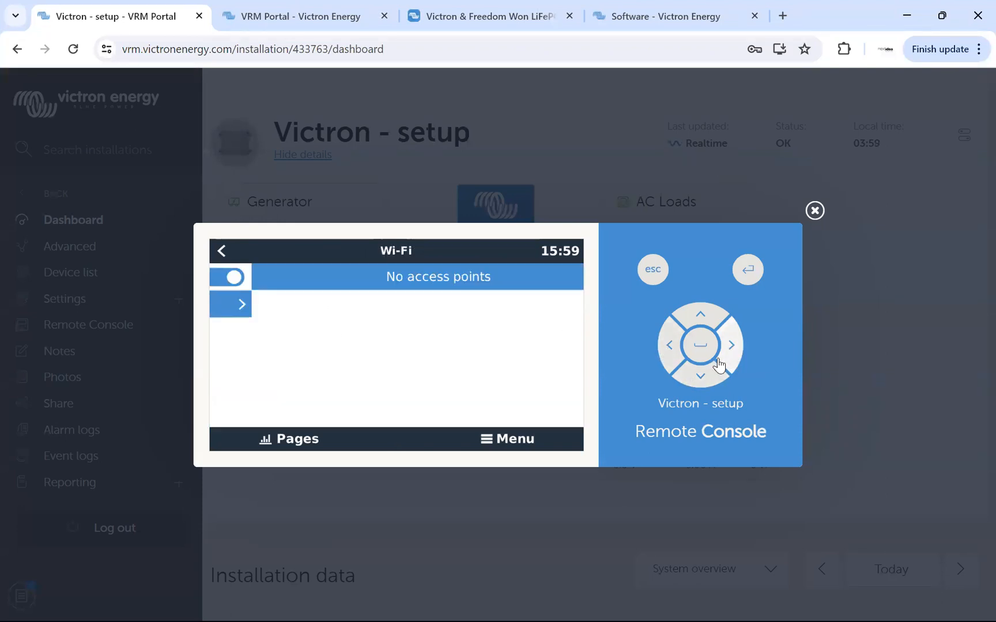
{"action": "key", "text": "Down"}
{"action": "key", "text": "Down"}
{"action": "key", "text": "Down"}
{"action": "key", "text": "Down"}
{"action": "key", "text": "Down"}
{"action": "key", "text": "Down"}
{"action": "left_click", "coordinate": [674, 350]}
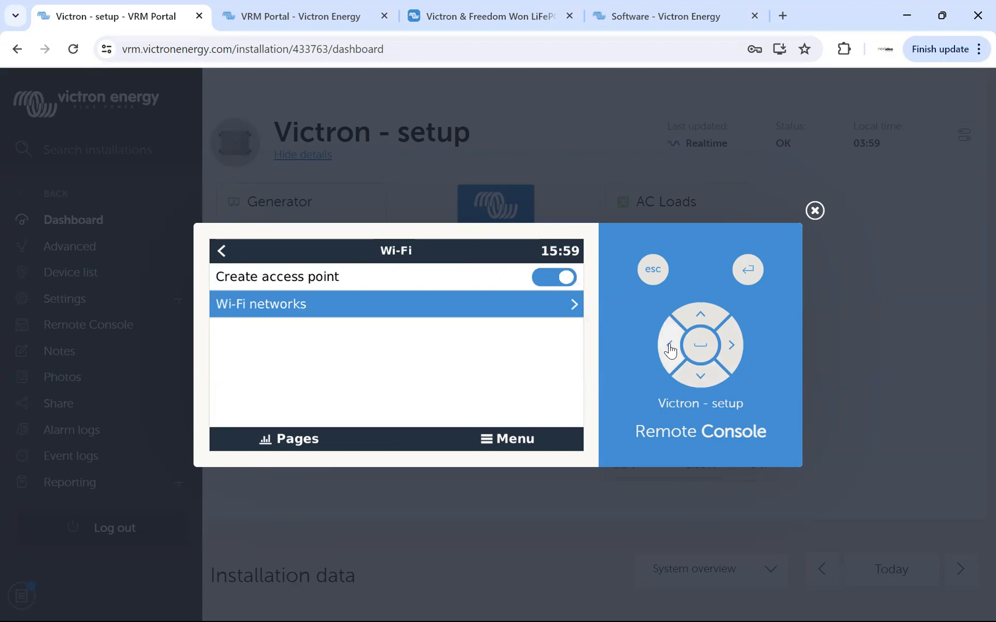
{"action": "left_click", "coordinate": [670, 348]}
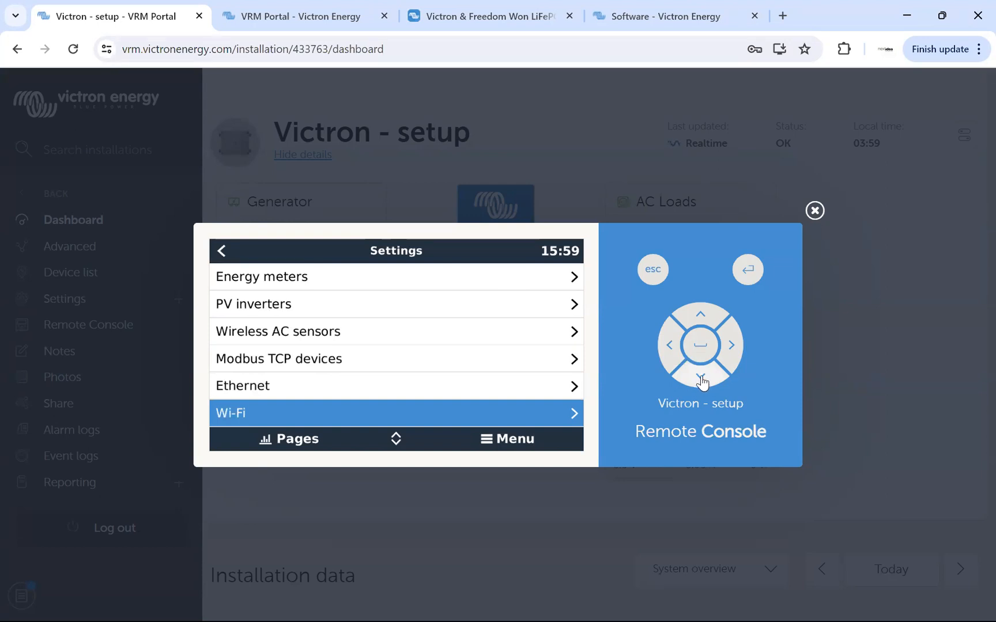
Go past GSM modem, Bluetooth and GPS to check the Generator start/stop page, and return to the Settings list.
{"action": "left_click", "coordinate": [701, 378]}
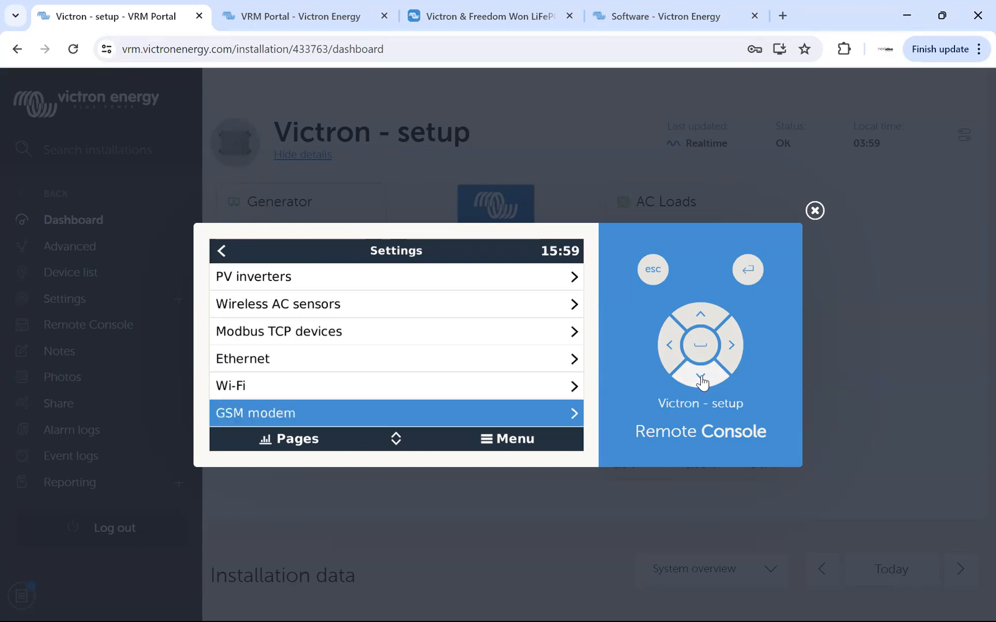
{"action": "left_click", "coordinate": [701, 378]}
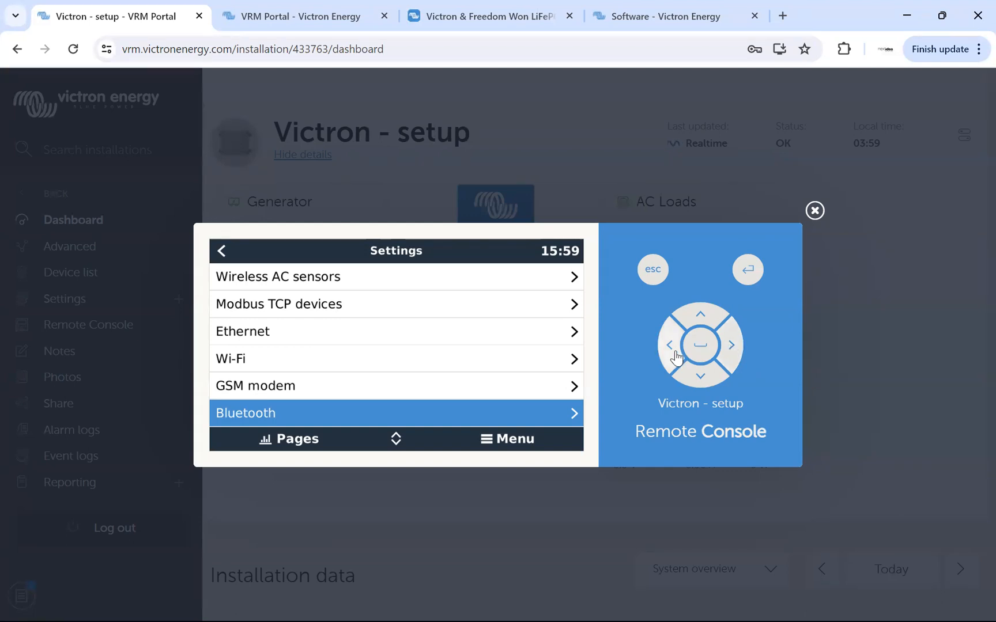
{"action": "left_click", "coordinate": [699, 378]}
{"action": "left_click", "coordinate": [699, 378]}
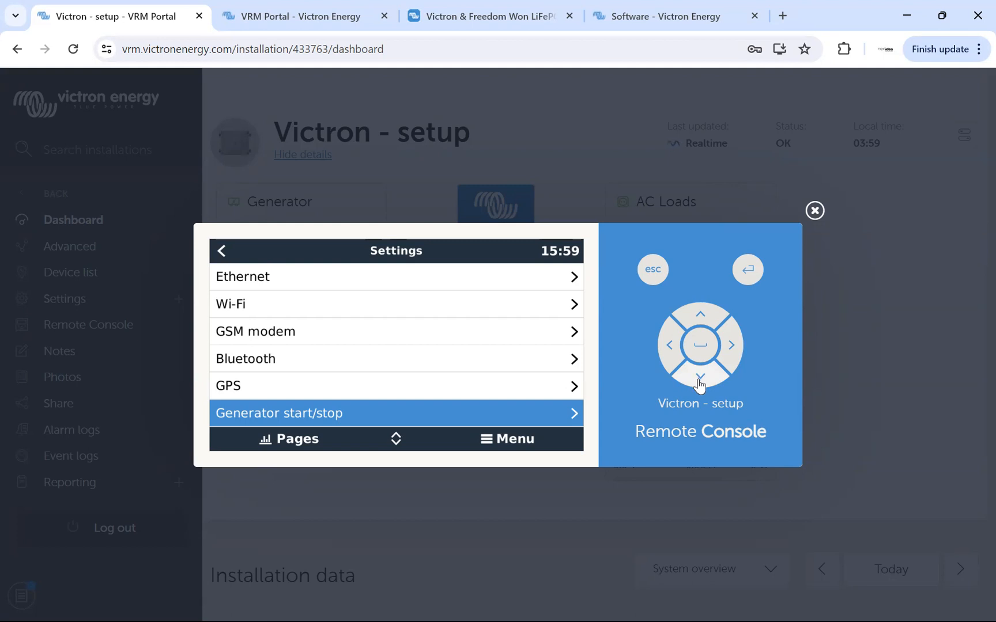
{"action": "left_click", "coordinate": [701, 379]}
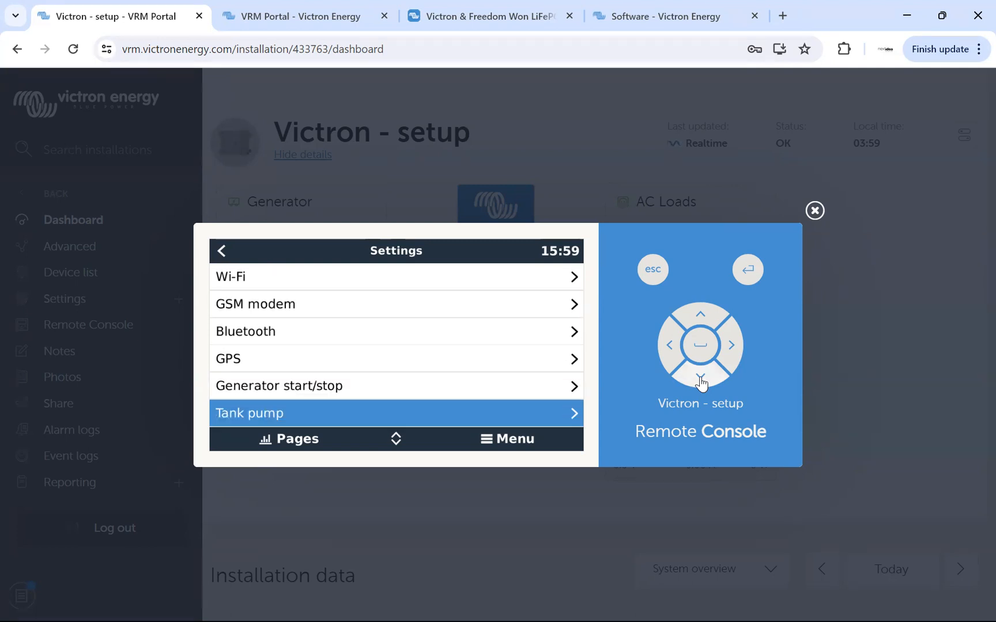
{"action": "left_click", "coordinate": [701, 318]}
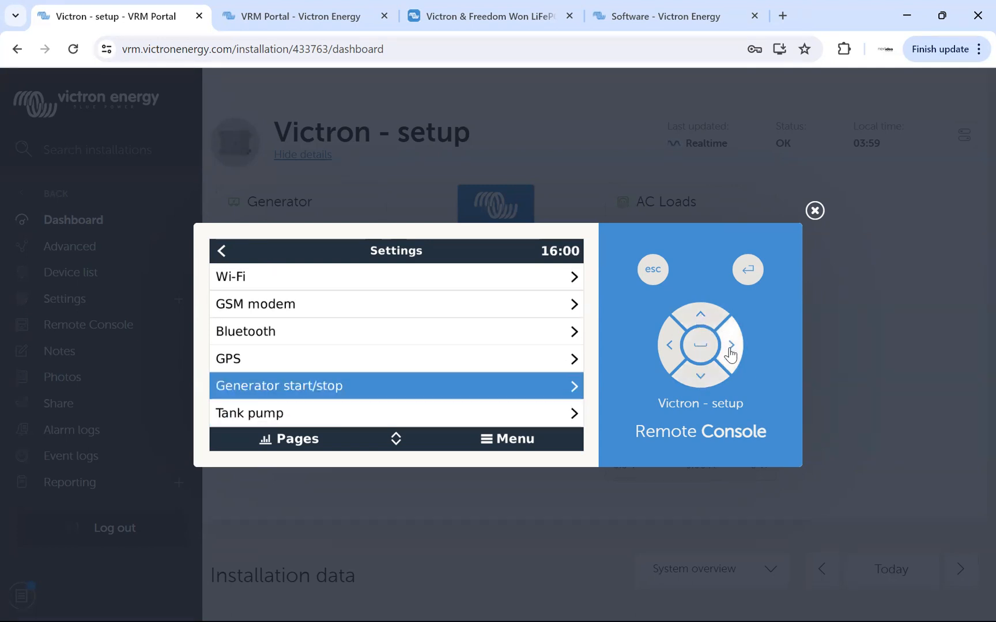
{"action": "left_click", "coordinate": [730, 344]}
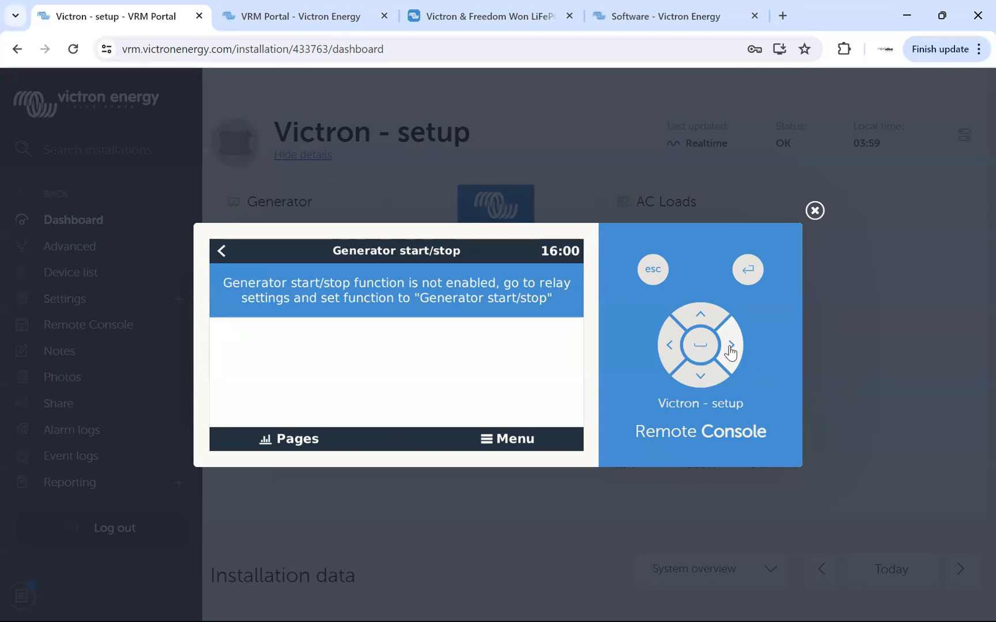
{"action": "left_click", "coordinate": [670, 357]}
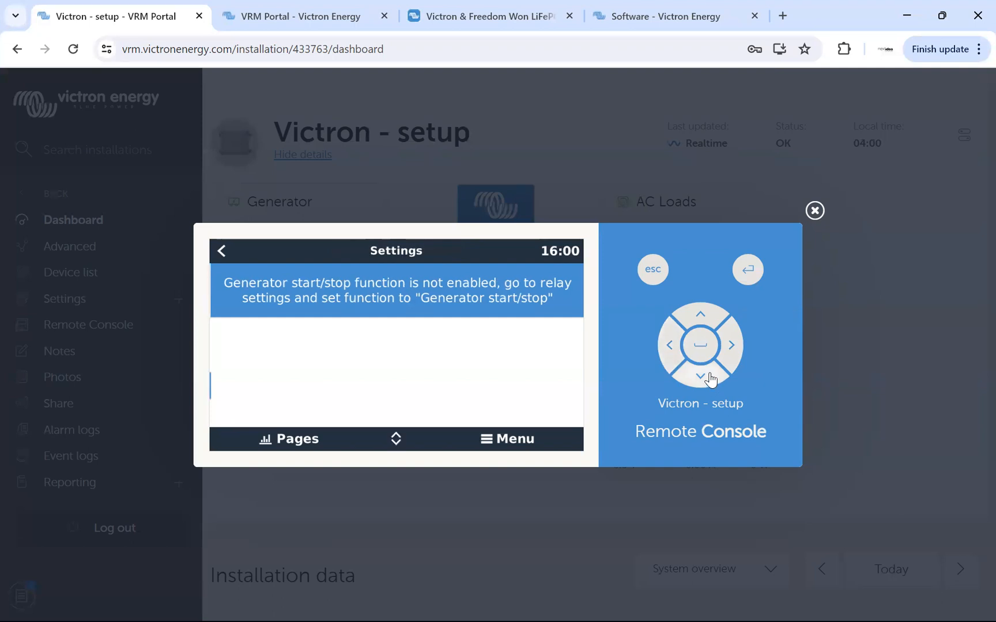
Set the Relay 1 function to Generator start/stop in the Relay settings, and return to the Settings list.
{"action": "left_click", "coordinate": [710, 378]}
{"action": "left_click", "coordinate": [709, 378]}
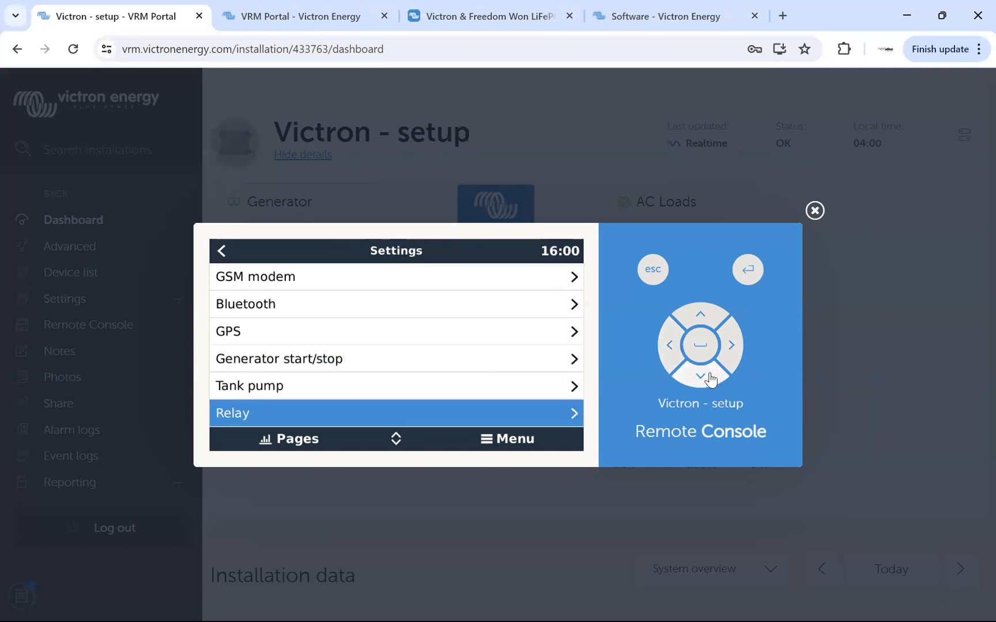
{"action": "left_click", "coordinate": [732, 349]}
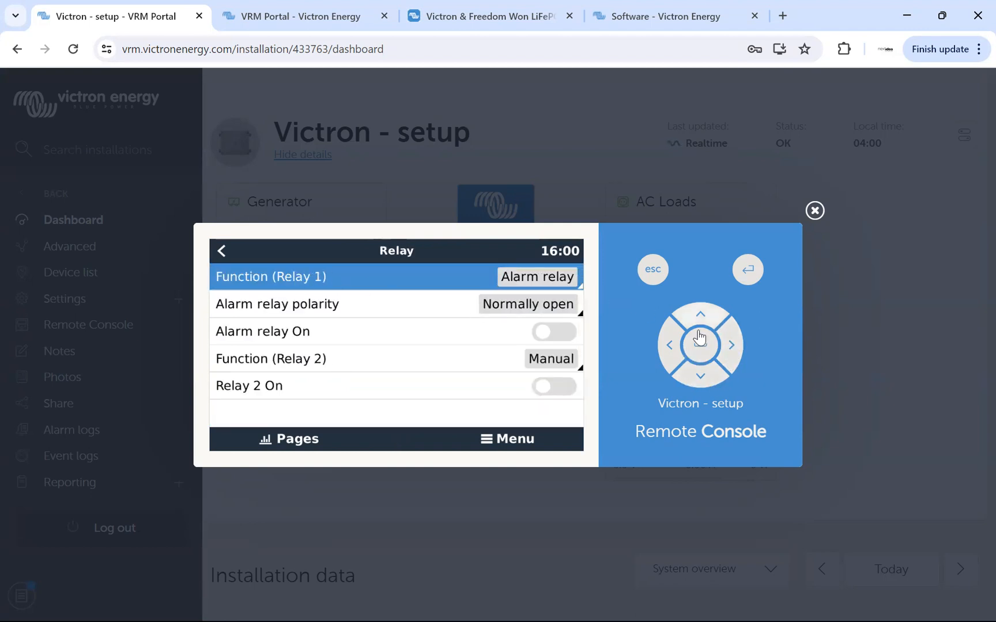
{"action": "left_click", "coordinate": [703, 348]}
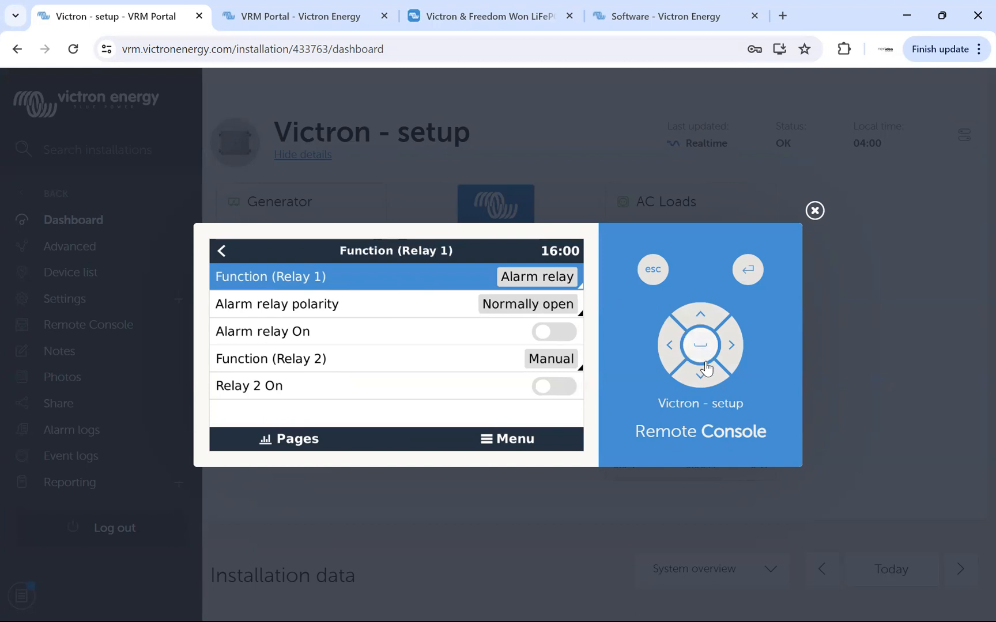
{"action": "left_click", "coordinate": [702, 377]}
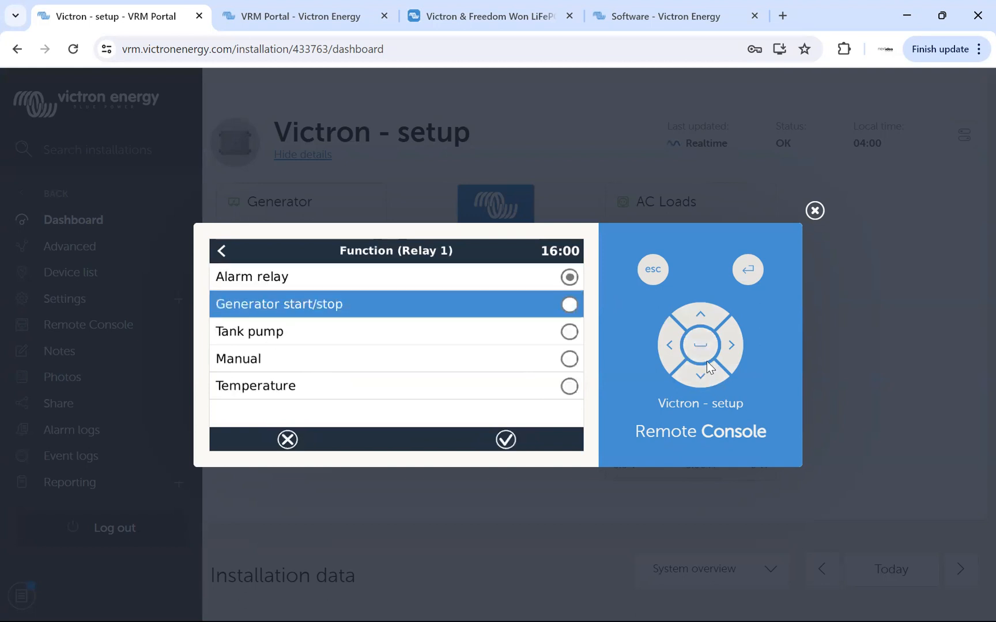
{"action": "left_click", "coordinate": [701, 347]}
{"action": "left_click", "coordinate": [670, 347]}
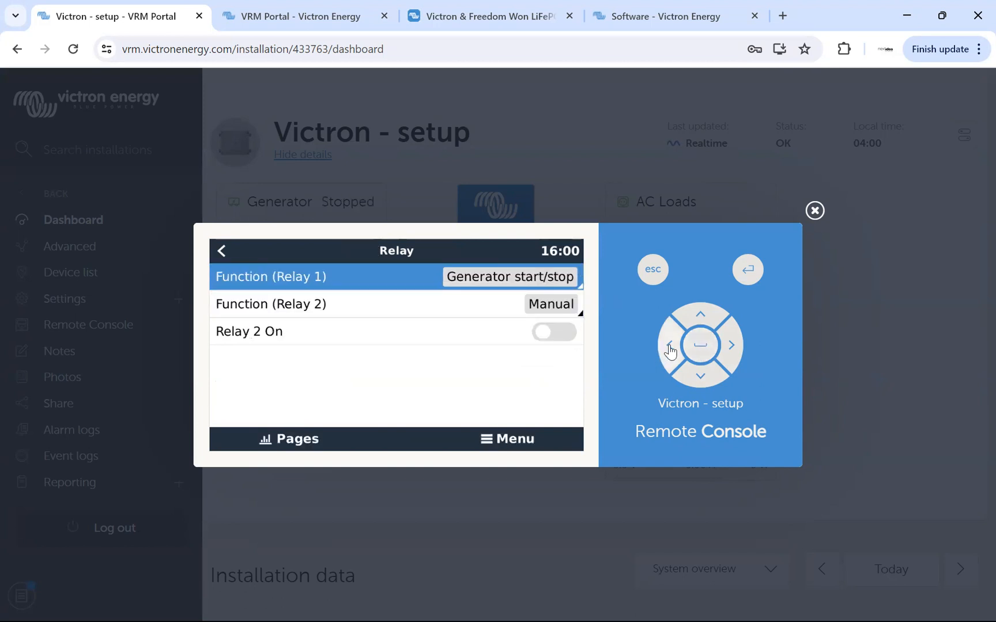
{"action": "left_click", "coordinate": [669, 347]}
Enable Auto start functionality on the Generator start/stop page.
{"action": "left_click", "coordinate": [700, 314]}
{"action": "left_click", "coordinate": [700, 315]}
{"action": "left_click", "coordinate": [732, 348]}
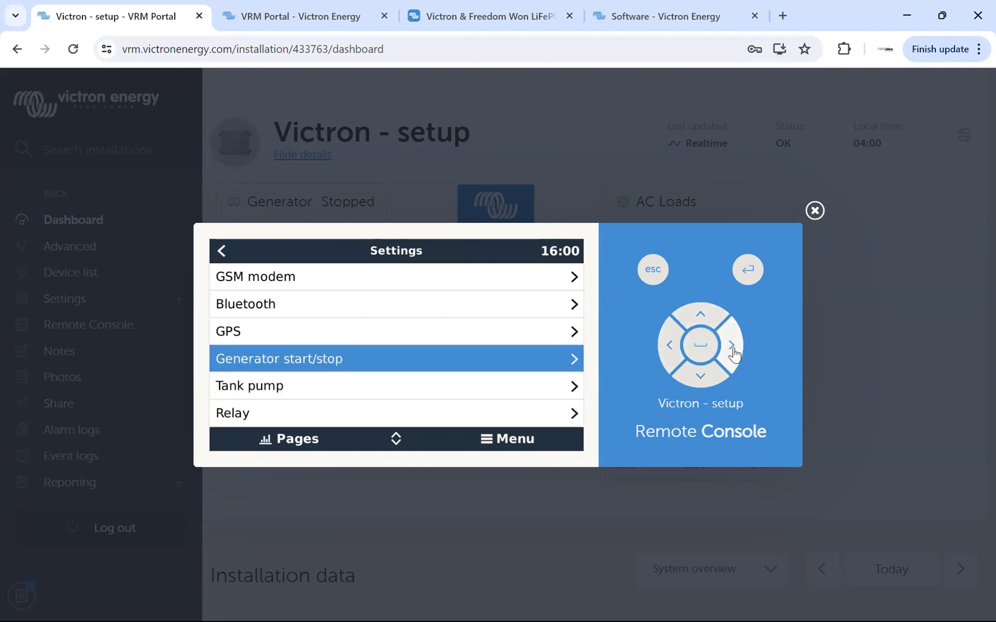
{"action": "left_click", "coordinate": [700, 378]}
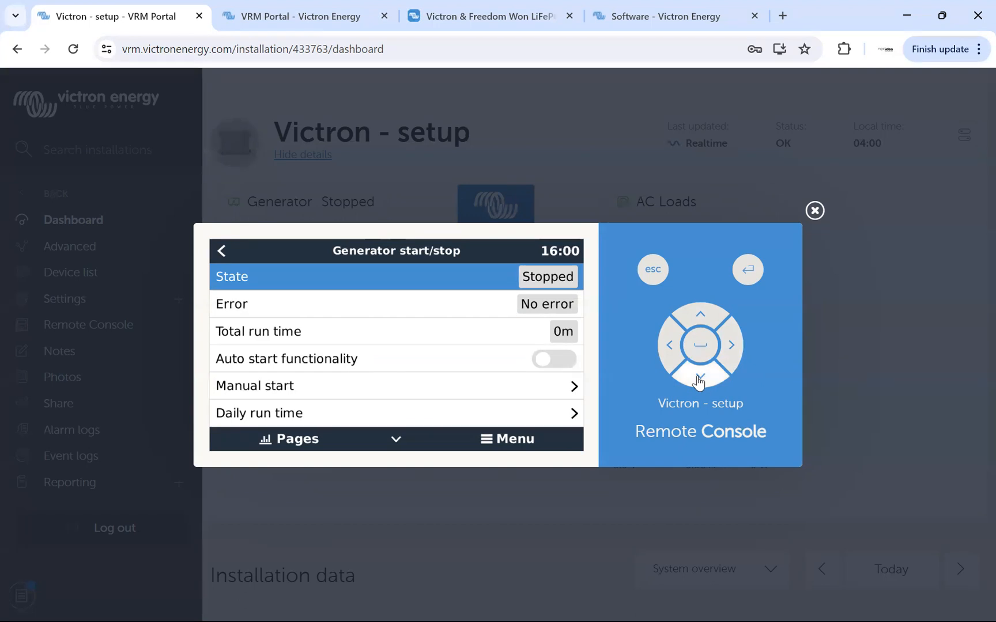
{"action": "left_click", "coordinate": [699, 378]}
{"action": "left_click", "coordinate": [698, 379]}
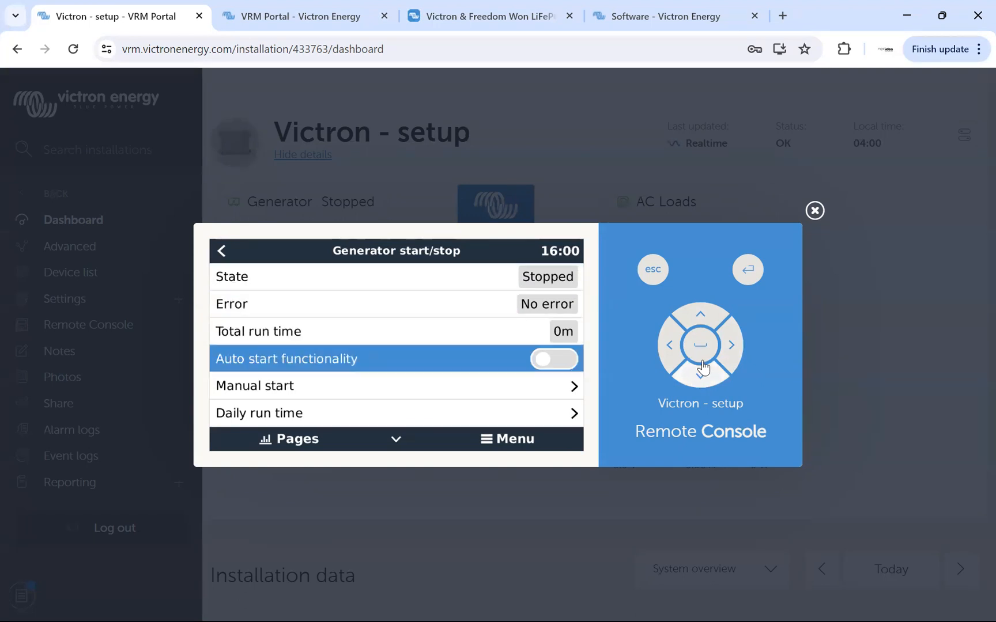
{"action": "left_click", "coordinate": [703, 350]}
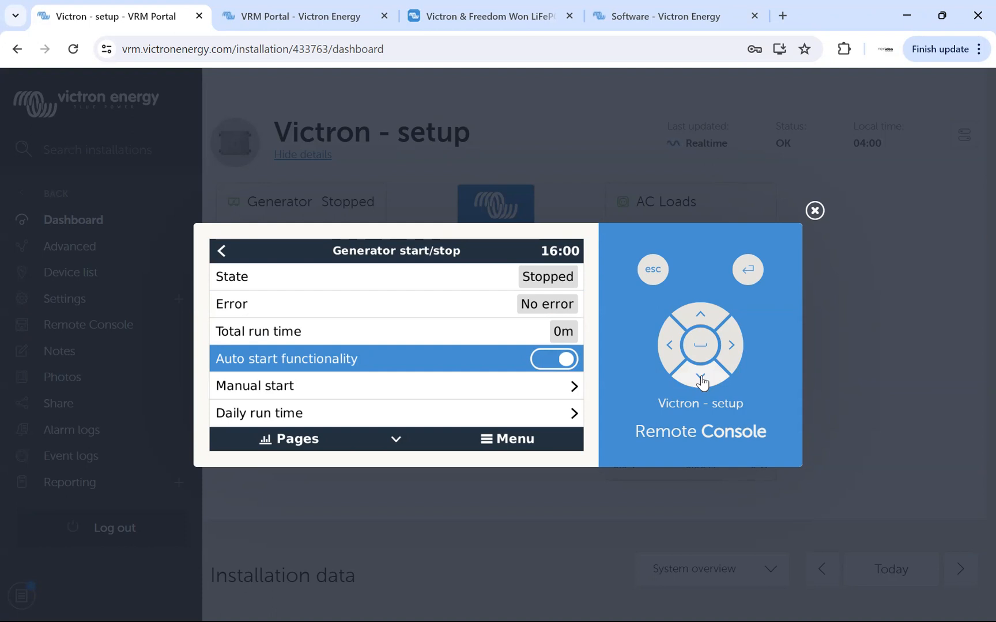
Review the Generator start/stop settings from Conditions down to Quiet hours, and open the Conditions page.
{"action": "left_click", "coordinate": [700, 378]}
{"action": "left_click", "coordinate": [700, 378]}
{"action": "left_click", "coordinate": [701, 378]}
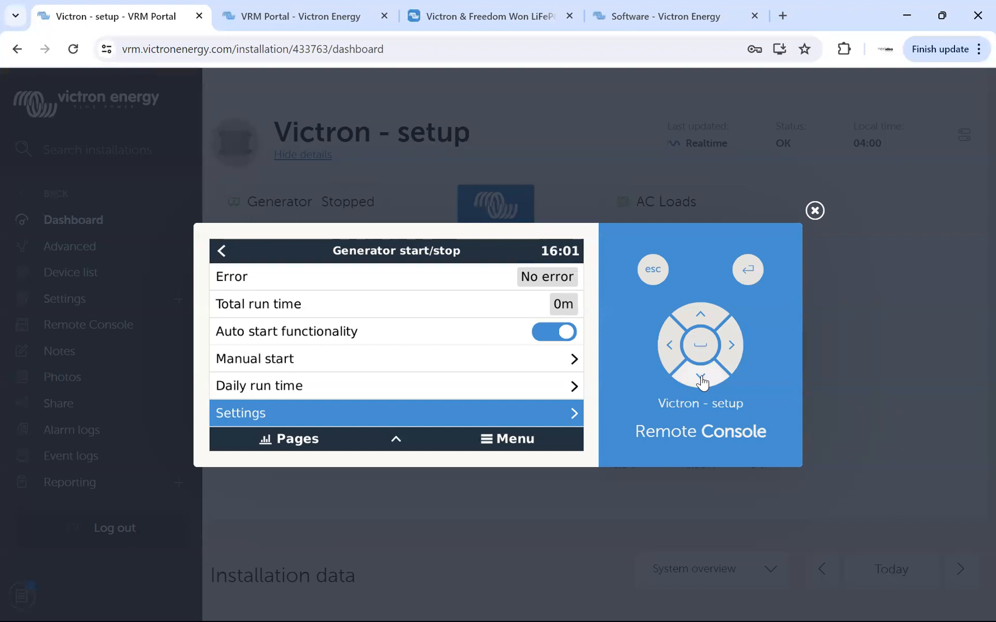
{"action": "left_click", "coordinate": [729, 346]}
{"action": "left_click", "coordinate": [702, 373]}
{"action": "left_click", "coordinate": [703, 376]}
{"action": "left_click", "coordinate": [703, 376]}
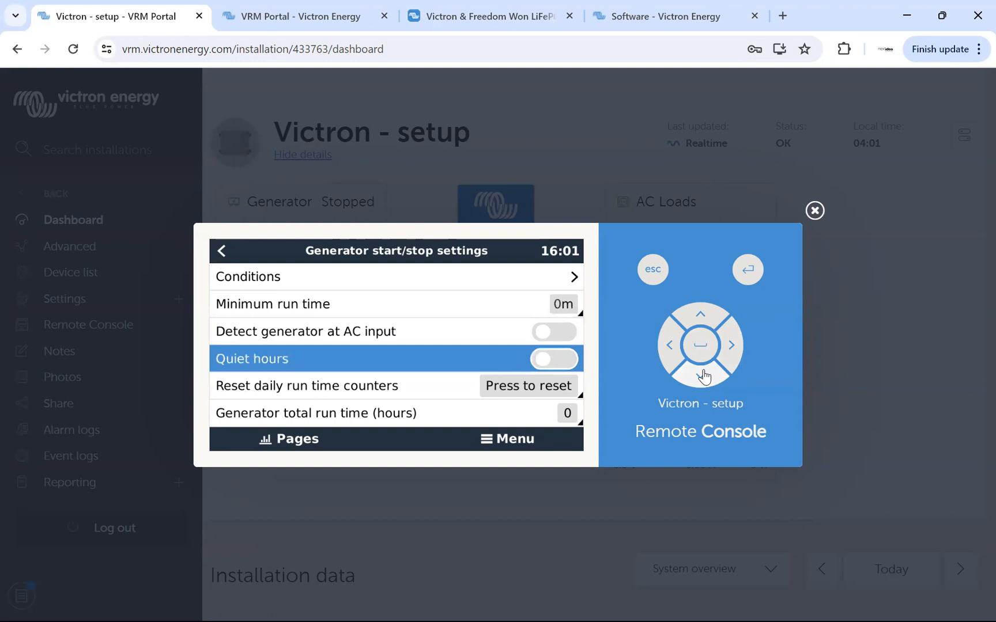
{"action": "left_click", "coordinate": [701, 316]}
{"action": "left_click", "coordinate": [701, 315]}
{"action": "left_click", "coordinate": [701, 316]}
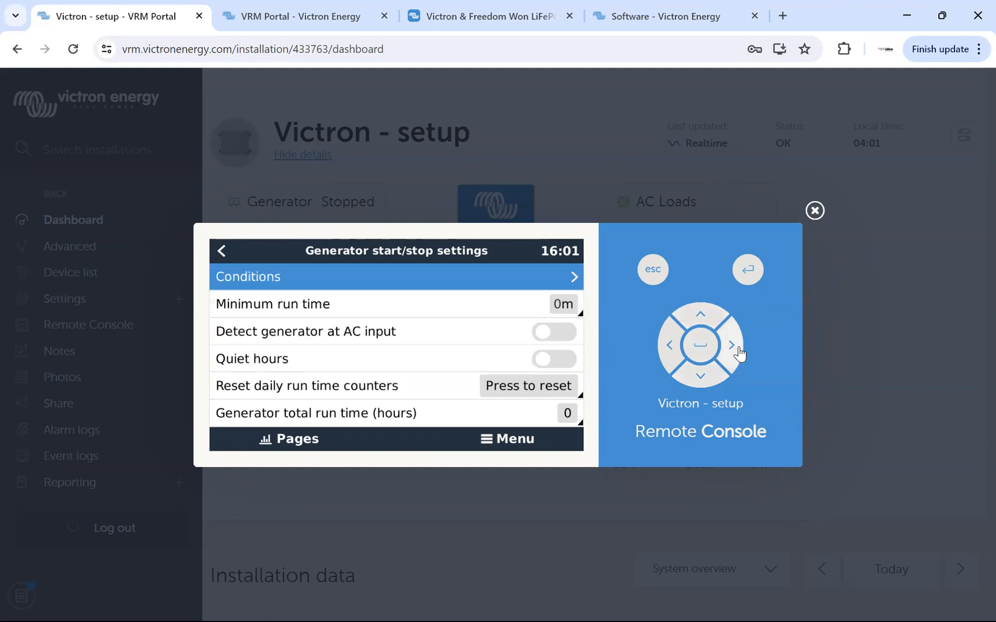
{"action": "left_click", "coordinate": [733, 347]}
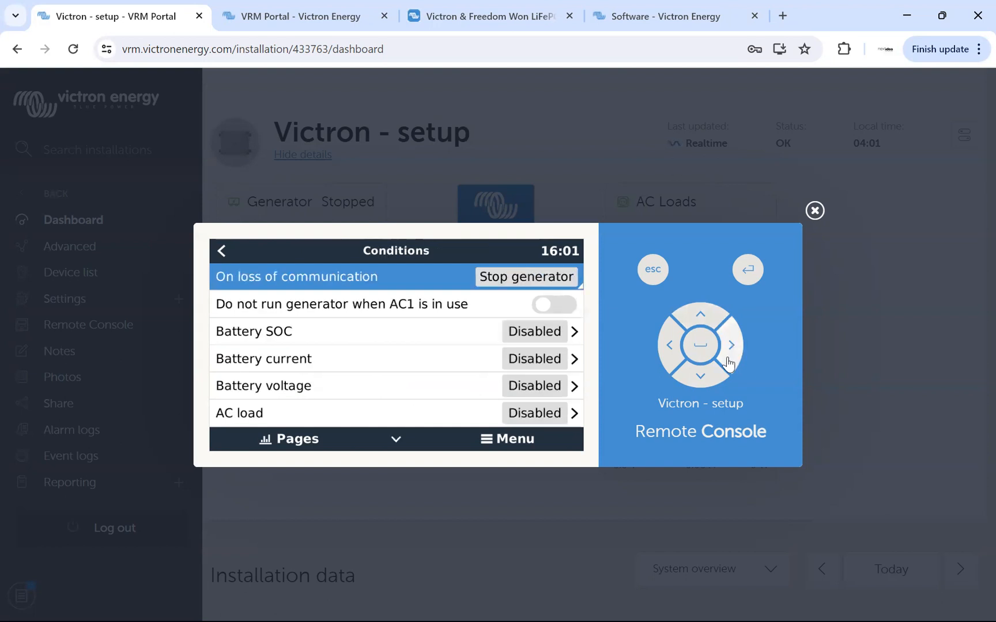
Open the Battery SOC condition and enable using the battery SOC value to start/stop the generator.
{"action": "left_click", "coordinate": [701, 379]}
{"action": "left_click", "coordinate": [701, 379]}
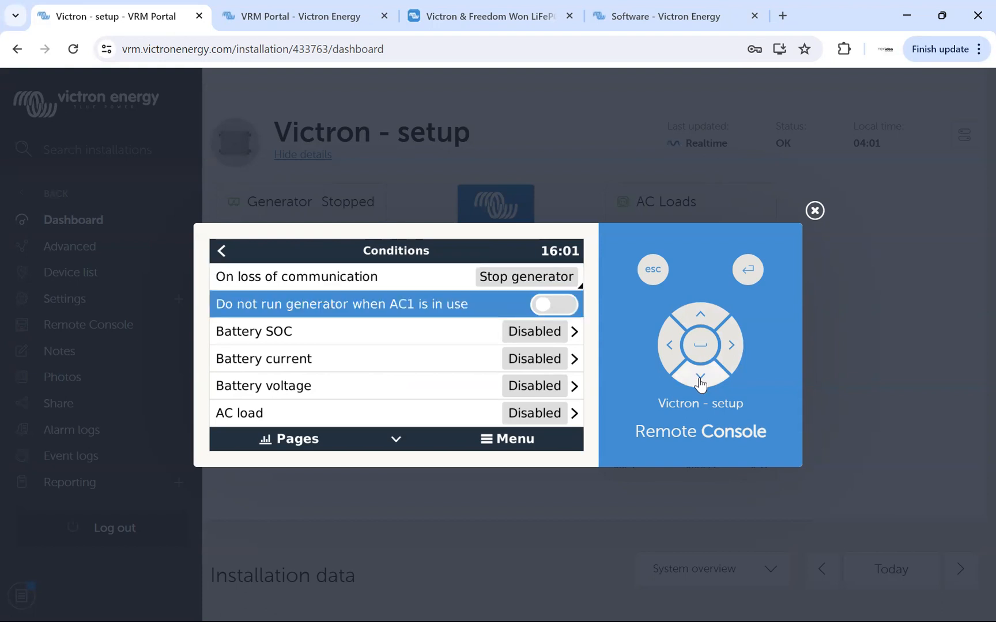
{"action": "left_click", "coordinate": [732, 346]}
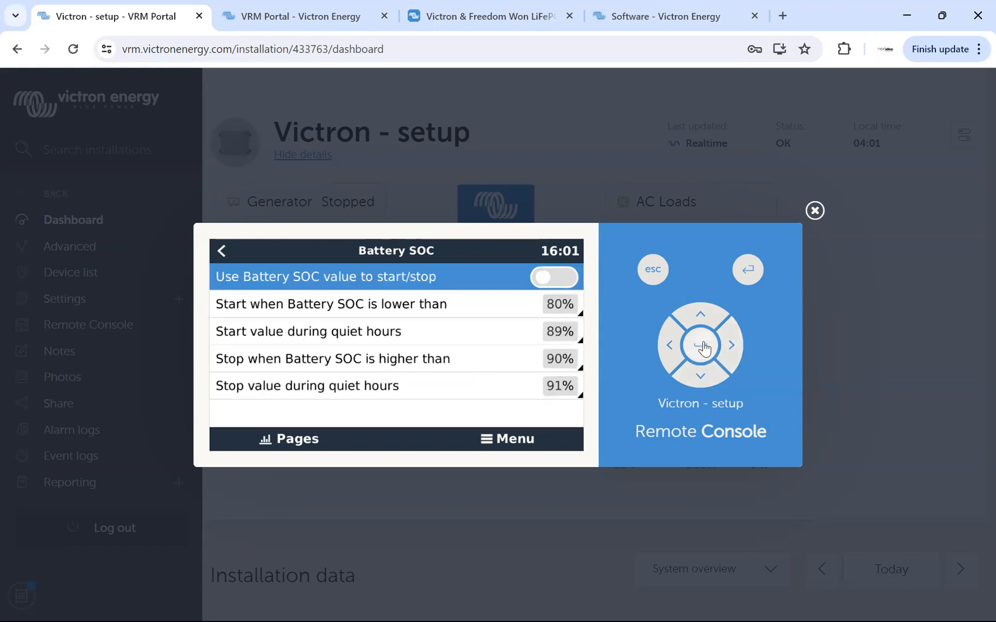
{"action": "left_click", "coordinate": [704, 348]}
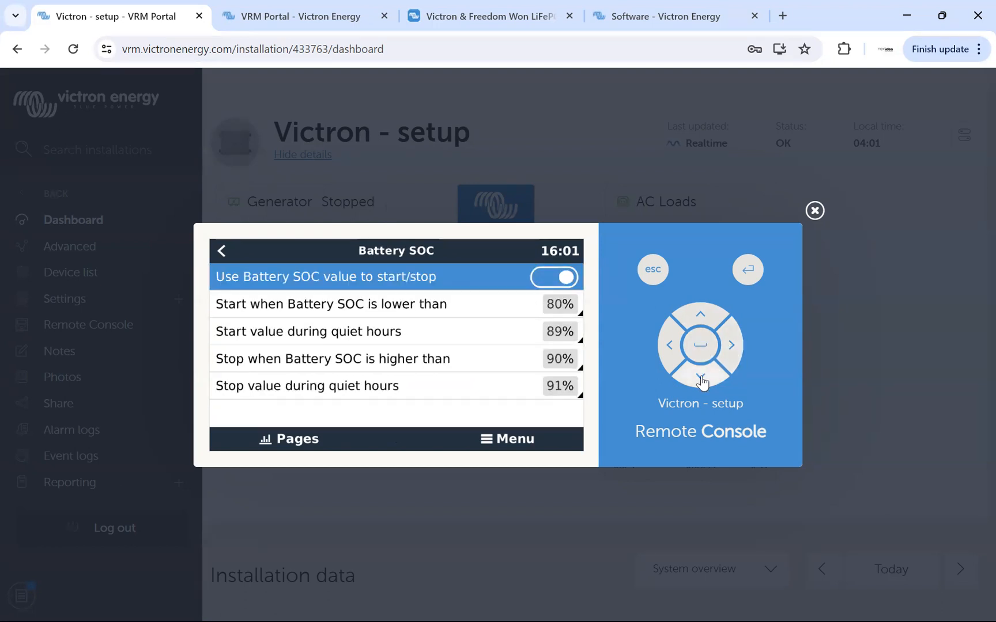
Set the generator to start when Battery SOC is lower than 20%.
{"action": "left_click", "coordinate": [702, 382]}
{"action": "left_click", "coordinate": [701, 346]}
{"action": "left_click", "coordinate": [701, 383]}
{"action": "left_click_drag", "start_coordinate": [701, 385], "coordinate": [700, 385]}
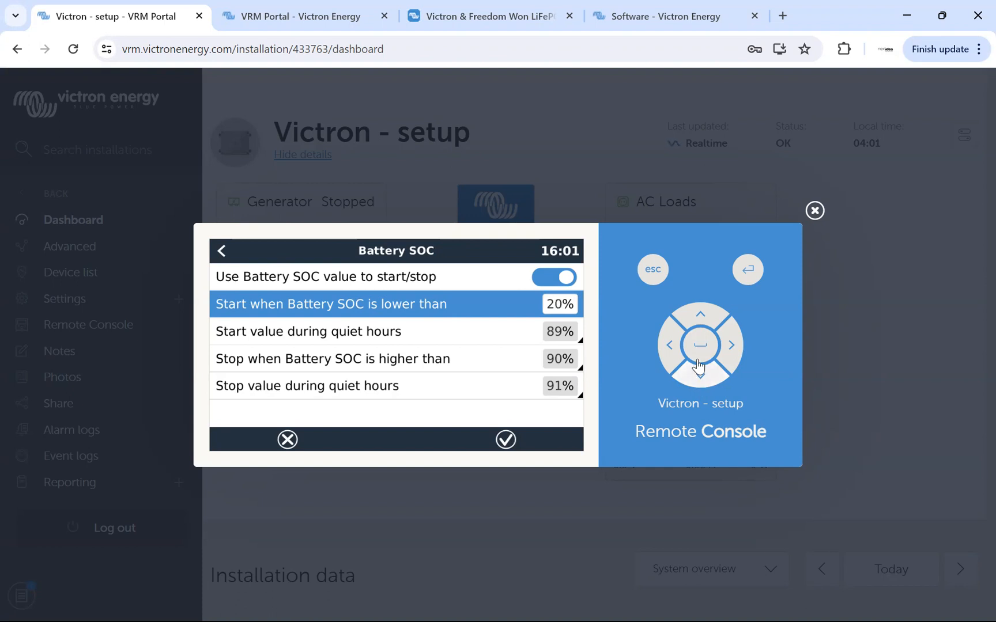
{"action": "left_click", "coordinate": [700, 357]}
Set the Battery SOC start value during quiet hours to 20%.
{"action": "left_click", "coordinate": [701, 381]}
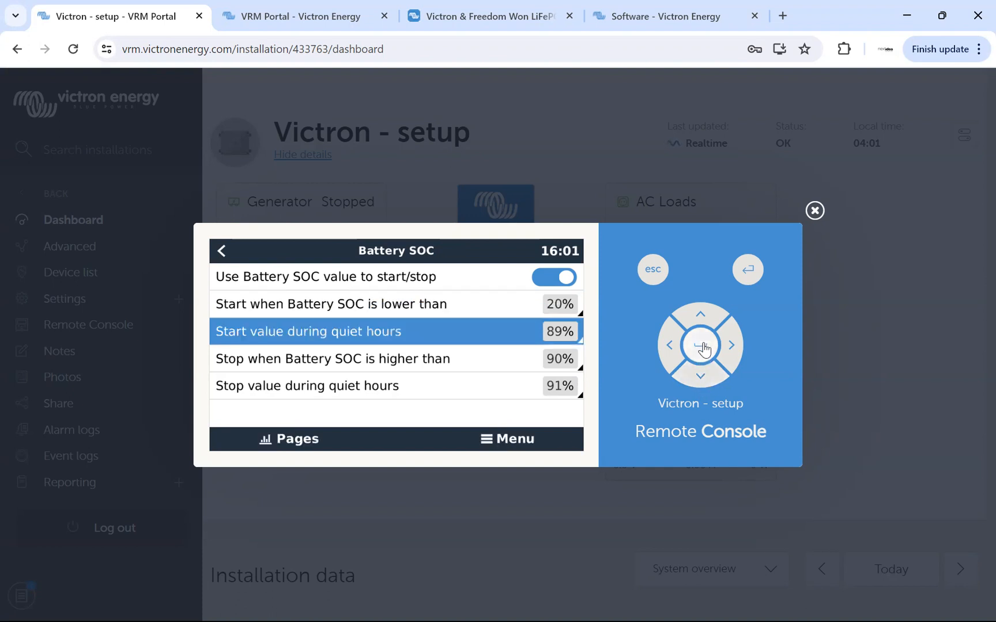
{"action": "left_click", "coordinate": [702, 352]}
{"action": "left_click_drag", "start_coordinate": [703, 383], "coordinate": [704, 383]}
{"action": "left_click", "coordinate": [704, 383]}
{"action": "left_click", "coordinate": [704, 384]}
{"action": "left_click", "coordinate": [703, 383]}
{"action": "left_click", "coordinate": [704, 384]}
{"action": "left_click", "coordinate": [704, 383]}
{"action": "left_click", "coordinate": [704, 383]}
{"action": "left_click", "coordinate": [699, 347]}
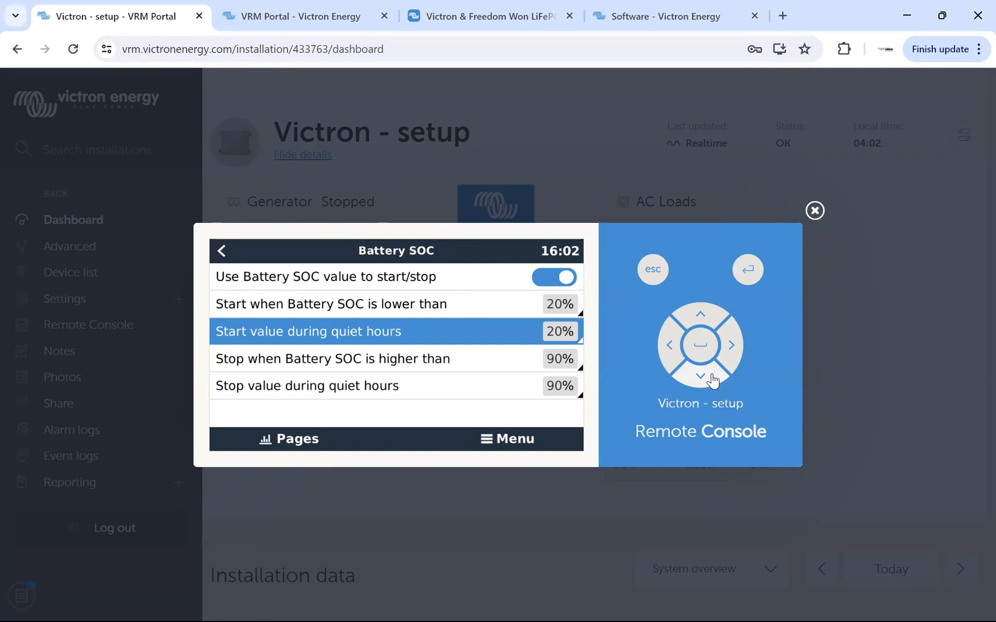
Set the generator to stop when Battery SOC is higher than 50%.
{"action": "left_click", "coordinate": [710, 376]}
{"action": "left_click", "coordinate": [702, 344]}
{"action": "left_click", "coordinate": [702, 379]}
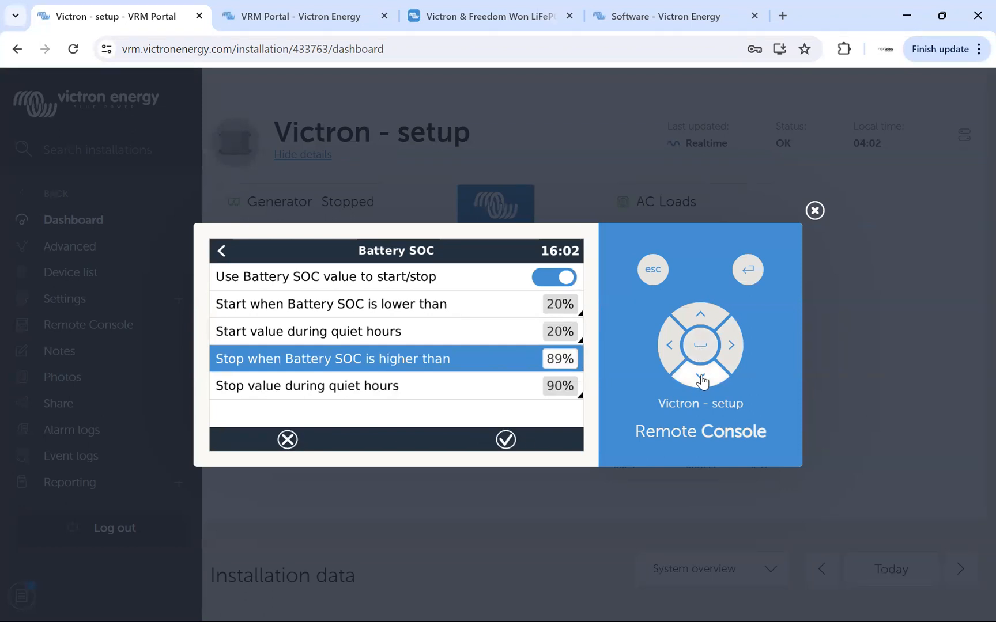
{"action": "left_click", "coordinate": [702, 379]}
{"action": "left_click", "coordinate": [702, 379]}
{"action": "left_click", "coordinate": [702, 379]}
{"action": "left_click", "coordinate": [702, 379]}
{"action": "left_click", "coordinate": [702, 379]}
{"action": "left_click", "coordinate": [701, 379]}
{"action": "left_click", "coordinate": [702, 380]}
{"action": "left_click", "coordinate": [702, 379]}
{"action": "left_click", "coordinate": [702, 379]}
{"action": "left_click", "coordinate": [701, 379]}
{"action": "left_click", "coordinate": [702, 380]}
{"action": "left_click", "coordinate": [702, 379]}
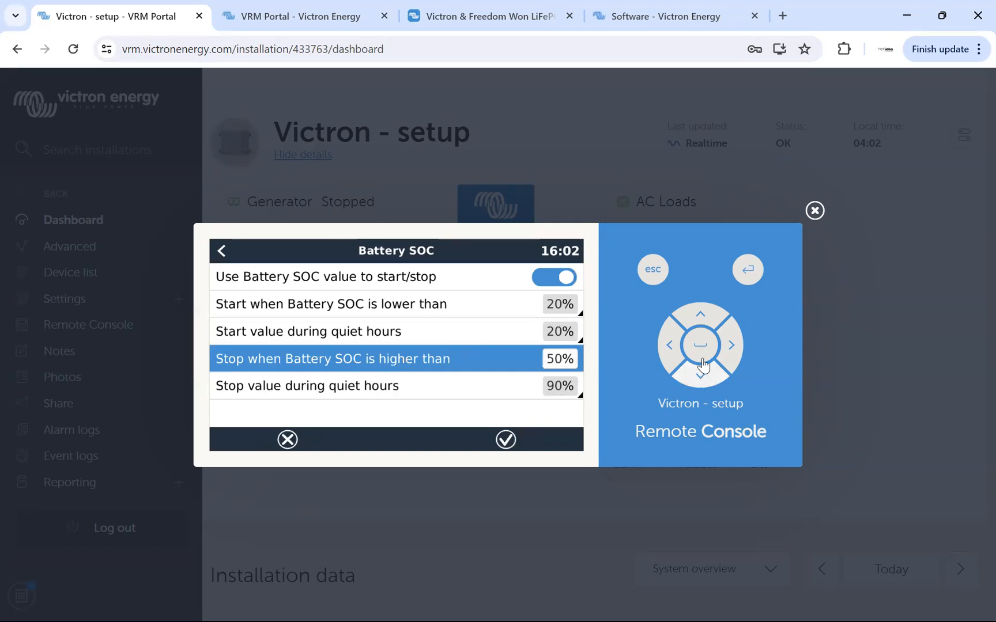
{"action": "left_click", "coordinate": [701, 345]}
Set the Battery SOC stop value during quiet hours to 50%.
{"action": "left_click", "coordinate": [701, 379]}
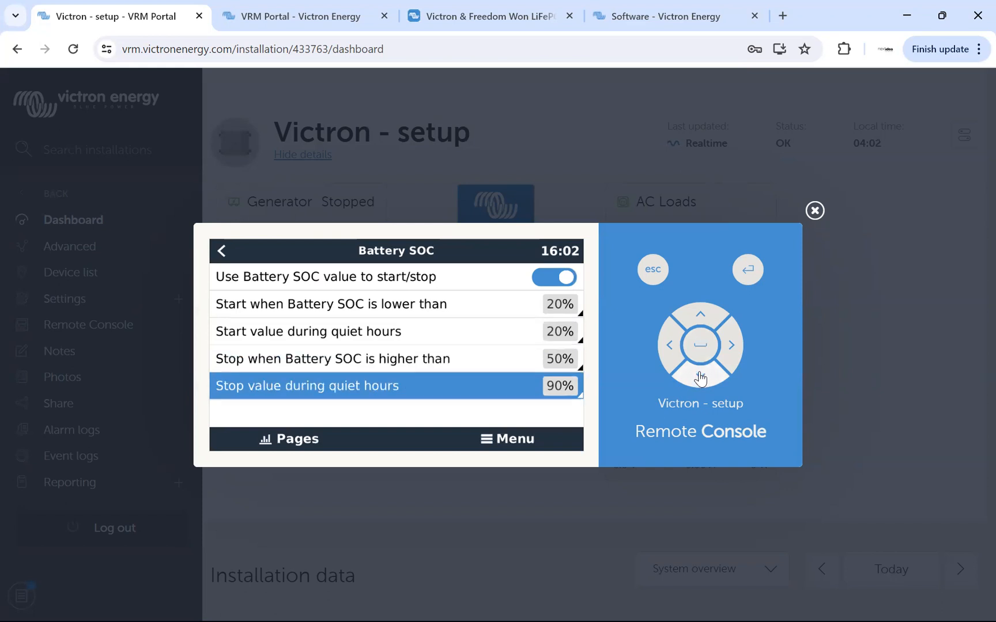
{"action": "left_click", "coordinate": [700, 344]}
{"action": "left_click", "coordinate": [701, 379]}
{"action": "left_click", "coordinate": [701, 379]}
{"action": "left_click", "coordinate": [702, 379]}
{"action": "left_click", "coordinate": [702, 380]}
{"action": "left_click", "coordinate": [701, 379]}
{"action": "left_click", "coordinate": [701, 379]}
{"action": "left_click", "coordinate": [701, 379]}
{"action": "left_click", "coordinate": [701, 379]}
{"action": "left_click", "coordinate": [701, 379]}
{"action": "left_click", "coordinate": [702, 378]}
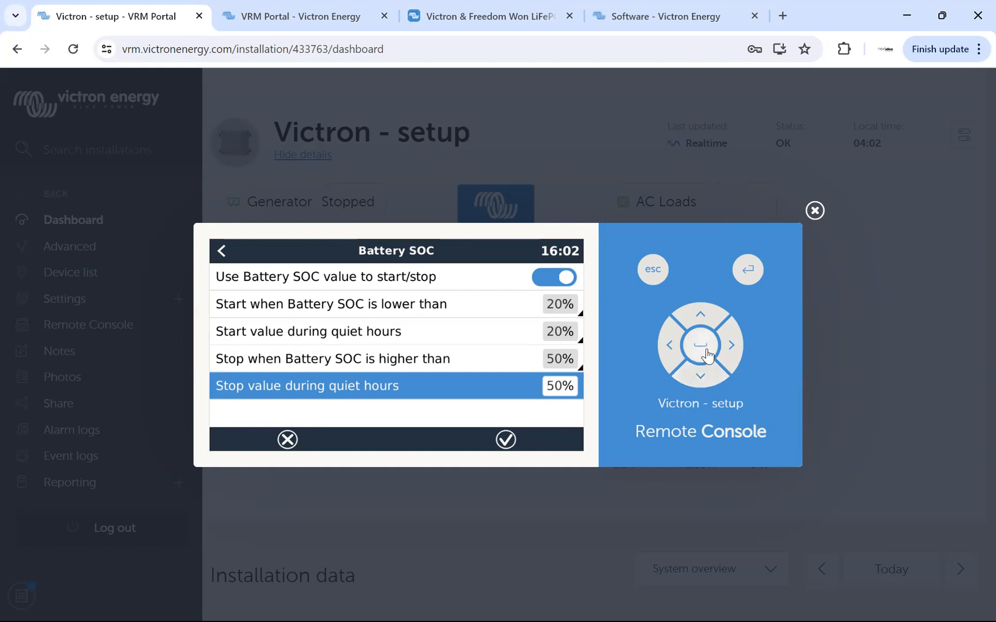
{"action": "left_click", "coordinate": [700, 345]}
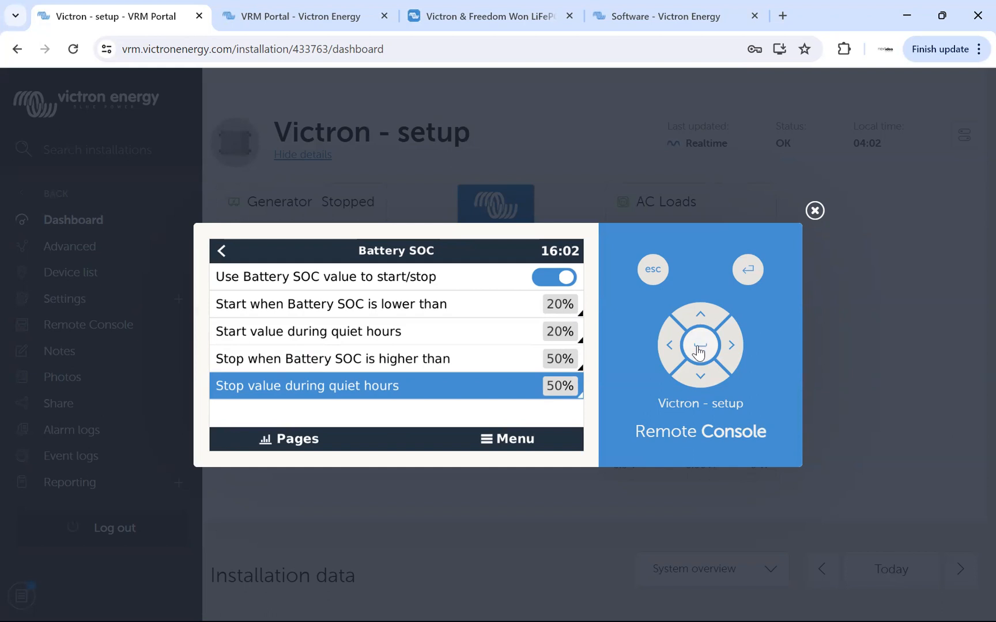
Leave the Battery SOC and Conditions pages, check the Quiet hours setting, and return to the main Settings list.
{"action": "left_click", "coordinate": [668, 345]}
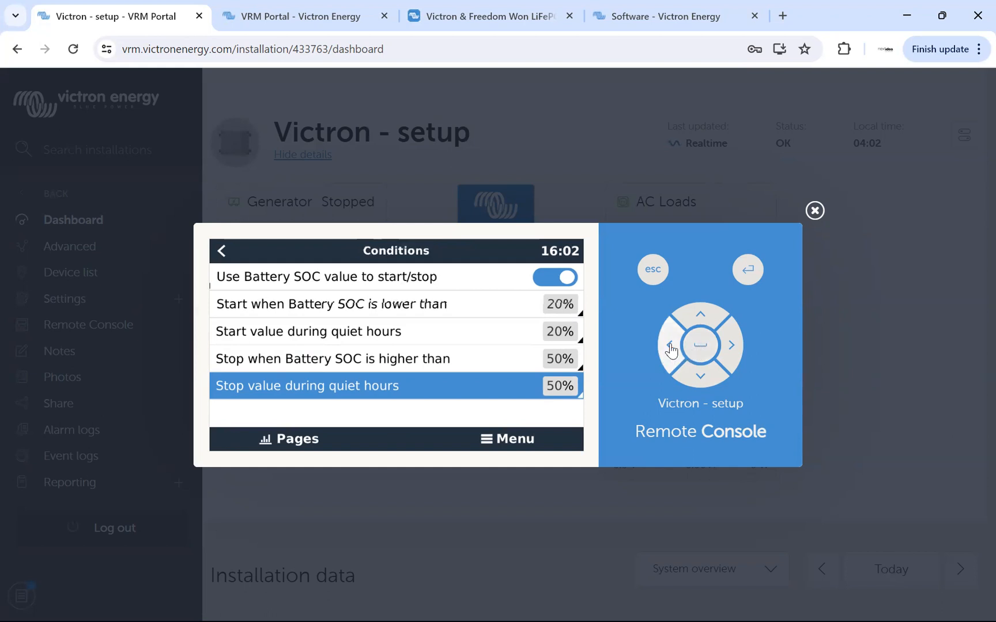
{"action": "left_click", "coordinate": [670, 346]}
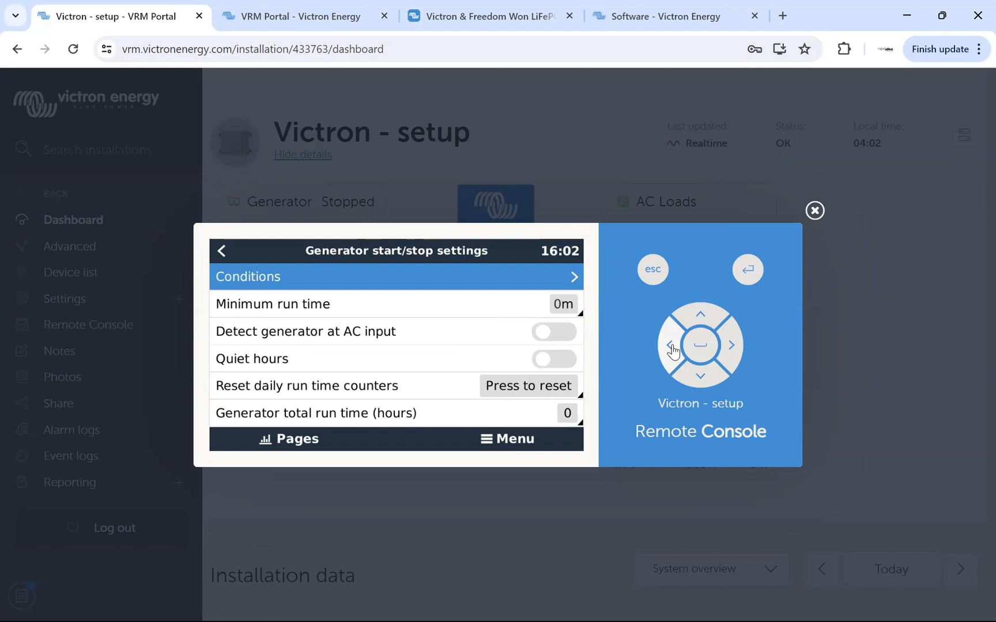
{"action": "left_click", "coordinate": [697, 378]}
{"action": "left_click", "coordinate": [697, 377]}
{"action": "left_click", "coordinate": [696, 378]}
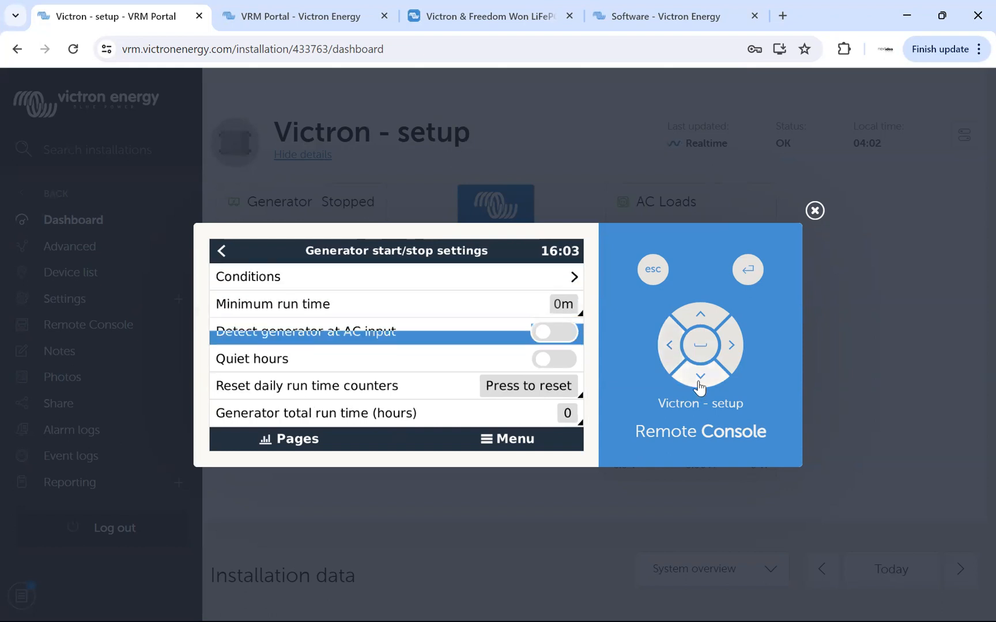
{"action": "left_click", "coordinate": [669, 346]}
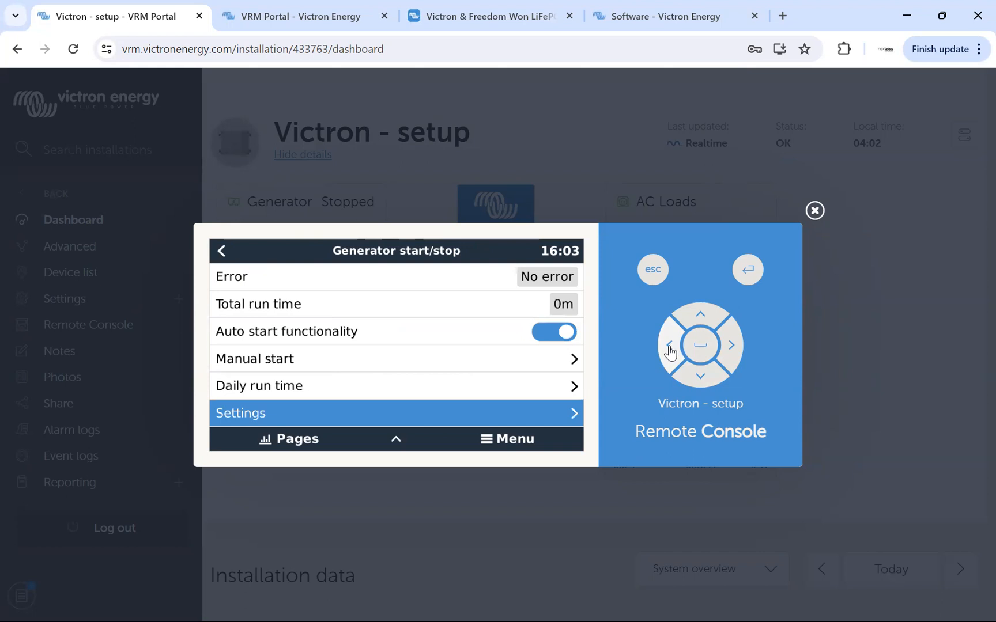
{"action": "left_click", "coordinate": [670, 347]}
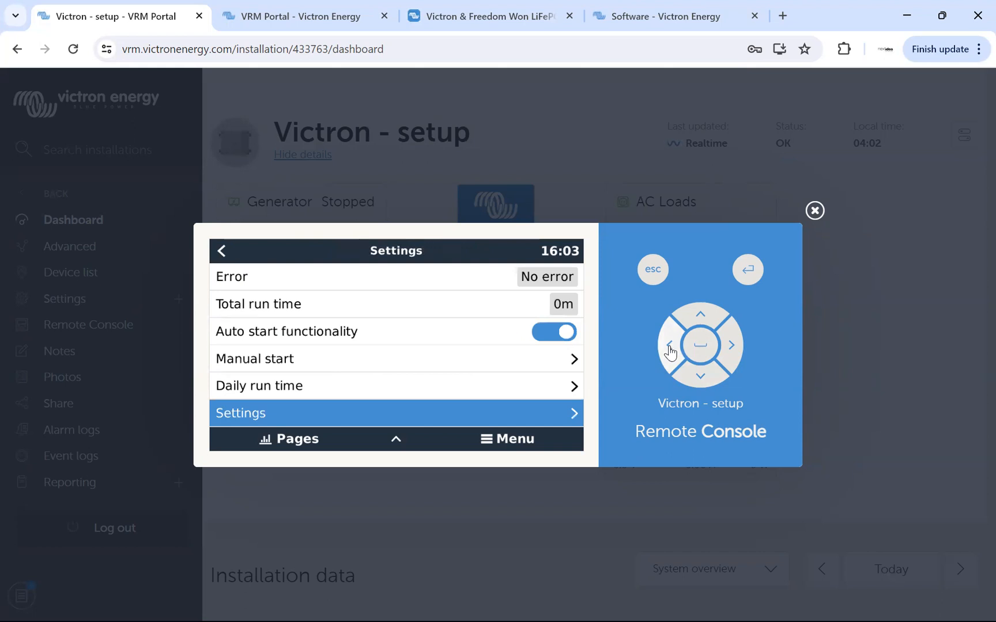
Check the CAN-bus profile of the BMS-Can port under Services, and go back to the Device List.
{"action": "left_click", "coordinate": [701, 379]}
{"action": "left_click", "coordinate": [701, 379]}
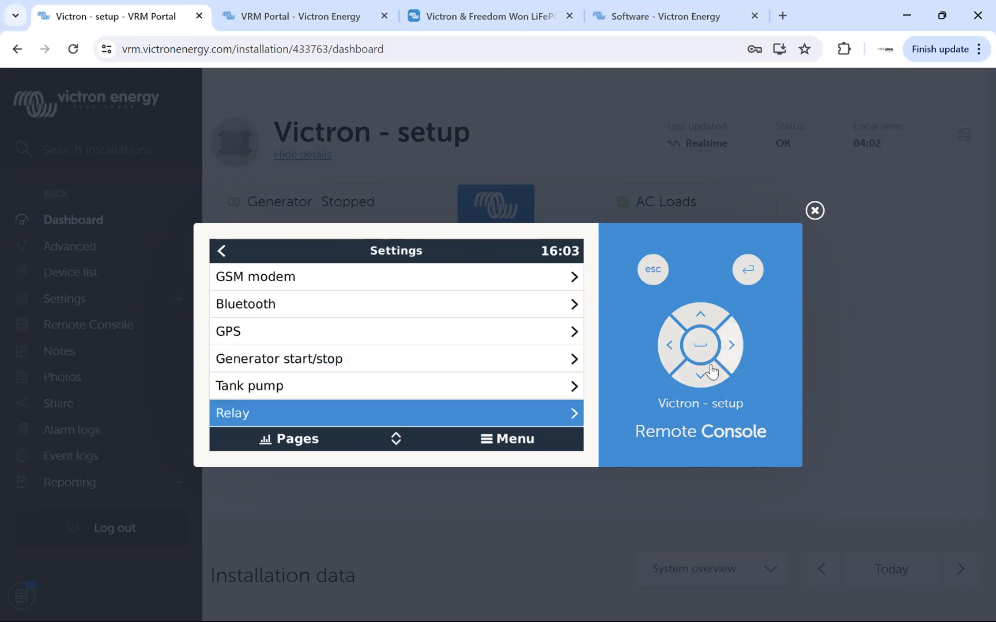
{"action": "left_click", "coordinate": [701, 376]}
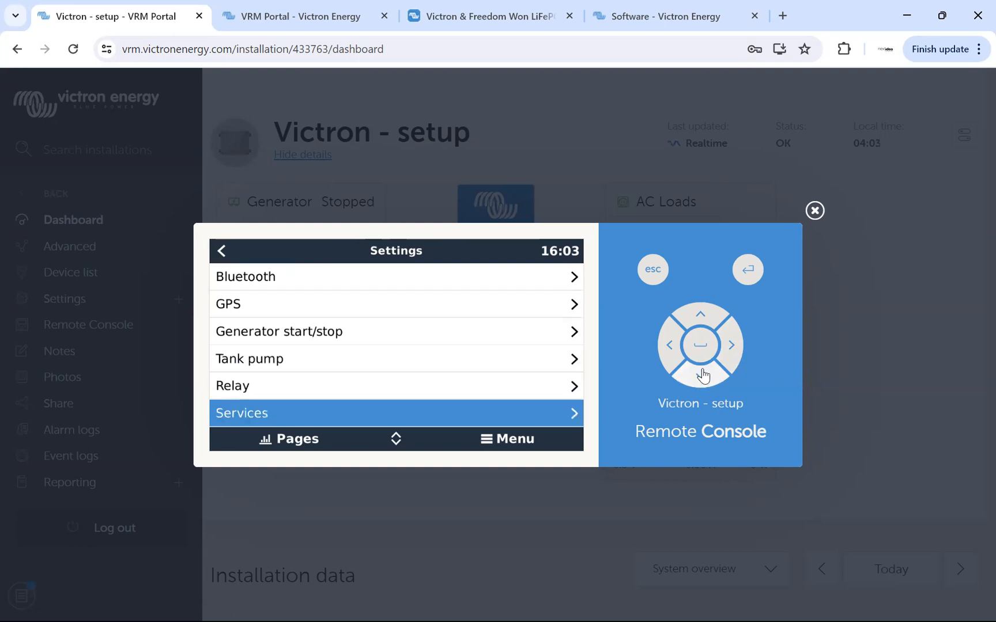
{"action": "left_click", "coordinate": [730, 345]}
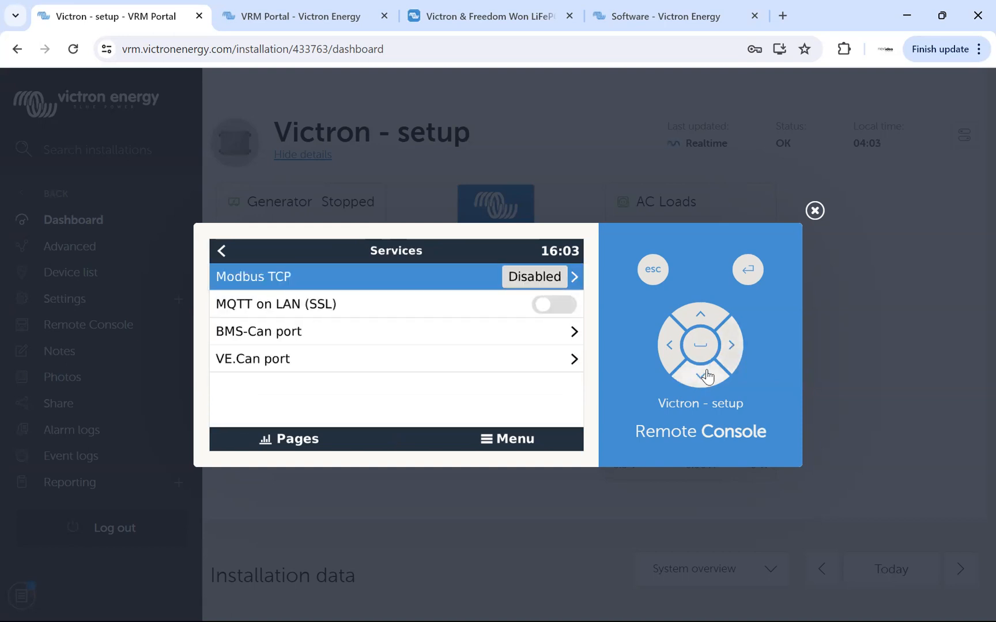
{"action": "left_click", "coordinate": [701, 378]}
{"action": "left_click", "coordinate": [701, 378]}
{"action": "left_click", "coordinate": [701, 347]}
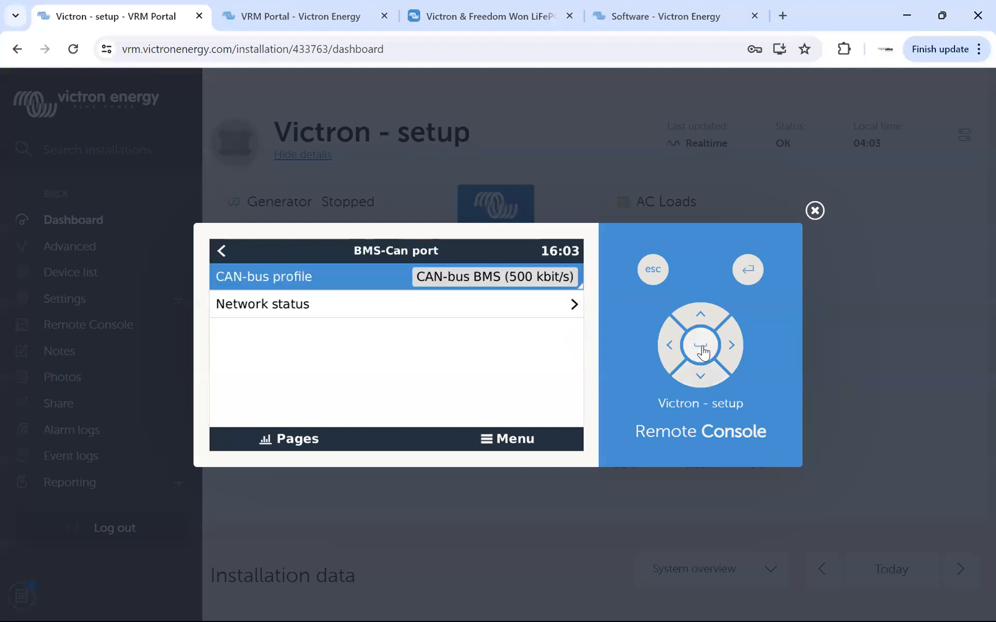
{"action": "left_click", "coordinate": [668, 350]}
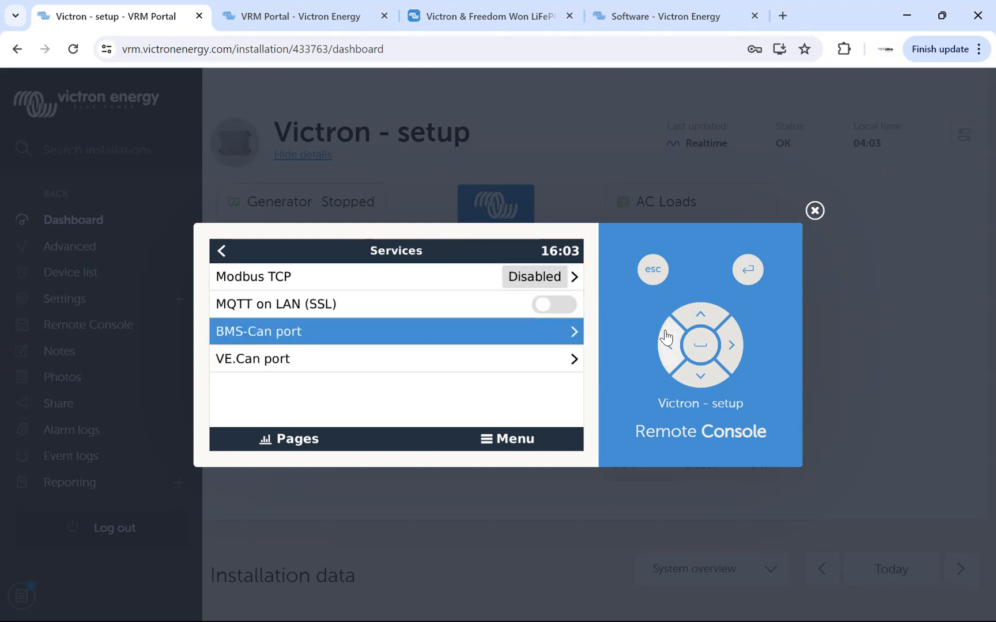
{"action": "left_click", "coordinate": [672, 347]}
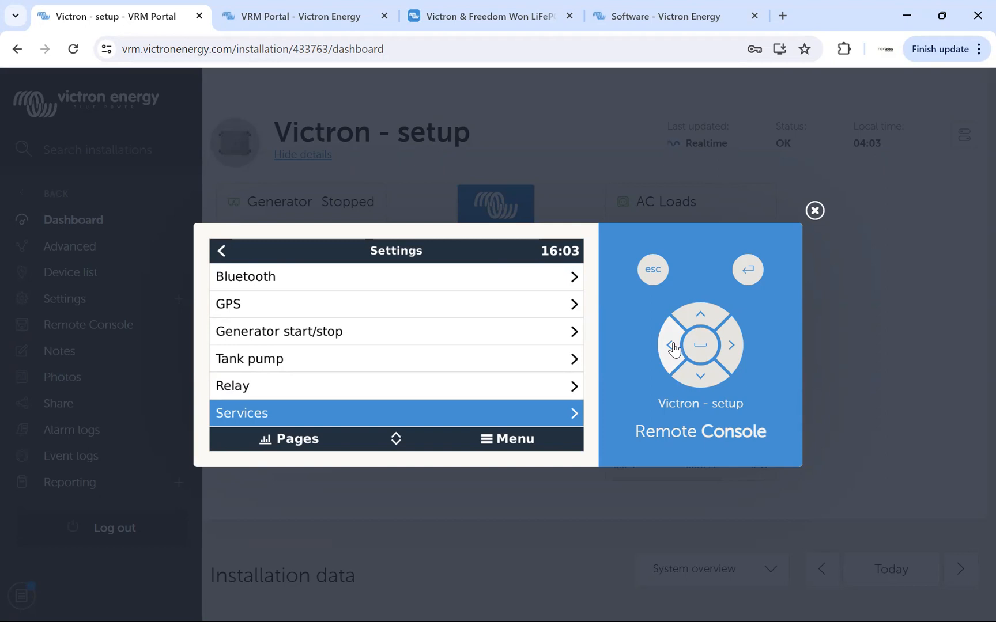
{"action": "left_click", "coordinate": [672, 348]}
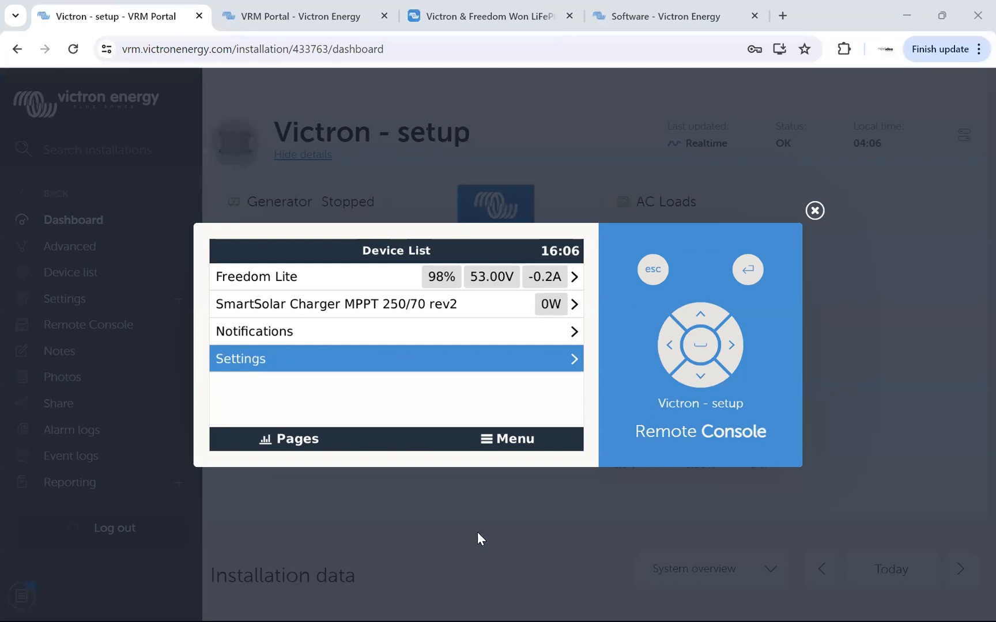
Look through the Device List from the Freedom Lite battery down to Settings, and open Settings.
{"action": "left_click", "coordinate": [704, 317]}
{"action": "left_click", "coordinate": [704, 317]}
{"action": "left_click", "coordinate": [704, 317]}
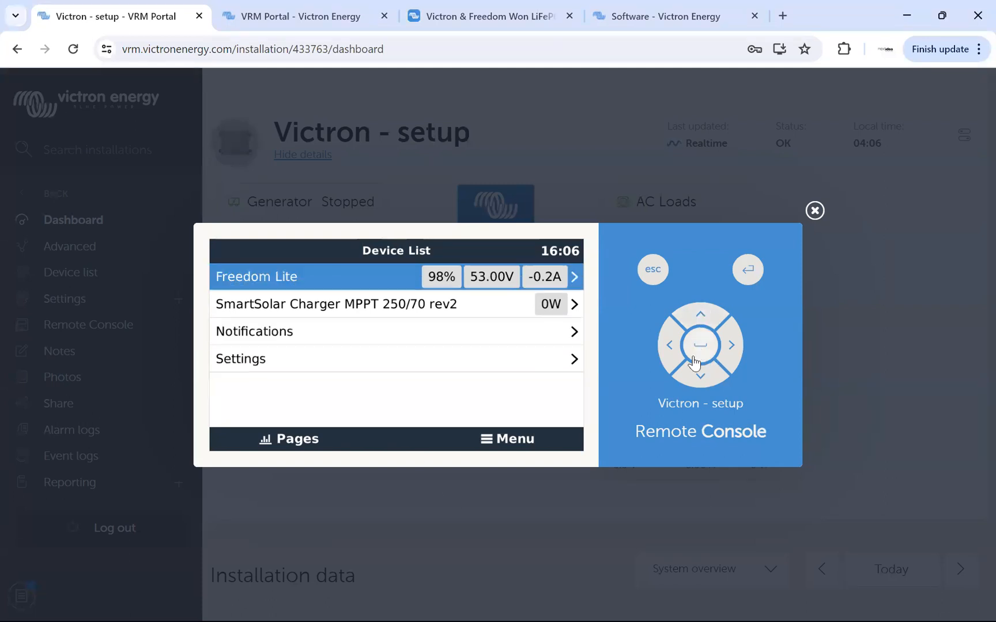
{"action": "left_click", "coordinate": [699, 381]}
{"action": "left_click", "coordinate": [699, 380]}
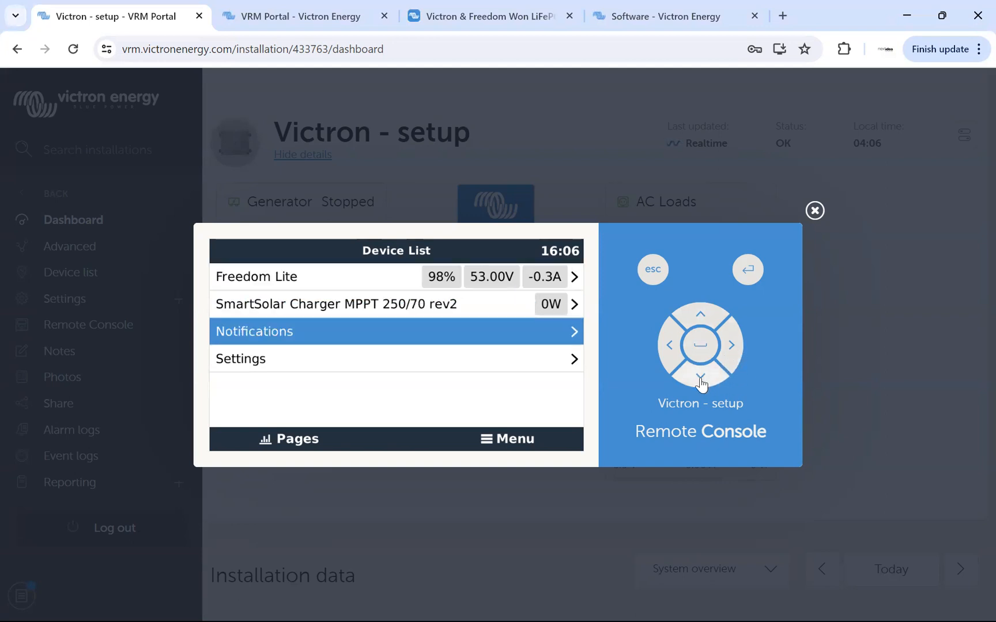
{"action": "left_click", "coordinate": [731, 350]}
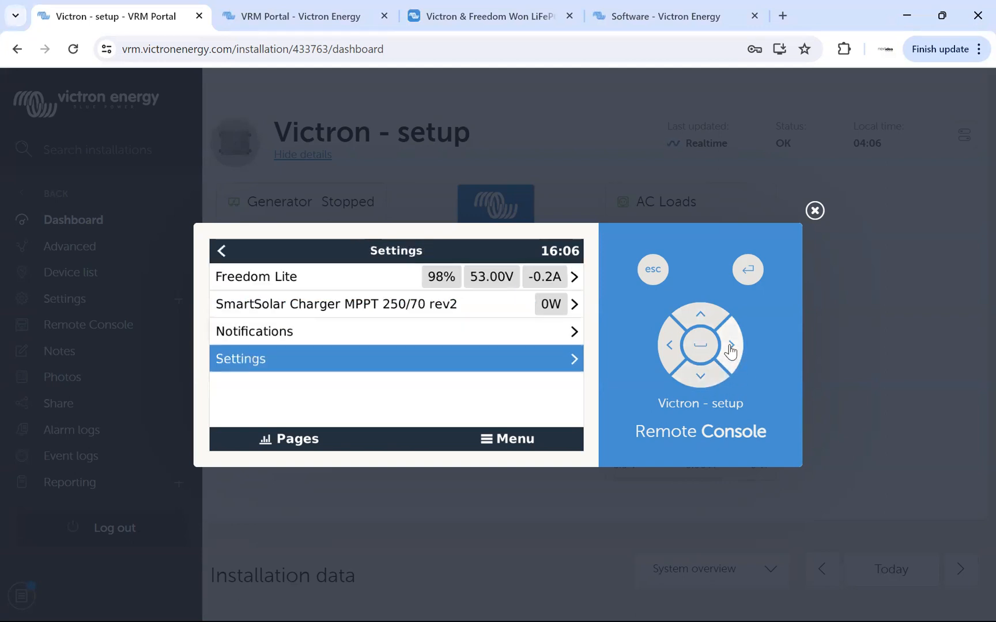
View the analog, digital and Bluetooth sensor entries on the I/O page, and return to the Settings list.
{"action": "left_click", "coordinate": [700, 378]}
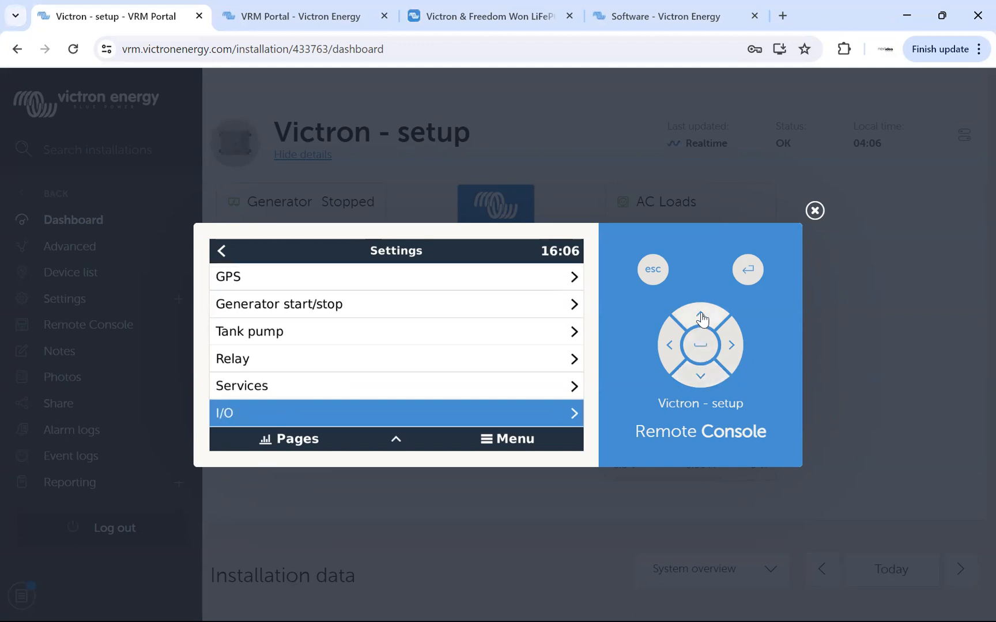
{"action": "left_click", "coordinate": [700, 317]}
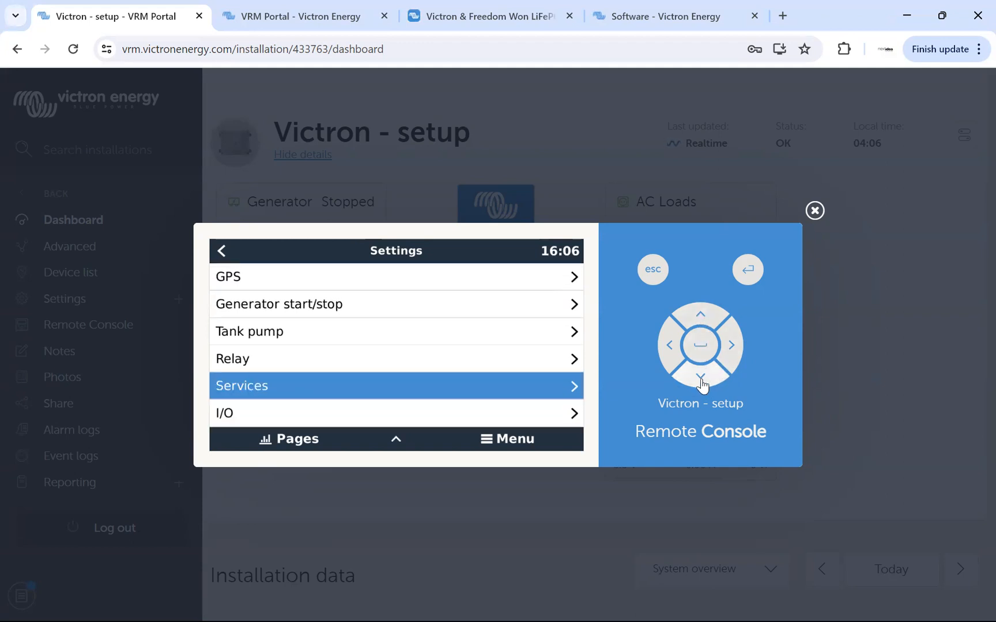
{"action": "left_click", "coordinate": [701, 379]}
{"action": "left_click", "coordinate": [731, 344]}
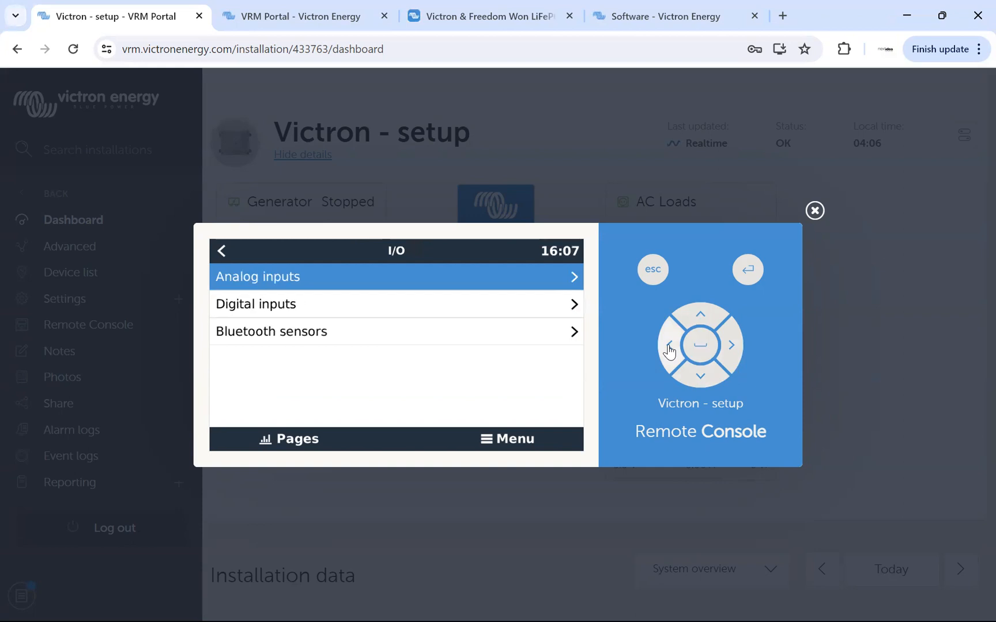
{"action": "left_click", "coordinate": [669, 349]}
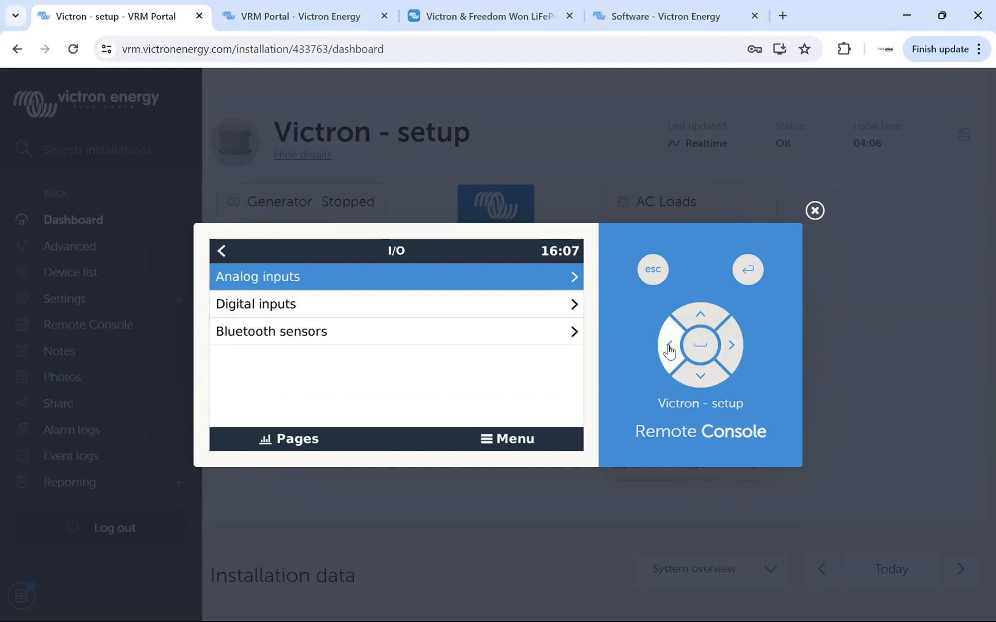
Go to the Firmware page in Settings and open its Online updates page.
{"action": "left_click", "coordinate": [700, 317]}
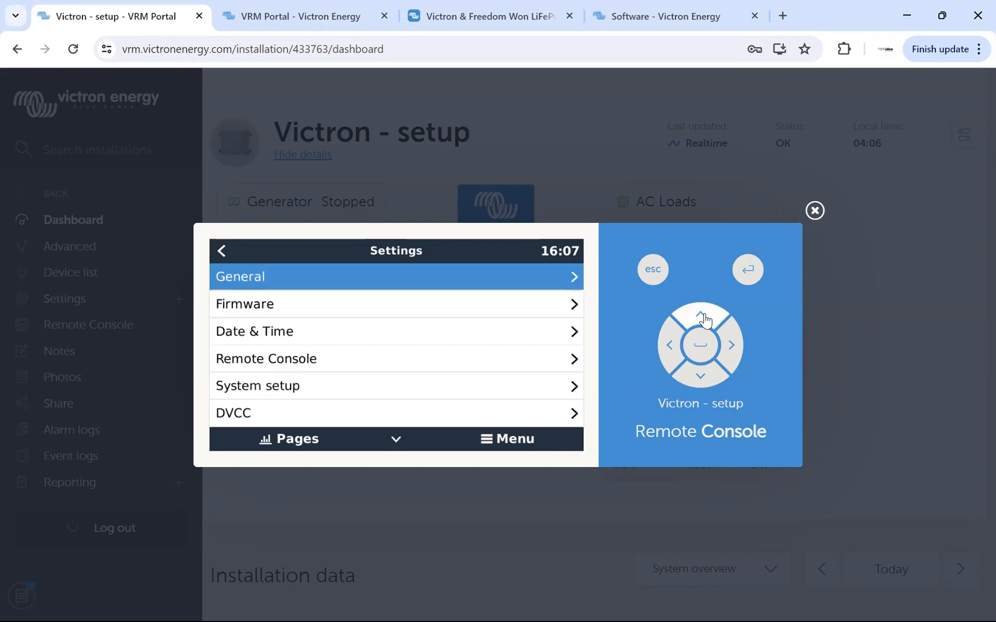
{"action": "left_click", "coordinate": [701, 377]}
{"action": "left_click", "coordinate": [731, 347]}
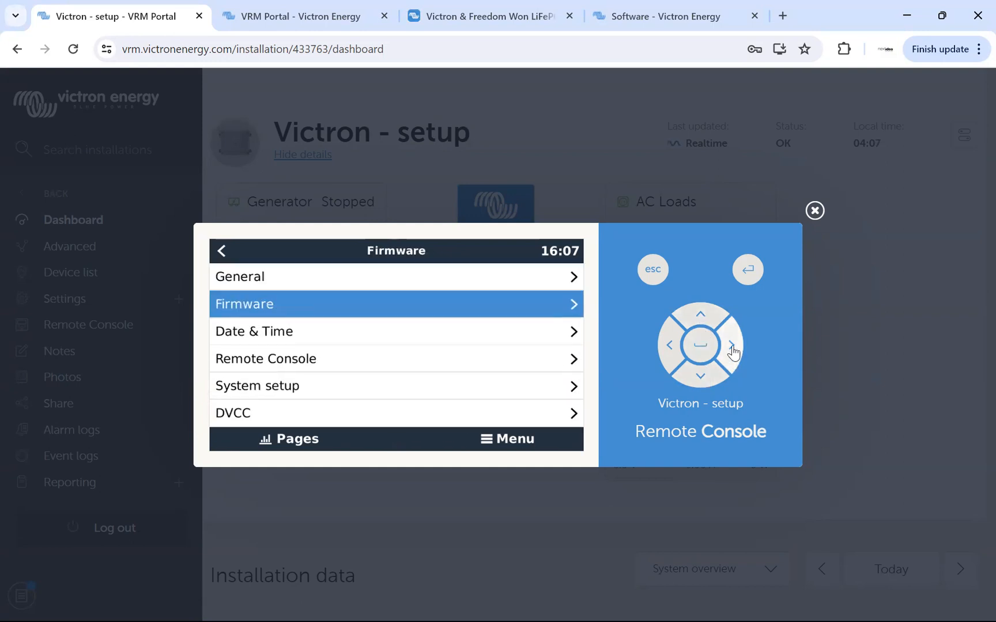
{"action": "left_click", "coordinate": [700, 378]}
{"action": "left_click", "coordinate": [701, 378]}
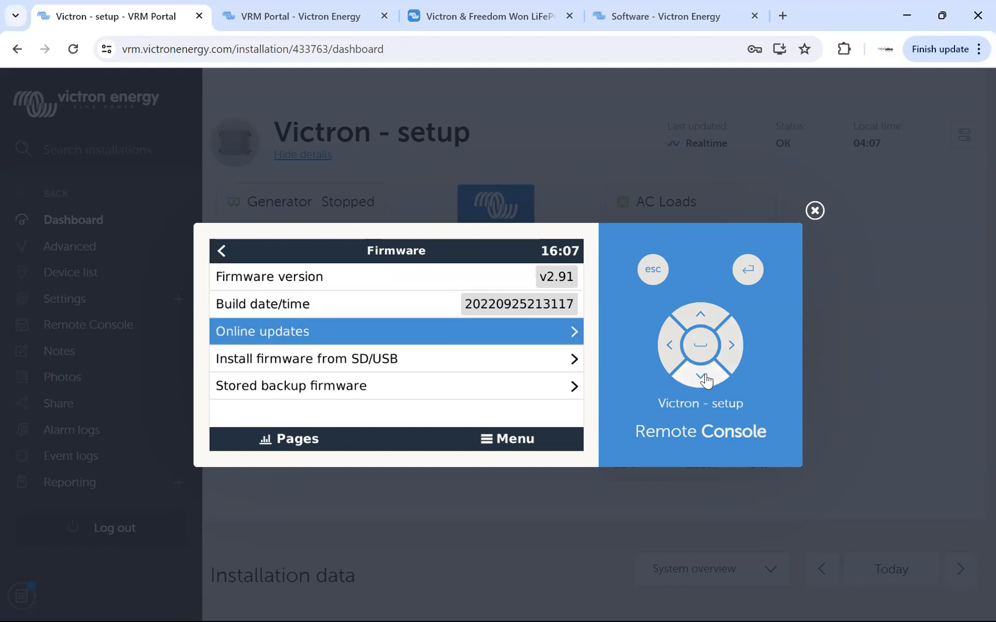
{"action": "left_click", "coordinate": [700, 345]}
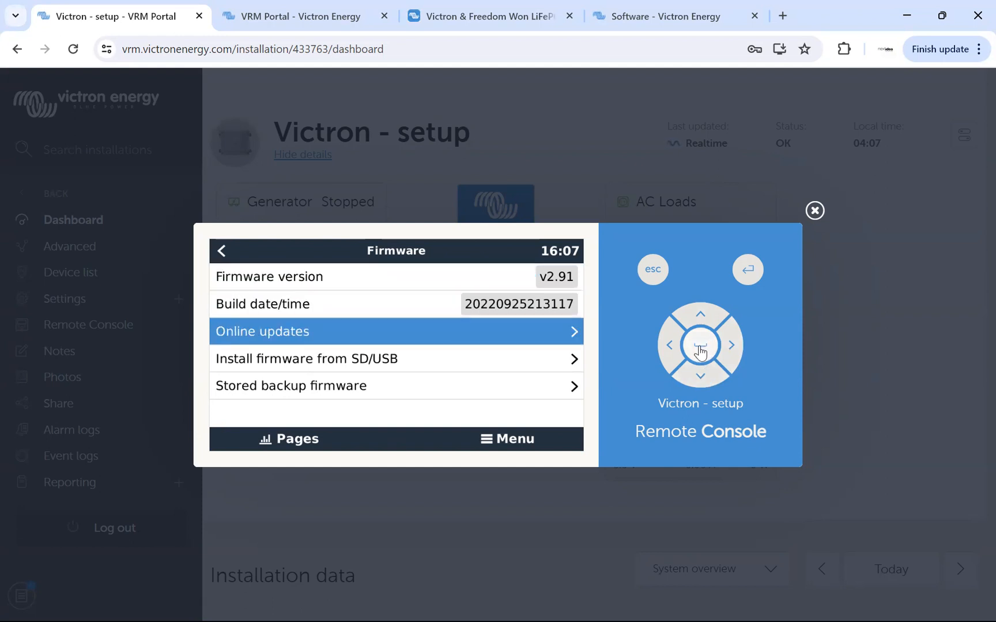
Start installing the available firmware update v3.31 from the Online updates page.
{"action": "left_click", "coordinate": [700, 378]}
{"action": "left_click", "coordinate": [700, 378]}
{"action": "left_click", "coordinate": [700, 378]}
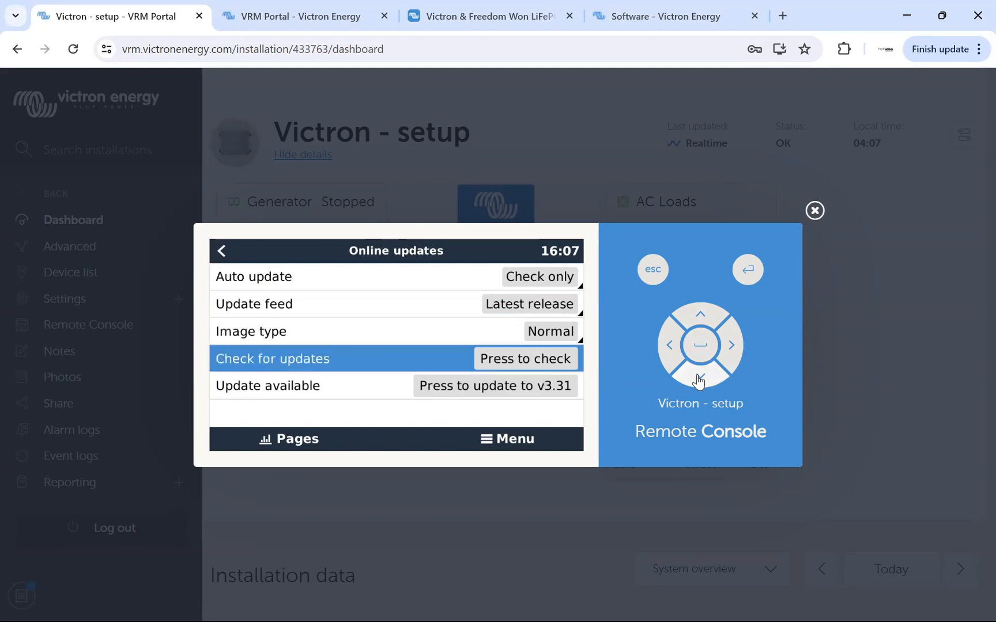
{"action": "left_click", "coordinate": [699, 379]}
{"action": "left_click", "coordinate": [704, 350]}
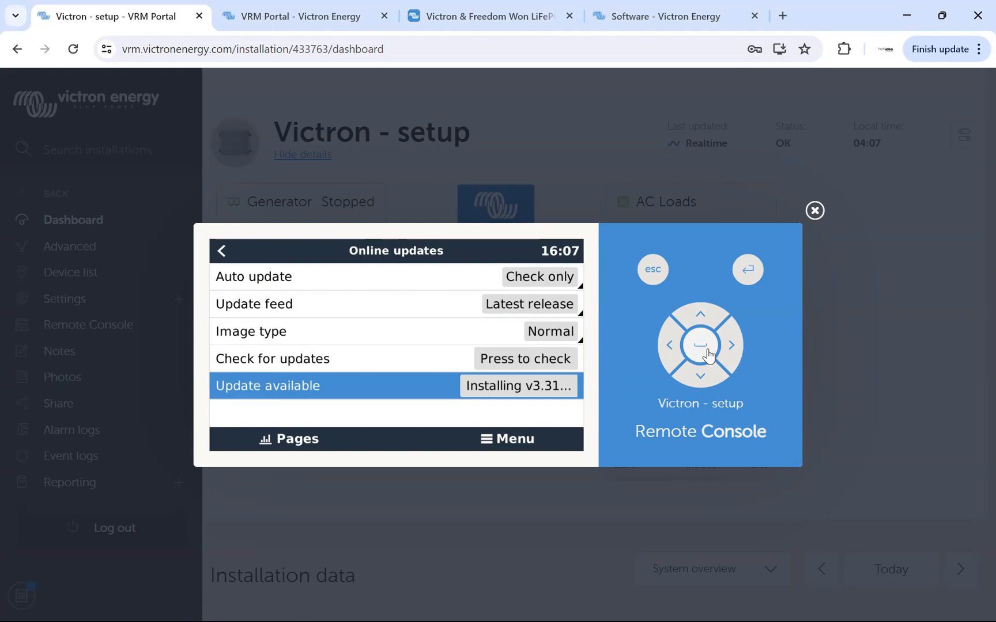
Go back through the firmware and Settings pages to the system overview, and close Remote Console.
{"action": "left_click", "coordinate": [670, 346]}
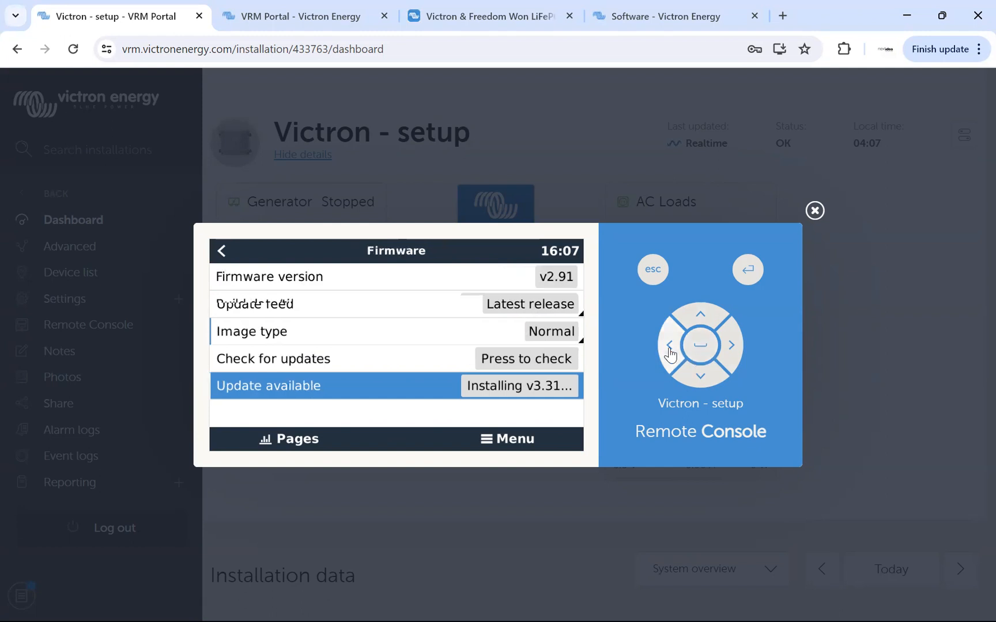
{"action": "left_click", "coordinate": [670, 346]}
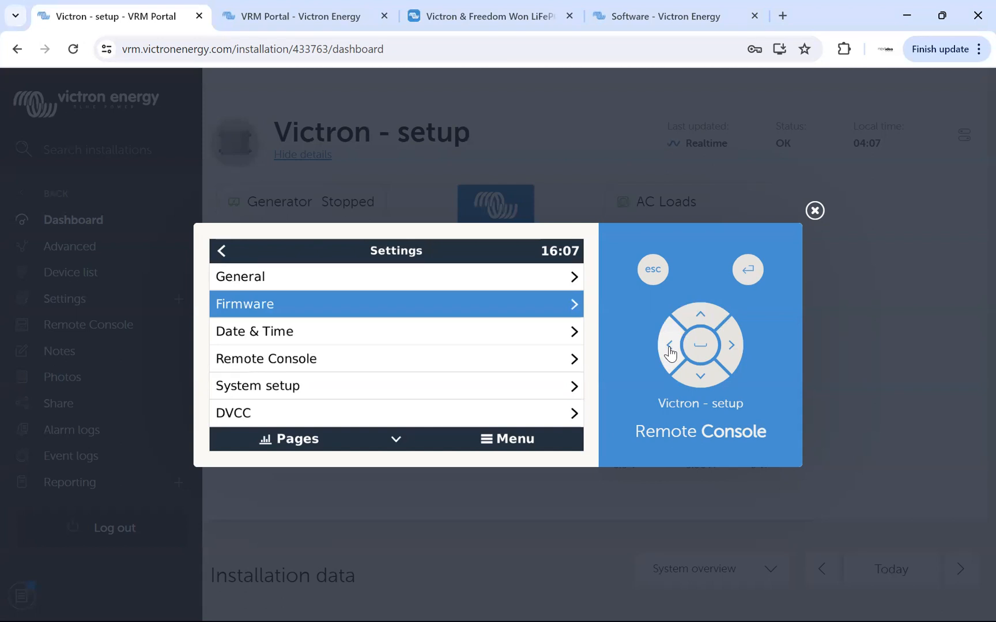
{"action": "left_click", "coordinate": [669, 346]}
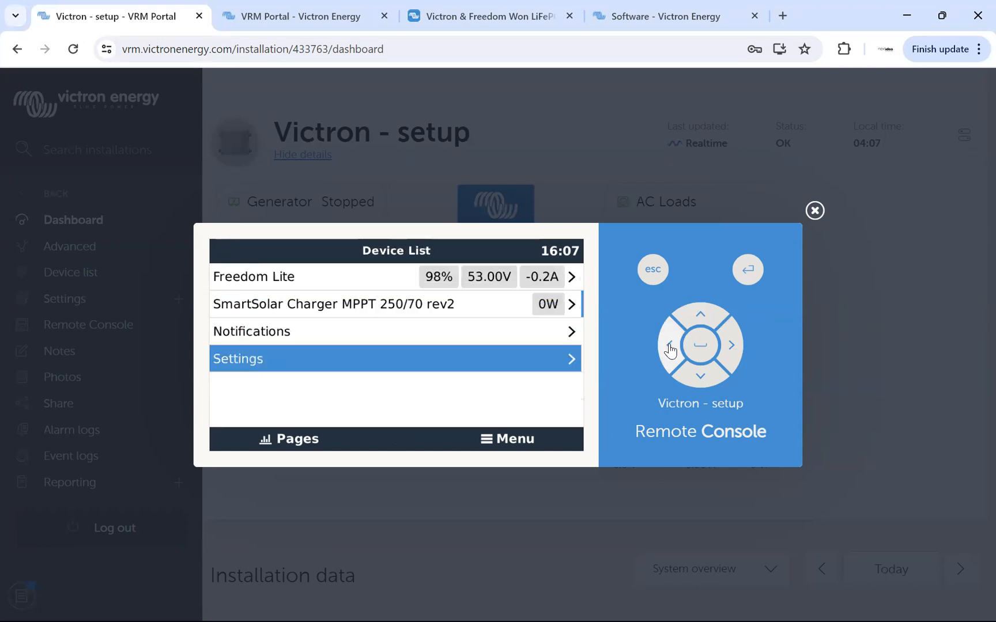
{"action": "left_click", "coordinate": [652, 271]}
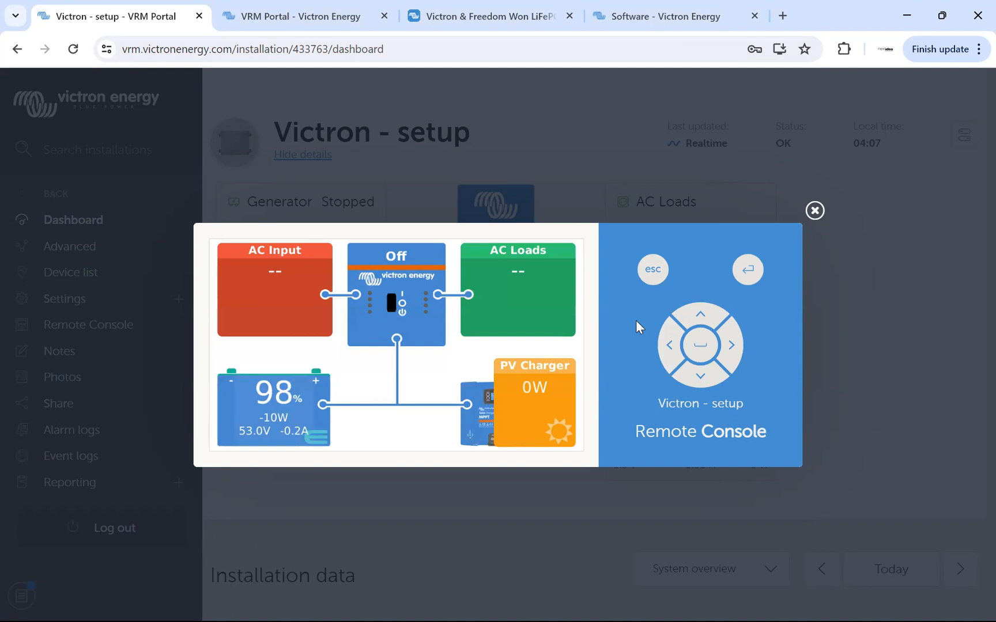
{"action": "left_click", "coordinate": [552, 109]}
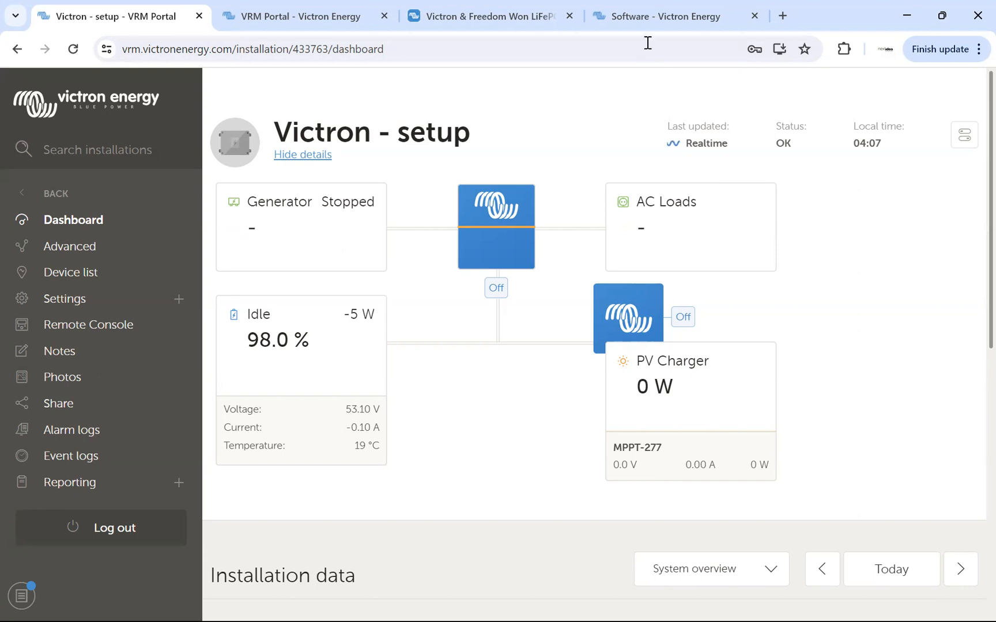
Switch to the Victron Energy Software downloads page and highlight its web address.
{"action": "left_click", "coordinate": [657, 16]}
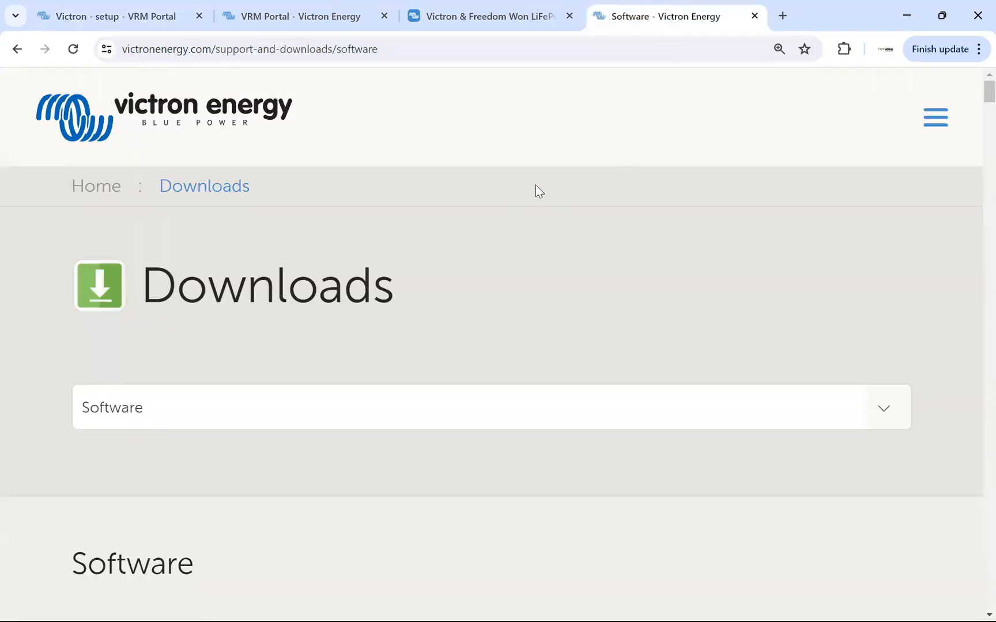
{"action": "left_click_drag", "start_coordinate": [122, 49], "coordinate": [402, 49]}
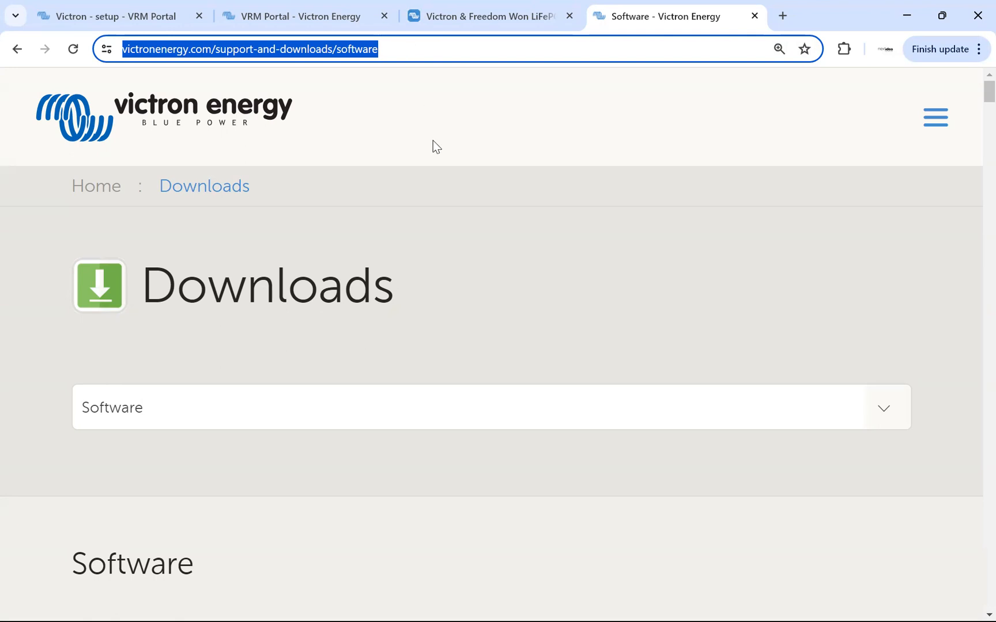
{"action": "left_click", "coordinate": [553, 260]}
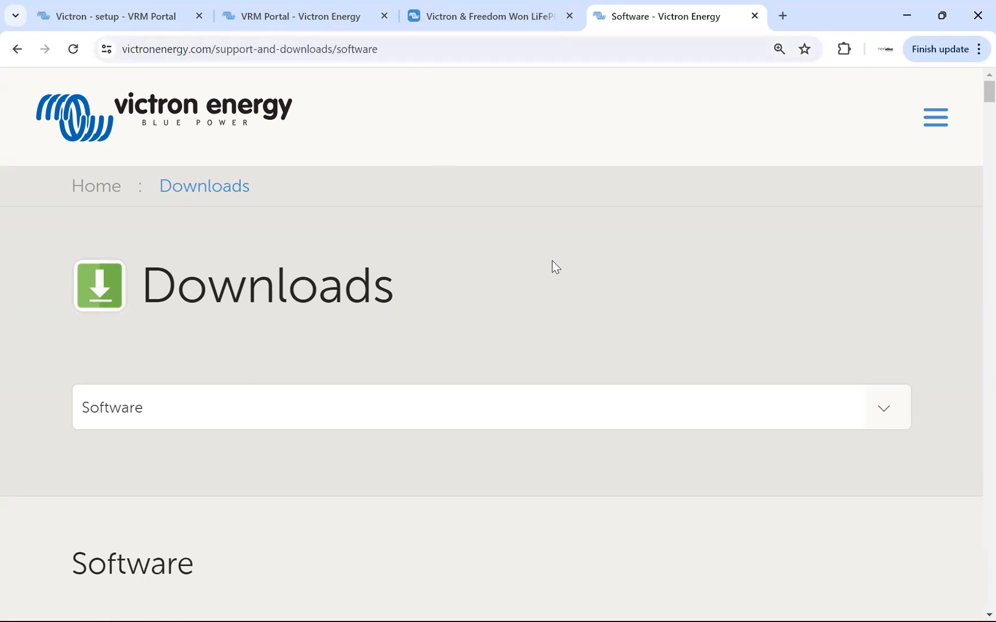
Look through the VictronConnect downloads for Windows, Android, Mac, iOS and Linux at 125% page zoom.
{"action": "scroll", "coordinate": [553, 260], "scroll_direction": "down", "scroll_amount": 3}
{"action": "scroll", "coordinate": [553, 266], "scroll_direction": "down", "scroll_amount": 4}
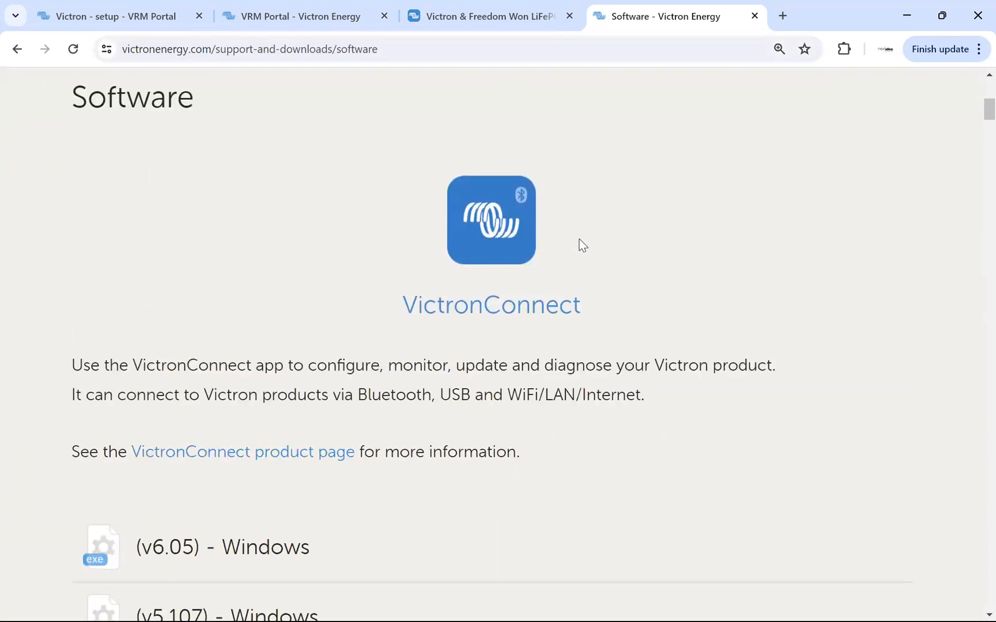
{"action": "key", "text": "ctrl+minus"}
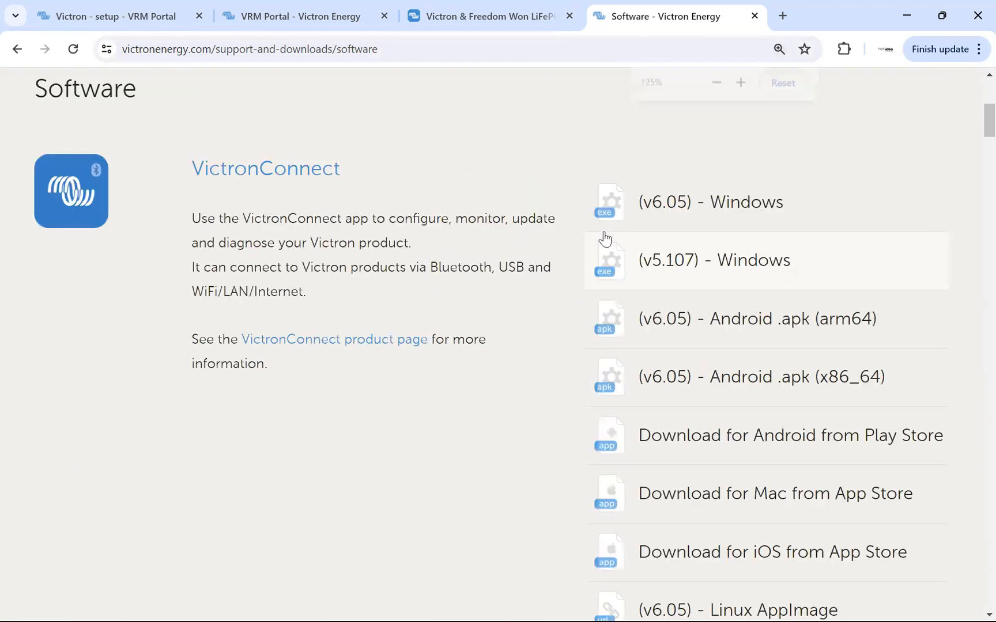
{"action": "scroll", "coordinate": [508, 291], "scroll_direction": "up", "scroll_amount": 3}
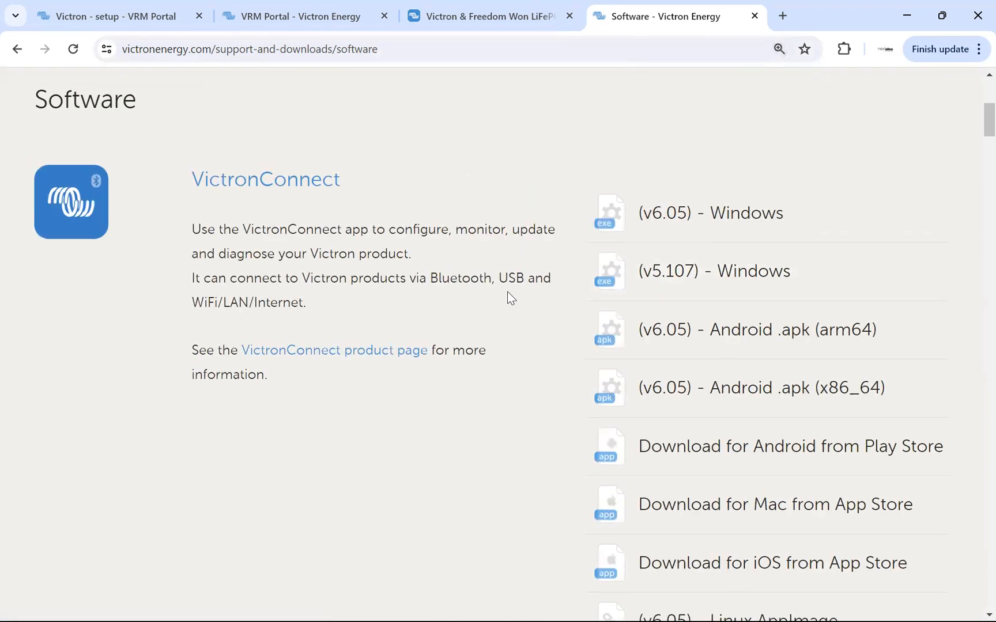
{"action": "scroll", "coordinate": [507, 296], "scroll_direction": "down", "scroll_amount": 4}
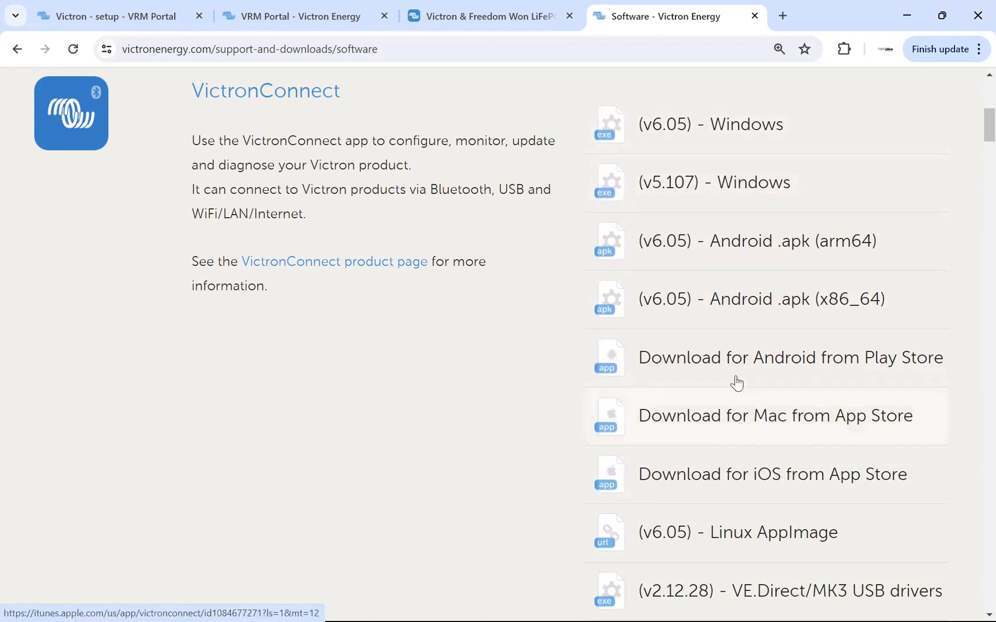
{"action": "scroll", "coordinate": [736, 351], "scroll_direction": "down", "scroll_amount": 4}
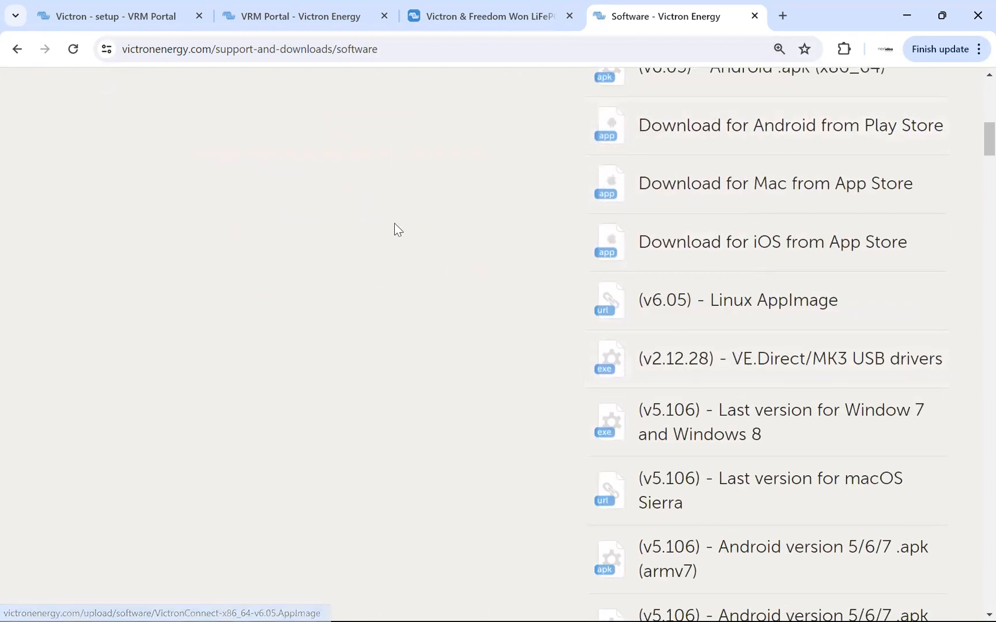
{"action": "scroll", "coordinate": [218, 123], "scroll_direction": "up", "scroll_amount": 4}
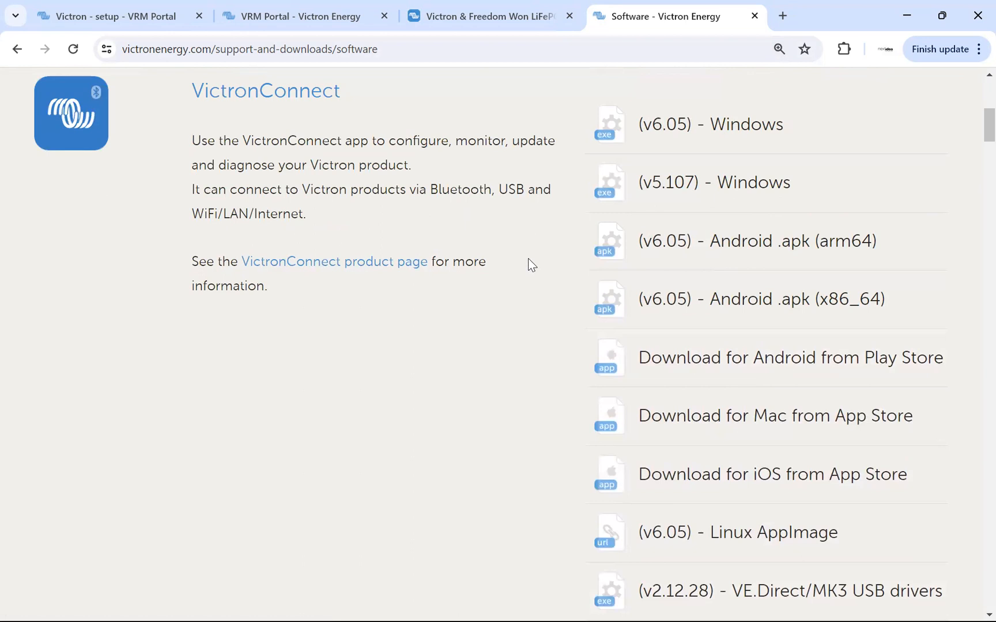
Examine the VE Configuration tools package, highlighting its title and the VEConfigure 3, VE.Bus Quick Configure, VE.Bus System Configurator and VEFlash entries.
{"action": "scroll", "coordinate": [528, 259], "scroll_direction": "down", "scroll_amount": 15}
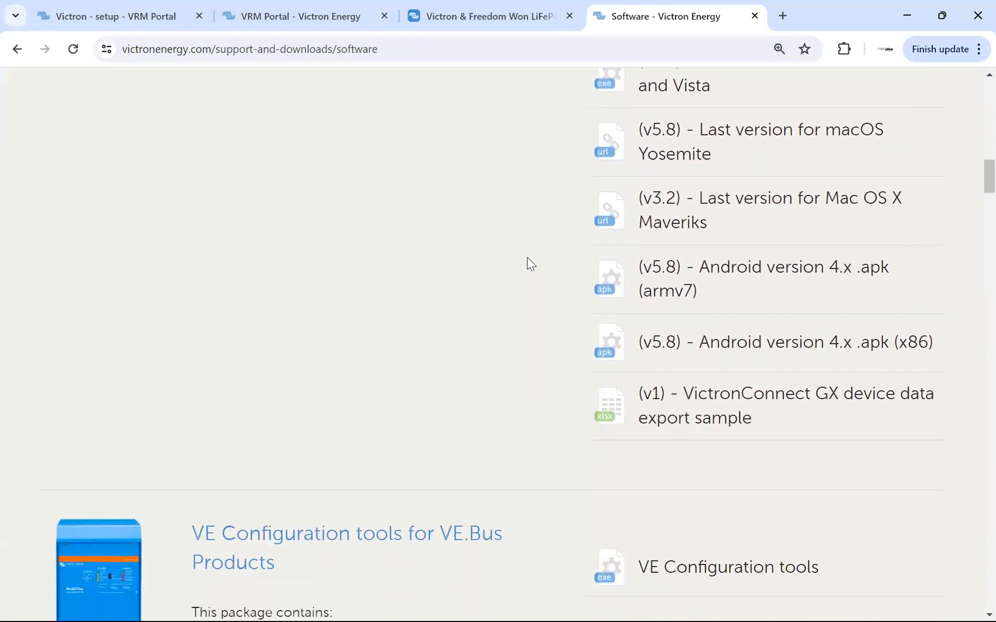
{"action": "scroll", "coordinate": [527, 262], "scroll_direction": "down", "scroll_amount": 7}
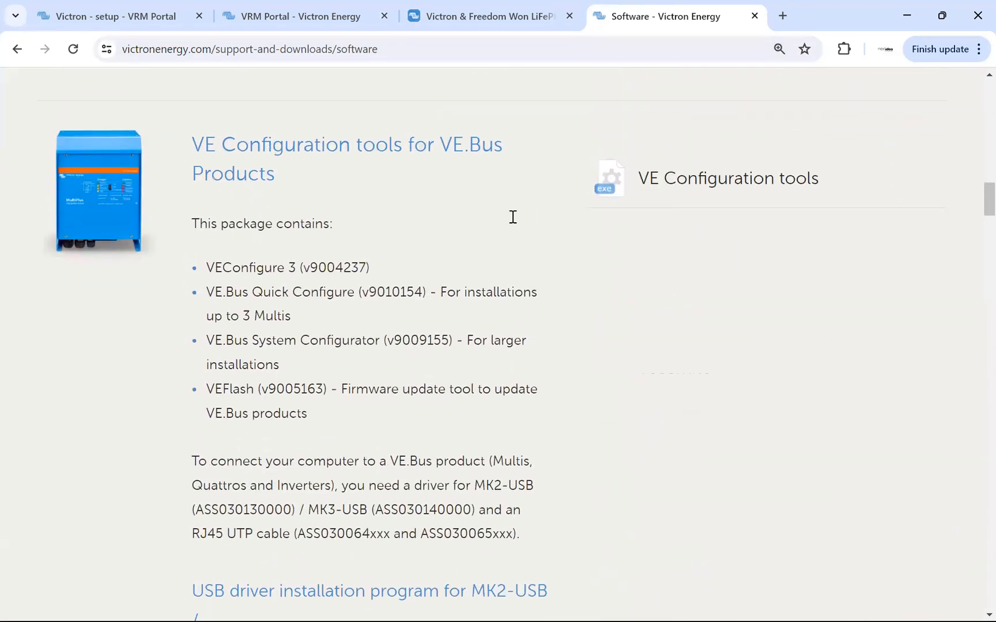
{"action": "left_click_drag", "start_coordinate": [196, 143], "coordinate": [477, 178]}
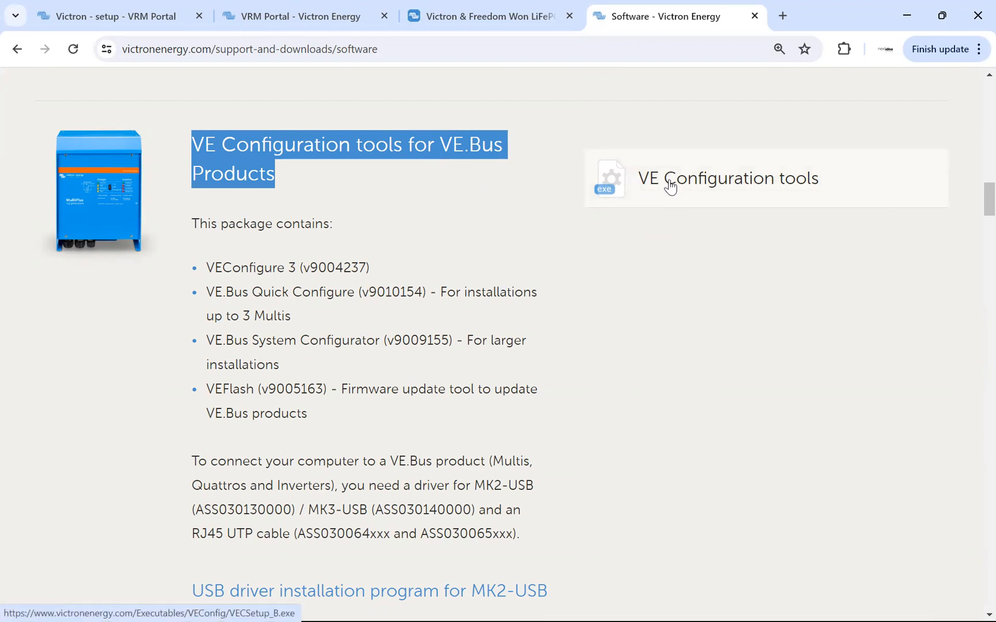
{"action": "left_click_drag", "start_coordinate": [207, 267], "coordinate": [298, 263]}
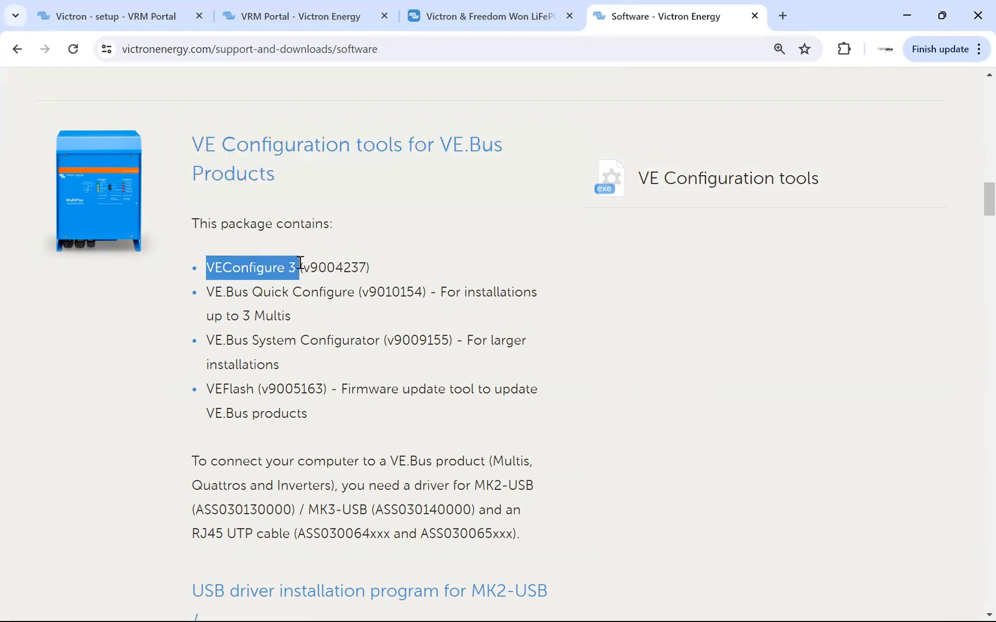
{"action": "left_click_drag", "start_coordinate": [208, 294], "coordinate": [359, 298]}
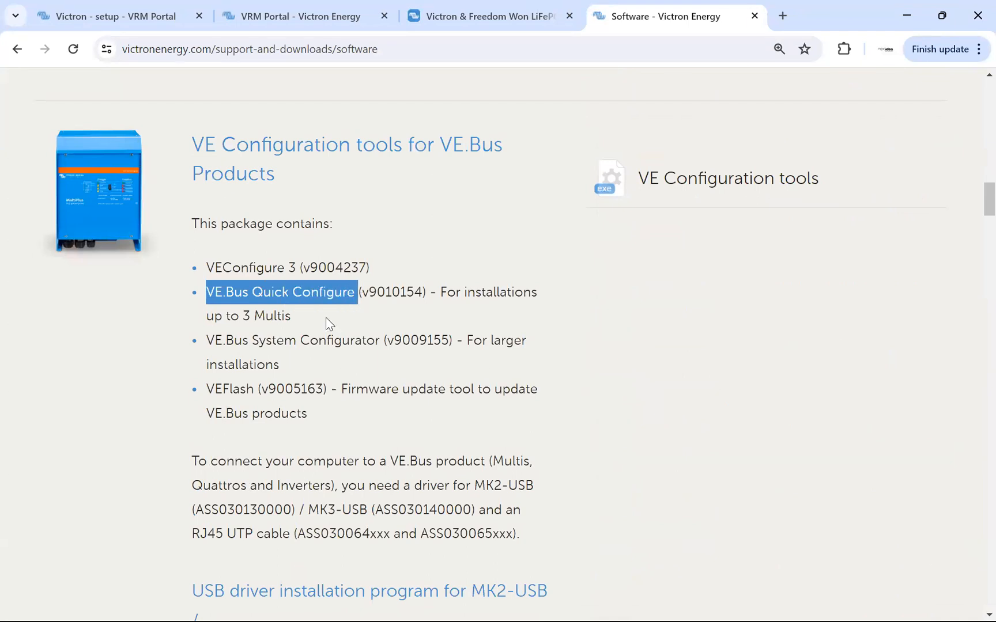
{"action": "left_click_drag", "start_coordinate": [207, 341], "coordinate": [379, 346]}
{"action": "left_click_drag", "start_coordinate": [208, 394], "coordinate": [333, 390]}
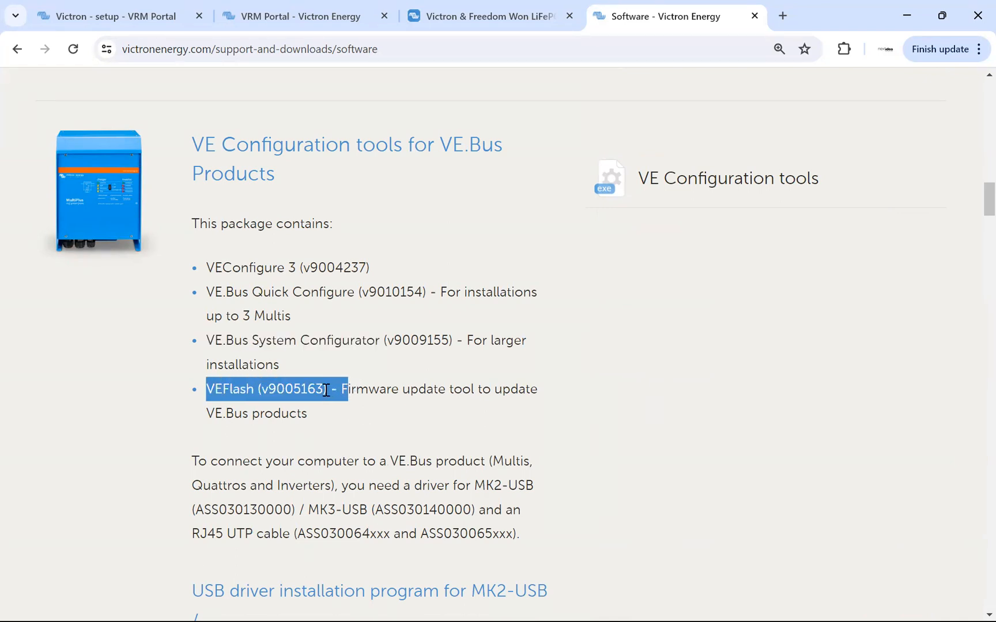
{"action": "left_click", "coordinate": [326, 390]}
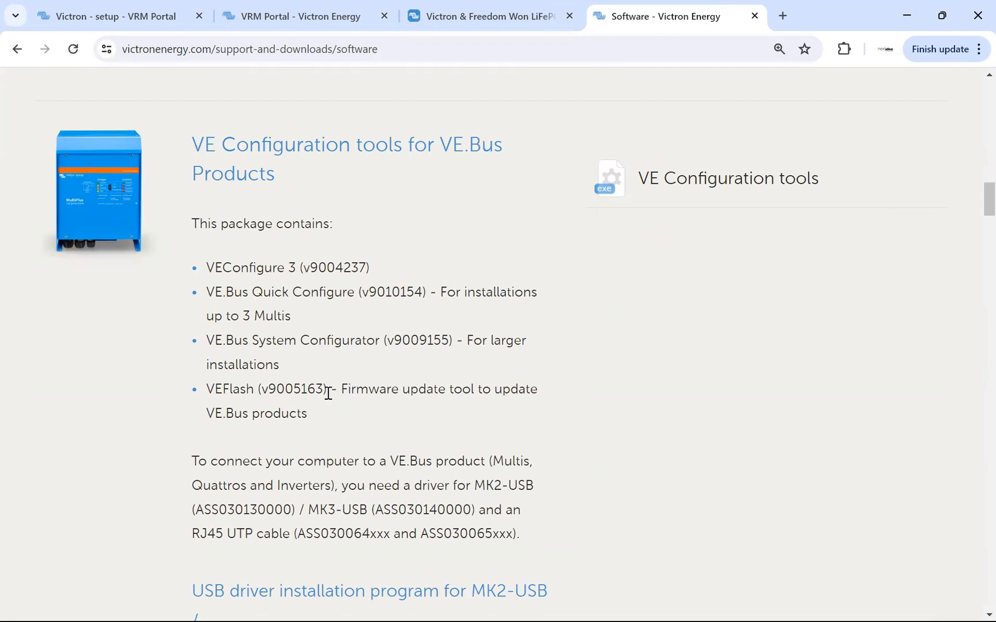
{"action": "left_click_drag", "start_coordinate": [325, 415], "coordinate": [206, 268]}
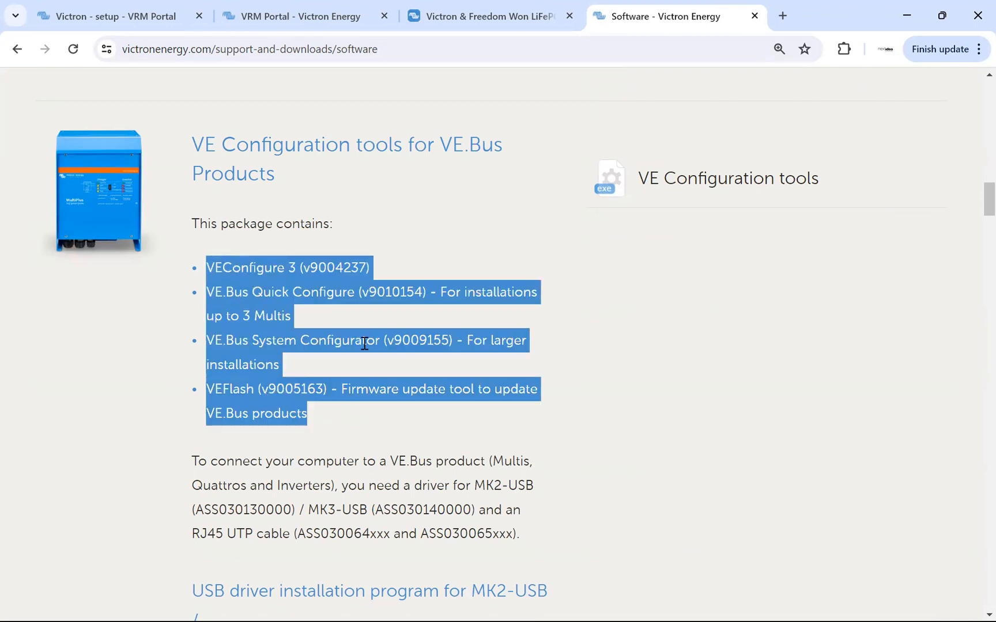
{"action": "left_click", "coordinate": [378, 384]}
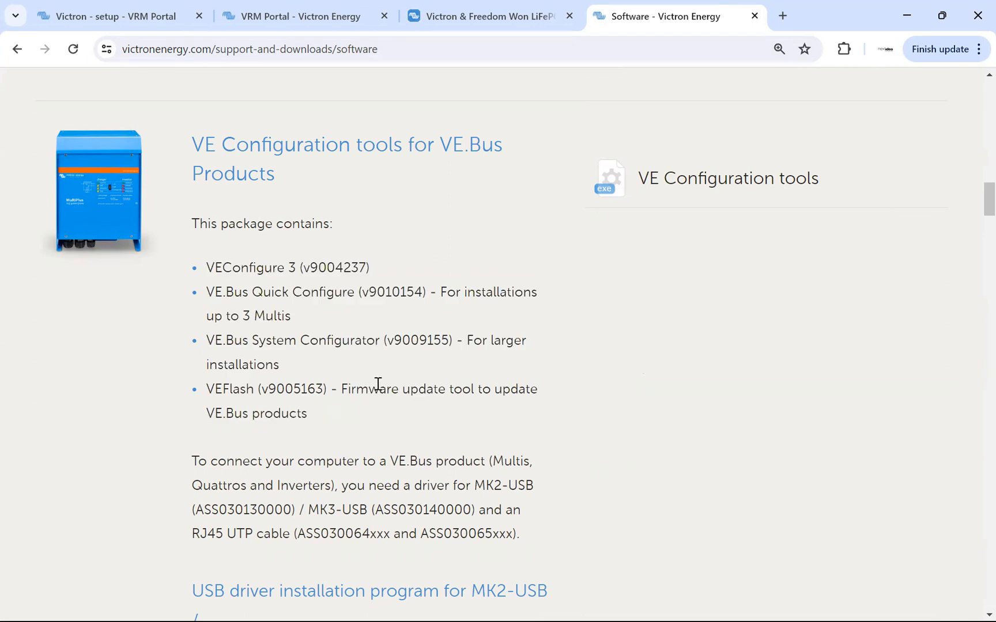
Read the USB driver installation section for MK2-USB / MK3-USB, highlighting the MK3-USB heading and the MK3-USB driver mention.
{"action": "scroll", "coordinate": [401, 383], "scroll_direction": "down", "scroll_amount": 4}
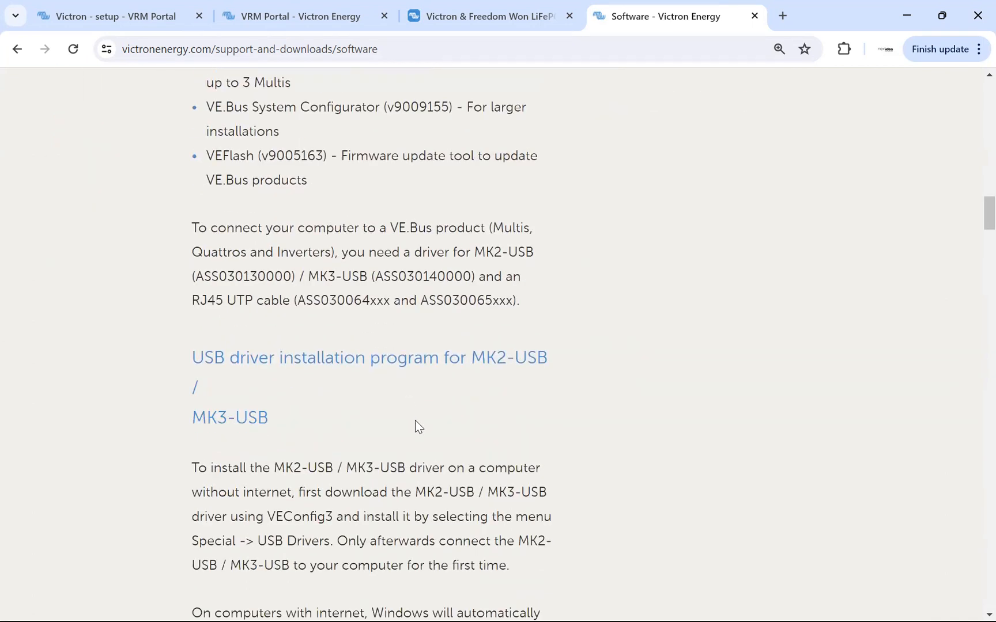
{"action": "scroll", "coordinate": [714, 386], "scroll_direction": "up", "scroll_amount": 8}
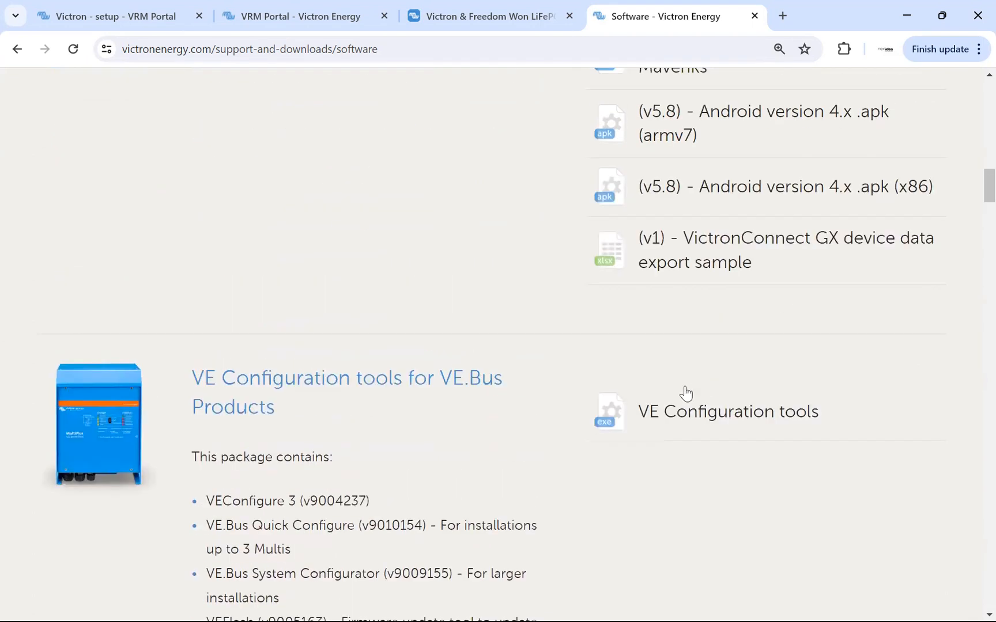
{"action": "scroll", "coordinate": [544, 396], "scroll_direction": "down", "scroll_amount": 4}
{"action": "scroll", "coordinate": [545, 395], "scroll_direction": "down", "scroll_amount": 7}
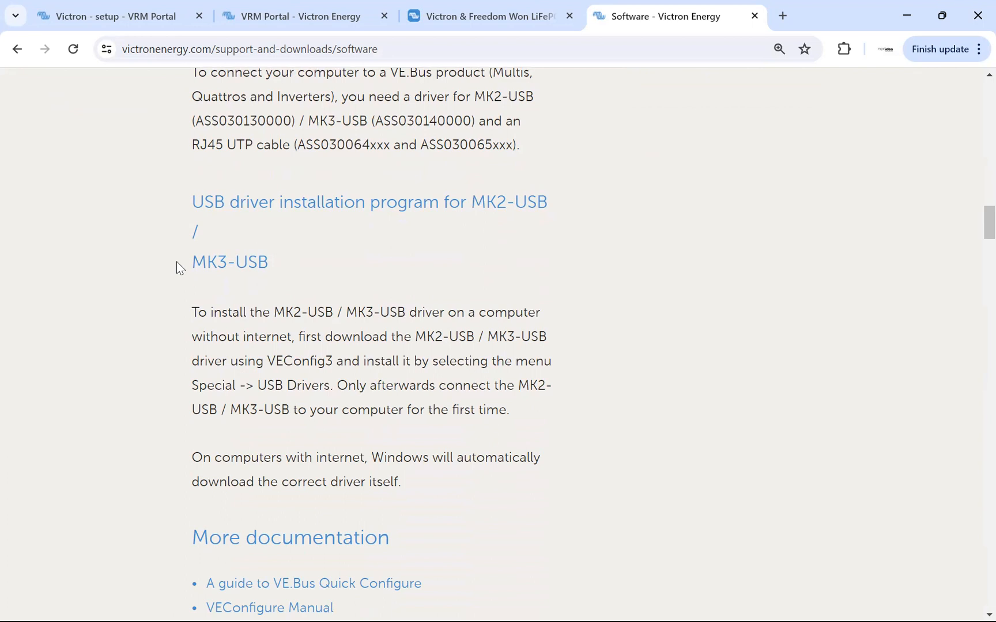
{"action": "left_click_drag", "start_coordinate": [177, 267], "coordinate": [296, 269]}
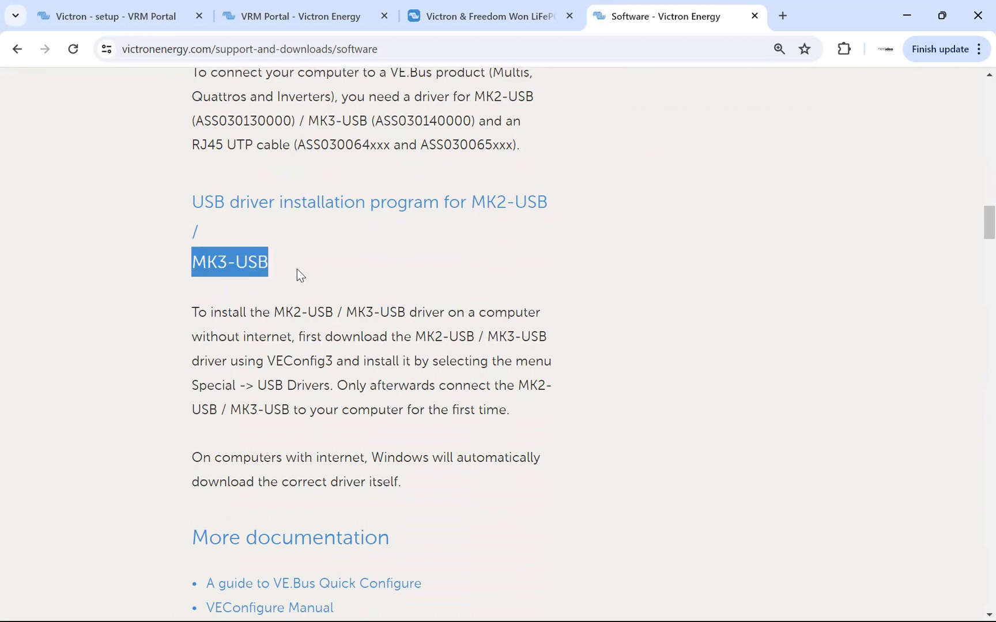
{"action": "left_click_drag", "start_coordinate": [281, 264], "coordinate": [167, 267]}
{"action": "left_click_drag", "start_coordinate": [346, 312], "coordinate": [445, 313]}
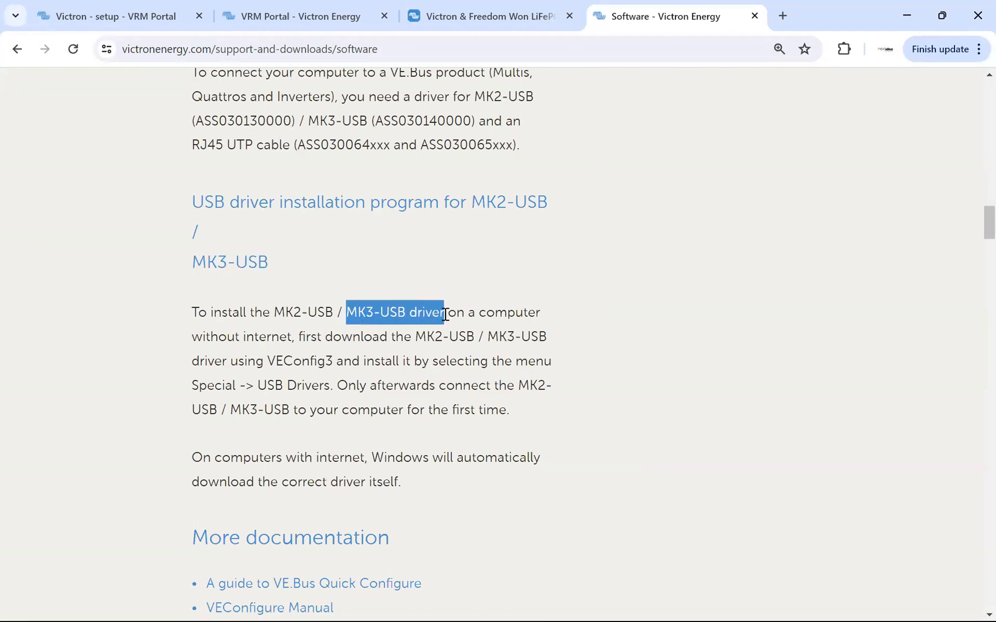
{"action": "left_click", "coordinate": [409, 313]}
{"action": "left_click_drag", "start_coordinate": [405, 312], "coordinate": [350, 312]}
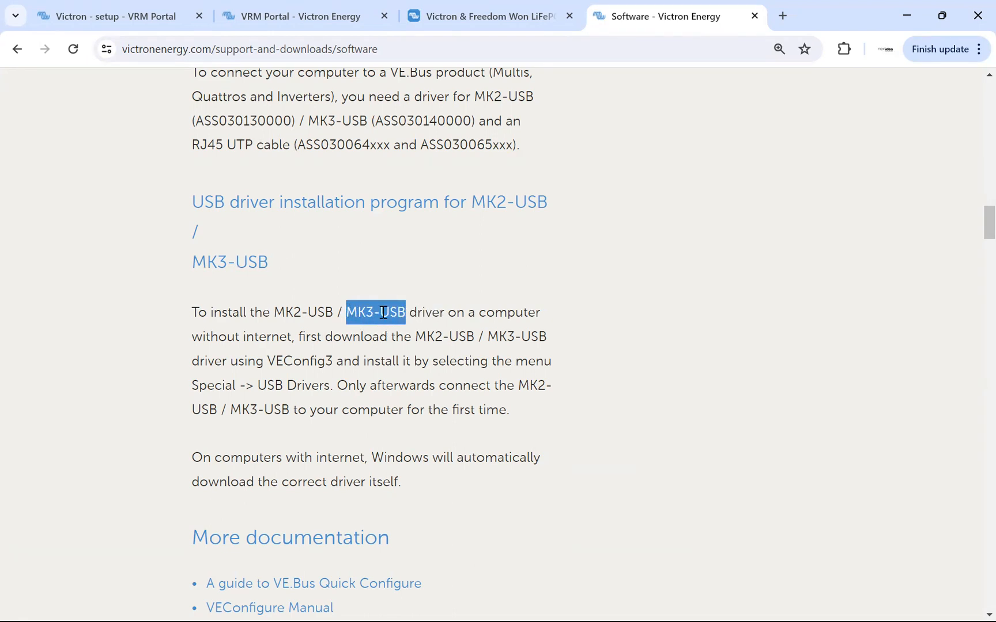
{"action": "left_click", "coordinate": [397, 333]}
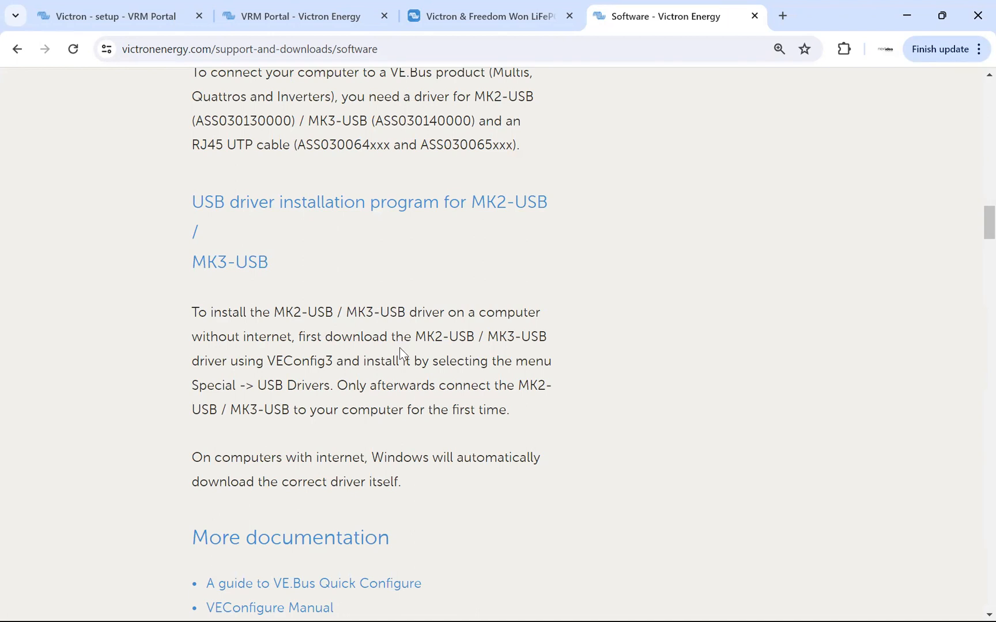
Look back over the Software downloads page, from the USB driver section up to the VictronConnect downloads.
{"action": "scroll", "coordinate": [426, 368], "scroll_direction": "down", "scroll_amount": 5}
{"action": "scroll", "coordinate": [476, 369], "scroll_direction": "up", "scroll_amount": 12}
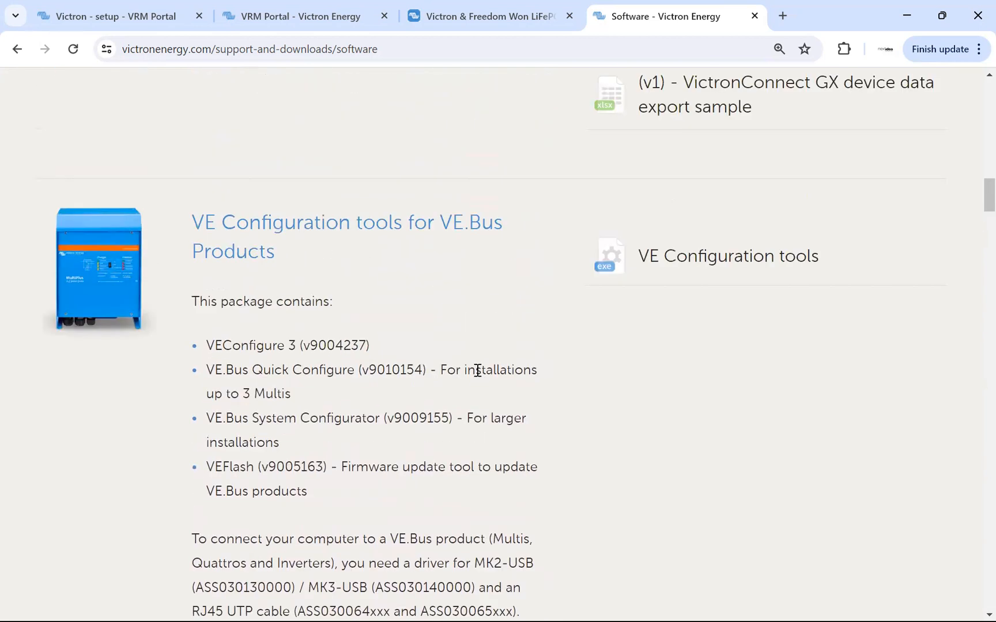
{"action": "scroll", "coordinate": [464, 387], "scroll_direction": "up", "scroll_amount": 8}
{"action": "scroll", "coordinate": [464, 386], "scroll_direction": "up", "scroll_amount": 15}
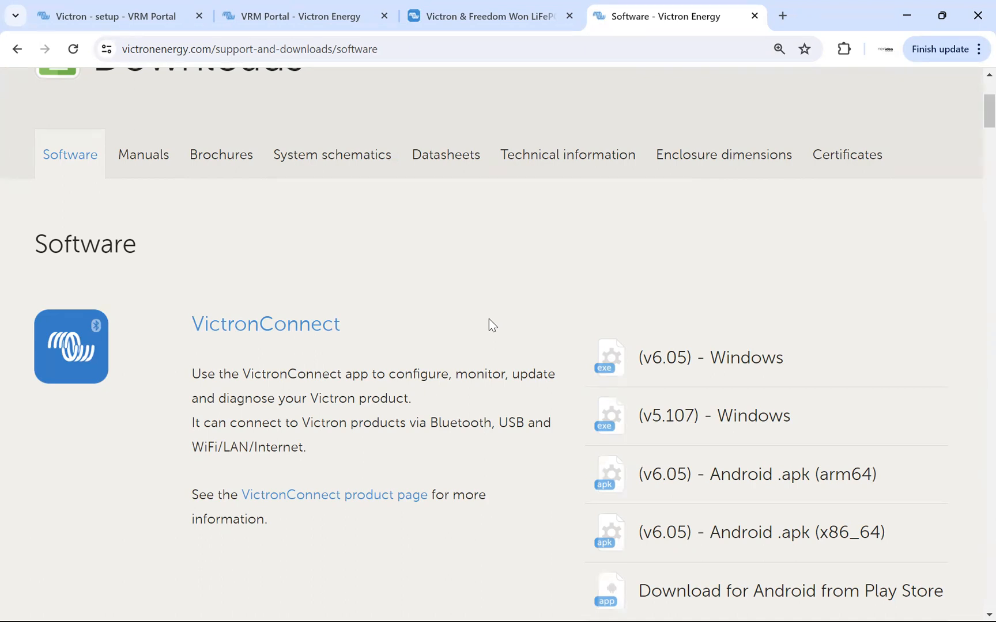
{"action": "scroll", "coordinate": [489, 320], "scroll_direction": "down", "scroll_amount": 4}
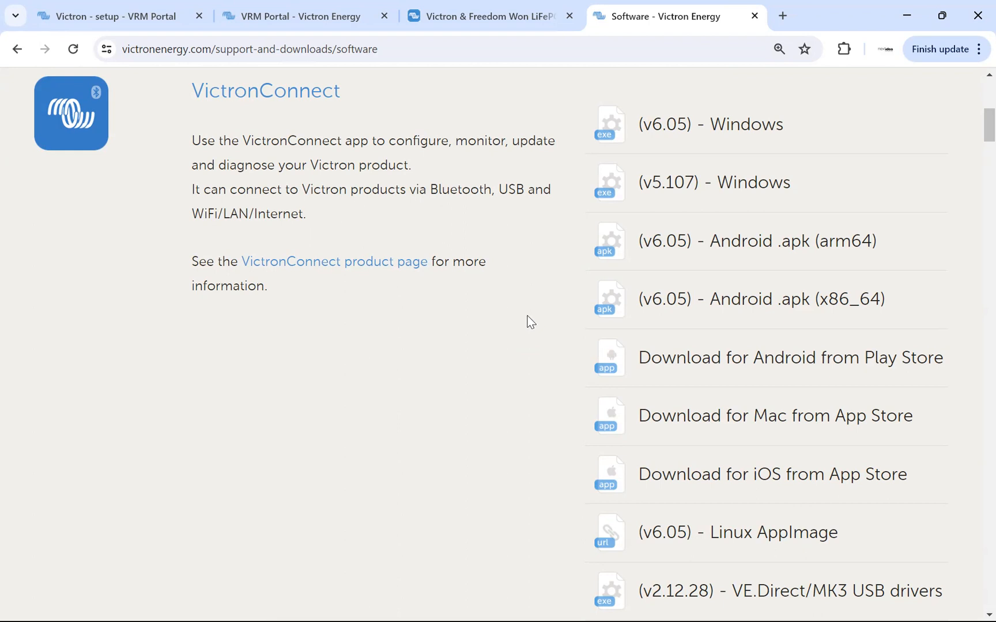
{"action": "scroll", "coordinate": [529, 317], "scroll_direction": "up", "scroll_amount": 7}
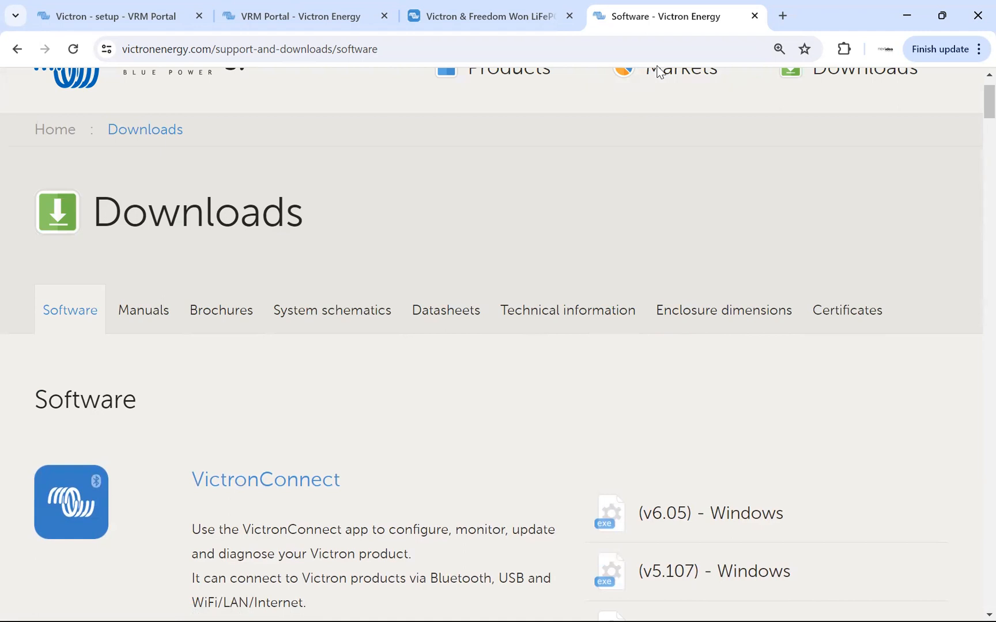
Switch to the Victron - setup installation in VRM, show its device list and expand the Gateway entry, highlighting the product name.
{"action": "left_click", "coordinate": [119, 12]}
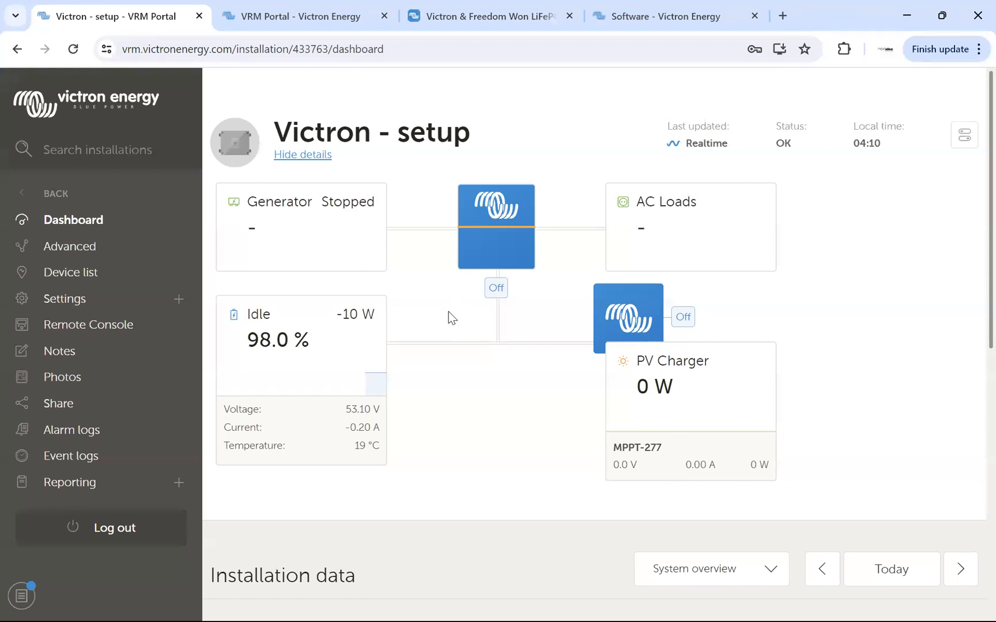
{"action": "left_click", "coordinate": [74, 274]}
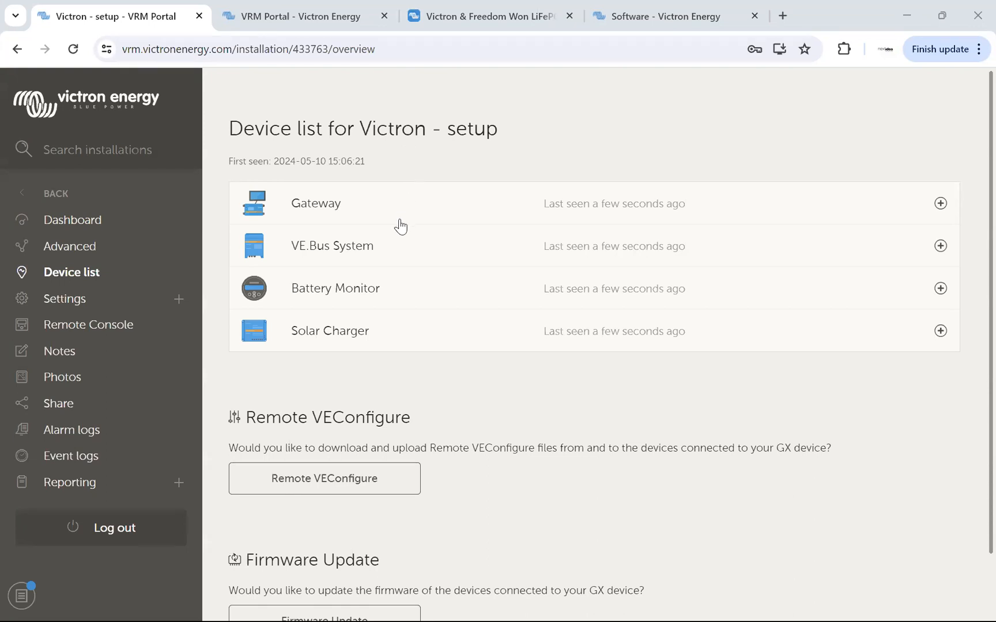
{"action": "left_click", "coordinate": [331, 205]}
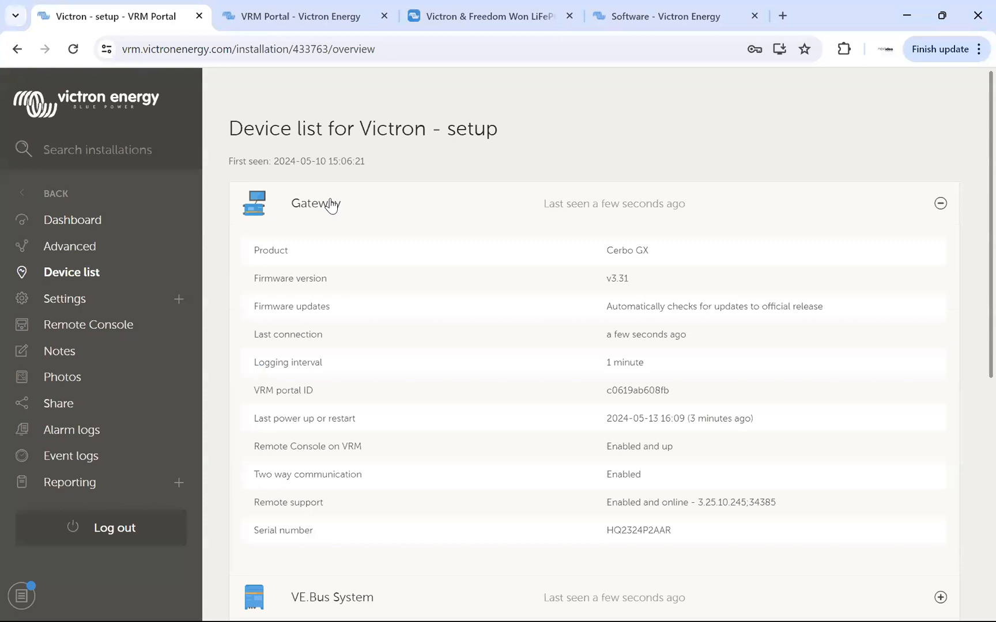
{"action": "triple_click", "coordinate": [607, 254]}
Expand the VE.Bus System entry in the device list and highlight its product name, MultiPlus-II 48/5000/70-48.
{"action": "scroll", "coordinate": [448, 308], "scroll_direction": "down", "scroll_amount": 5}
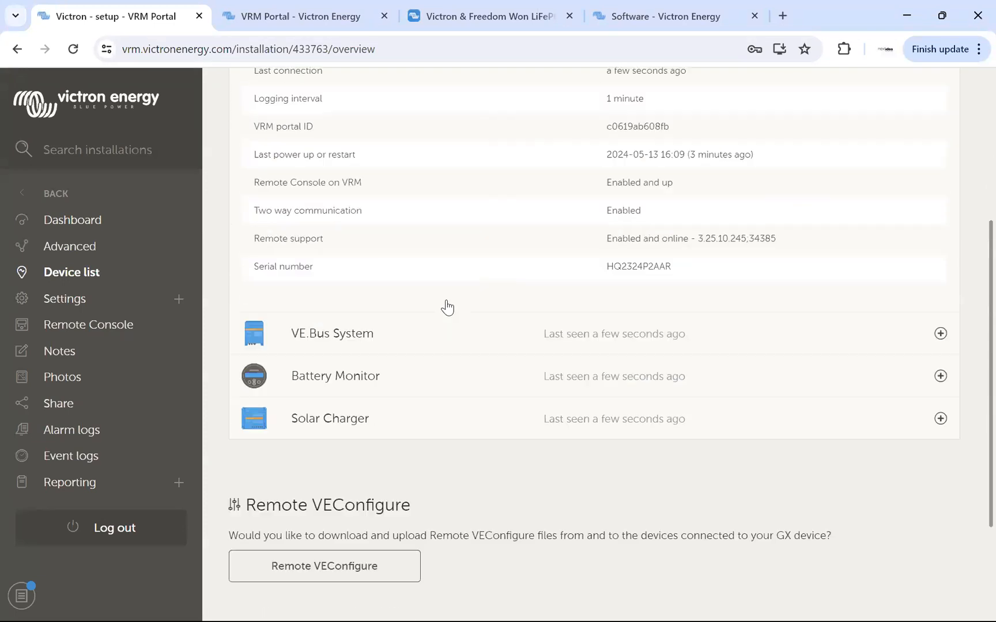
{"action": "left_click", "coordinate": [323, 291]}
{"action": "scroll", "coordinate": [493, 321], "scroll_direction": "down", "scroll_amount": 4}
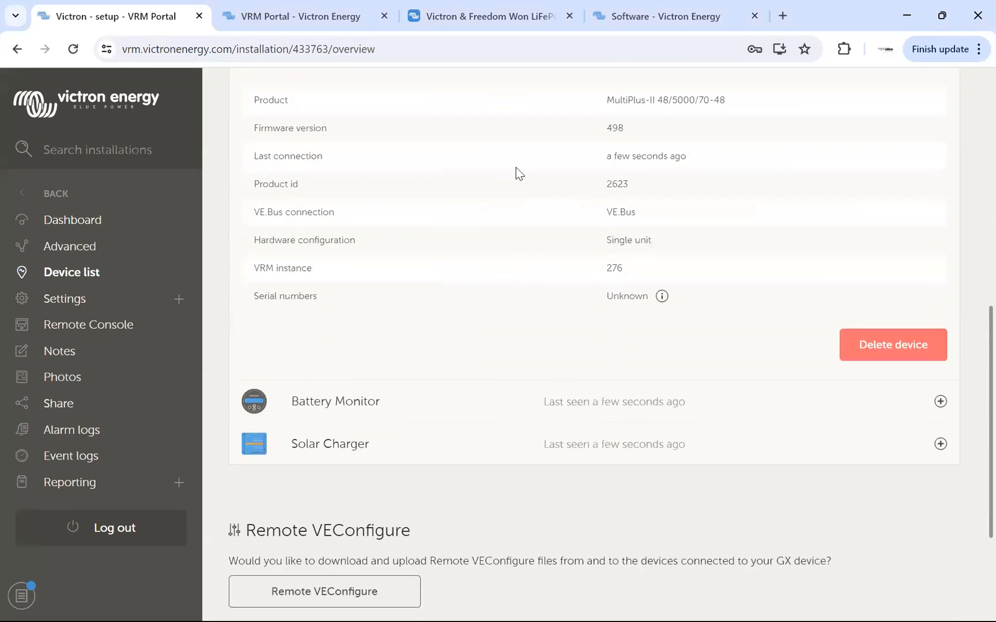
{"action": "scroll", "coordinate": [513, 178], "scroll_direction": "up", "scroll_amount": 2}
{"action": "left_click_drag", "start_coordinate": [605, 177], "coordinate": [733, 187]}
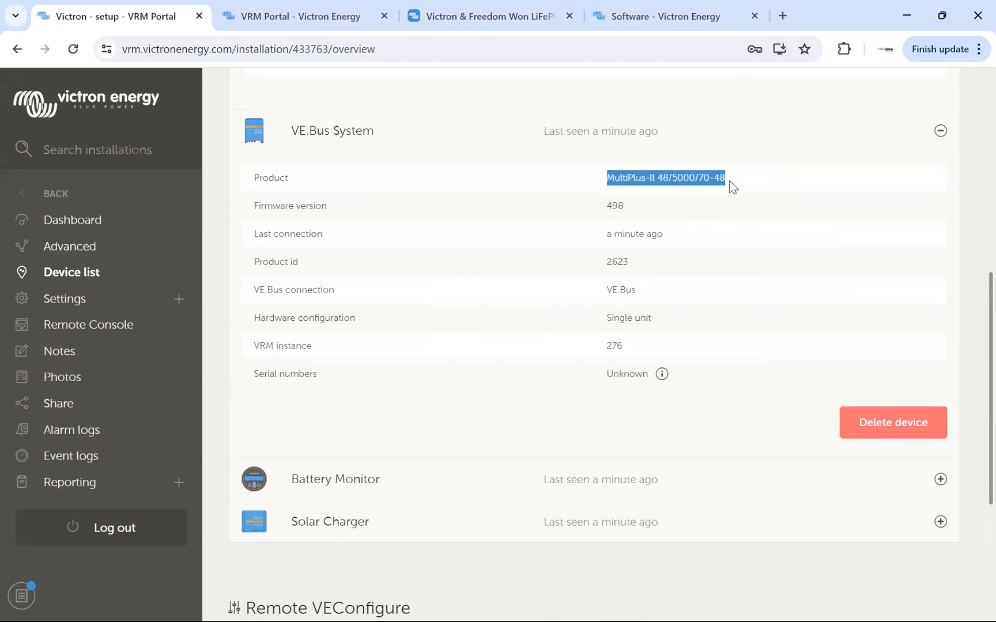
{"action": "left_click", "coordinate": [640, 180]}
{"action": "left_click_drag", "start_coordinate": [657, 178], "coordinate": [708, 177]}
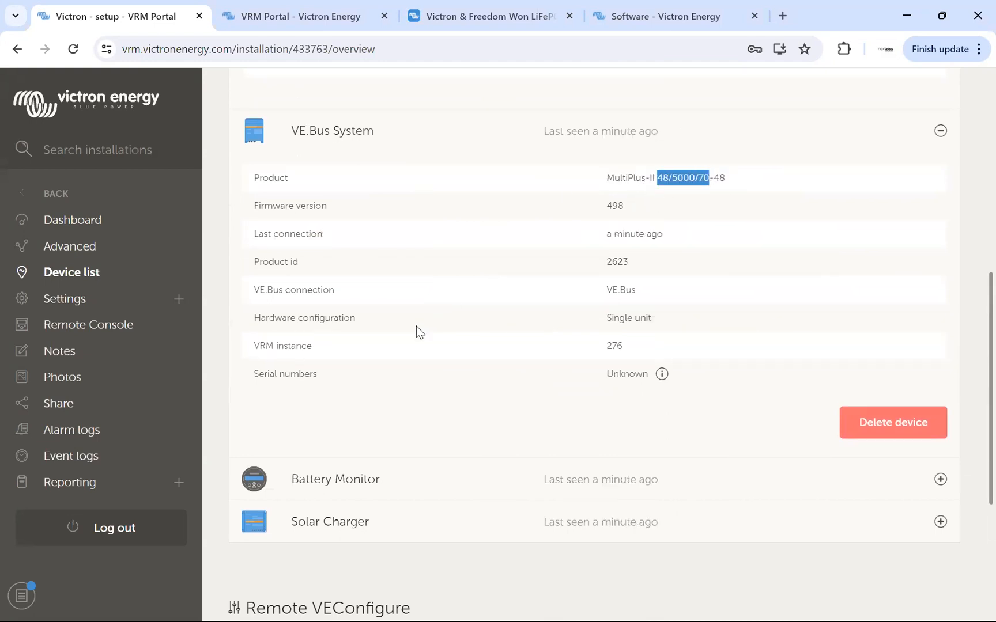
Expand the Battery Monitor and Solar Charger details, highlighting the Freedomwon Battery product name.
{"action": "left_click", "coordinate": [337, 478]}
{"action": "scroll", "coordinate": [507, 322], "scroll_direction": "down", "scroll_amount": 5}
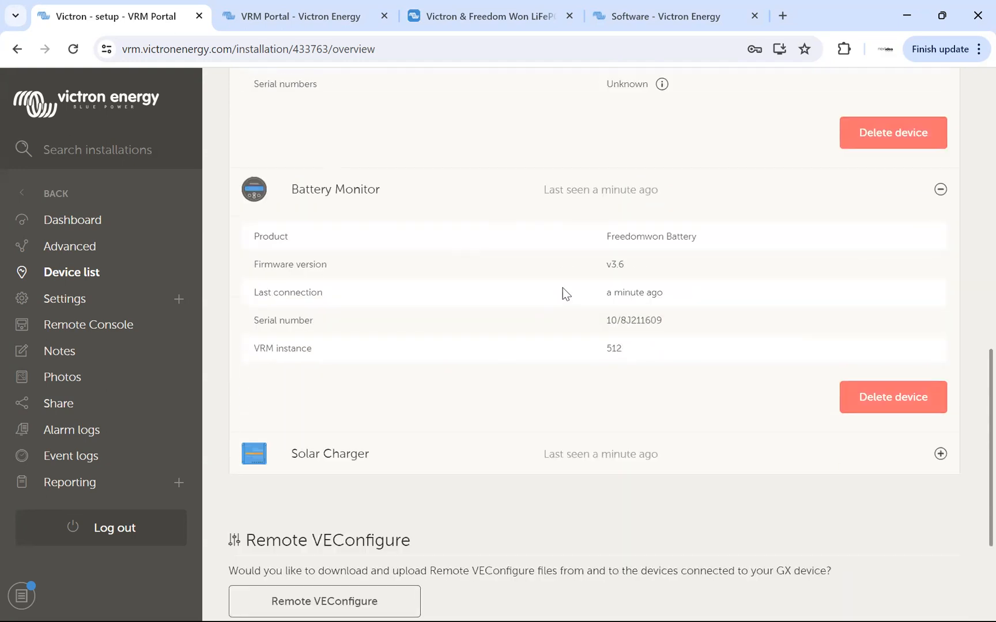
{"action": "left_click_drag", "start_coordinate": [608, 217], "coordinate": [712, 216]}
{"action": "left_click", "coordinate": [447, 316]}
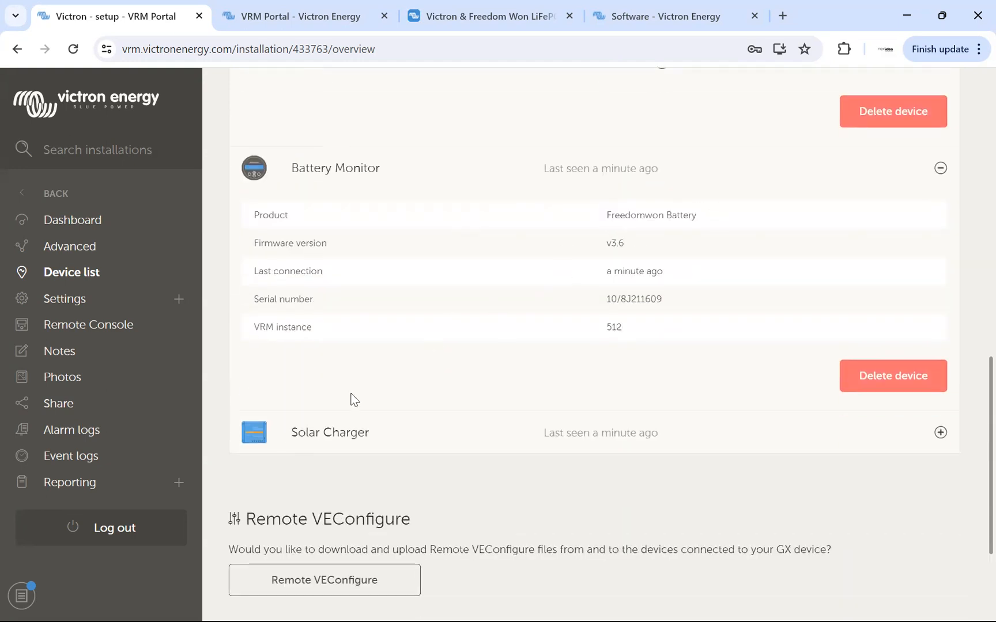
{"action": "left_click", "coordinate": [334, 433]}
{"action": "scroll", "coordinate": [473, 358], "scroll_direction": "down", "scroll_amount": 3}
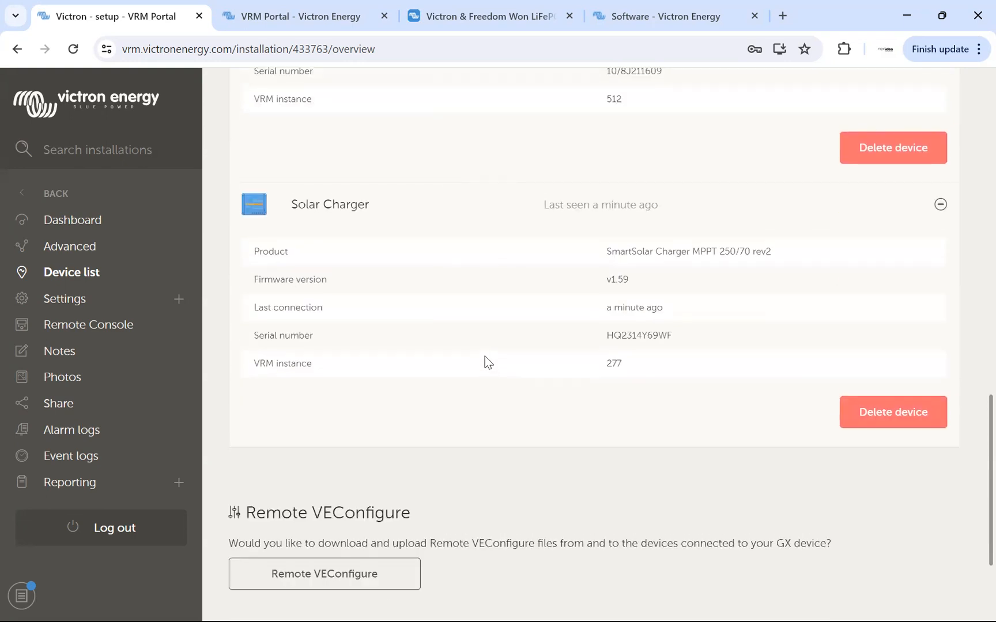
Review the expanded device details from the Gateway down to the Solar Charger, highlighting the Cerbo GX and MultiPlus-II product names.
{"action": "scroll", "coordinate": [484, 357], "scroll_direction": "up", "scroll_amount": 15}
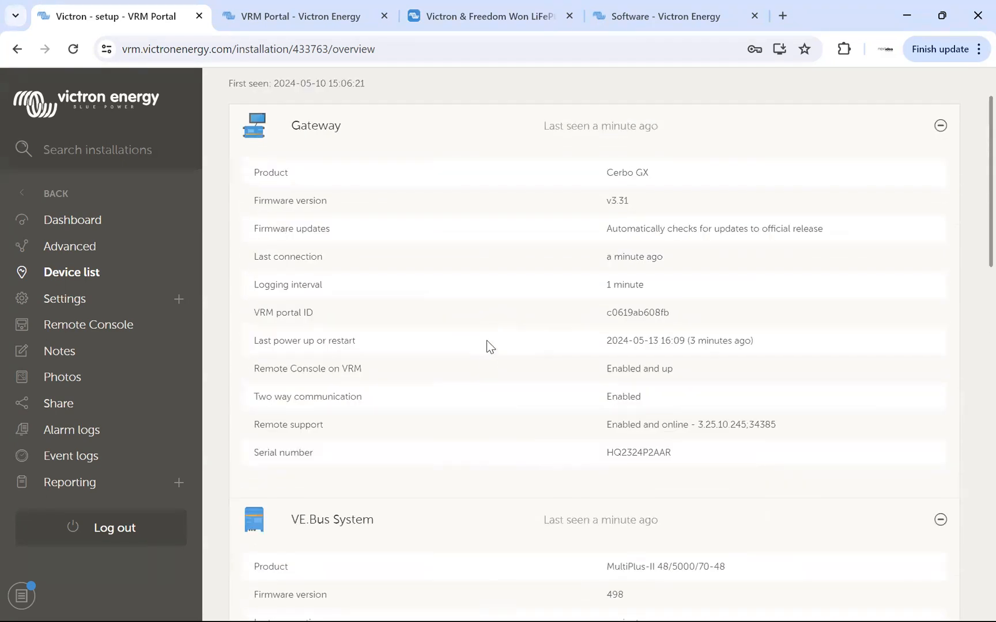
{"action": "left_click_drag", "start_coordinate": [611, 174], "coordinate": [673, 175]}
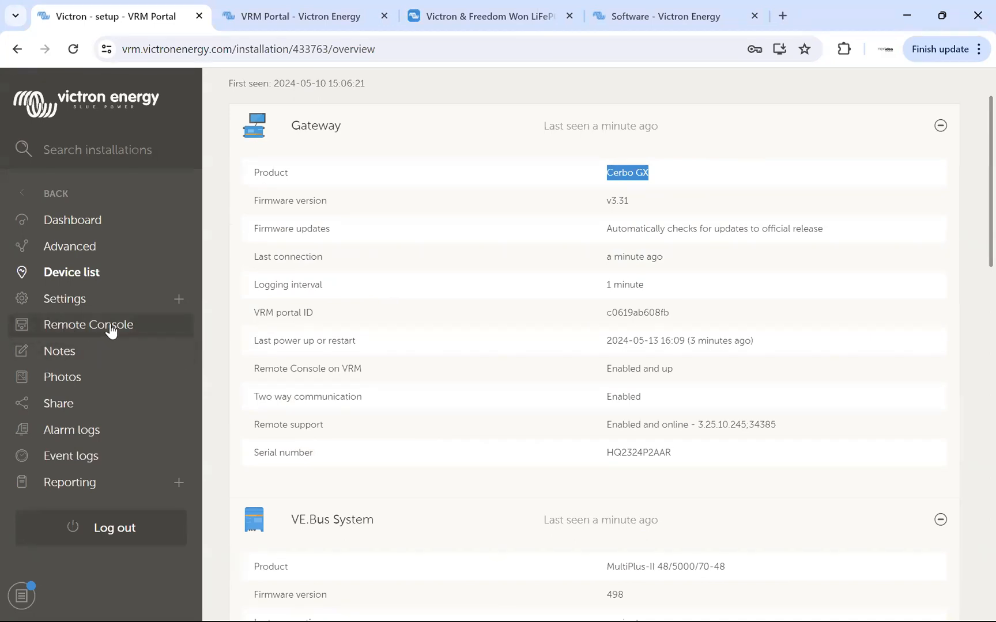
{"action": "scroll", "coordinate": [678, 276], "scroll_direction": "down", "scroll_amount": 6}
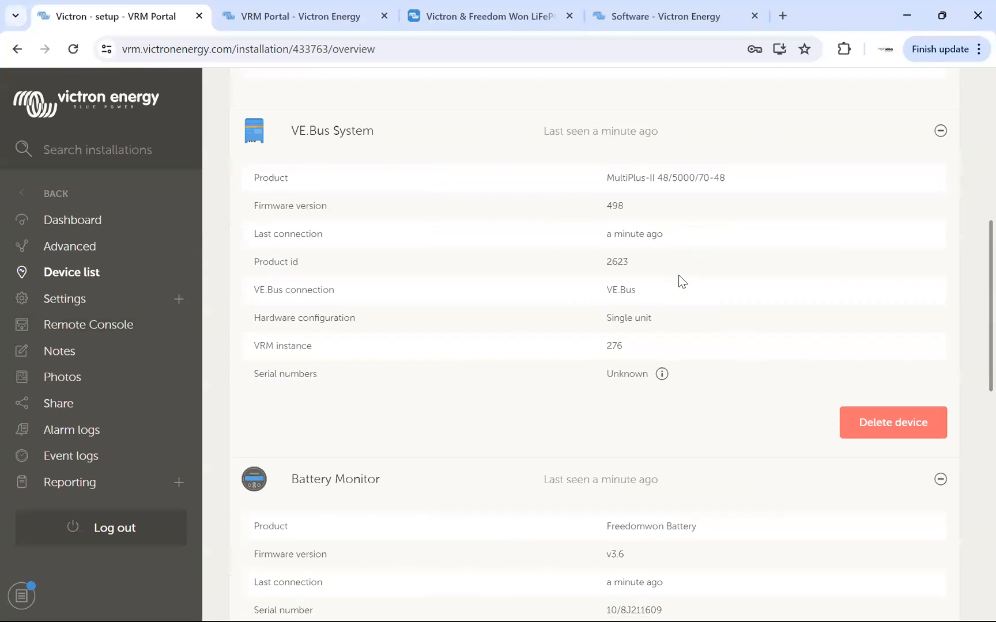
{"action": "left_click_drag", "start_coordinate": [607, 177], "coordinate": [740, 185]}
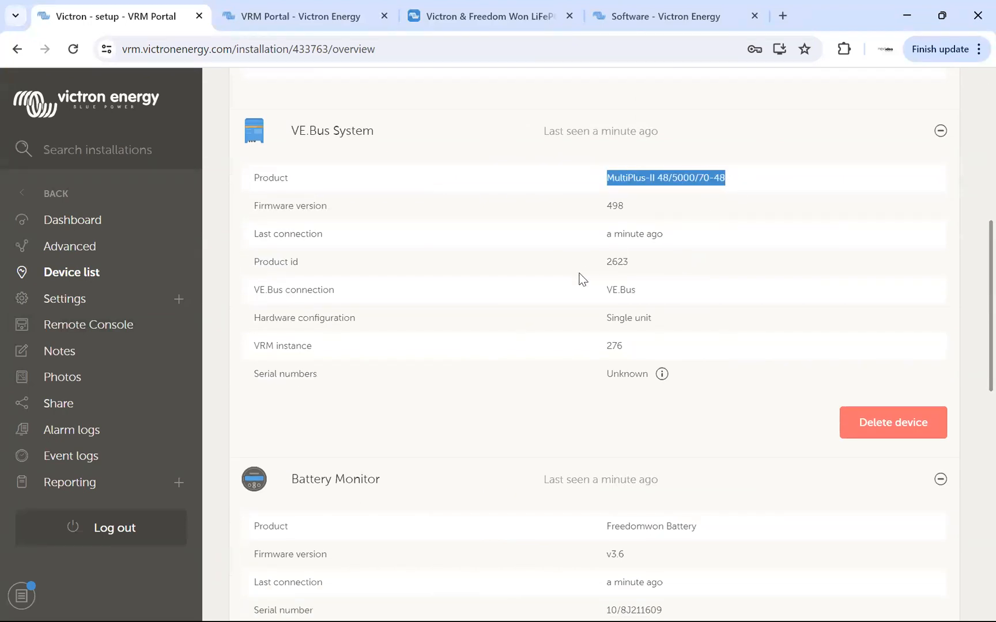
{"action": "scroll", "coordinate": [581, 280], "scroll_direction": "down", "scroll_amount": 10}
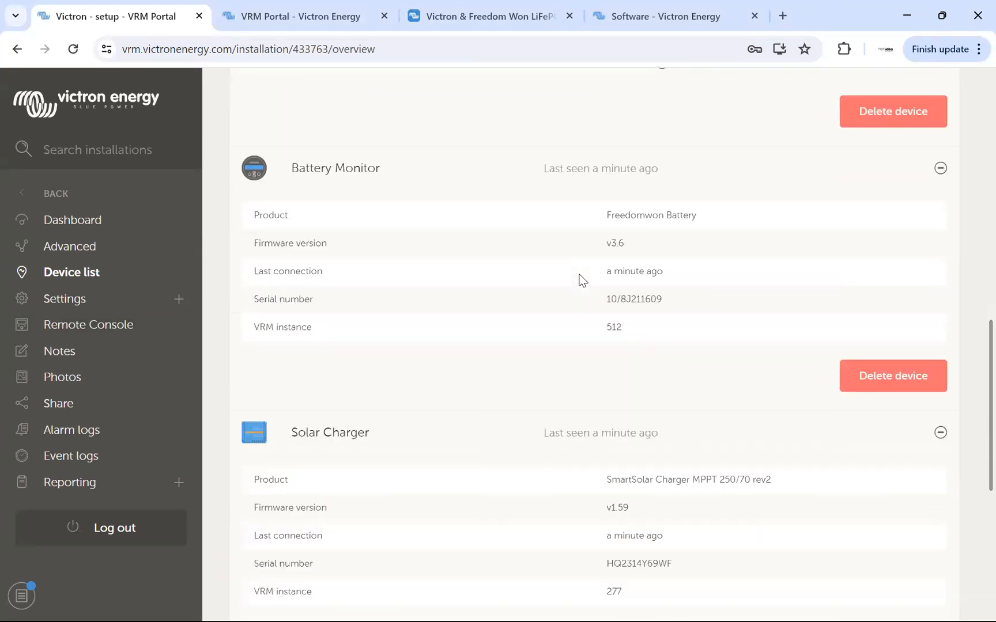
Open the firmware update page for the devices connected to the GX and highlight the Cerbo GX's latest firmware version.
{"action": "scroll", "coordinate": [580, 281], "scroll_direction": "down", "scroll_amount": 2}
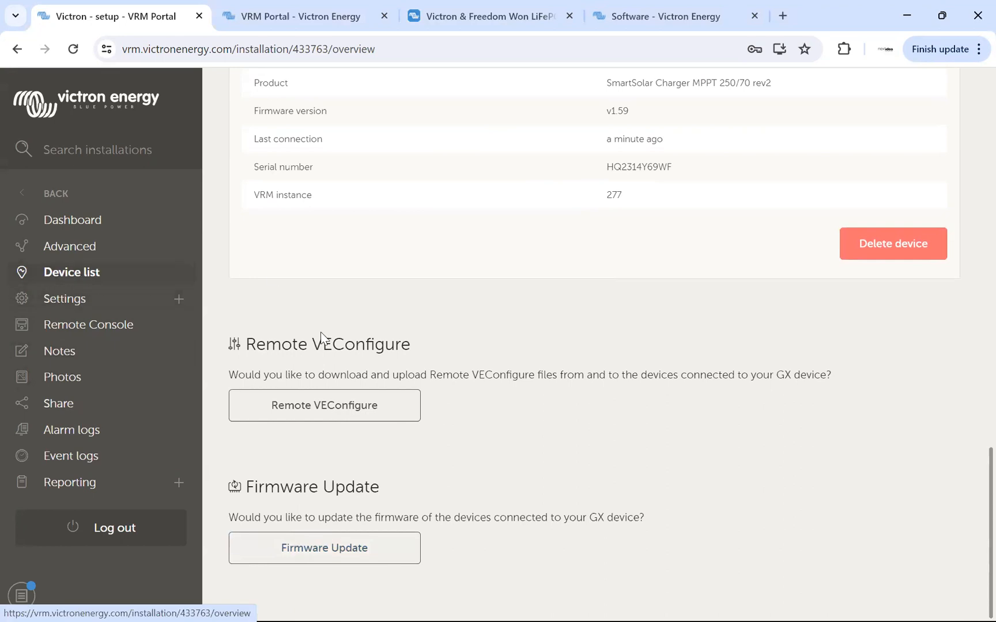
{"action": "left_click", "coordinate": [318, 548]}
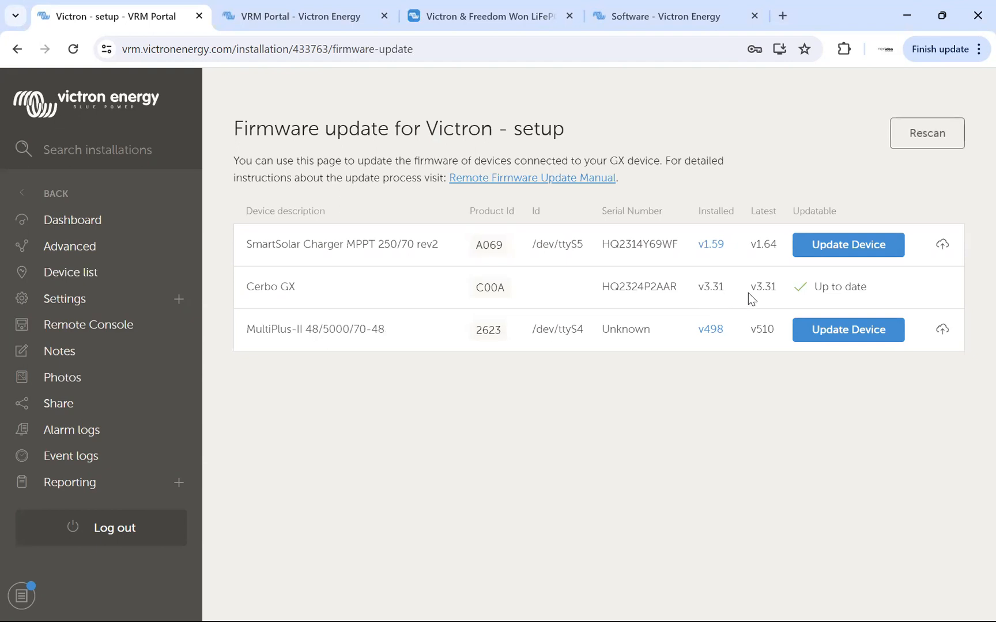
{"action": "left_click_drag", "start_coordinate": [775, 286], "coordinate": [753, 293]}
{"action": "left_click", "coordinate": [763, 288]}
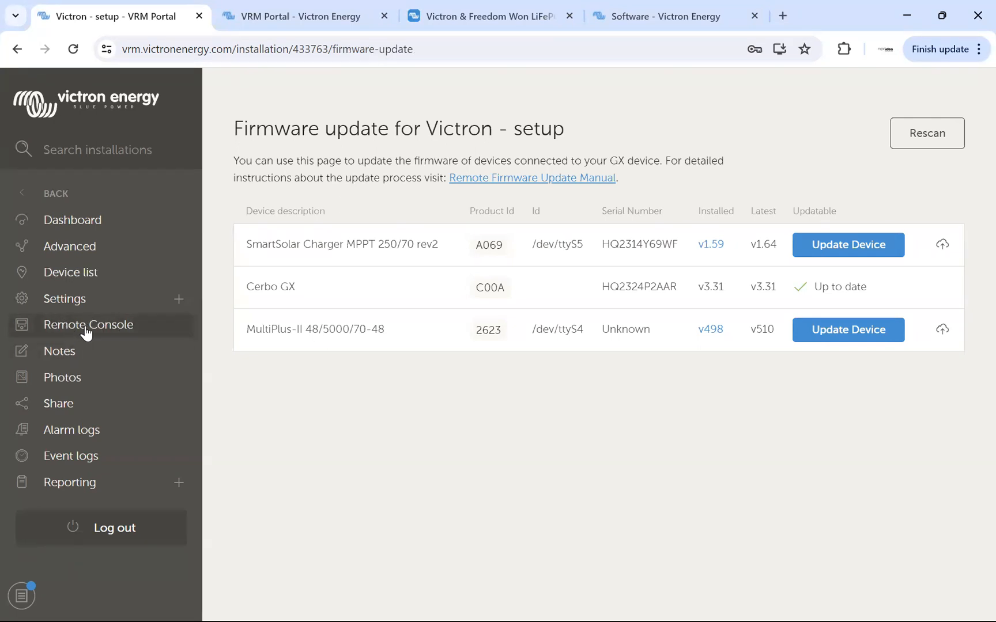
Highlight the SmartSolar Charger and MultiPlus-II device names, and compare the solar charger's installed and latest firmware versions.
{"action": "left_click_drag", "start_coordinate": [247, 245], "coordinate": [384, 248]}
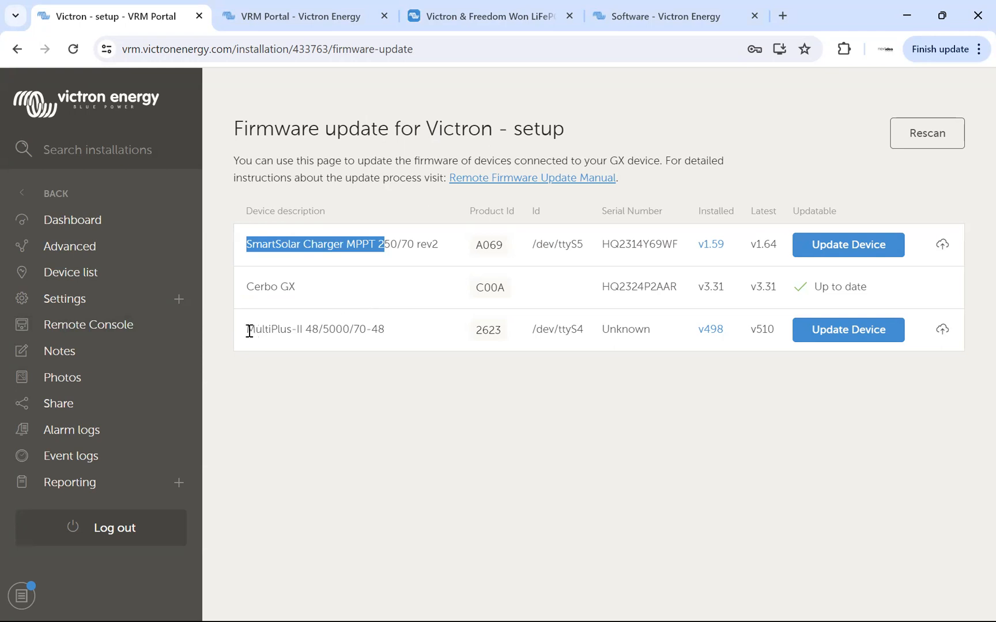
{"action": "left_click_drag", "start_coordinate": [249, 331], "coordinate": [388, 331]}
{"action": "left_click", "coordinate": [369, 329]}
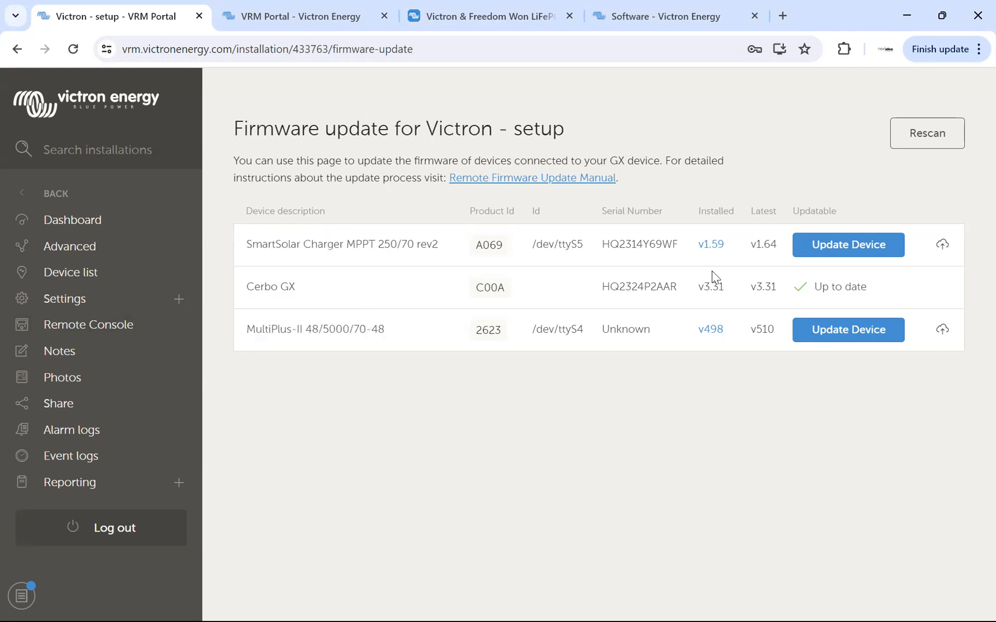
{"action": "left_click_drag", "start_coordinate": [697, 245], "coordinate": [778, 247]}
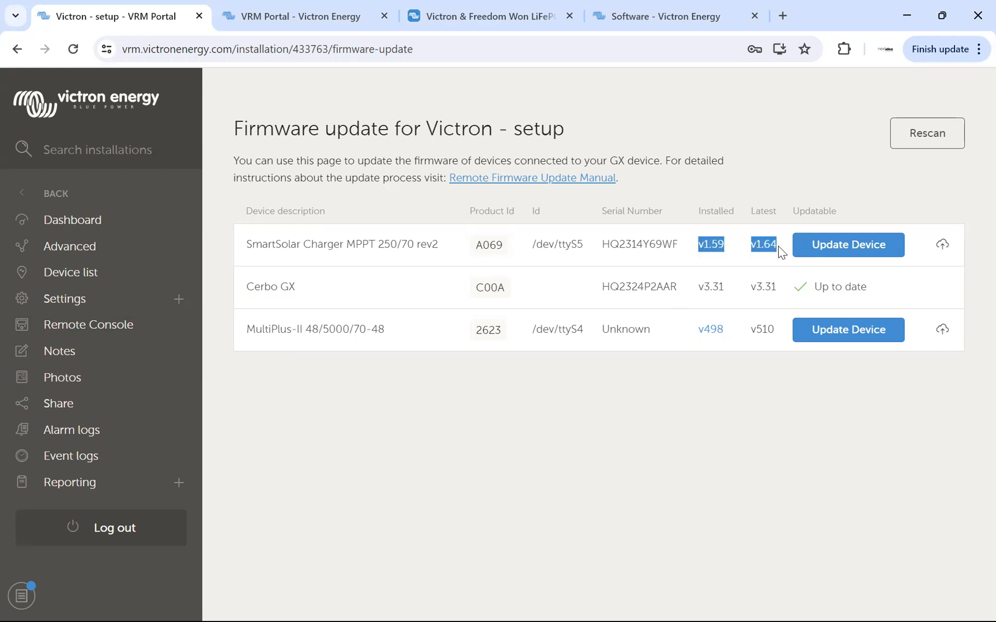
{"action": "left_click", "coordinate": [762, 246]}
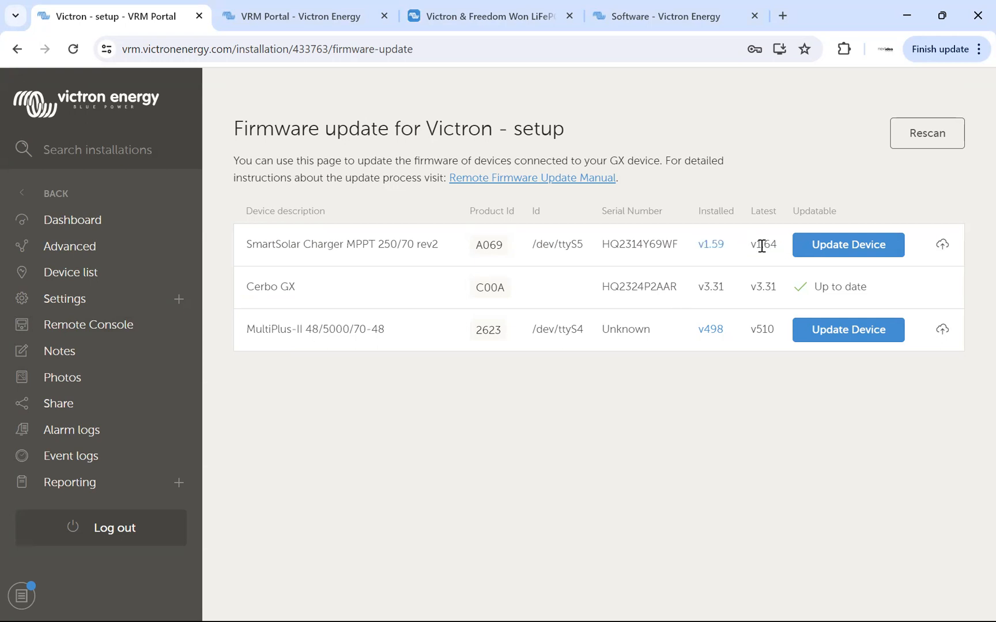
Update the SmartSolar Charger MPPT 250/70 firmware to v1.64, dismiss the confirmation and highlight its installed and latest versions.
{"action": "left_click", "coordinate": [844, 246]}
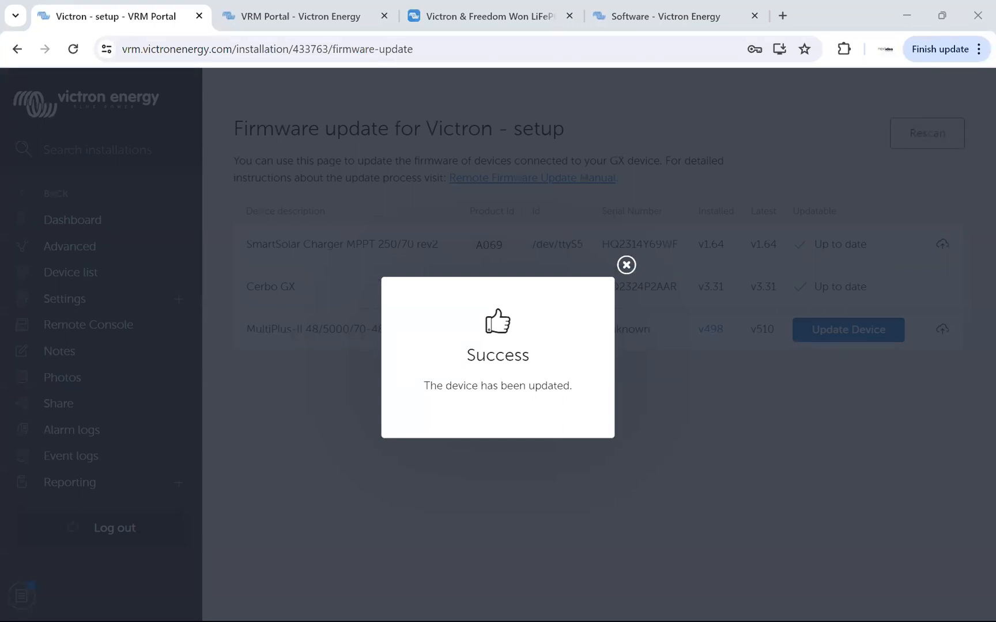
{"action": "left_click", "coordinate": [626, 266]}
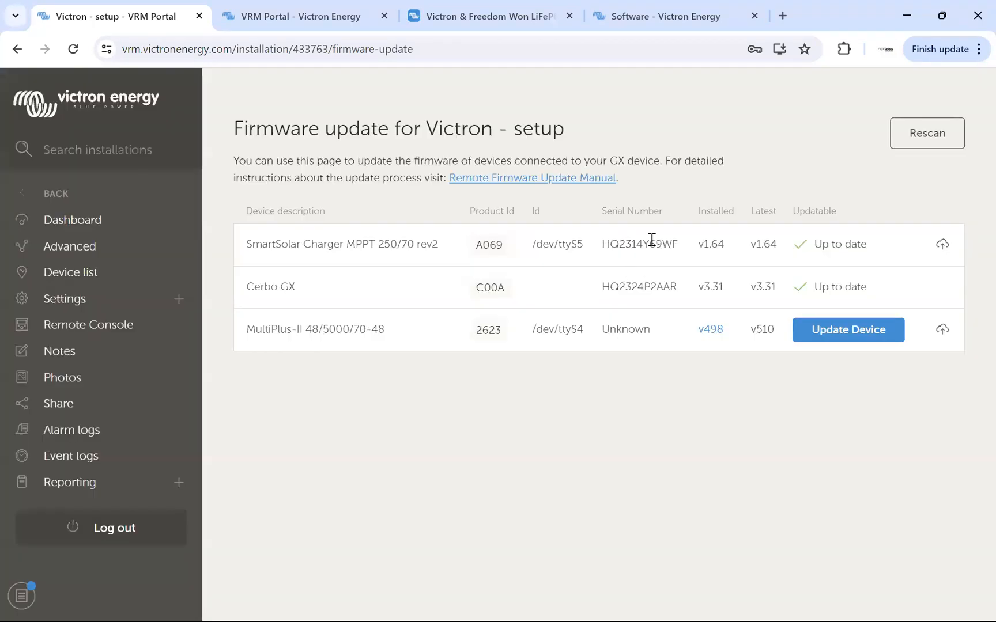
{"action": "left_click_drag", "start_coordinate": [704, 244], "coordinate": [777, 247]}
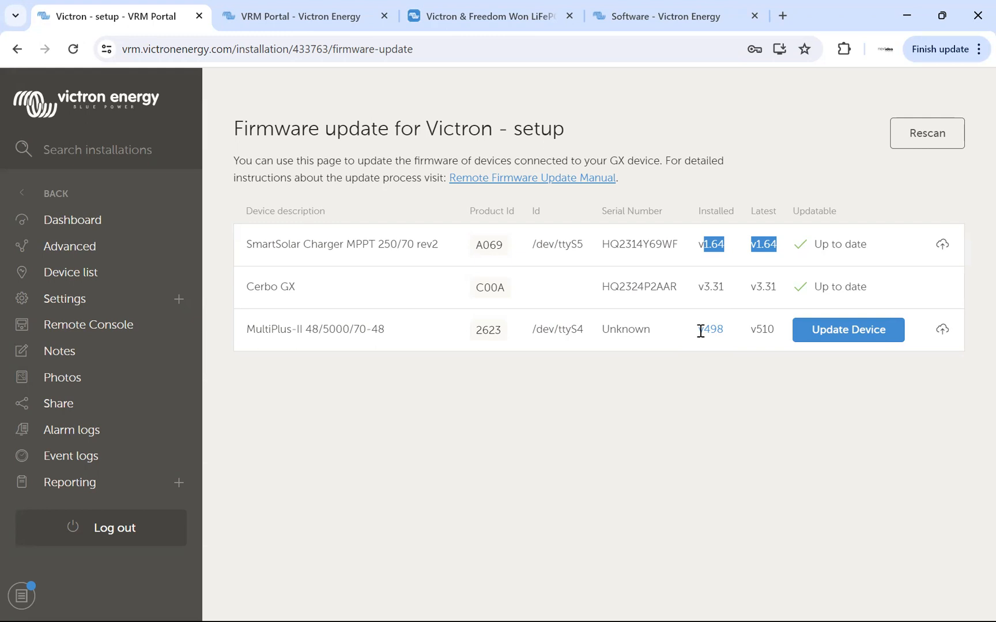
Start the MultiPlus-II 48/5000/70-48 firmware update and review the first four procedure steps, highlighting the power, connection and charge current warnings.
{"action": "left_click", "coordinate": [835, 332]}
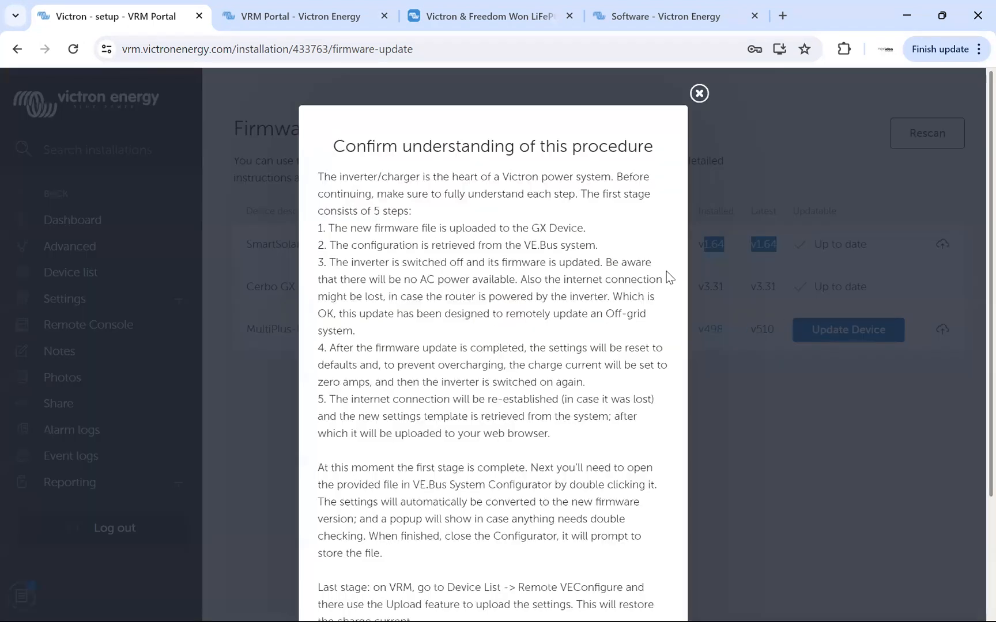
{"action": "scroll", "coordinate": [573, 263], "scroll_direction": "down", "scroll_amount": 2}
{"action": "scroll", "coordinate": [571, 262], "scroll_direction": "up", "scroll_amount": 1}
{"action": "scroll", "coordinate": [567, 260], "scroll_direction": "up", "scroll_amount": 1}
{"action": "left_click_drag", "start_coordinate": [345, 147], "coordinate": [511, 157]}
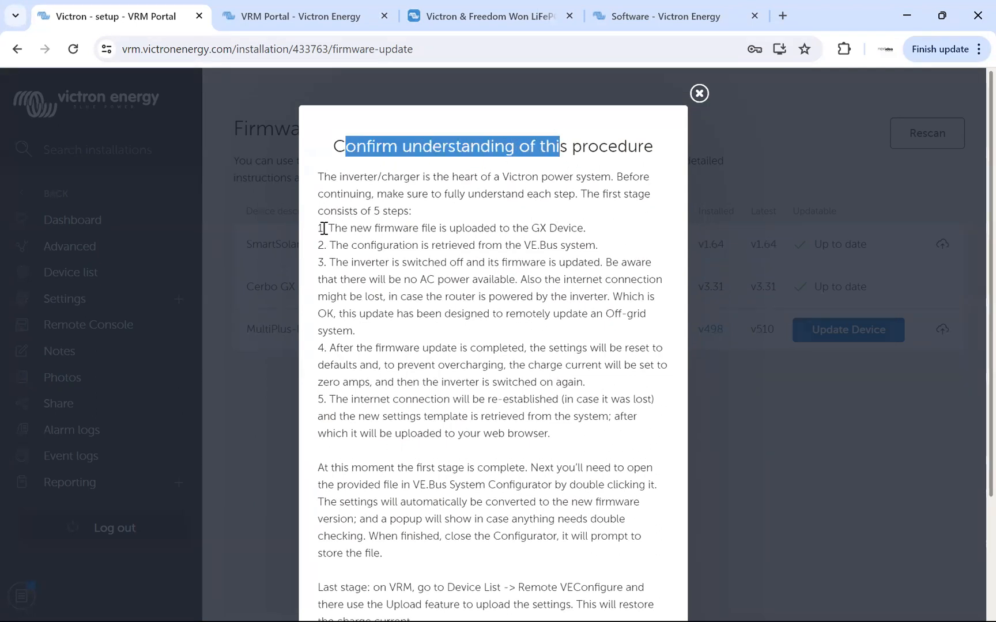
{"action": "mouse_move", "coordinate": [319, 227]}
{"action": "left_mouse_down"}
{"action": "mouse_move", "coordinate": [608, 225]}
{"action": "mouse_move", "coordinate": [354, 264]}
{"action": "mouse_move", "coordinate": [324, 245]}
{"action": "left_mouse_up"}
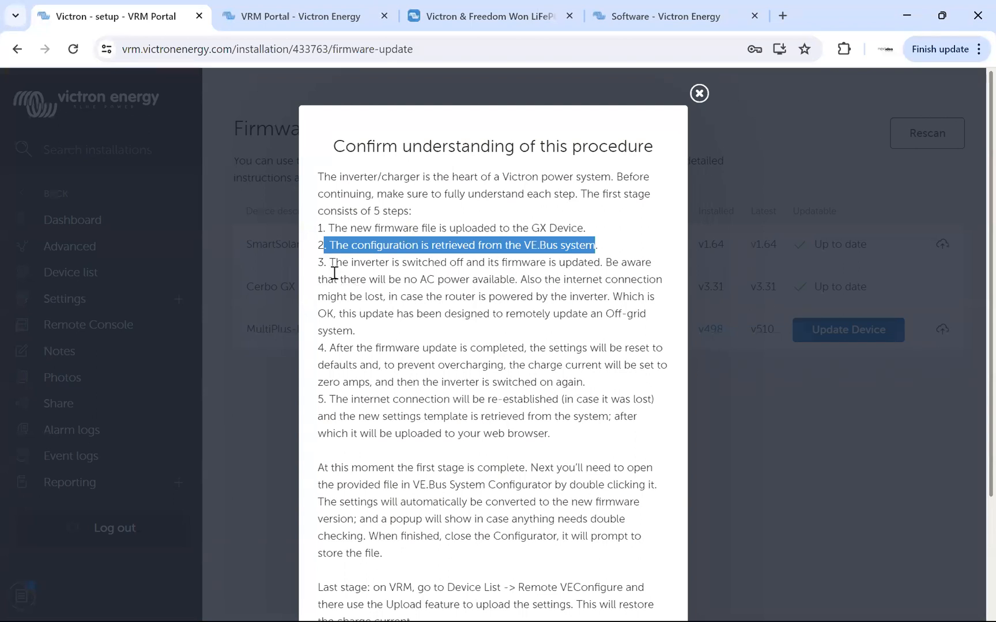
{"action": "left_click_drag", "start_coordinate": [318, 264], "coordinate": [607, 266]}
{"action": "left_click_drag", "start_coordinate": [605, 262], "coordinate": [396, 287]}
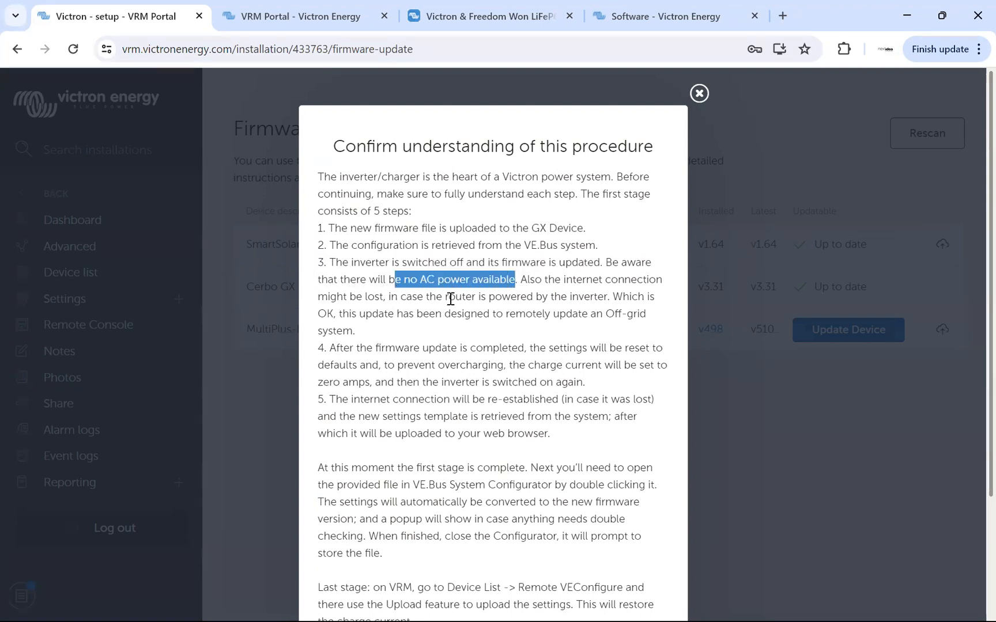
{"action": "left_click_drag", "start_coordinate": [526, 280], "coordinate": [386, 296]}
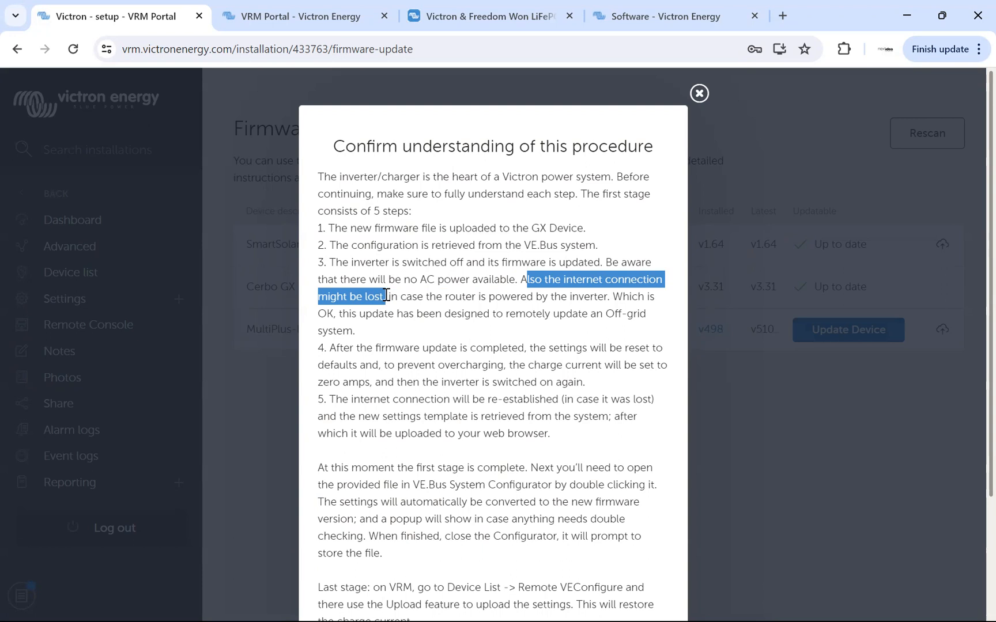
{"action": "left_click_drag", "start_coordinate": [323, 347], "coordinate": [640, 347]}
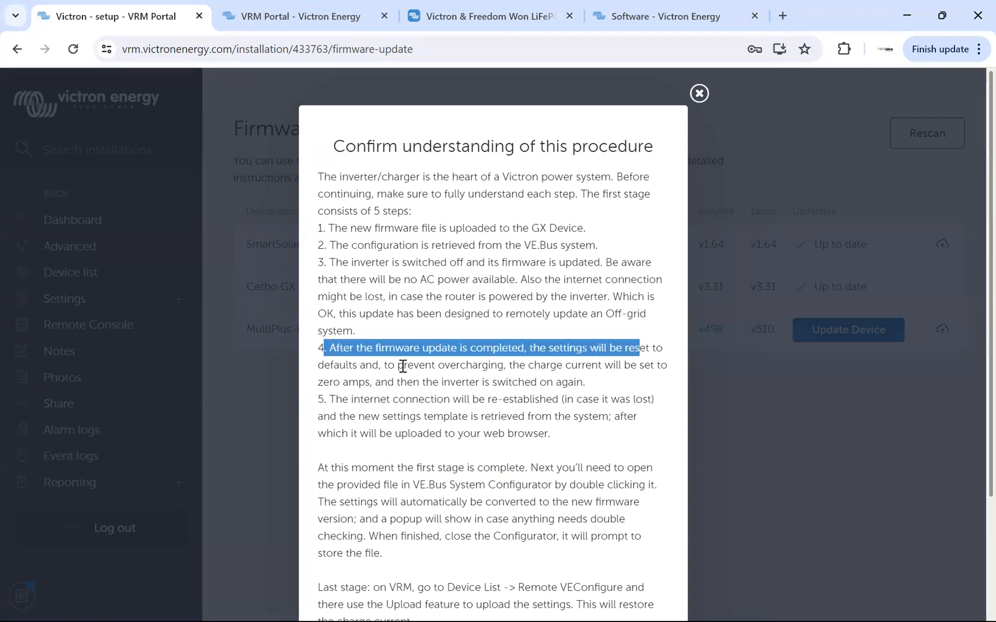
{"action": "mouse_move", "coordinate": [384, 365]}
{"action": "left_mouse_down"}
{"action": "mouse_move", "coordinate": [605, 367]}
{"action": "mouse_move", "coordinate": [476, 383]}
{"action": "mouse_move", "coordinate": [356, 381]}
{"action": "mouse_move", "coordinate": [368, 375]}
{"action": "left_mouse_up"}
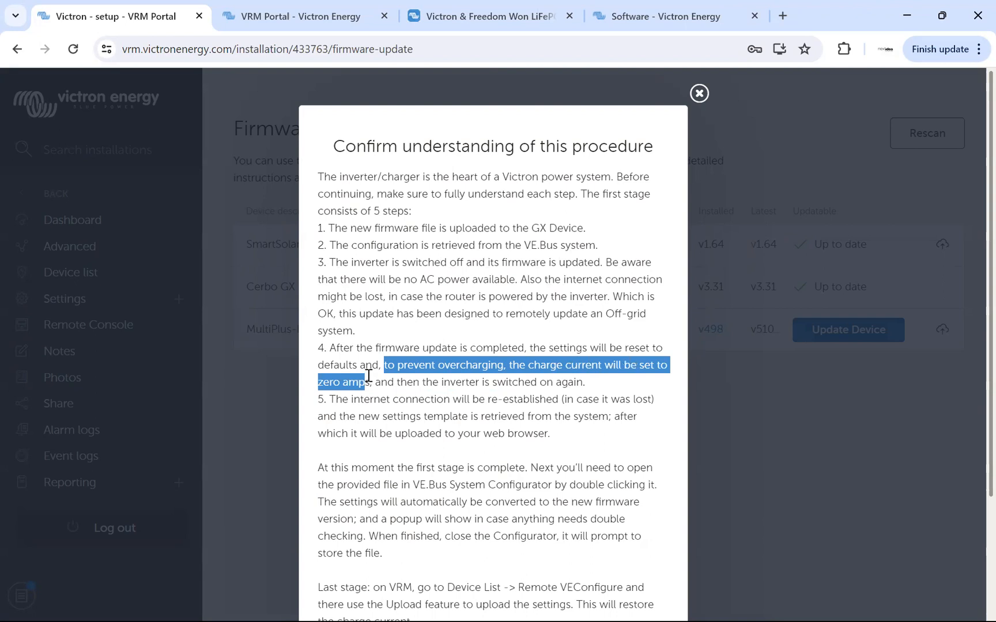
{"action": "left_click", "coordinate": [368, 375]}
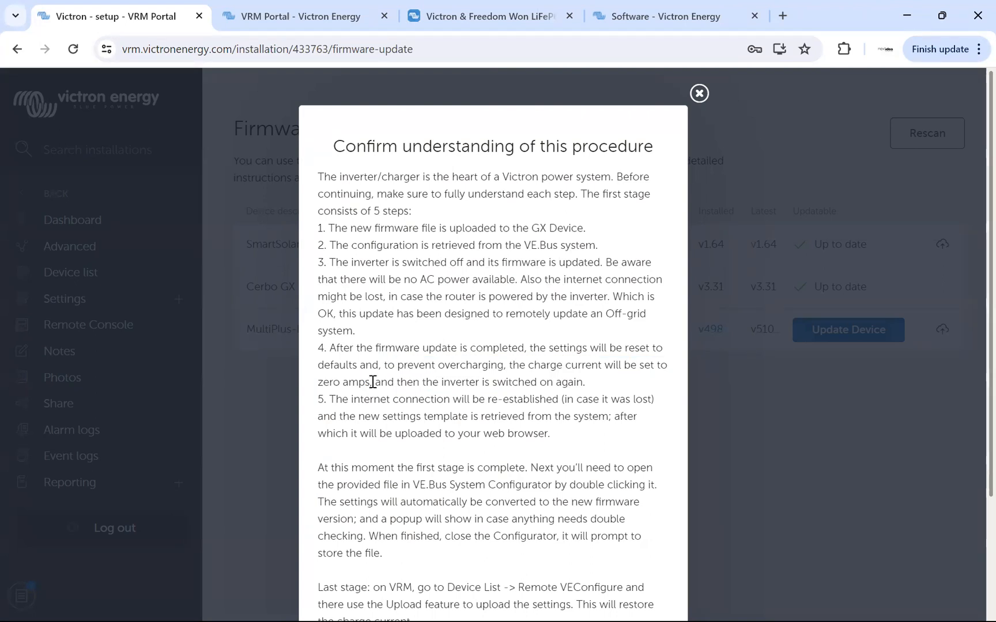
Read the rest of the firmware update procedure, then acknowledge understanding it and confirm.
{"action": "scroll", "coordinate": [404, 358], "scroll_direction": "down", "scroll_amount": 1}
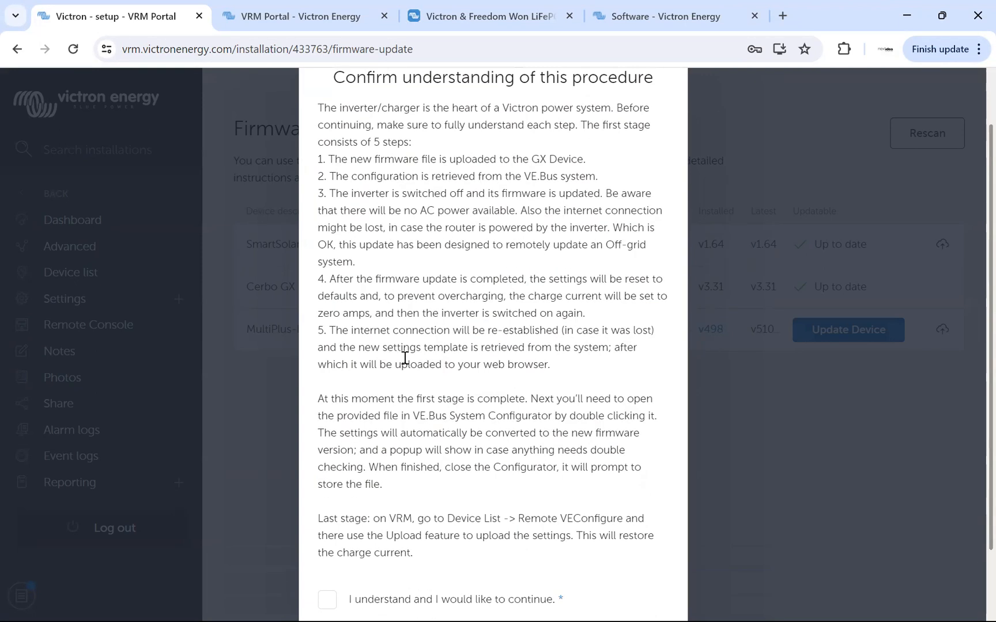
{"action": "scroll", "coordinate": [405, 358], "scroll_direction": "down", "scroll_amount": 1}
{"action": "left_click", "coordinate": [362, 519]}
{"action": "left_click", "coordinate": [464, 514]}
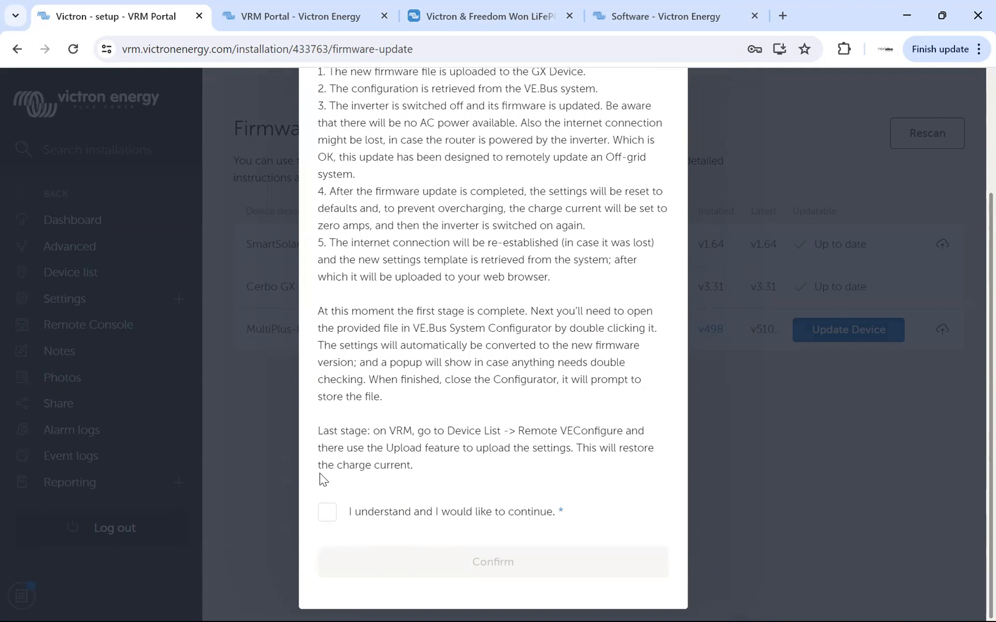
{"action": "left_click", "coordinate": [329, 516]}
{"action": "left_click", "coordinate": [484, 565]}
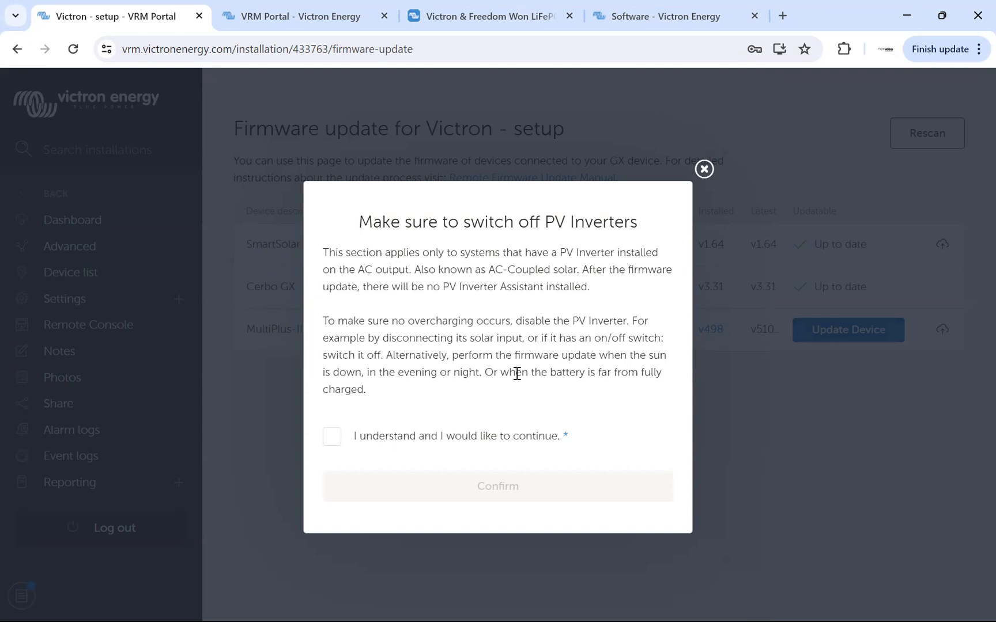
Highlight the heading about switching off PV inverters, then acknowledge and confirm that notice.
{"action": "left_click_drag", "start_coordinate": [361, 222], "coordinate": [637, 223]}
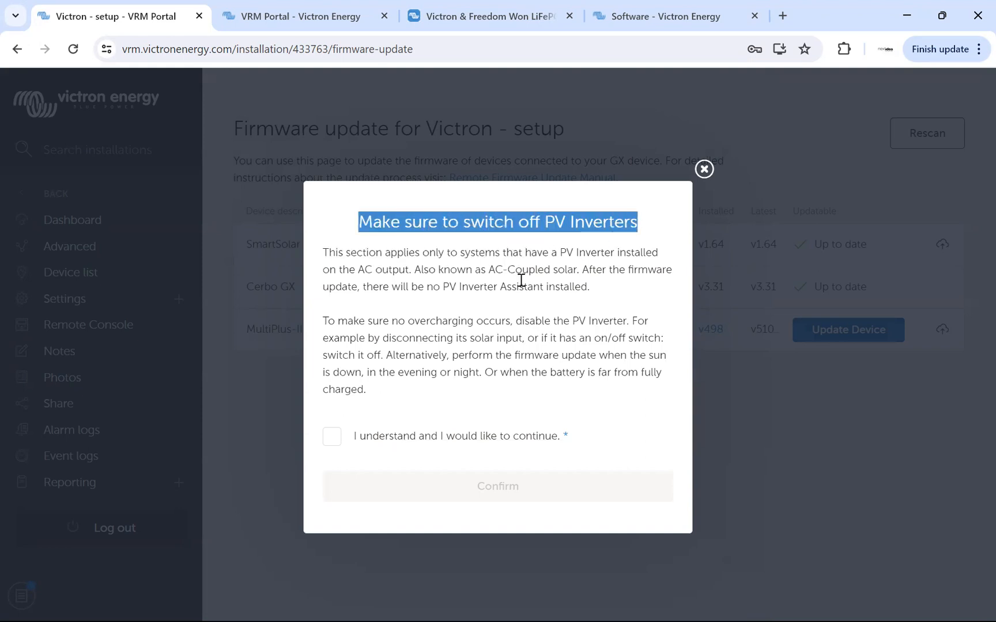
{"action": "left_click", "coordinate": [331, 437]}
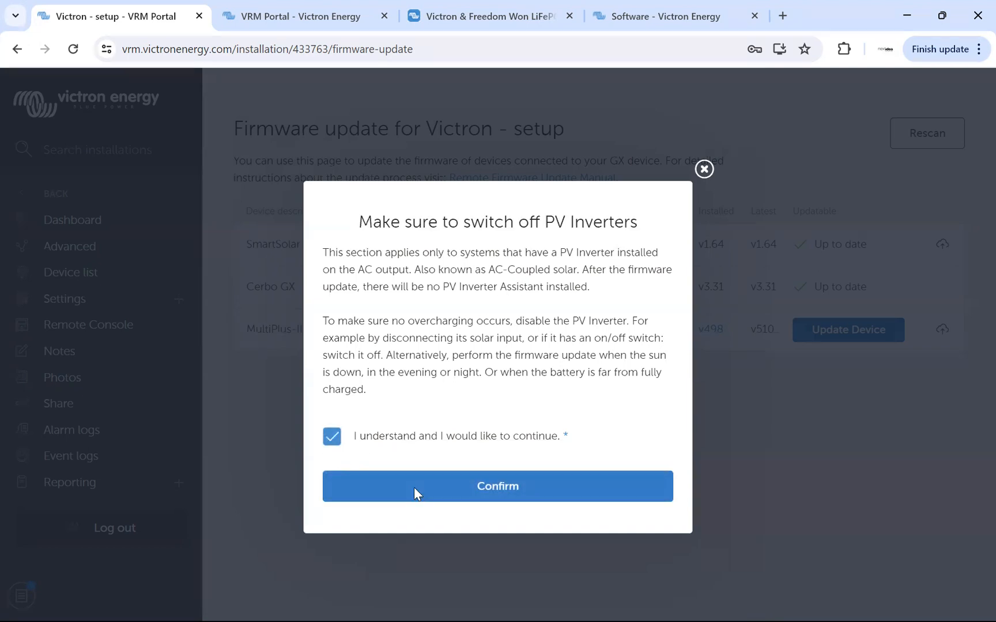
{"action": "left_click", "coordinate": [414, 488]}
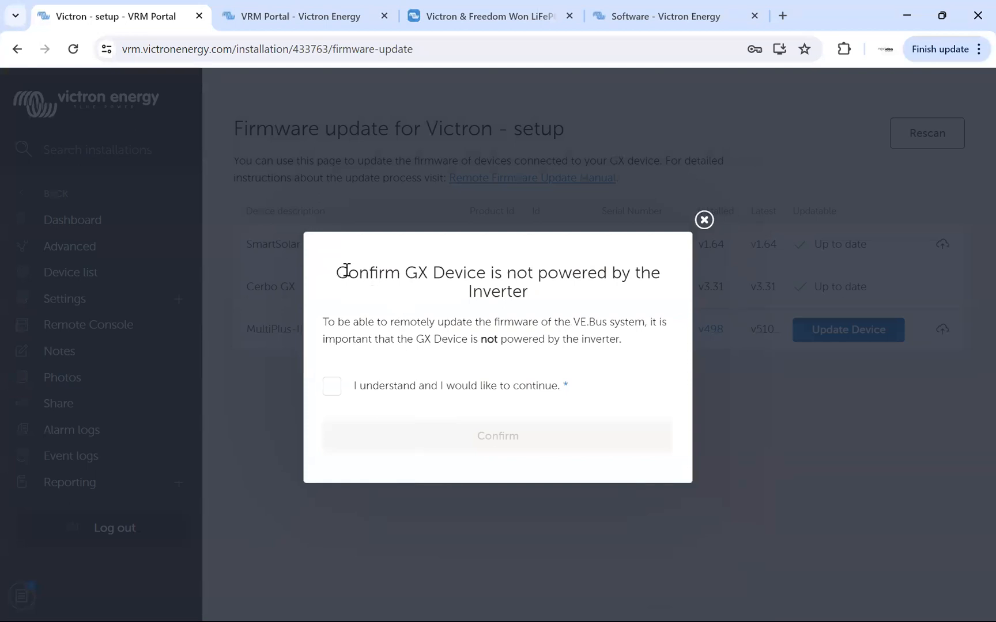
Highlight the heading about the GX device's power source, then acknowledge and confirm it is not powered by the inverter.
{"action": "left_click_drag", "start_coordinate": [336, 271], "coordinate": [599, 295]}
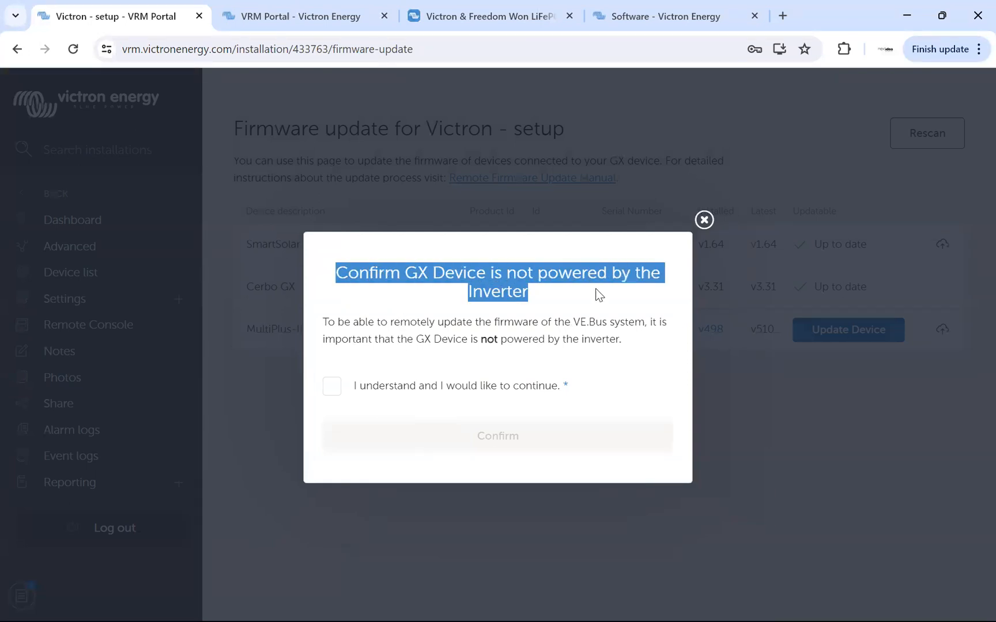
{"action": "left_click", "coordinate": [537, 320]}
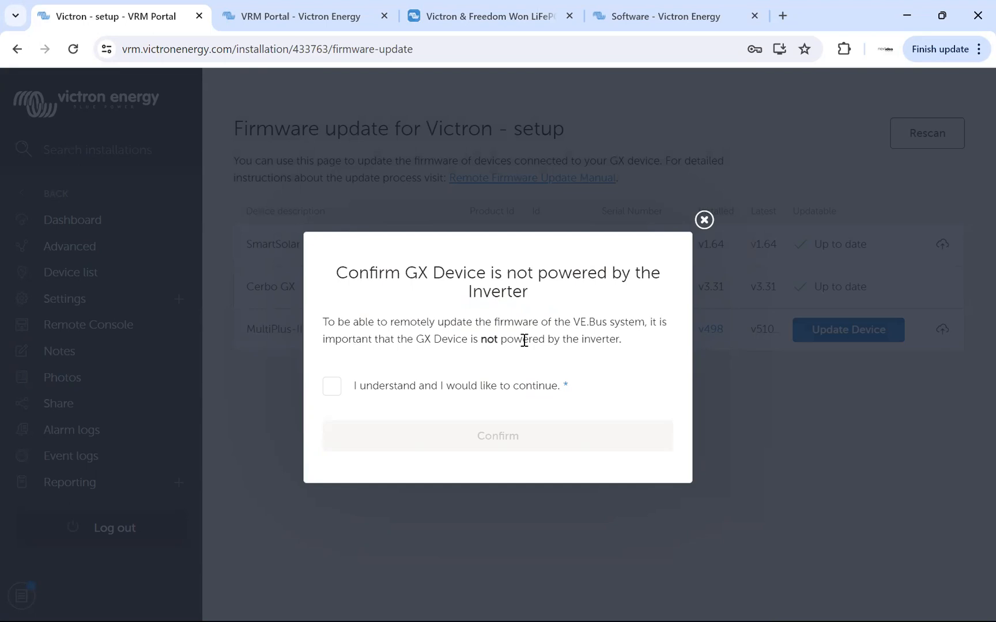
{"action": "left_click", "coordinate": [336, 392]}
{"action": "left_click", "coordinate": [335, 390]}
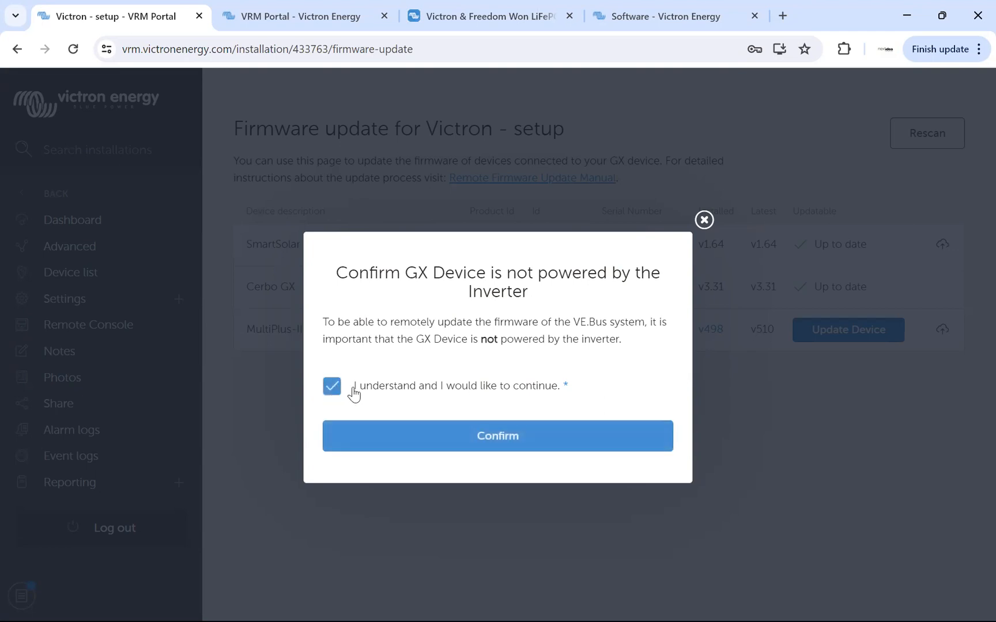
{"action": "left_click", "coordinate": [499, 440]}
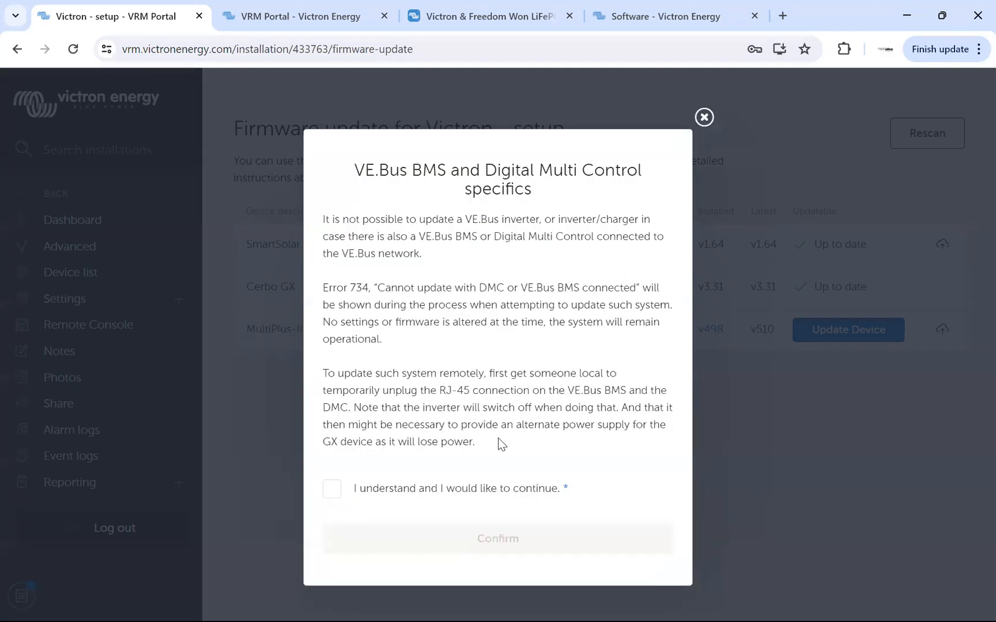
Highlight the VE.Bus BMS and Digital Multi Control mentions in the specifics notice, then acknowledge and confirm it.
{"action": "left_click_drag", "start_coordinate": [354, 168], "coordinate": [643, 194]}
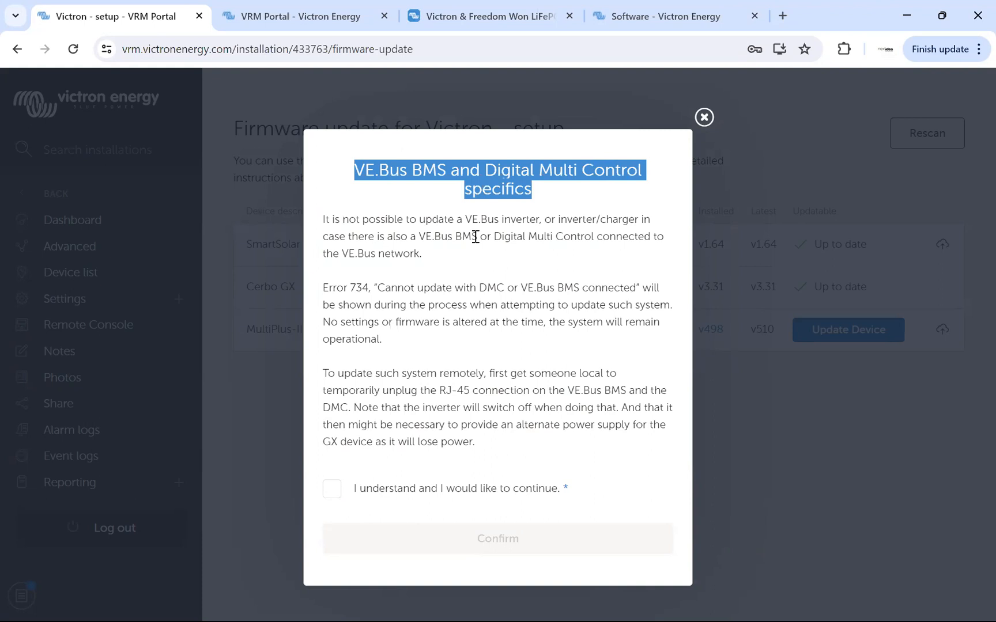
{"action": "left_click_drag", "start_coordinate": [419, 237], "coordinate": [596, 239]}
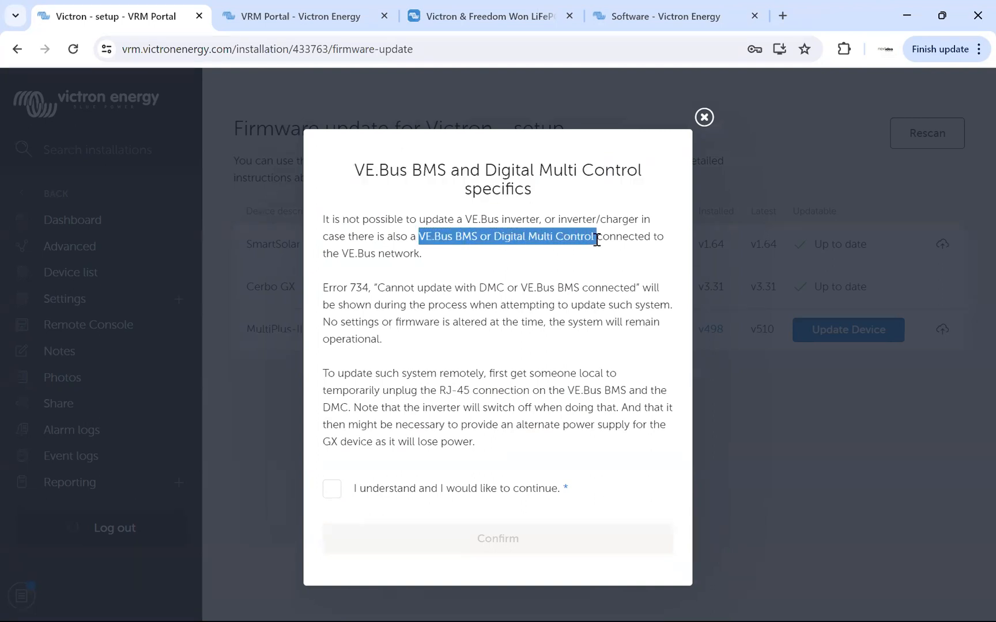
{"action": "left_click", "coordinate": [456, 237]}
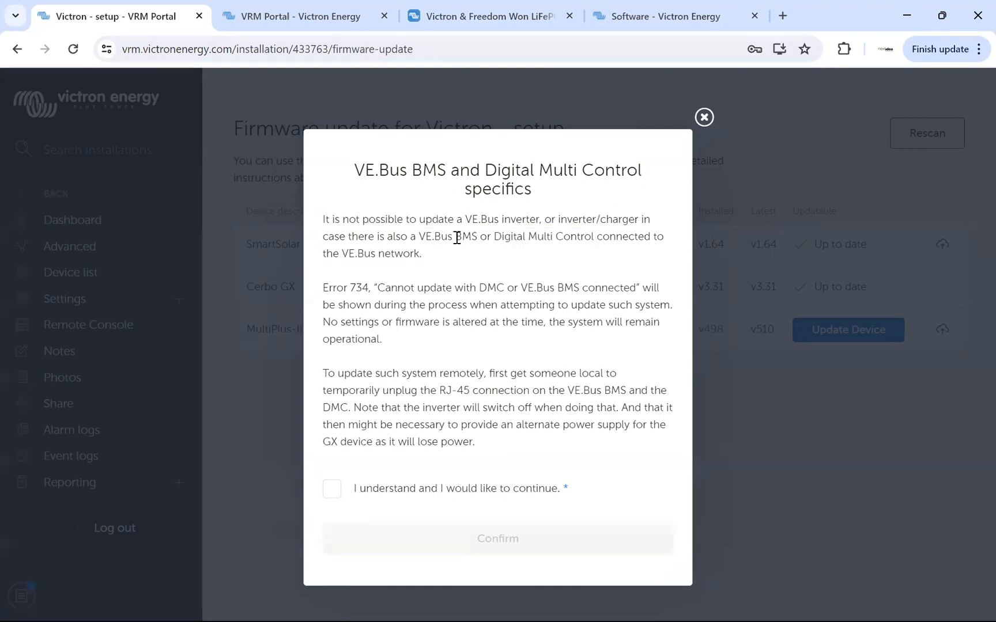
{"action": "left_click_drag", "start_coordinate": [417, 237], "coordinate": [480, 241]}
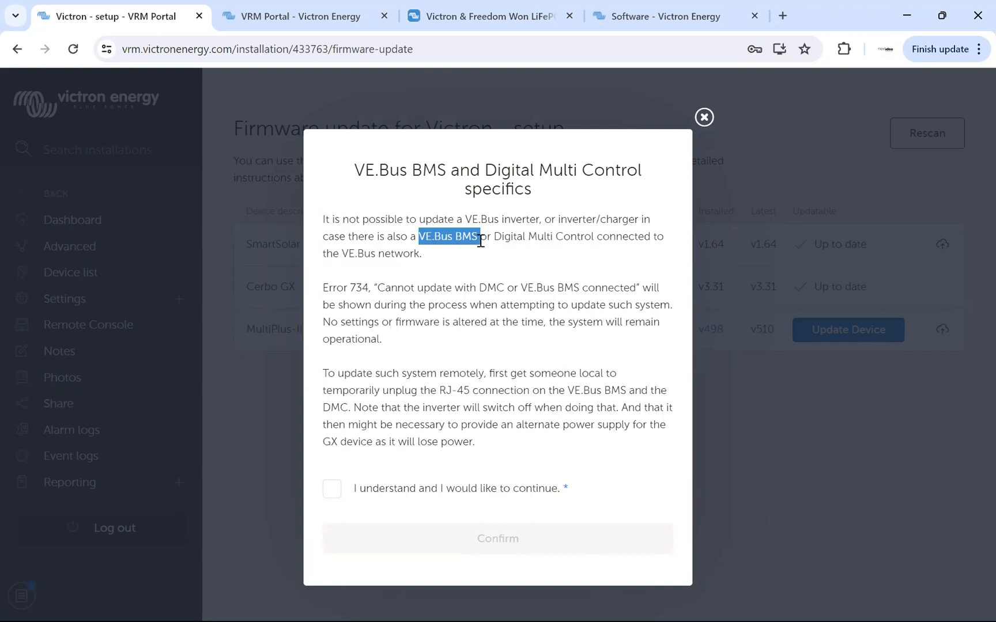
{"action": "left_click", "coordinate": [480, 240]}
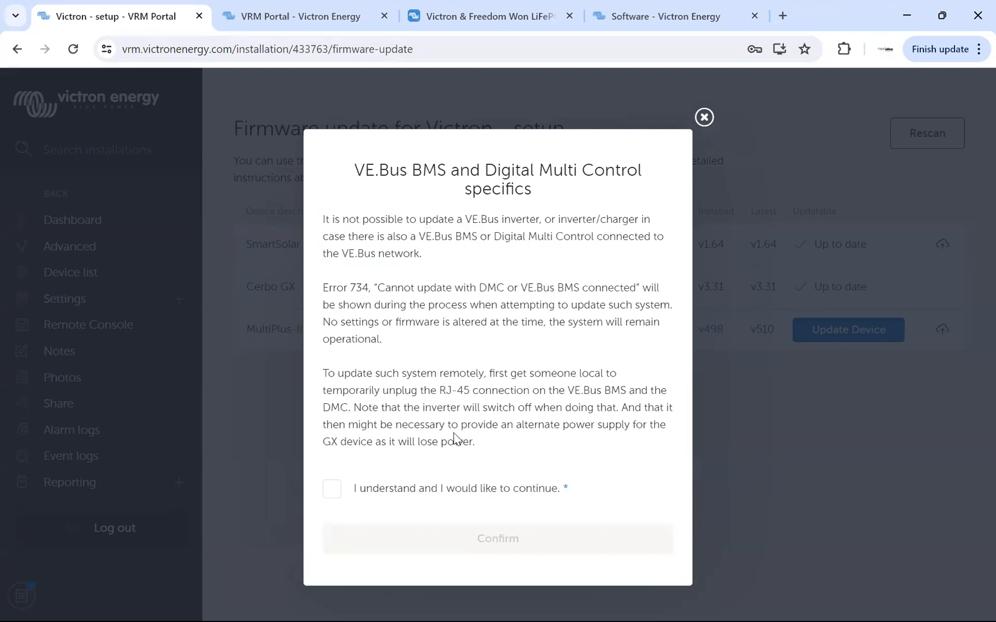
{"action": "left_click", "coordinate": [331, 490]}
{"action": "left_click", "coordinate": [453, 541]}
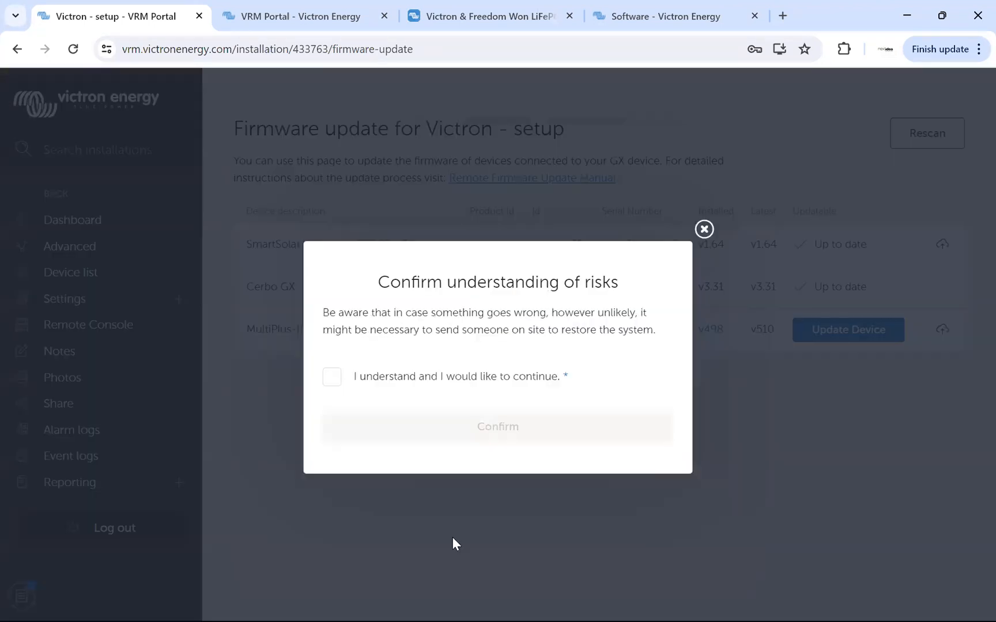
Highlight the on-site restore warning, accept the update risks and let the MultiPlus-II firmware update run.
{"action": "left_click_drag", "start_coordinate": [378, 282], "coordinate": [651, 347]}
{"action": "left_click", "coordinate": [394, 330]}
{"action": "left_click_drag", "start_coordinate": [323, 330], "coordinate": [657, 331]}
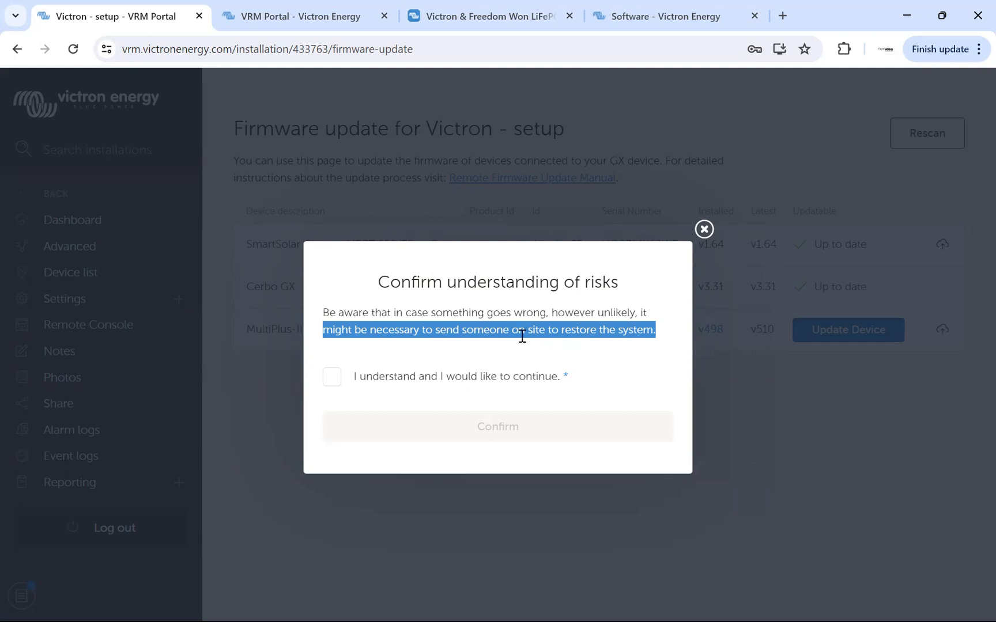
{"action": "left_click", "coordinate": [330, 383]}
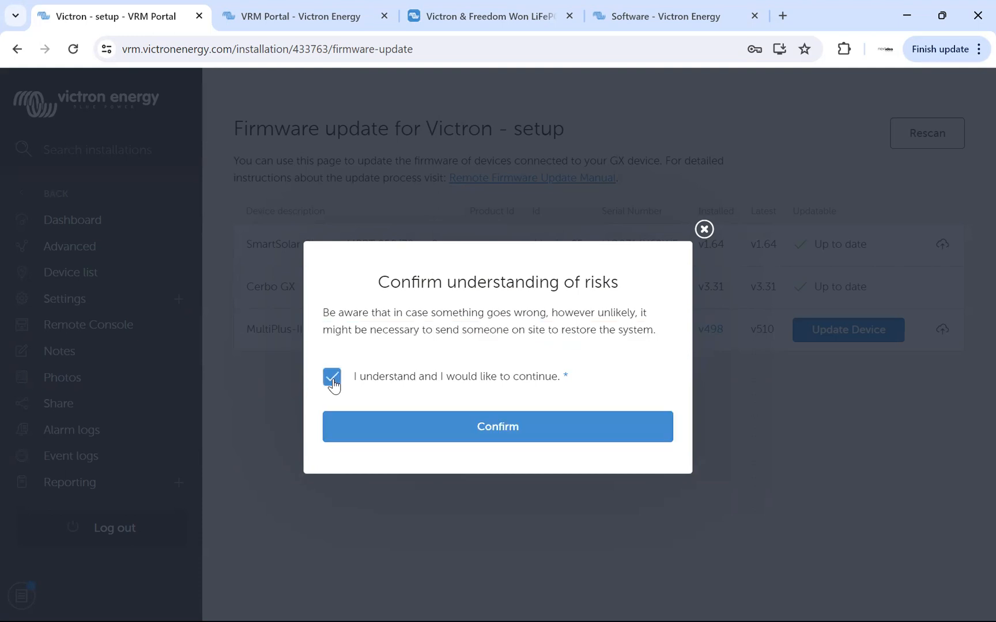
{"action": "left_click", "coordinate": [499, 428]}
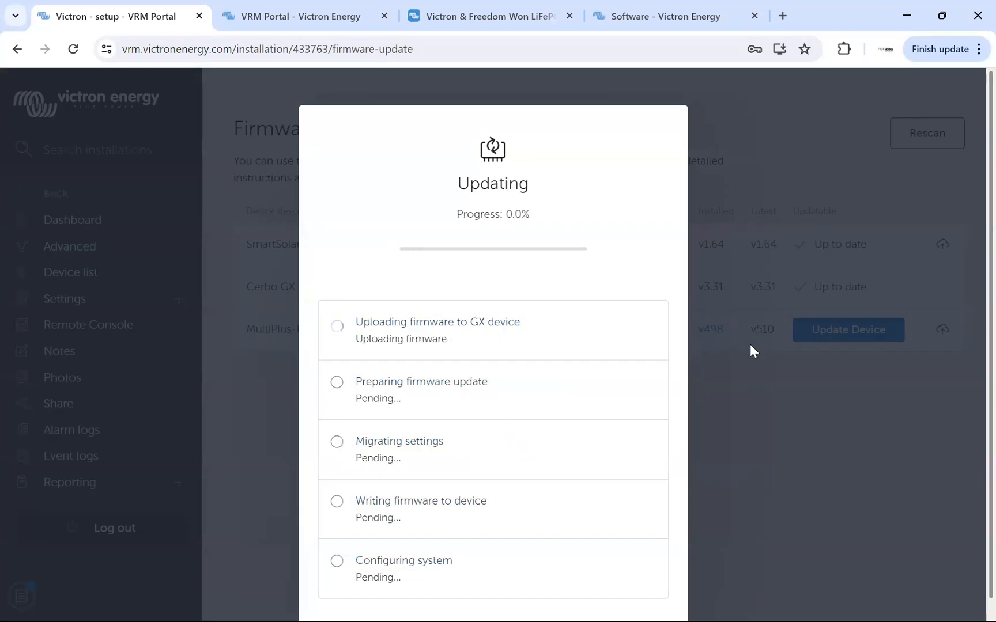
{"action": "scroll", "coordinate": [750, 344], "scroll_direction": "down", "scroll_amount": 1}
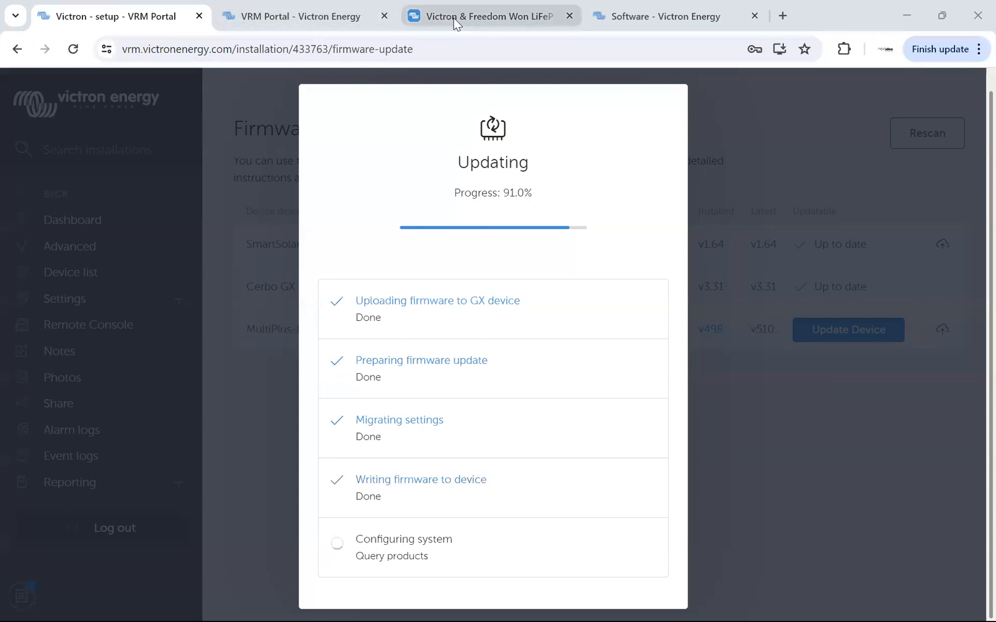
Find the VE Configuration tools for VE.Bus Products on Victron's software downloads page and highlight the page address.
{"action": "left_click", "coordinate": [665, 16]}
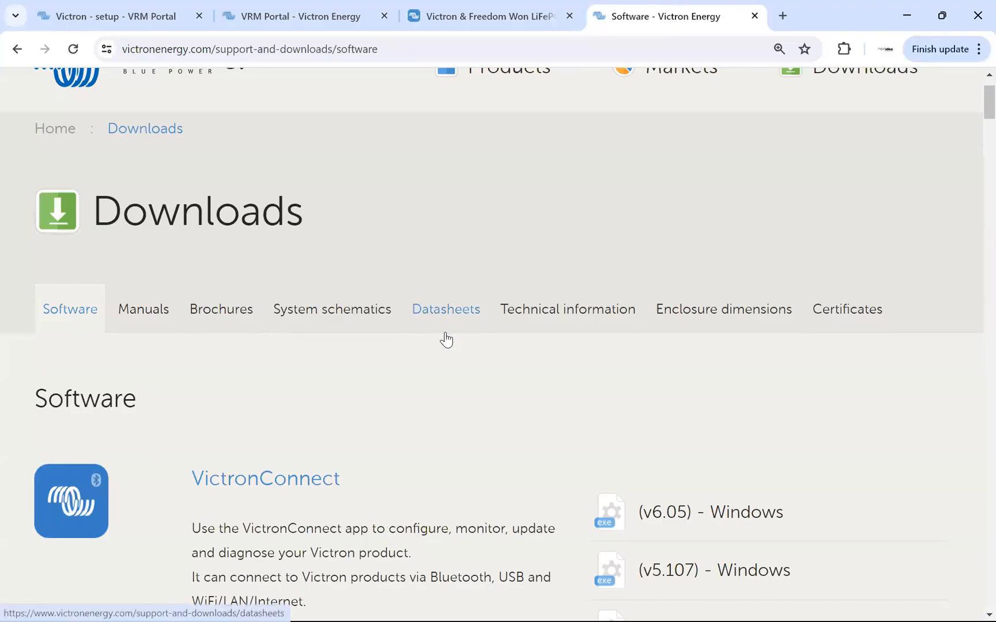
{"action": "scroll", "coordinate": [448, 332], "scroll_direction": "down", "scroll_amount": 10}
{"action": "scroll", "coordinate": [448, 331], "scroll_direction": "down", "scroll_amount": 5}
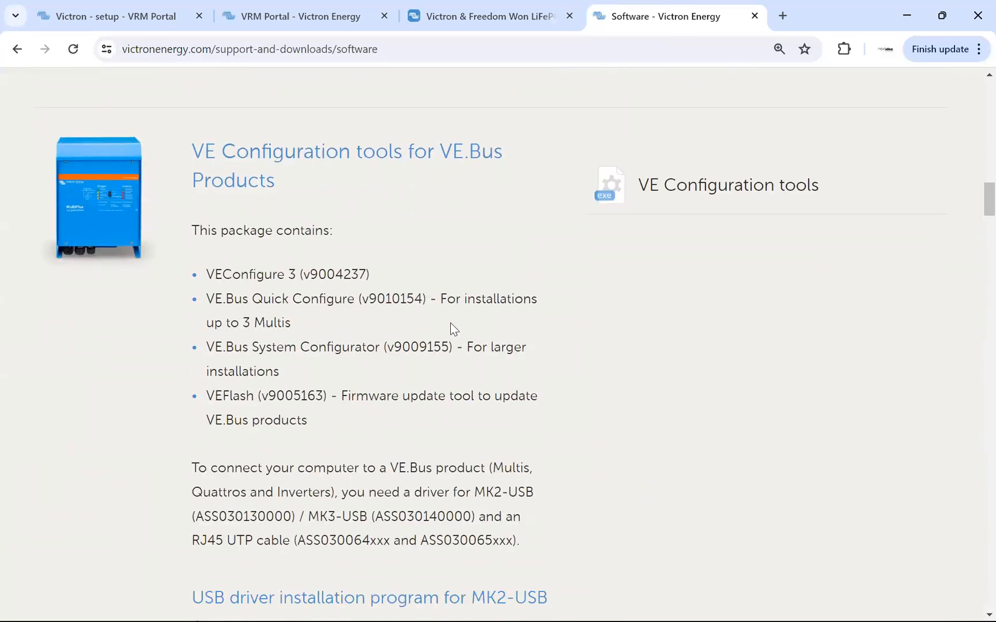
{"action": "left_click_drag", "start_coordinate": [392, 53], "coordinate": [121, 51]}
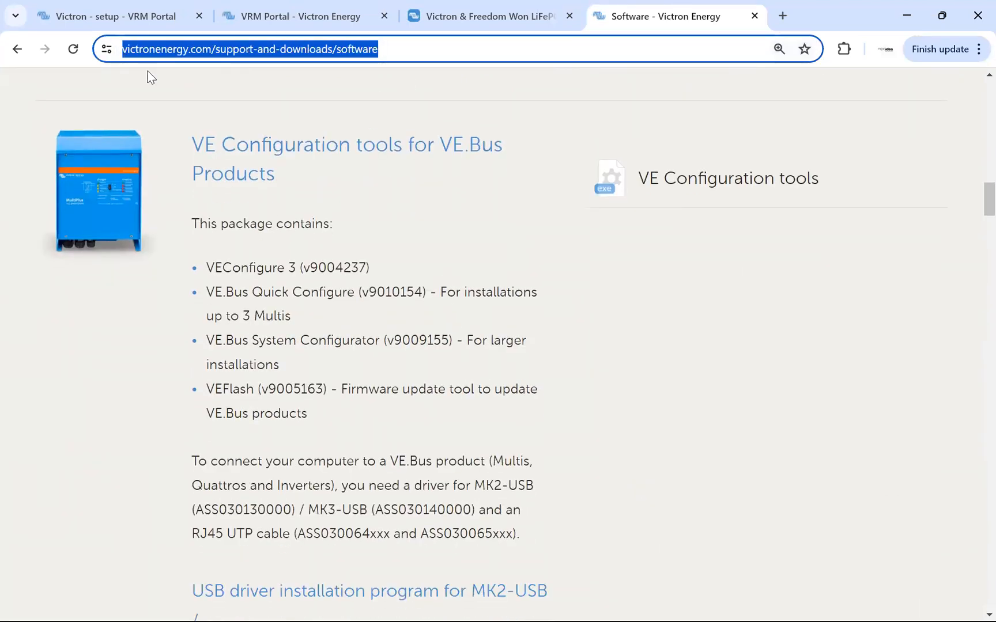
{"action": "left_click", "coordinate": [394, 183]}
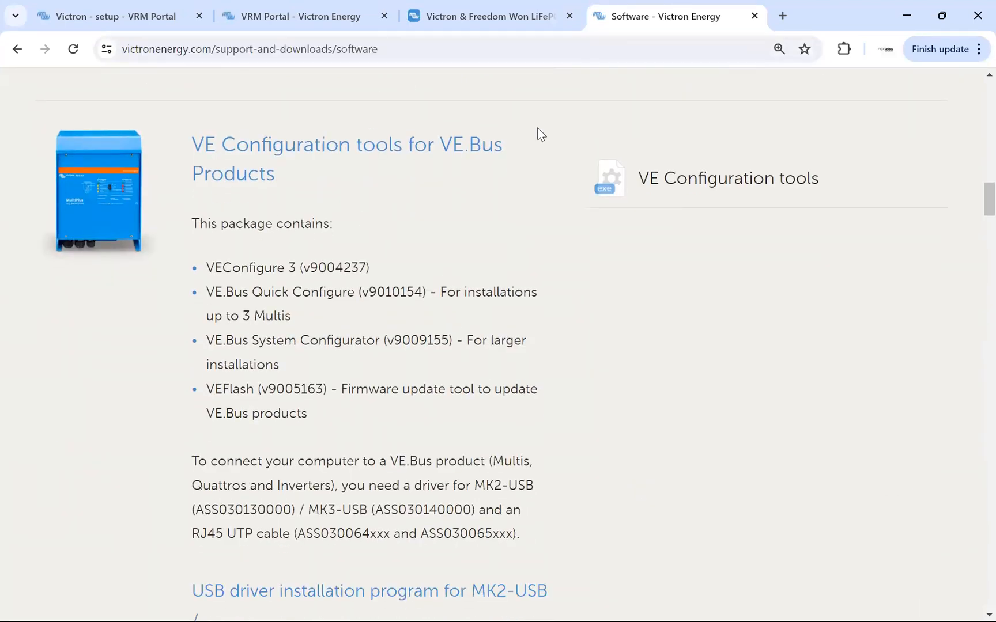
Return to the VRM firmware update page and highlight "and is now switched off" in the update result message.
{"action": "left_click", "coordinate": [117, 20]}
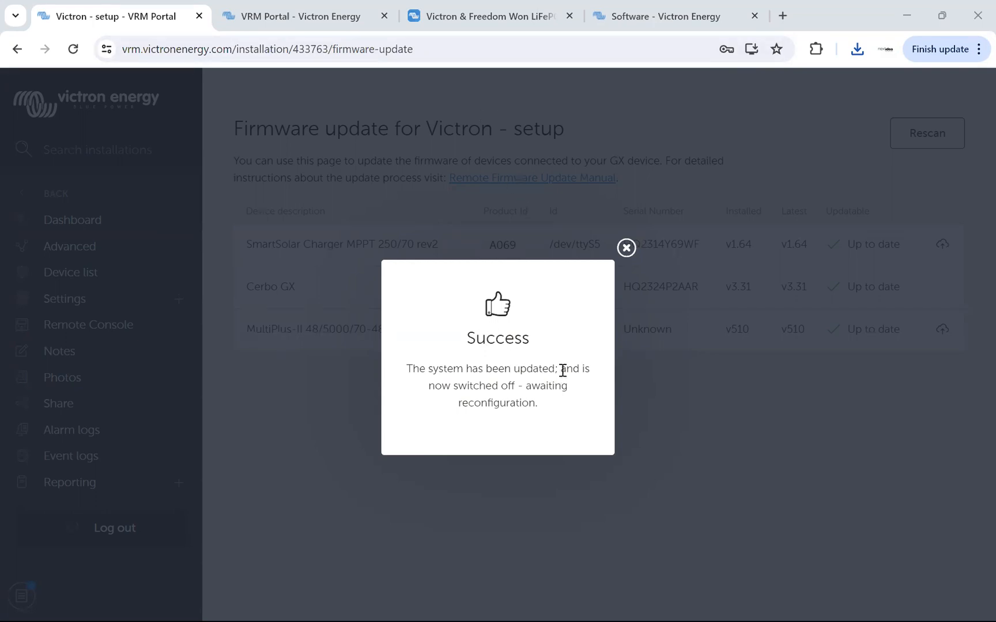
{"action": "left_click_drag", "start_coordinate": [562, 369], "coordinate": [515, 392]}
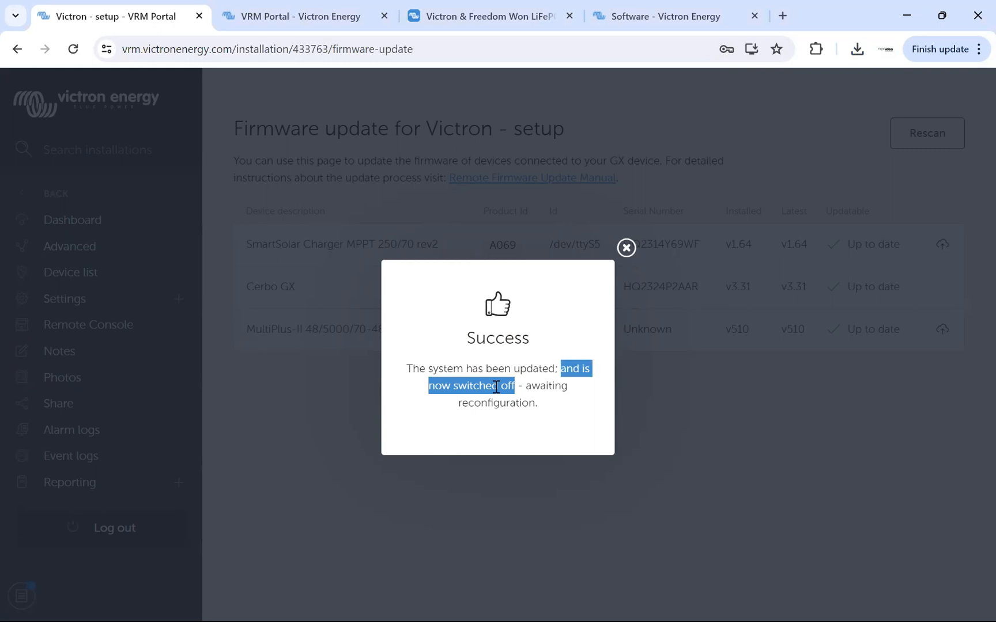
{"action": "left_click", "coordinate": [496, 387]}
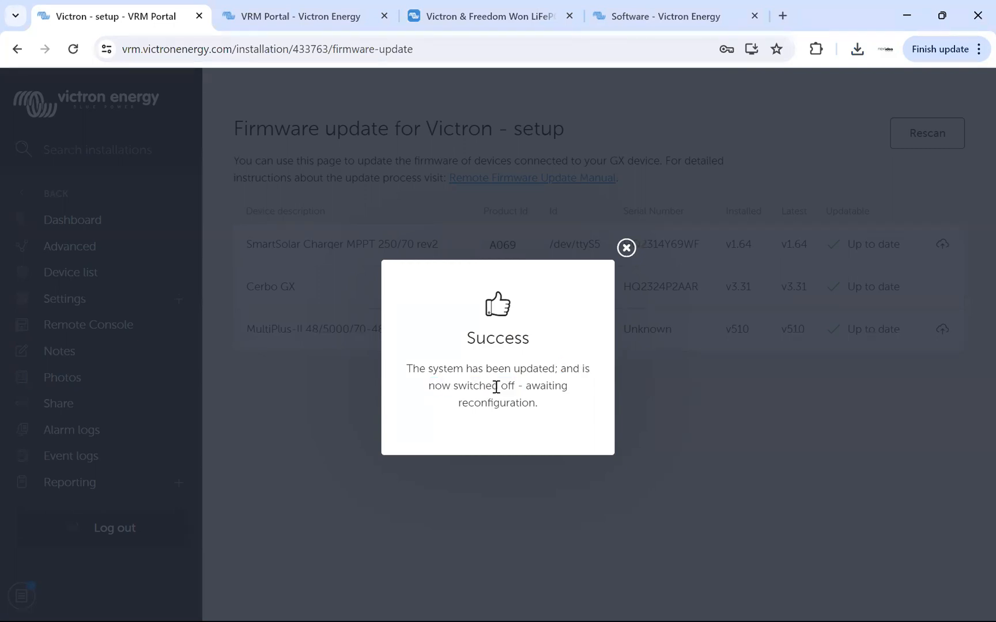
Highlight "awaiting reconfiguration." in the update result message and dismiss the message.
{"action": "left_click_drag", "start_coordinate": [526, 384], "coordinate": [538, 404]}
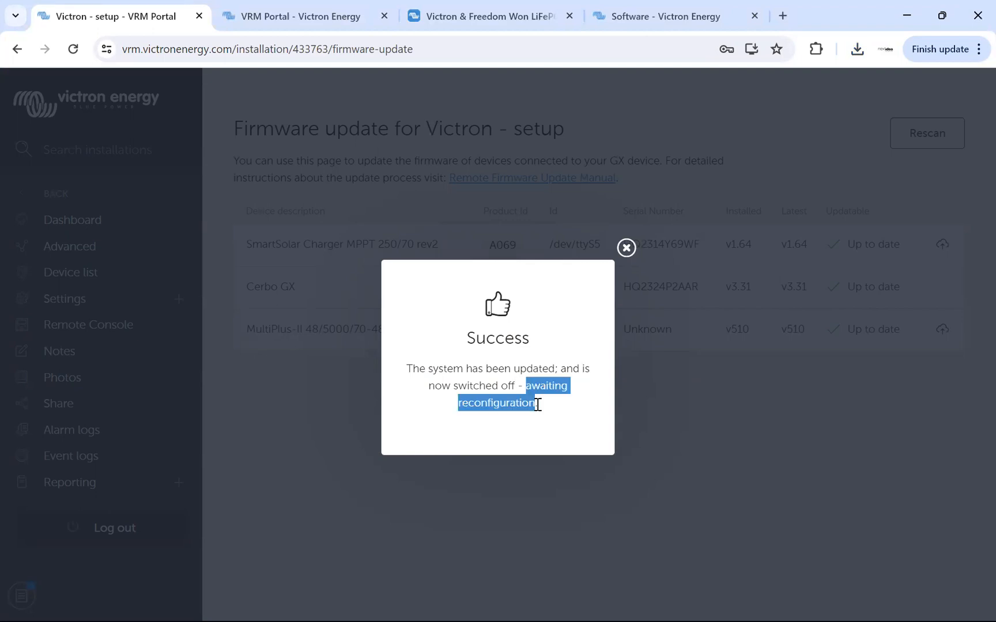
{"action": "left_click", "coordinate": [677, 412]}
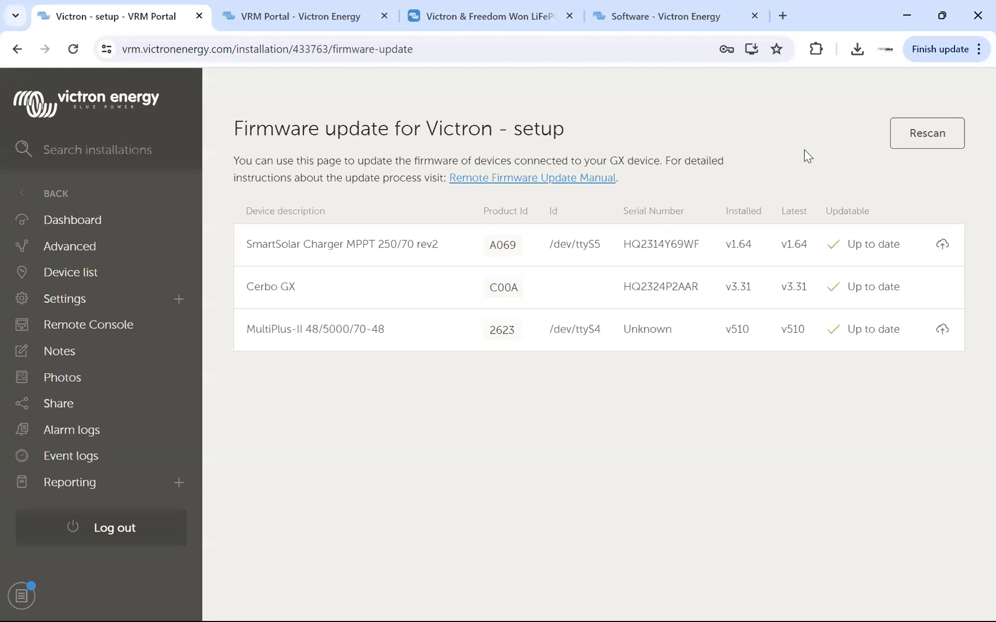
Open the newest downloaded .rvms file in VE.Bus System Configurator and save the converted settings as c0619ab608fb_inst_ttyS4_Interfaces_Mk2_Tunnel_merged.rvms in Downloads.
{"action": "left_click", "coordinate": [856, 52]}
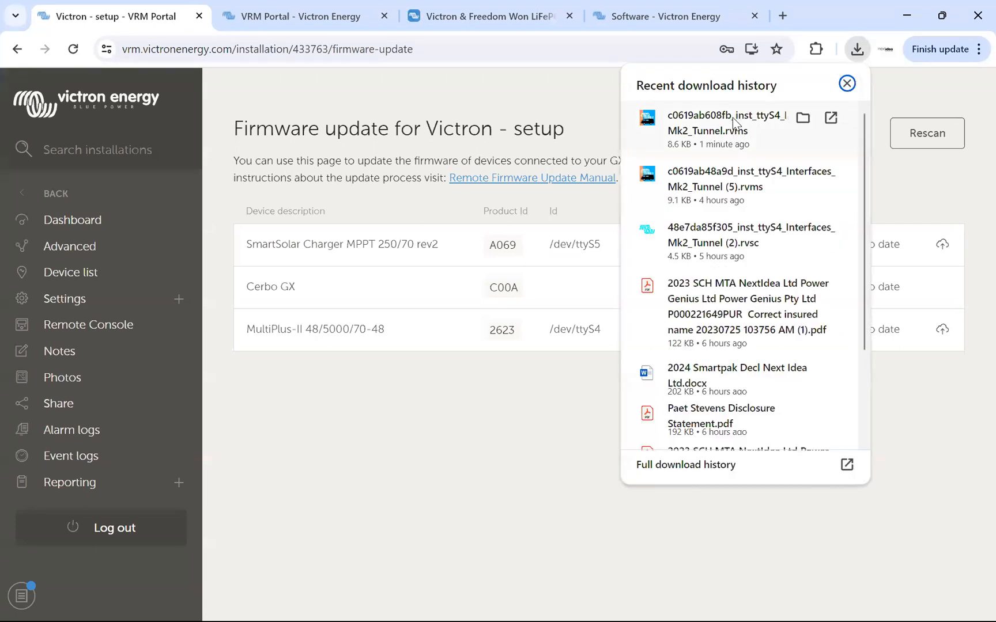
{"action": "left_click", "coordinate": [702, 121]}
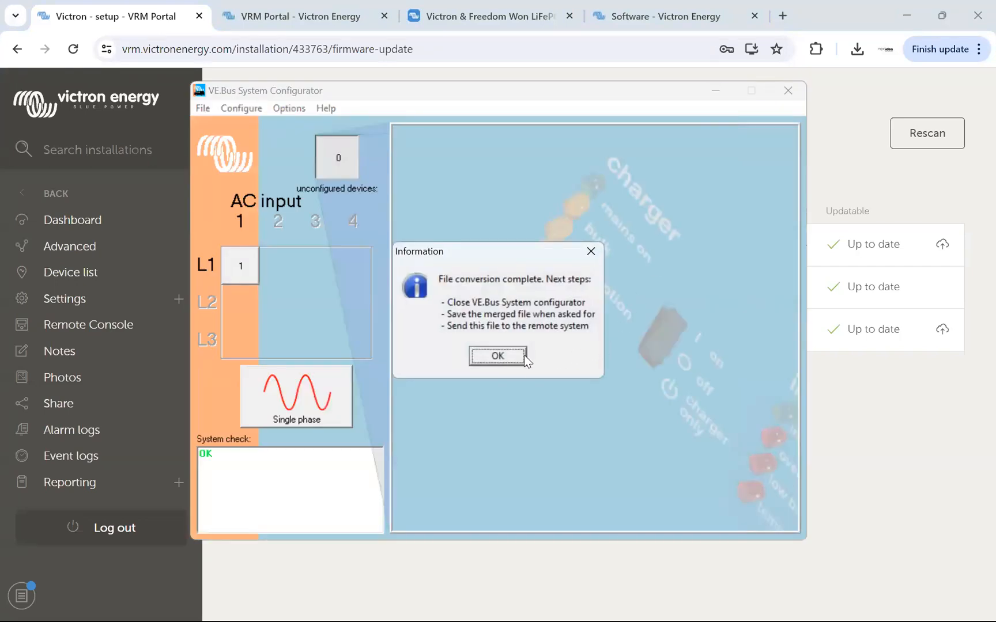
{"action": "left_click", "coordinate": [514, 356]}
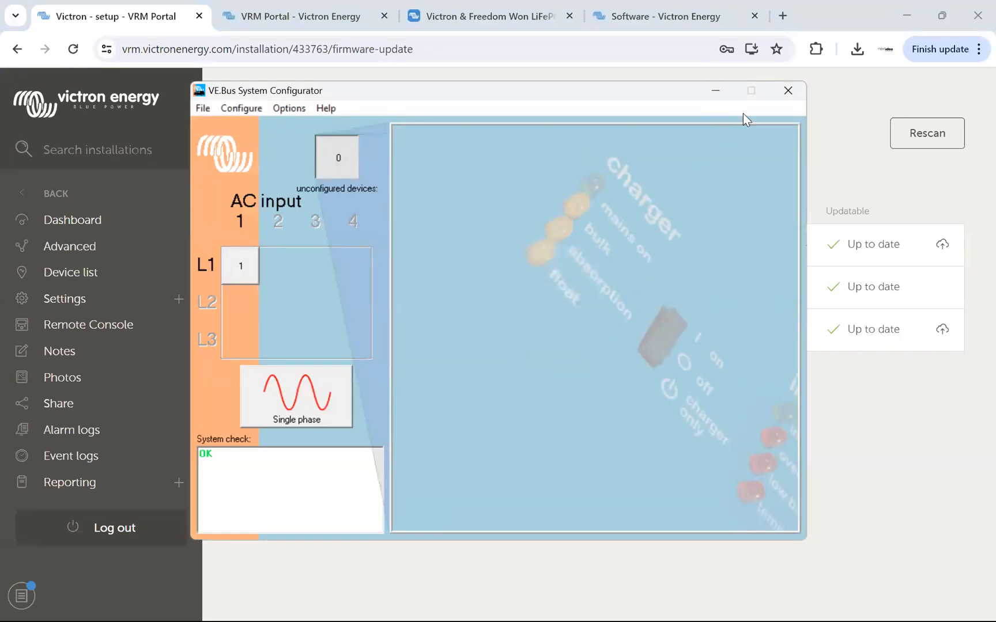
{"action": "left_click", "coordinate": [788, 92]}
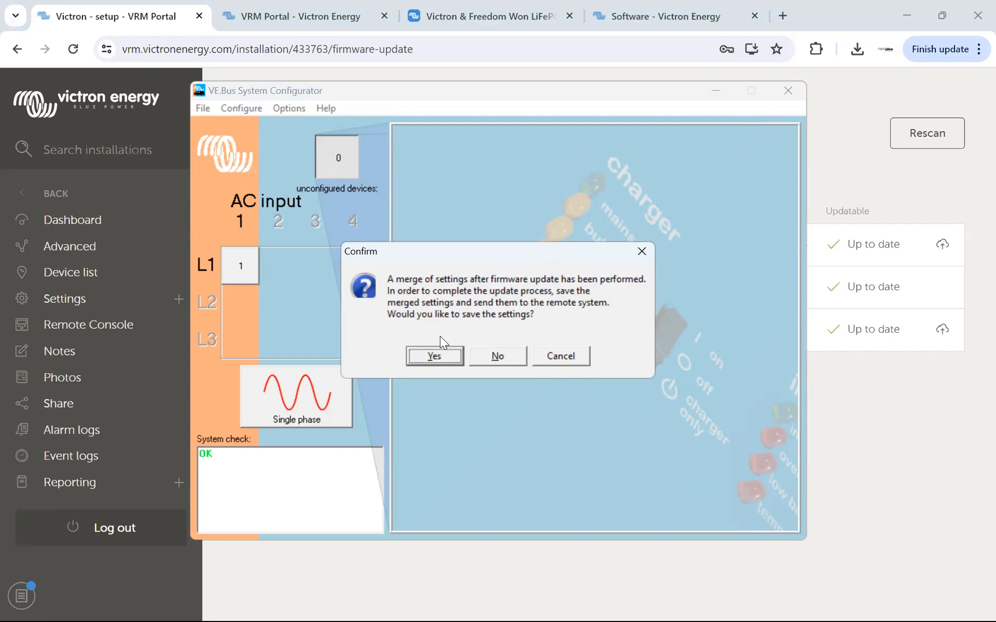
{"action": "left_click", "coordinate": [433, 357]}
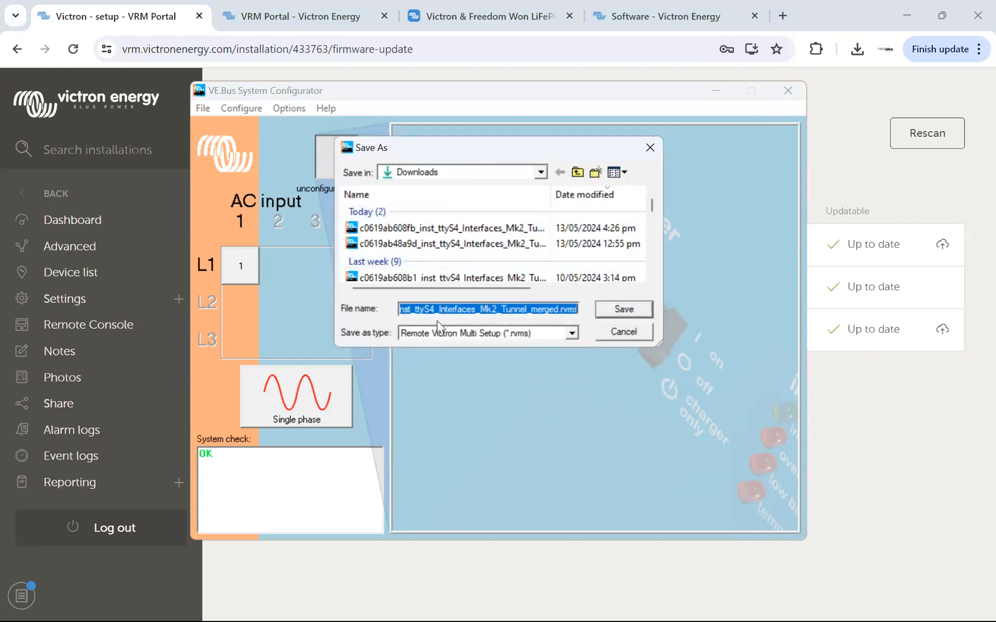
{"action": "left_click", "coordinate": [622, 310]}
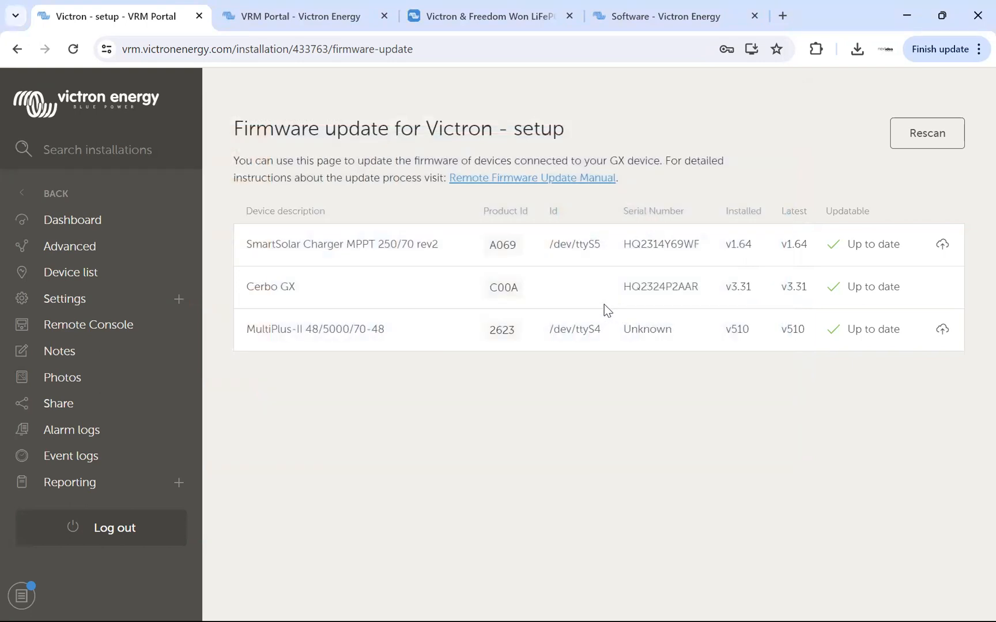
Upload c0619ab608fb_inst_ttyS4_Interfaces_Mk2_Tunnel_merged.rvms to the MultiPlus-II through Remote VEConfigure and dismiss the result message.
{"action": "left_click", "coordinate": [71, 280]}
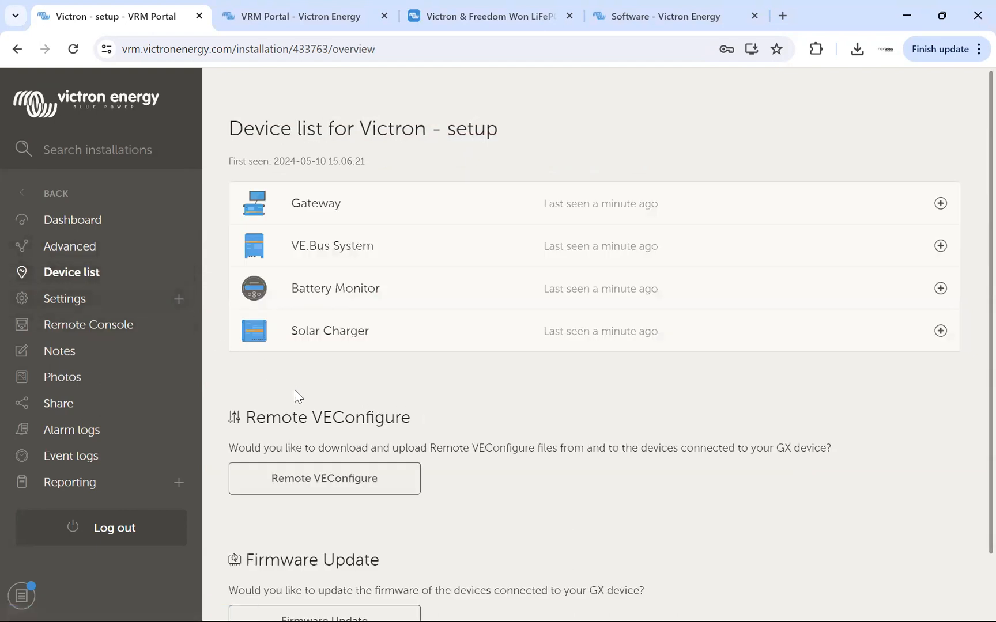
{"action": "left_click", "coordinate": [327, 486]}
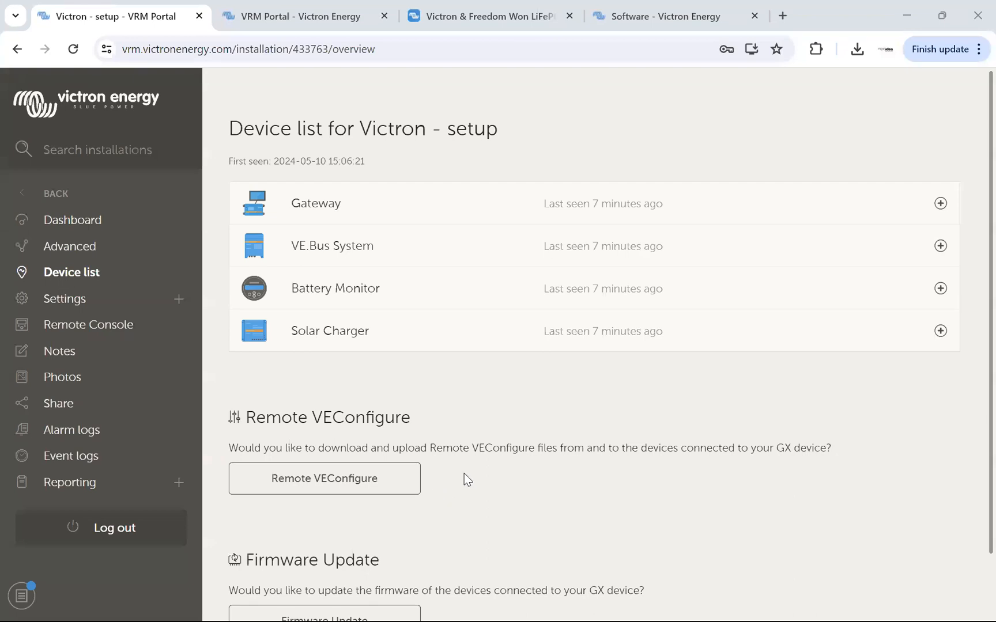
{"action": "scroll", "coordinate": [468, 474], "scroll_direction": "down", "scroll_amount": 1}
{"action": "scroll", "coordinate": [468, 473], "scroll_direction": "up", "scroll_amount": 1}
{"action": "left_click", "coordinate": [316, 486]}
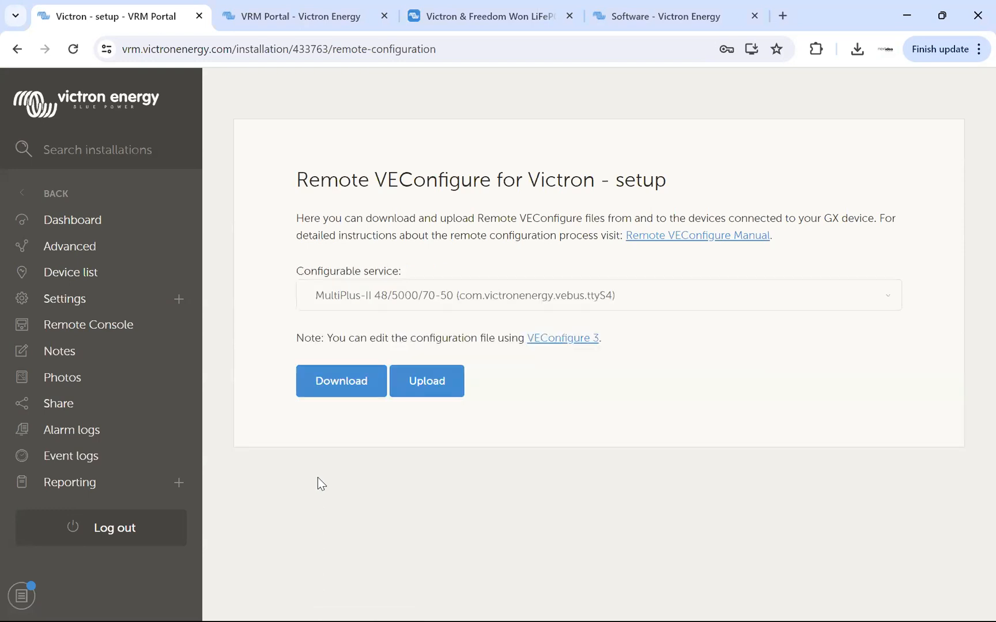
{"action": "left_click", "coordinate": [437, 381]}
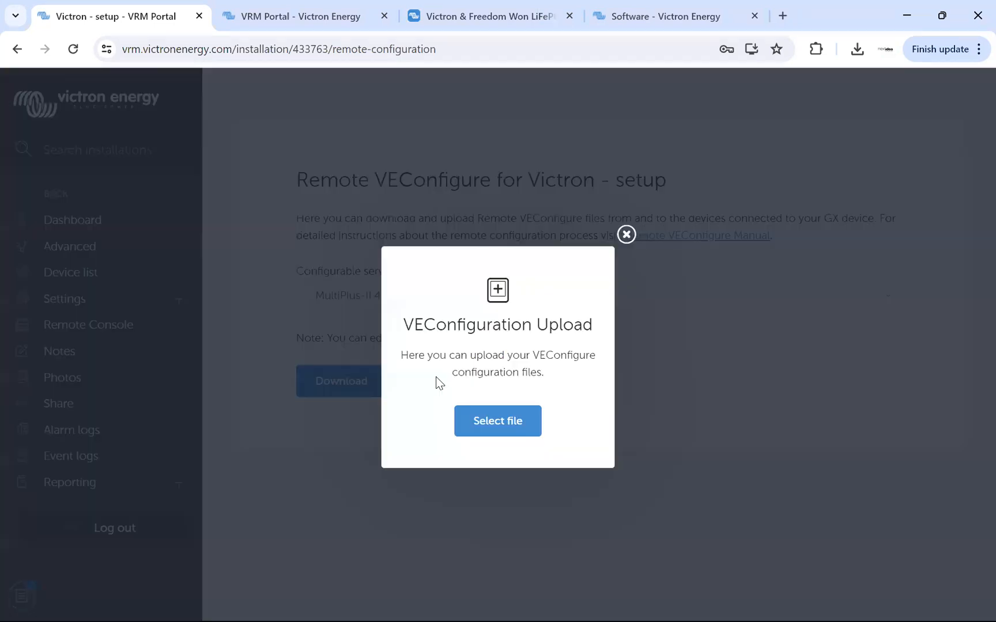
{"action": "left_click", "coordinate": [506, 420]}
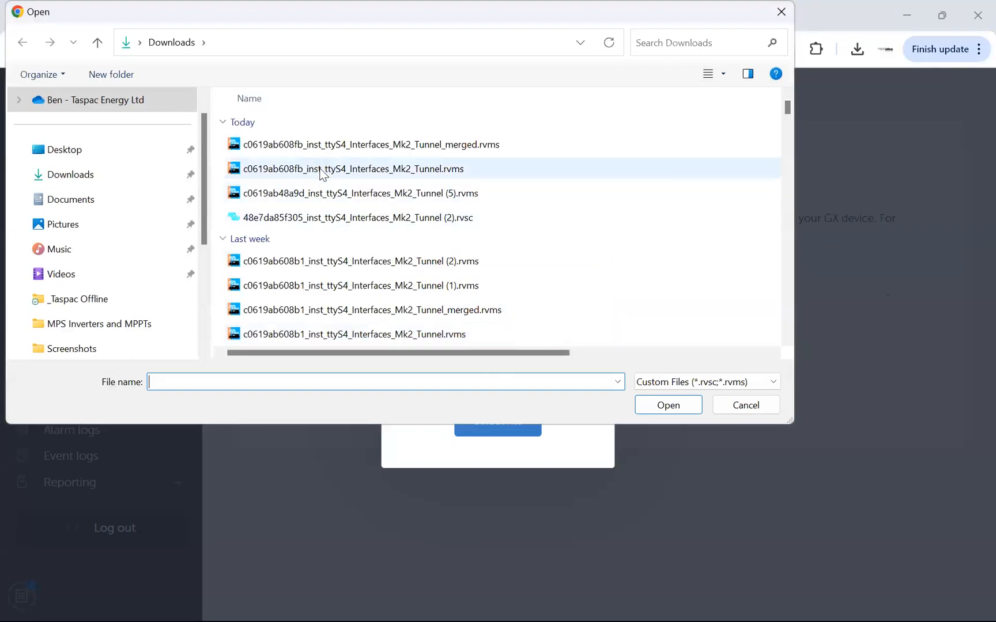
{"action": "double_click", "coordinate": [314, 145]}
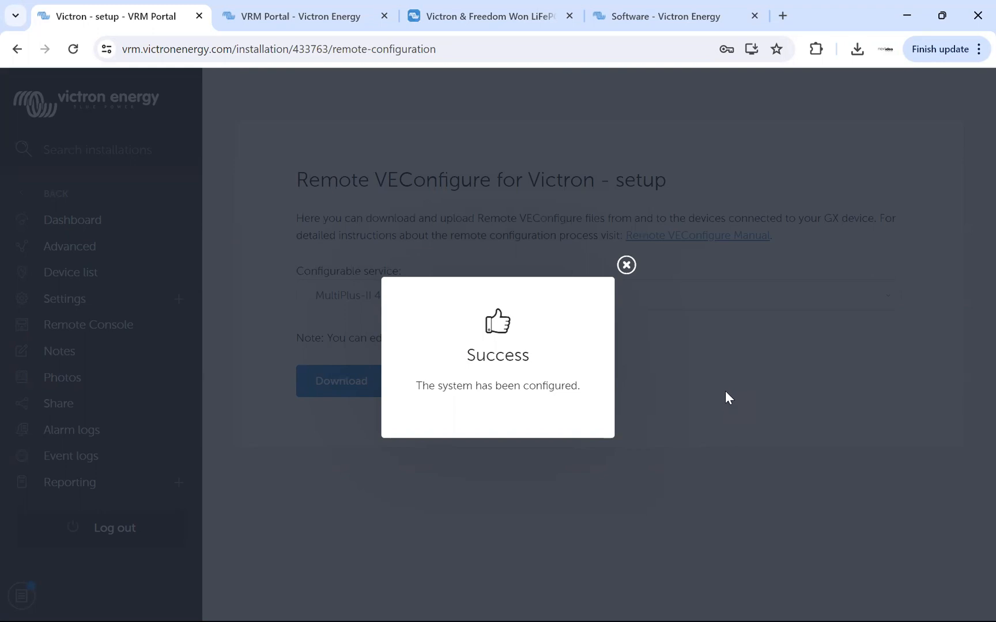
{"action": "left_click", "coordinate": [725, 390]}
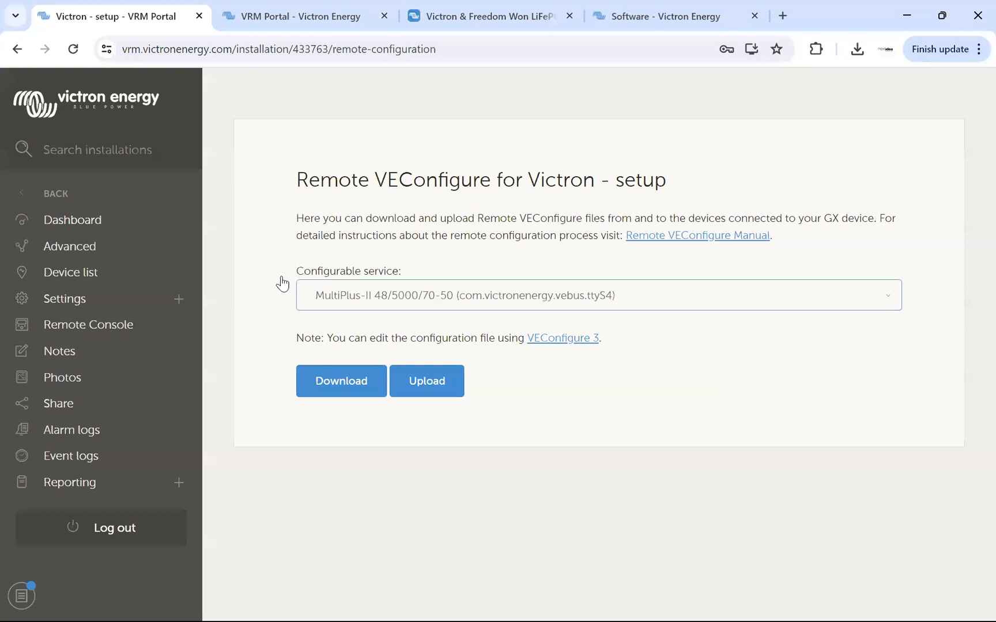
Examine the installation dashboard, highlighting the AC loads power, the PV charger's power, current and voltage, and the battery power.
{"action": "left_click", "coordinate": [63, 223]}
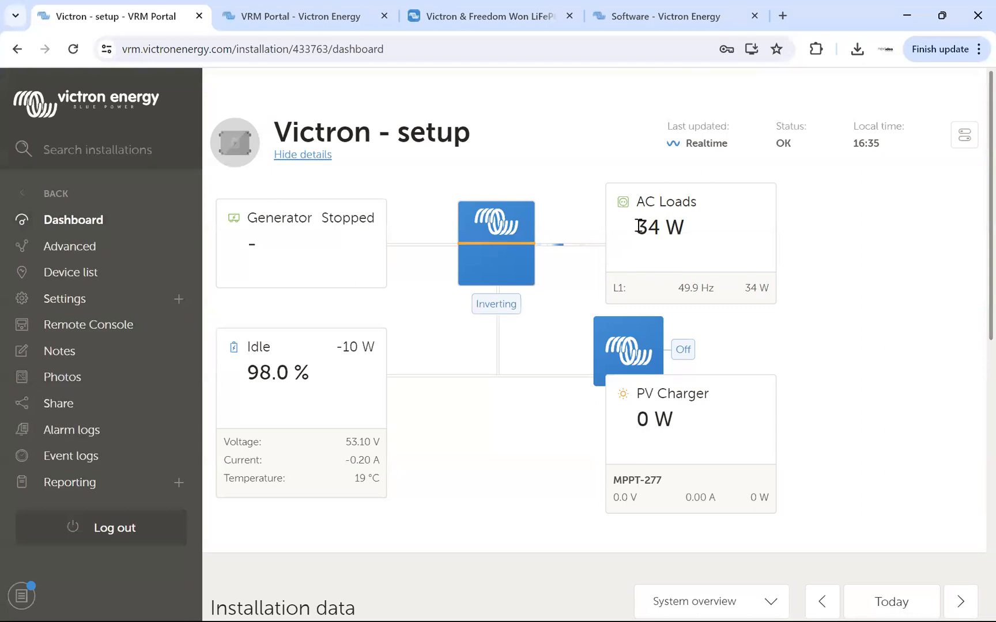
{"action": "left_click_drag", "start_coordinate": [638, 224], "coordinate": [698, 232]}
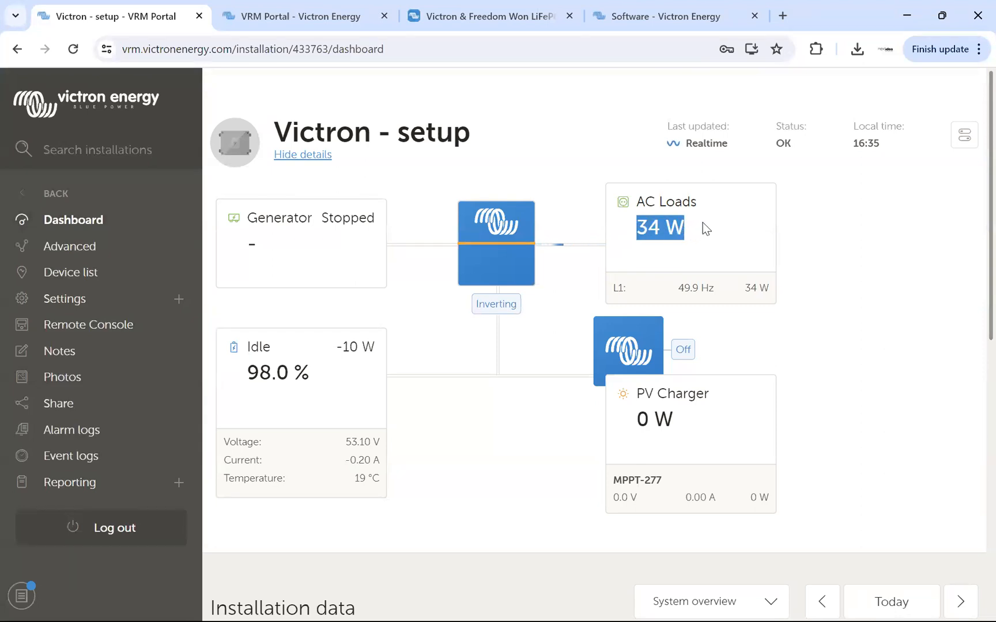
{"action": "left_click_drag", "start_coordinate": [671, 228], "coordinate": [638, 228]}
{"action": "left_click", "coordinate": [656, 228]}
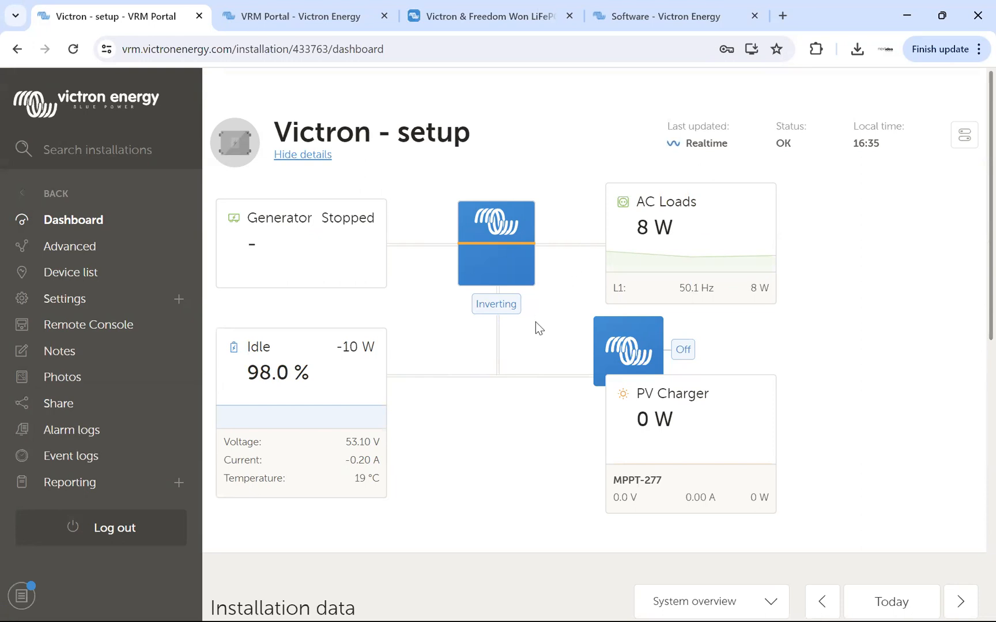
{"action": "left_click_drag", "start_coordinate": [639, 396], "coordinate": [675, 428]}
{"action": "left_click", "coordinate": [675, 428]}
{"action": "left_click_drag", "start_coordinate": [685, 498], "coordinate": [715, 498]}
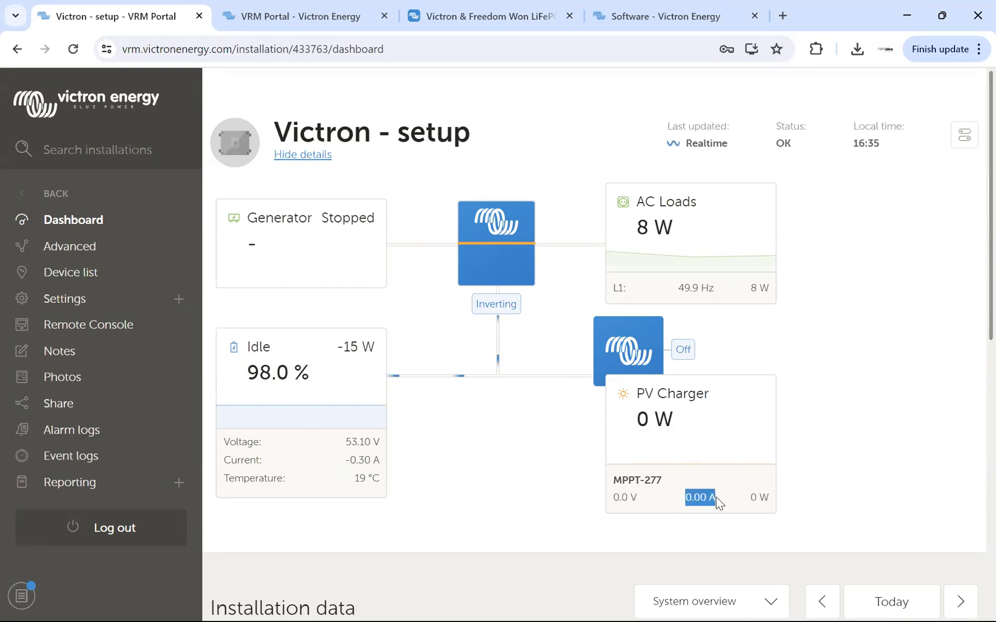
{"action": "left_click_drag", "start_coordinate": [613, 498], "coordinate": [637, 498]}
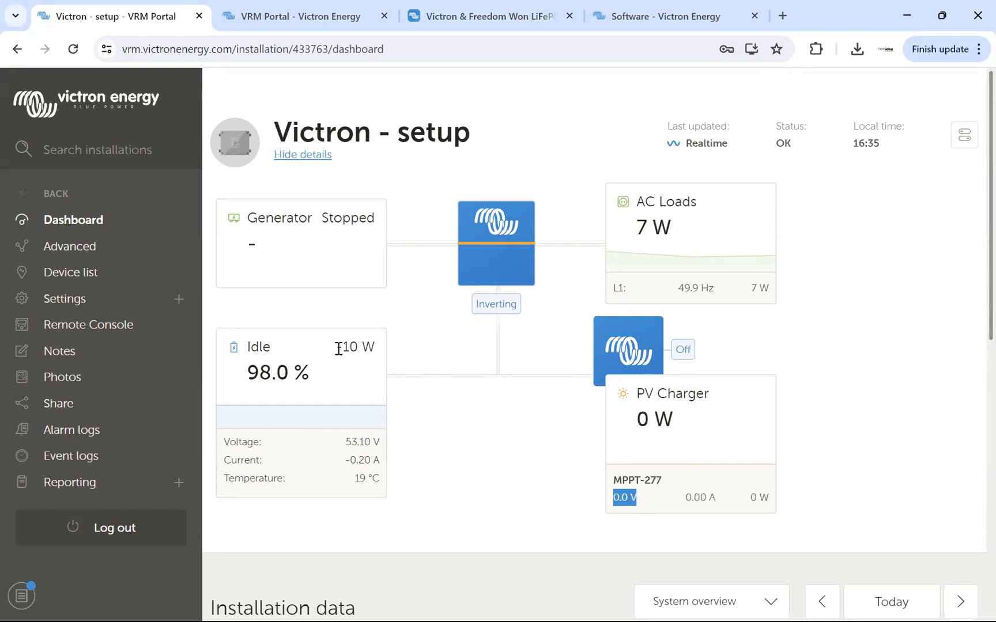
{"action": "left_click_drag", "start_coordinate": [337, 347], "coordinate": [375, 348]}
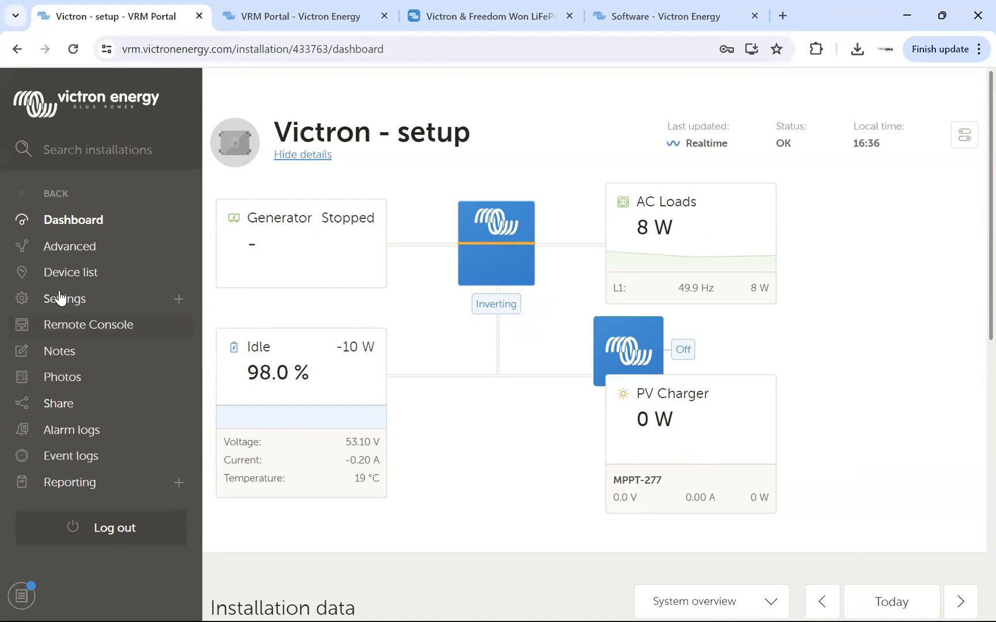
Download the MultiPlus-II configuration file through Remote VEConfigure and open it in VE Configure 3.
{"action": "left_click", "coordinate": [59, 274]}
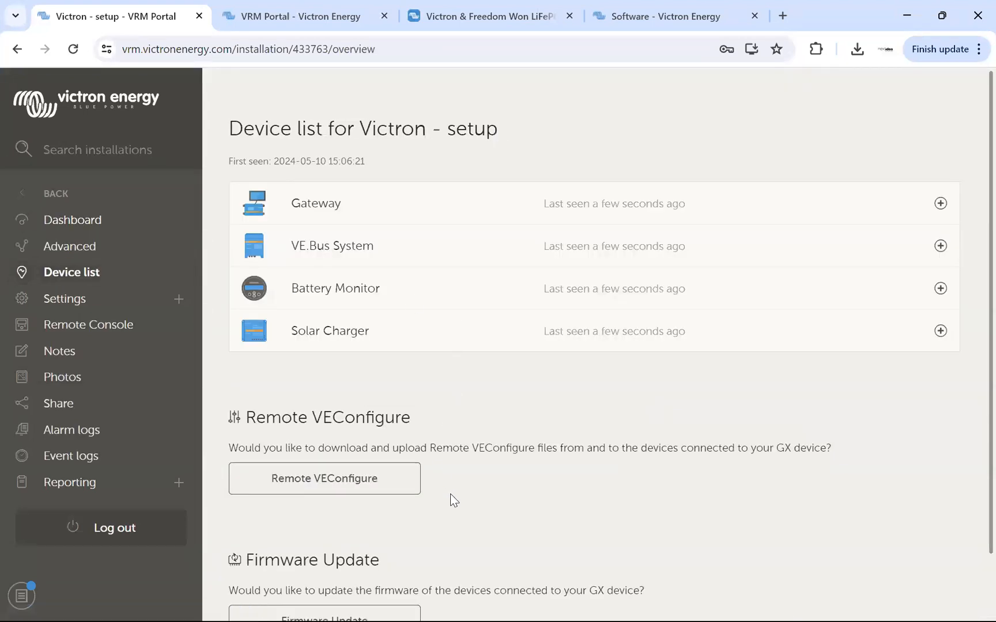
{"action": "left_click", "coordinate": [323, 485]}
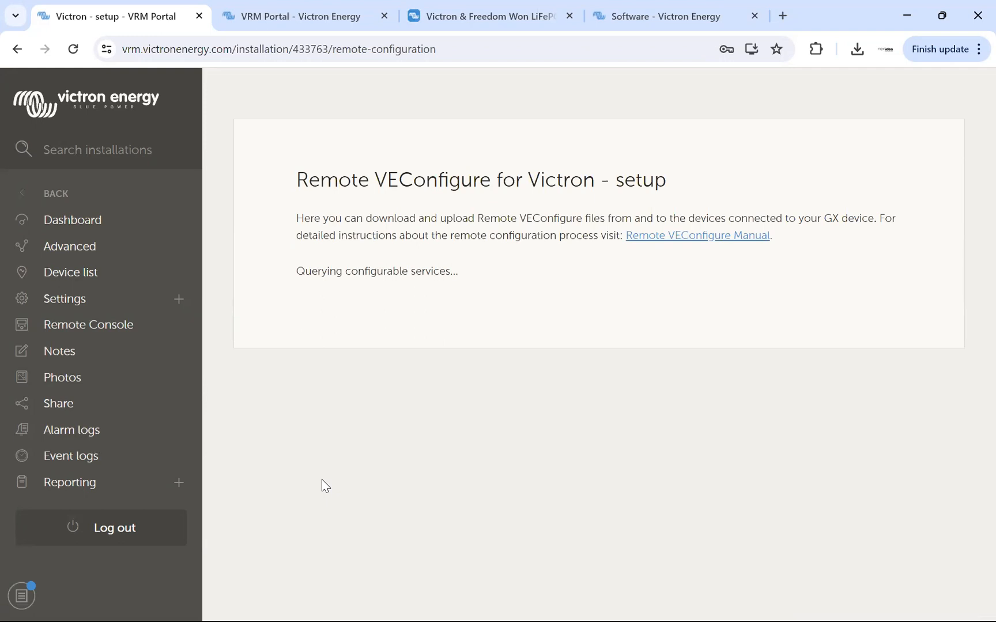
{"action": "left_click", "coordinate": [339, 387]}
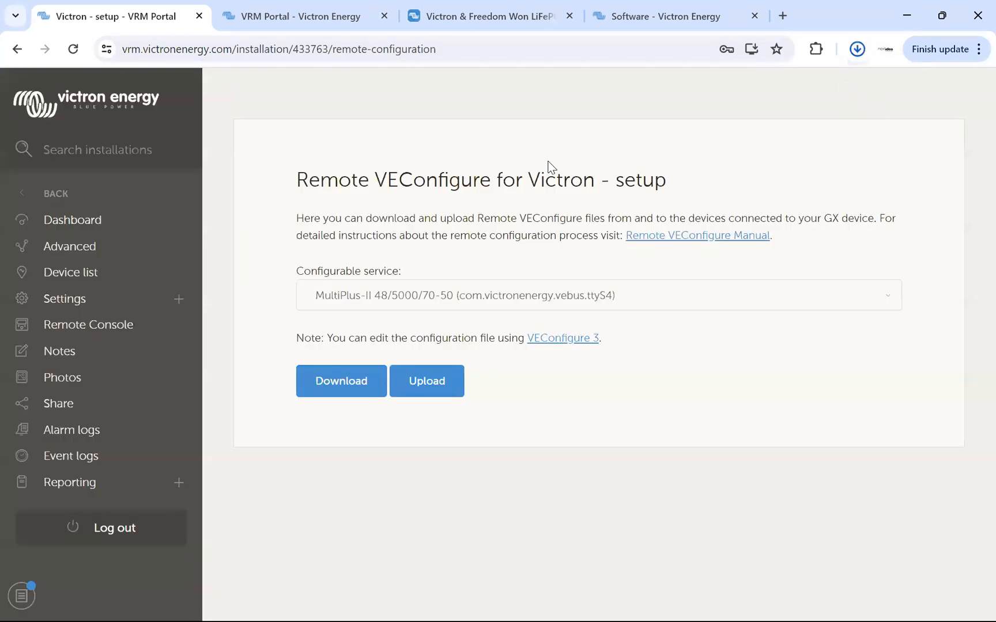
{"action": "left_click", "coordinate": [708, 99]}
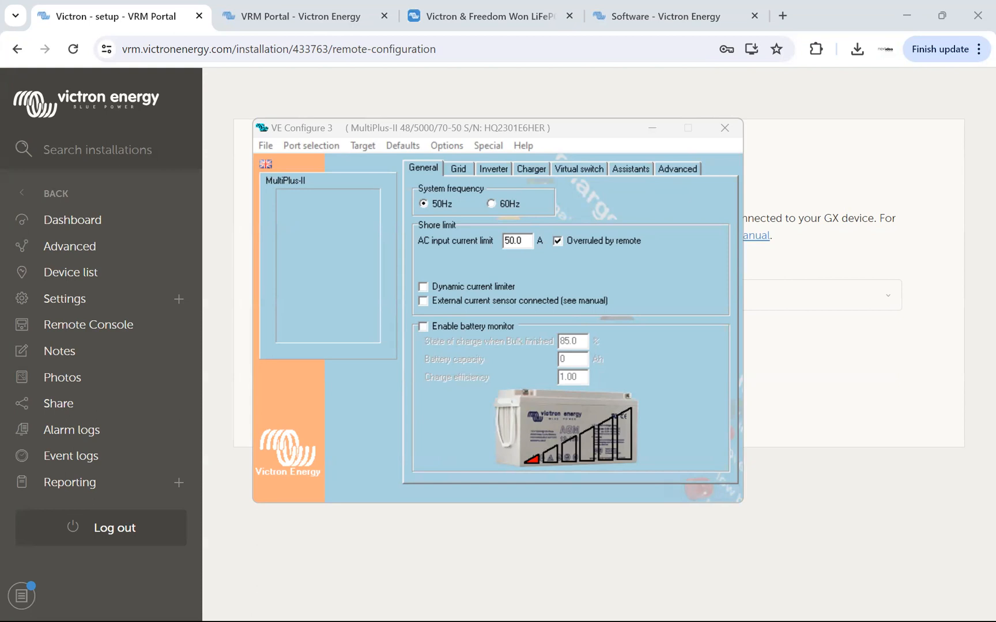
{"action": "left_click", "coordinate": [569, 132]}
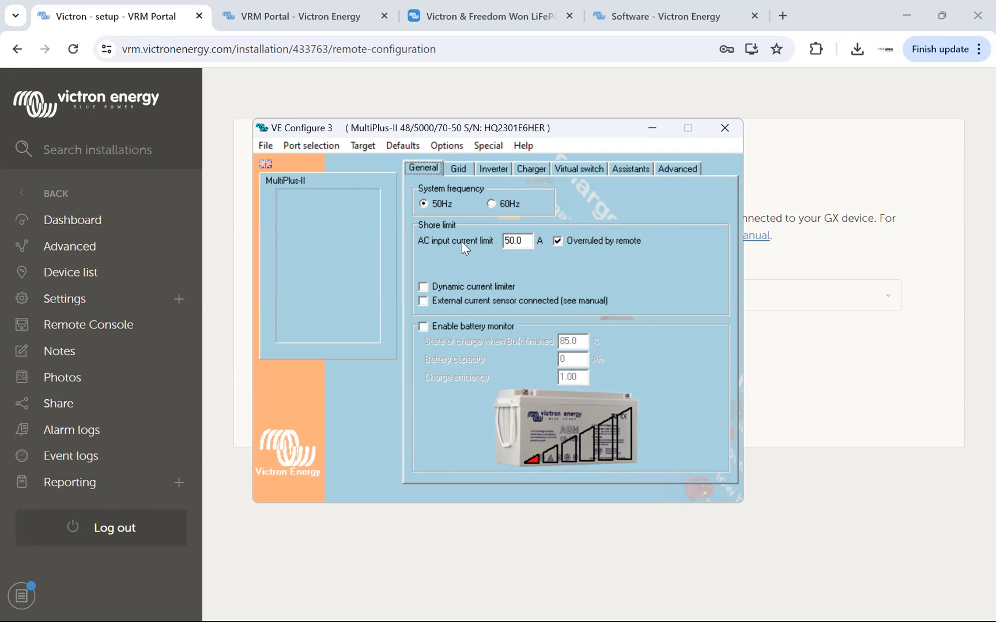
Set the MultiPlus-II's AC input current limit to 10 A.
{"action": "left_click_drag", "start_coordinate": [527, 241], "coordinate": [497, 239]}
{"action": "type", "text": "10"}
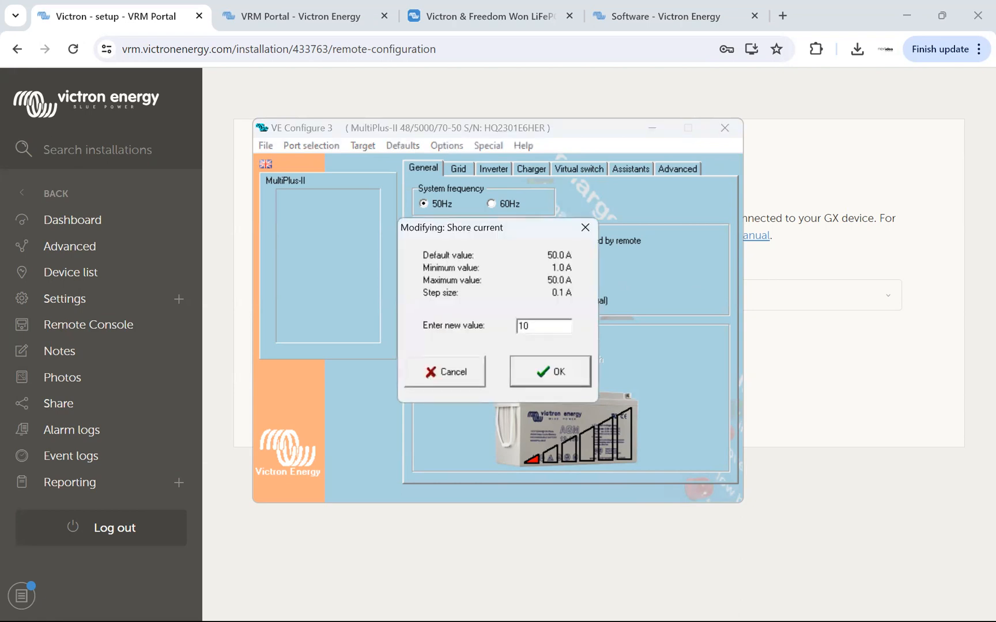
{"action": "left_click", "coordinate": [535, 374]}
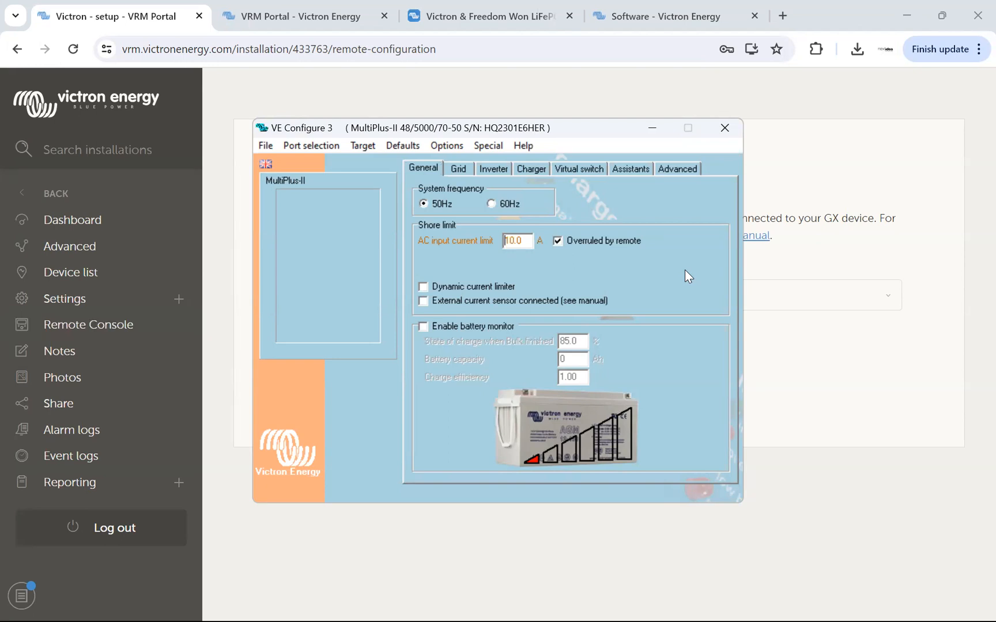
Try switching off "Overruled by remote" and switching on the dynamic current limiter, reverting each option.
{"action": "left_click", "coordinate": [557, 242]}
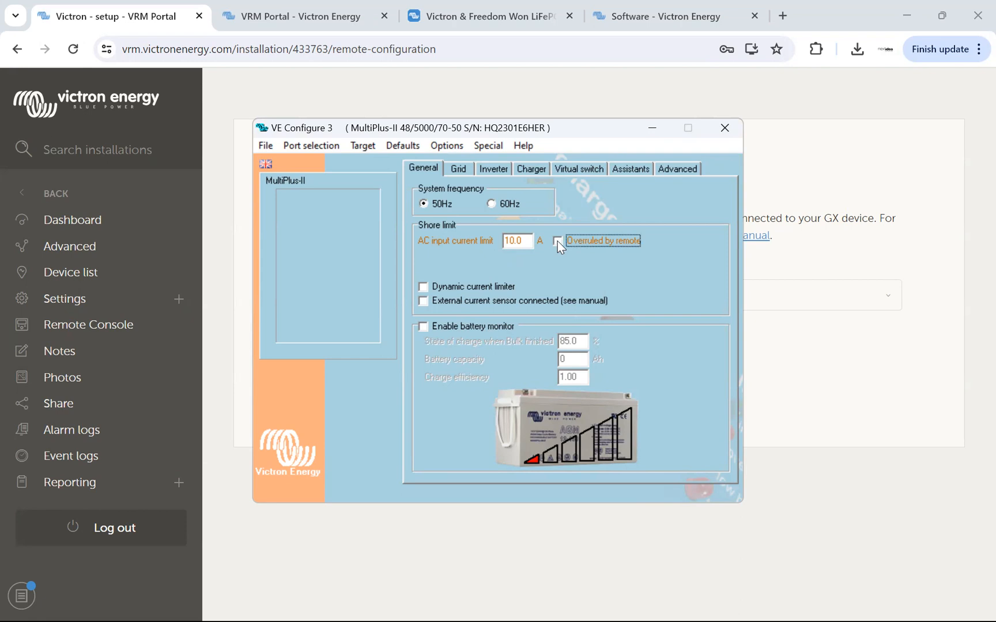
{"action": "left_click", "coordinate": [557, 240]}
{"action": "left_click", "coordinate": [424, 287]}
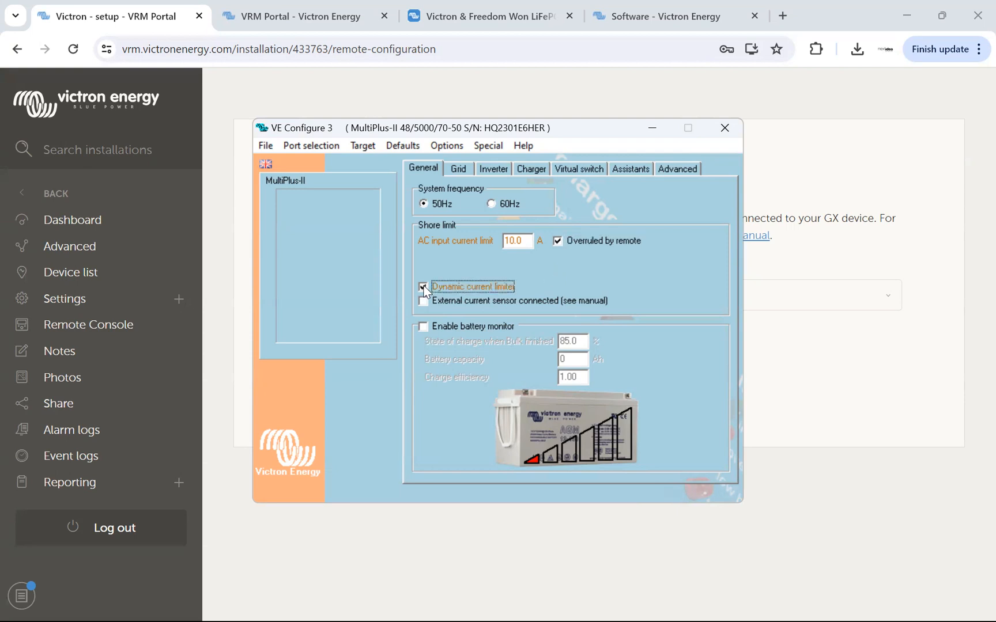
{"action": "left_click", "coordinate": [424, 287]}
Enable the battery monitor with a battery capacity of 200 Ah and a state of charge when Bulk finished of 95%.
{"action": "left_click", "coordinate": [422, 327]}
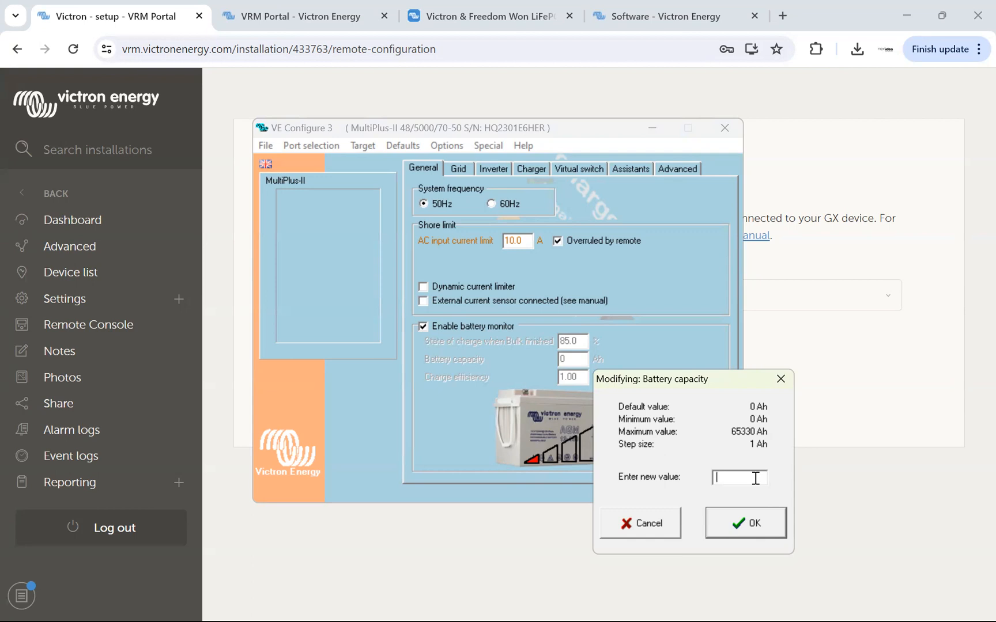
{"action": "type", "text": "200"}
{"action": "left_click", "coordinate": [731, 525]}
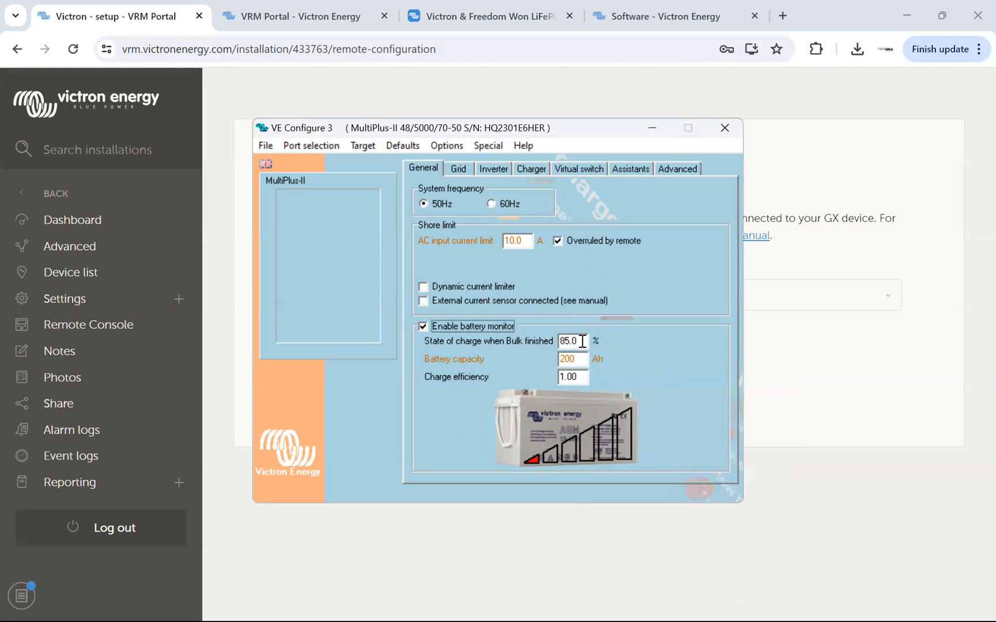
{"action": "mouse_move", "coordinate": [581, 340]}
{"action": "double_click", "coordinate": [576, 341]}
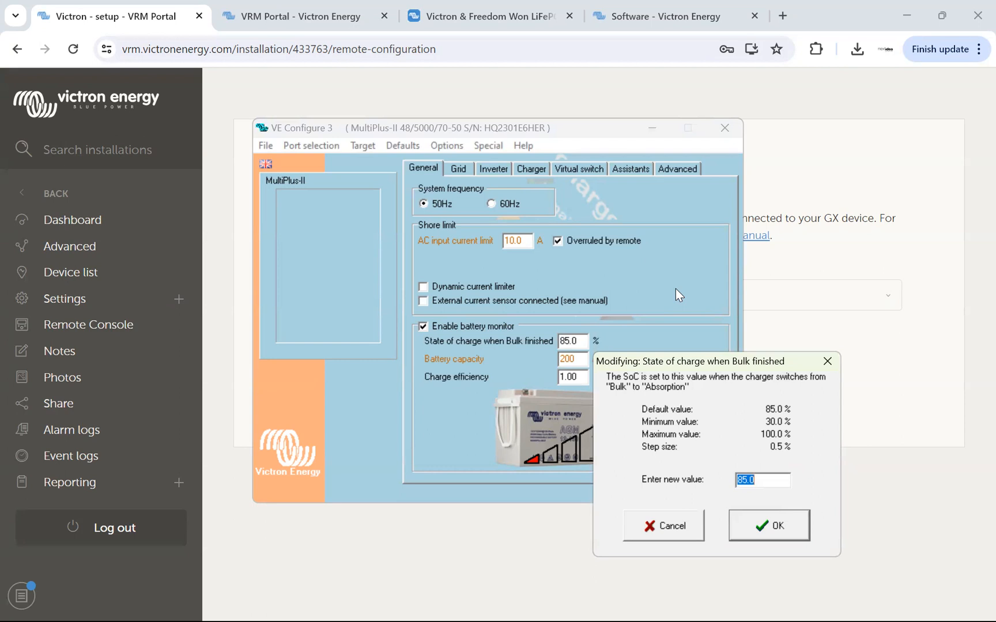
{"action": "type", "text": "95"}
{"action": "left_click", "coordinate": [771, 526]}
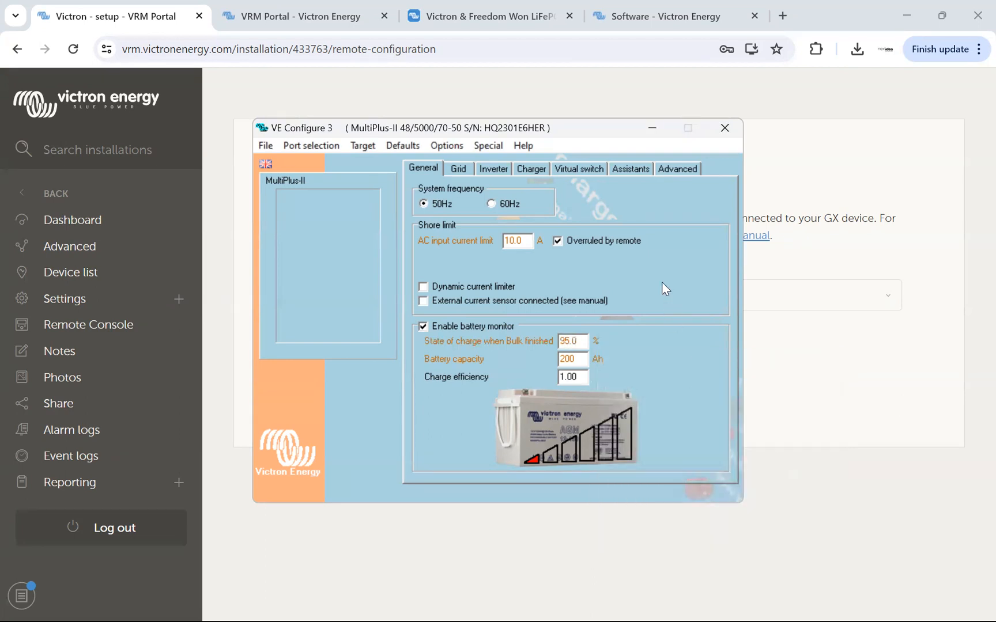
Toggle the UPS function in the grid transfer switch settings.
{"action": "left_click", "coordinate": [454, 170]}
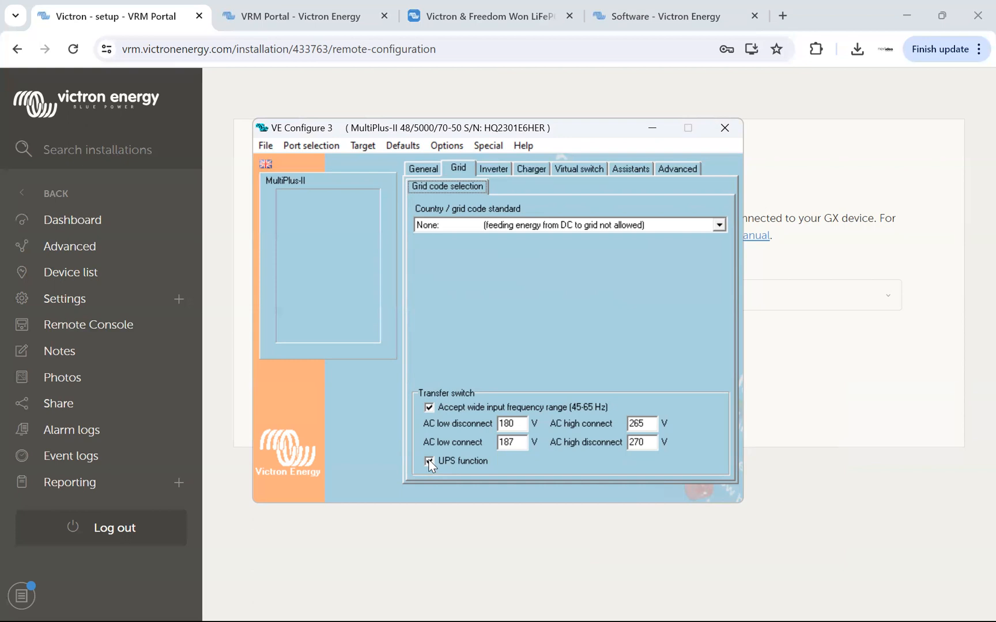
{"action": "left_click", "coordinate": [430, 461]}
Check the permitted range of the inverter output voltage and leave its value as it is.
{"action": "left_click", "coordinate": [489, 168]}
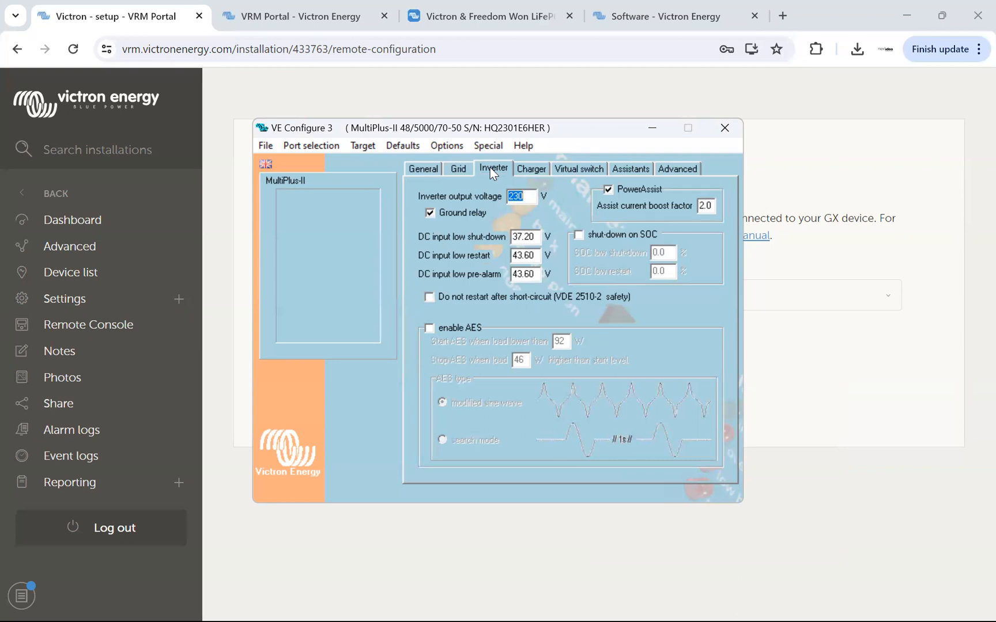
{"action": "left_click", "coordinate": [520, 196]}
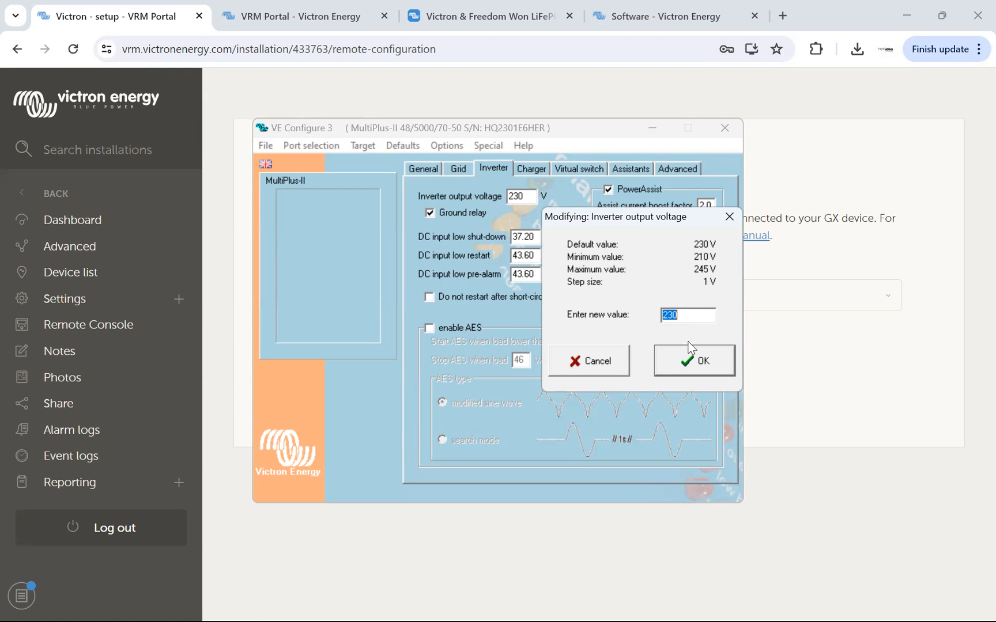
{"action": "left_click", "coordinate": [606, 360]}
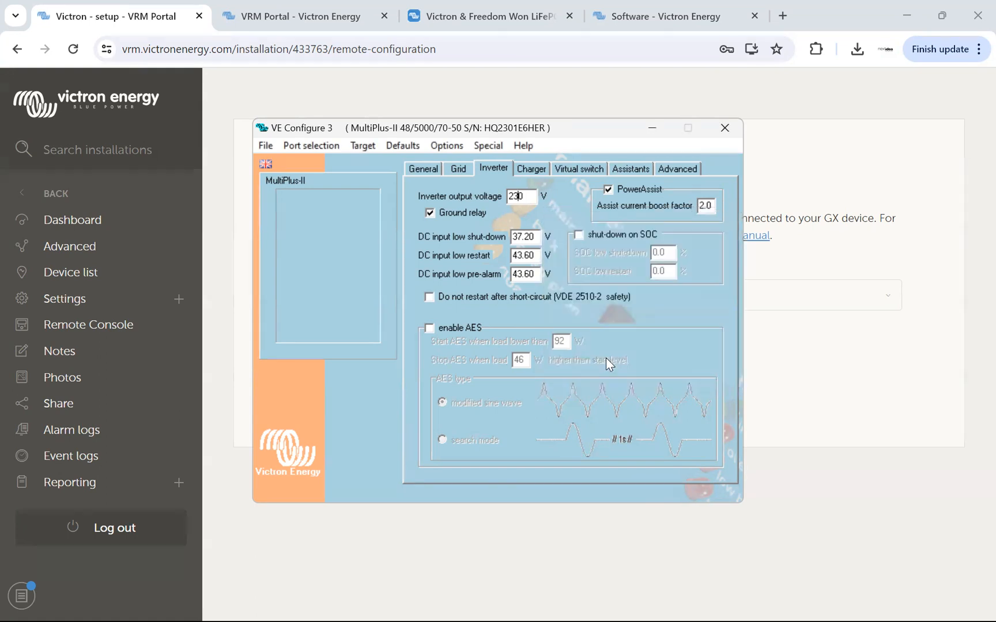
Open the DC input low shut-down value and look up the recommended inverter voltages on the Freedom Won battery compatibility page.
{"action": "double_click", "coordinate": [536, 237]}
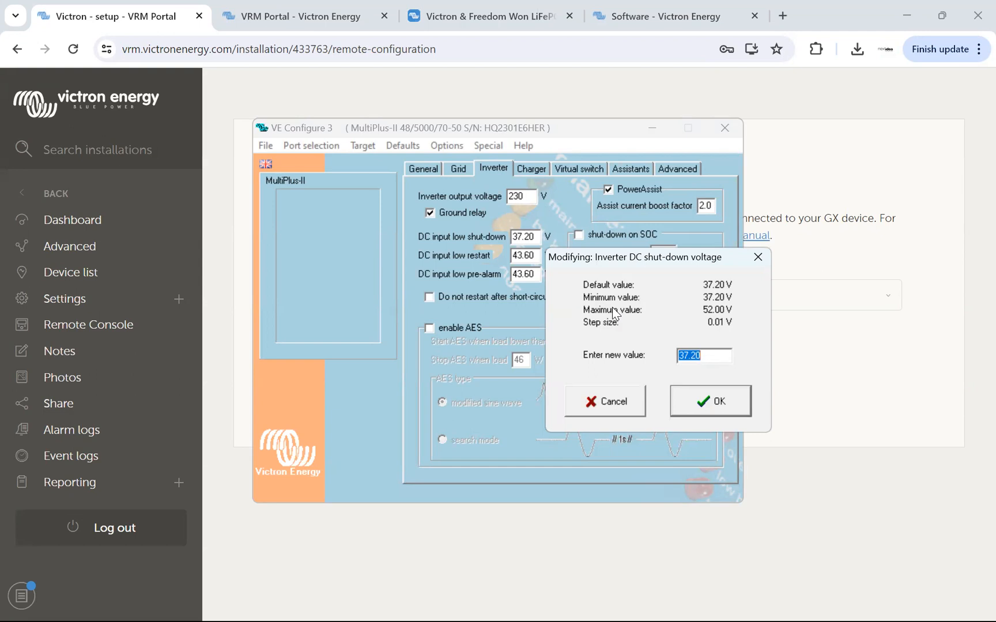
{"action": "left_click", "coordinate": [501, 18]}
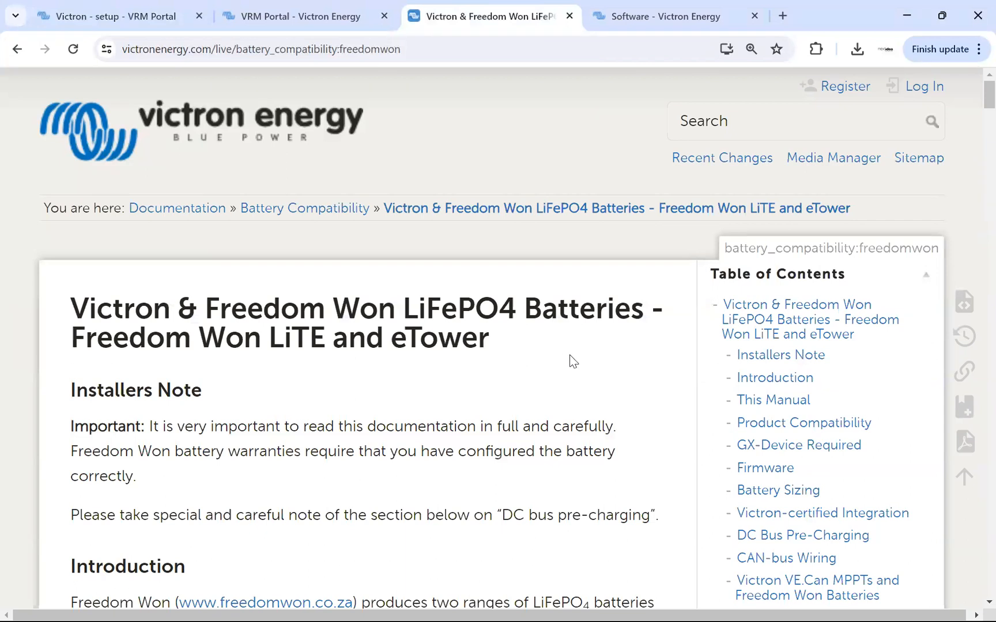
{"action": "scroll", "coordinate": [566, 403], "scroll_direction": "down", "scroll_amount": 5}
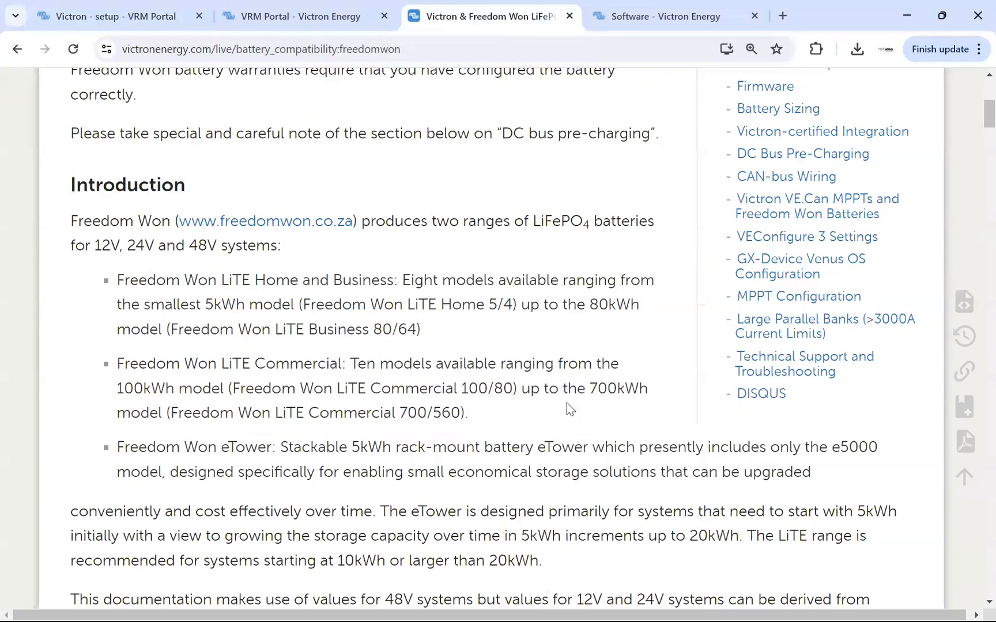
{"action": "scroll", "coordinate": [567, 403], "scroll_direction": "down", "scroll_amount": 15}
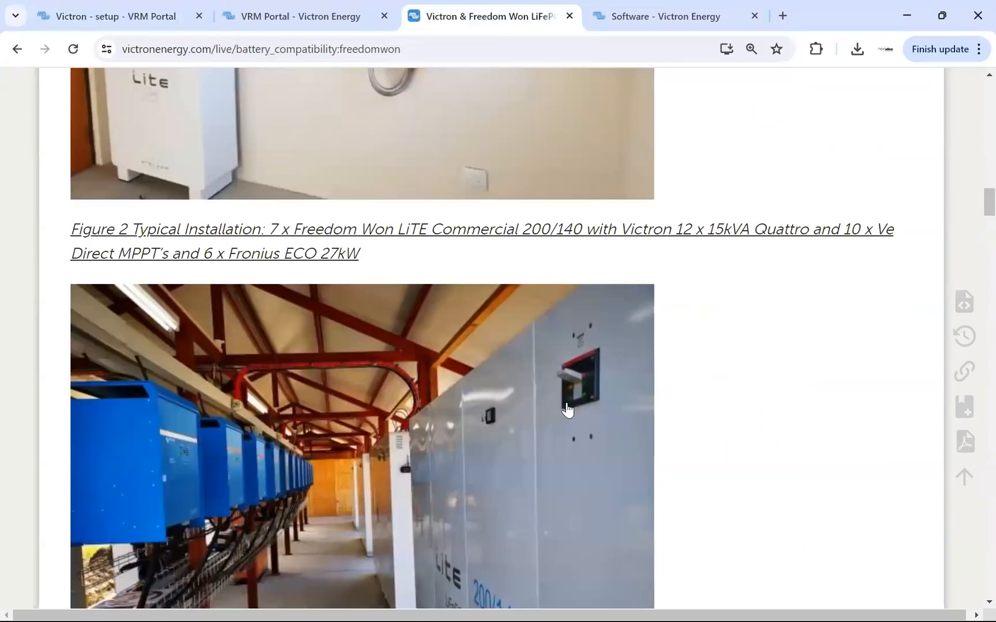
{"action": "scroll", "coordinate": [567, 410], "scroll_direction": "down", "scroll_amount": 10}
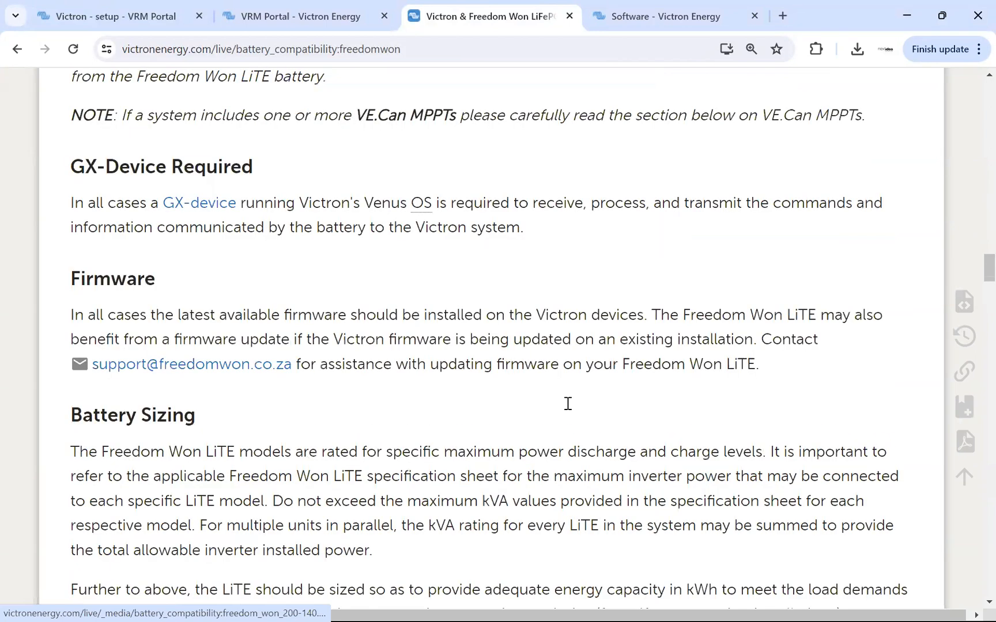
{"action": "scroll", "coordinate": [567, 403], "scroll_direction": "down", "scroll_amount": 6}
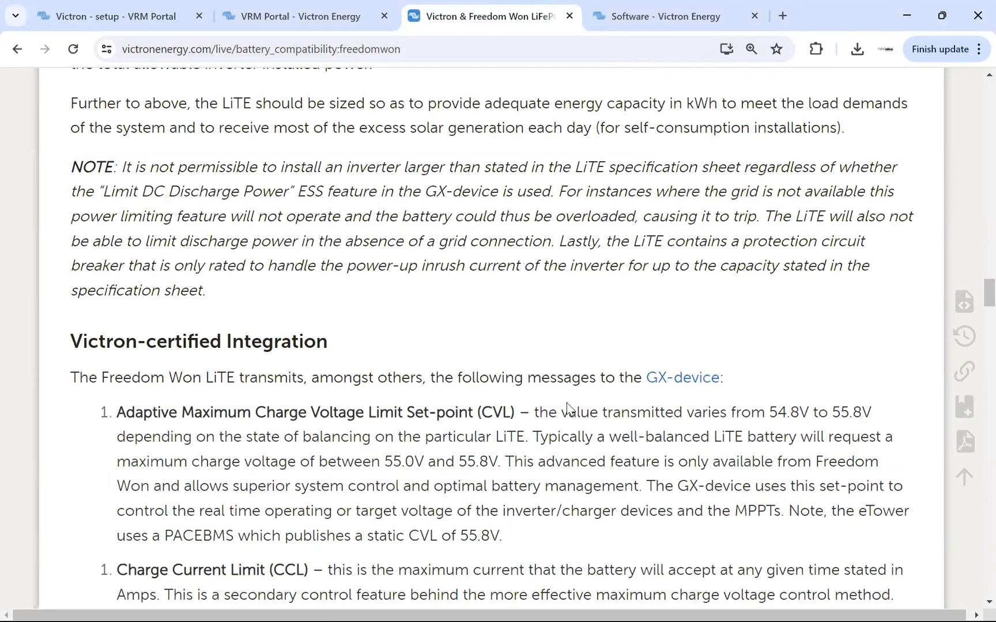
{"action": "scroll", "coordinate": [568, 407], "scroll_direction": "down", "scroll_amount": 10}
{"action": "scroll", "coordinate": [568, 404], "scroll_direction": "down", "scroll_amount": 10}
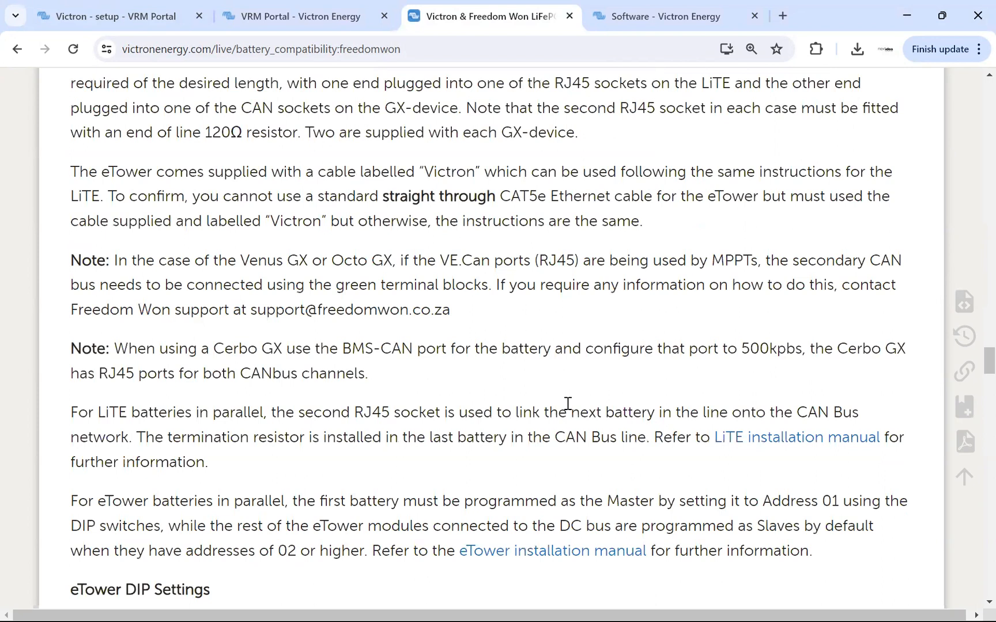
{"action": "scroll", "coordinate": [567, 408], "scroll_direction": "down", "scroll_amount": 5}
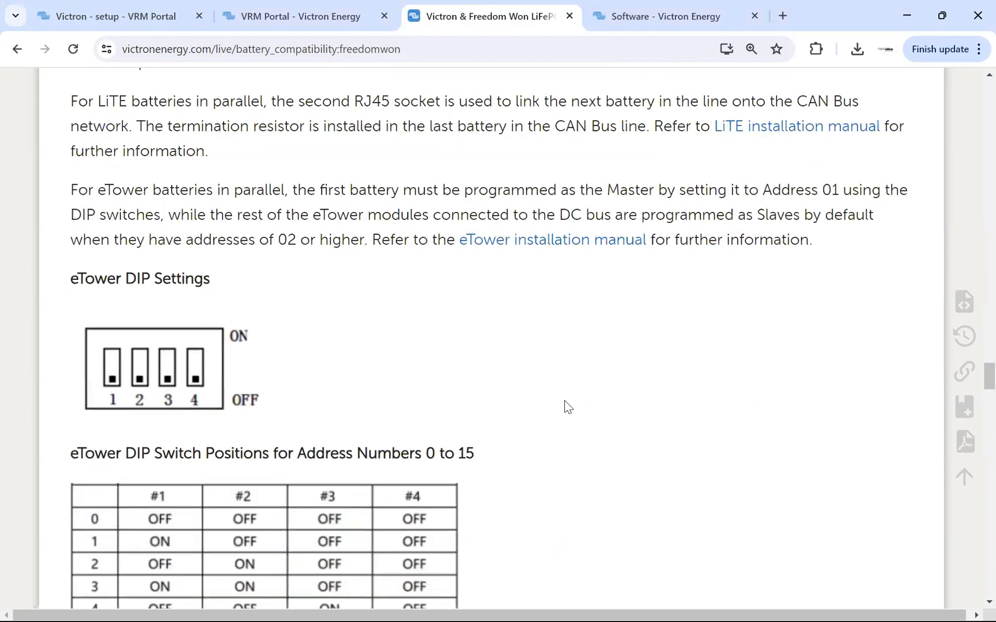
{"action": "key", "text": "alt+Tab"}
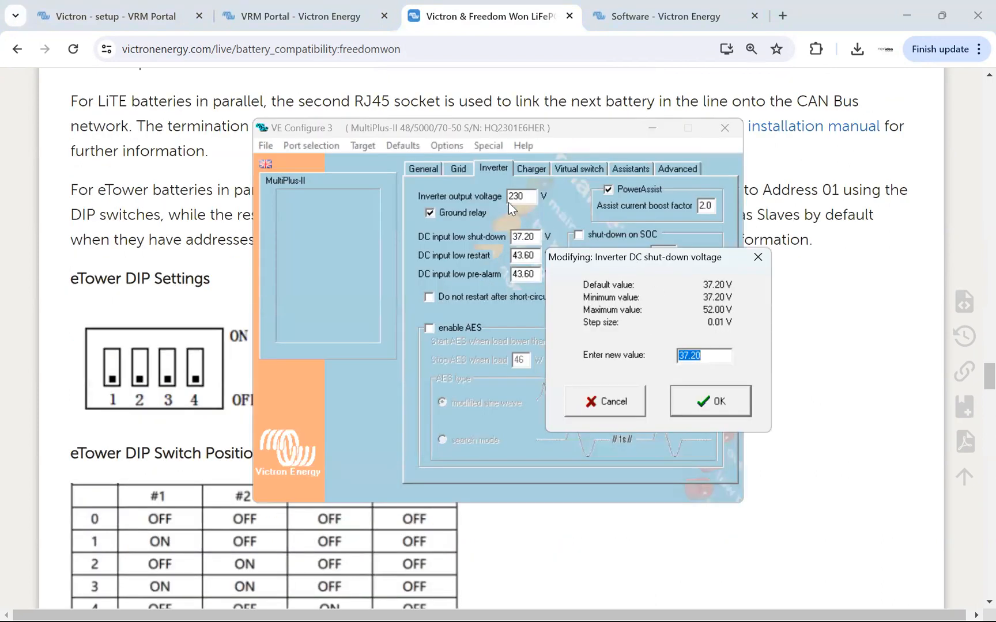
{"action": "key", "text": "alt+Tab"}
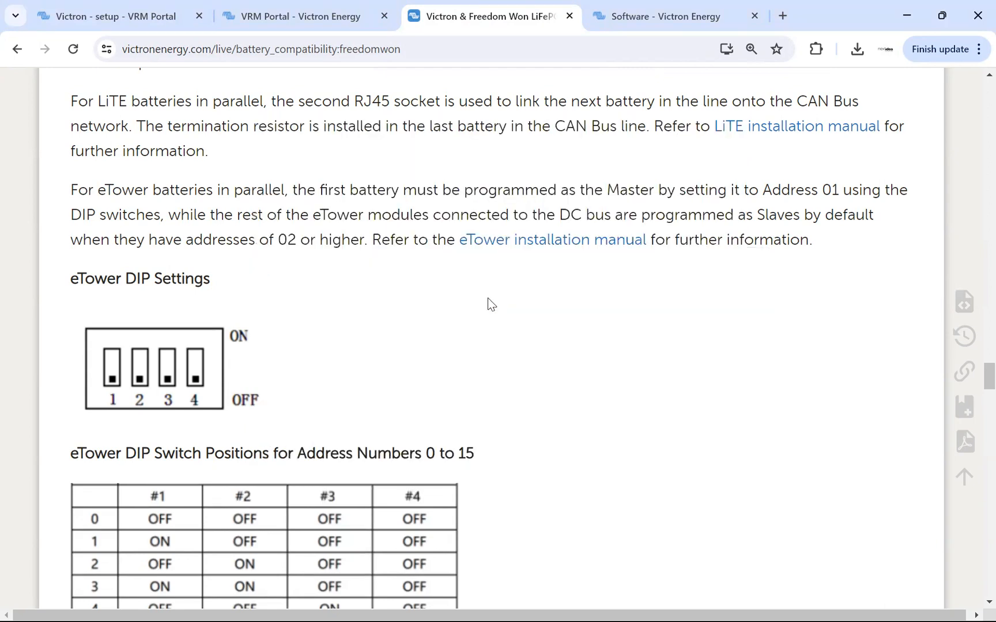
{"action": "scroll", "coordinate": [570, 312], "scroll_direction": "down", "scroll_amount": 15}
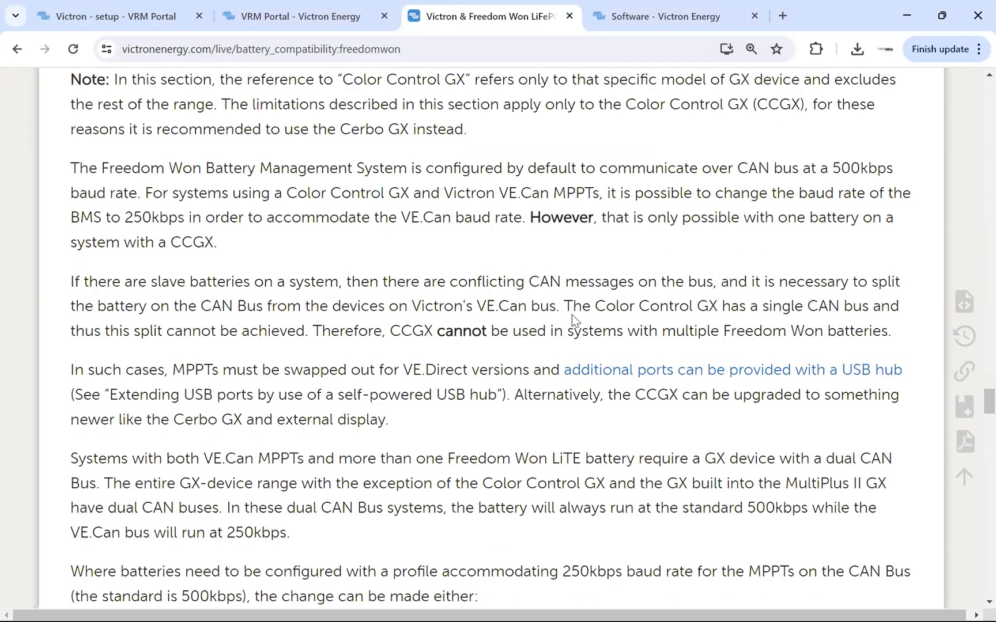
{"action": "scroll", "coordinate": [572, 314], "scroll_direction": "down", "scroll_amount": 10}
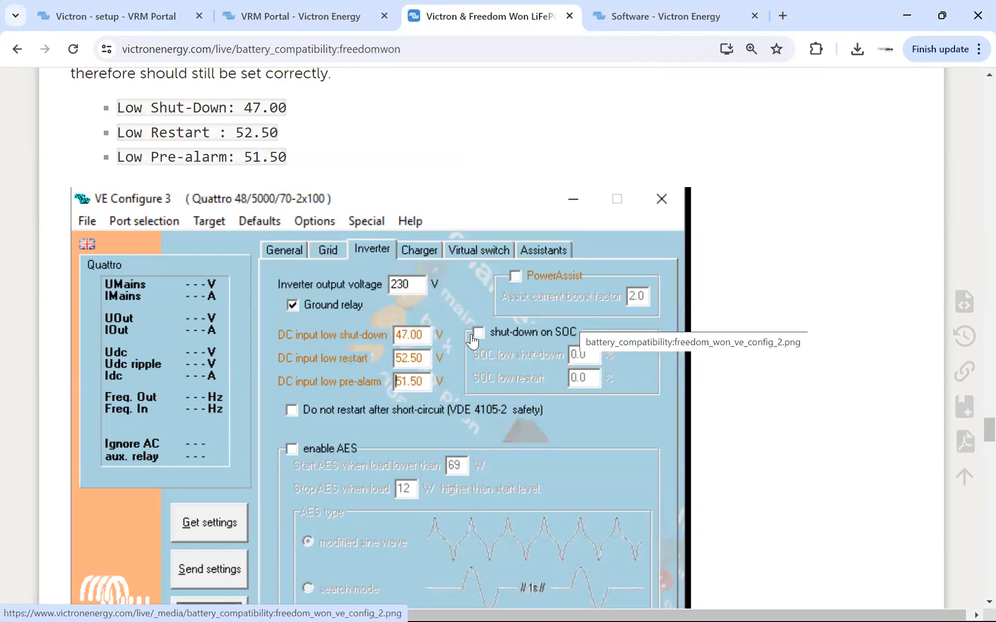
Back in VE Configure 3, set the DC input low shut-down voltage to 47 V.
{"action": "key", "text": "alt+Tab"}
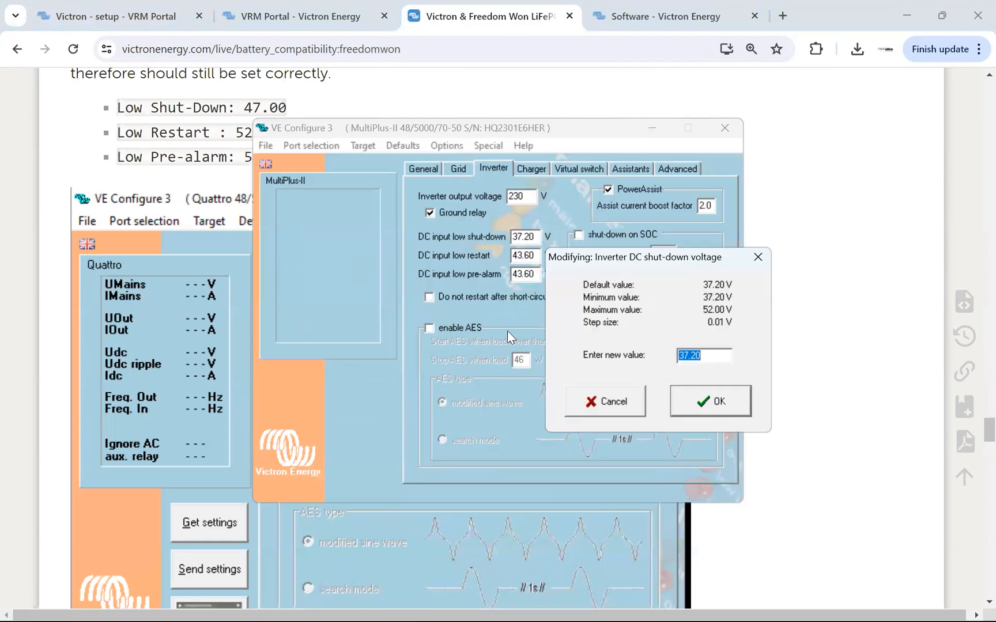
{"action": "type", "text": "47"}
{"action": "key", "text": "Return"}
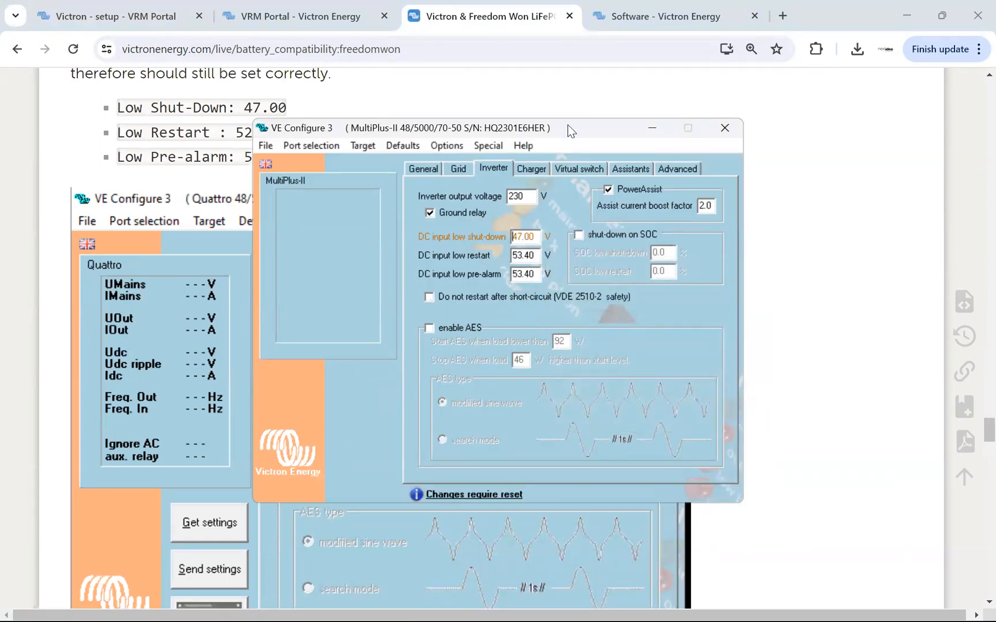
Set the DC input low restart voltage to 52.50 V and the DC input low pre-alarm to 51.50 V.
{"action": "left_click_drag", "start_coordinate": [566, 133], "coordinate": [558, 224]}
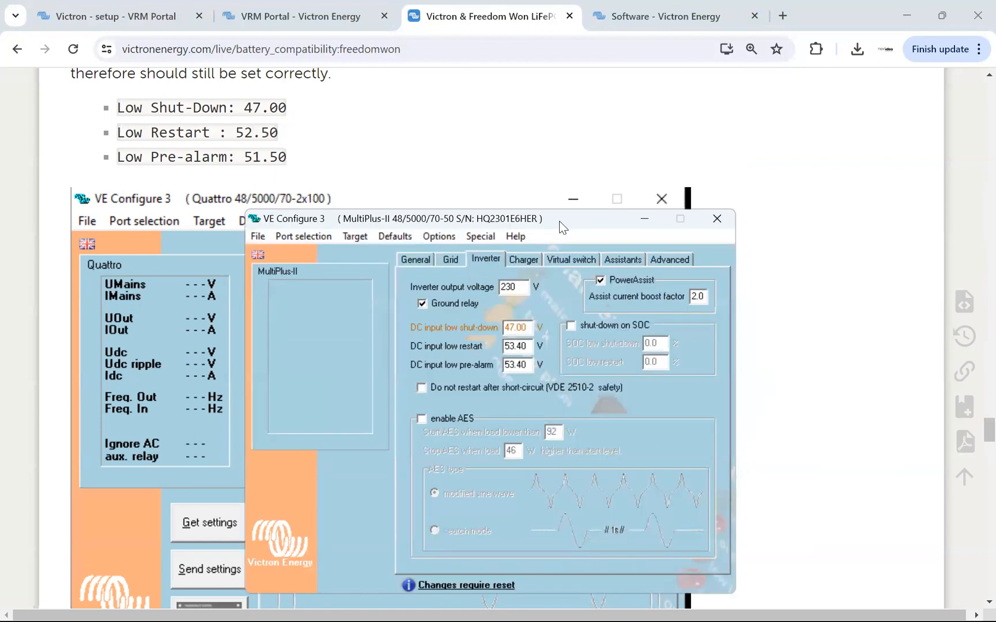
{"action": "scroll", "coordinate": [560, 144], "scroll_direction": "down", "scroll_amount": 3}
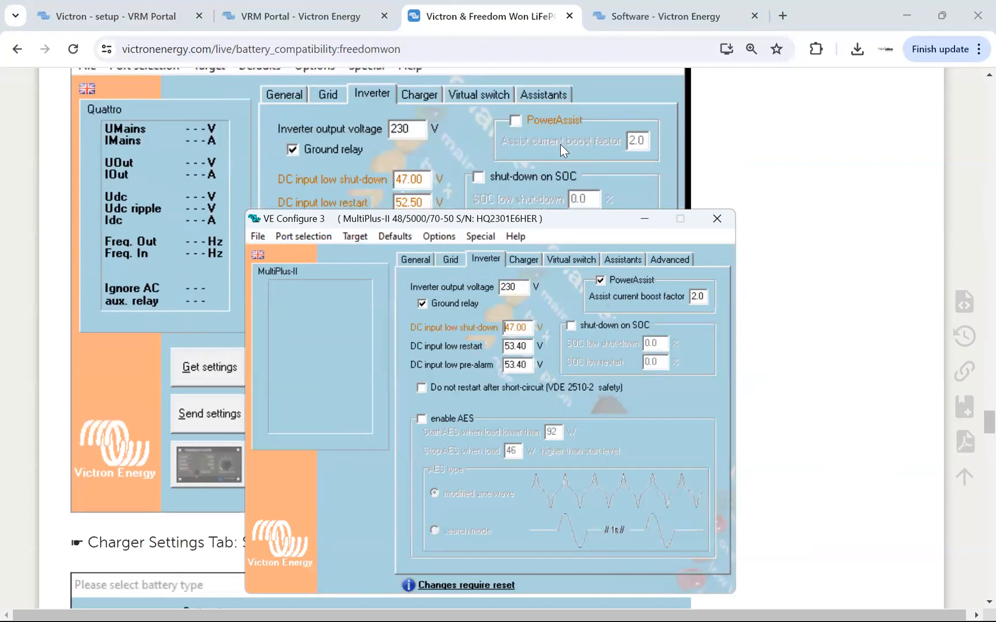
{"action": "scroll", "coordinate": [560, 144], "scroll_direction": "down", "scroll_amount": 1}
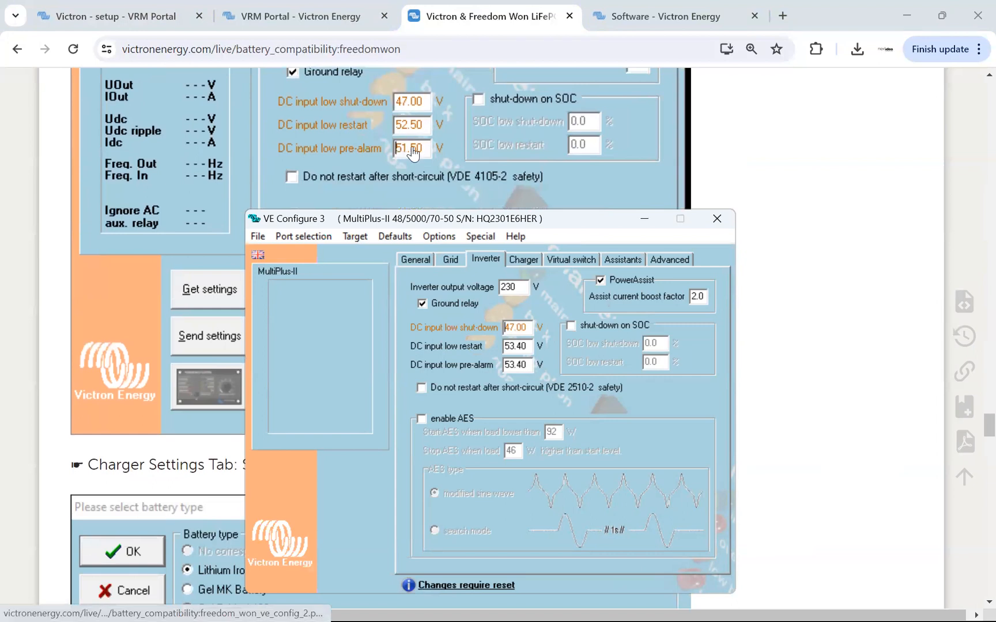
{"action": "double_click", "coordinate": [515, 347]}
{"action": "type", "text": "52.50"}
{"action": "key", "text": "Return"}
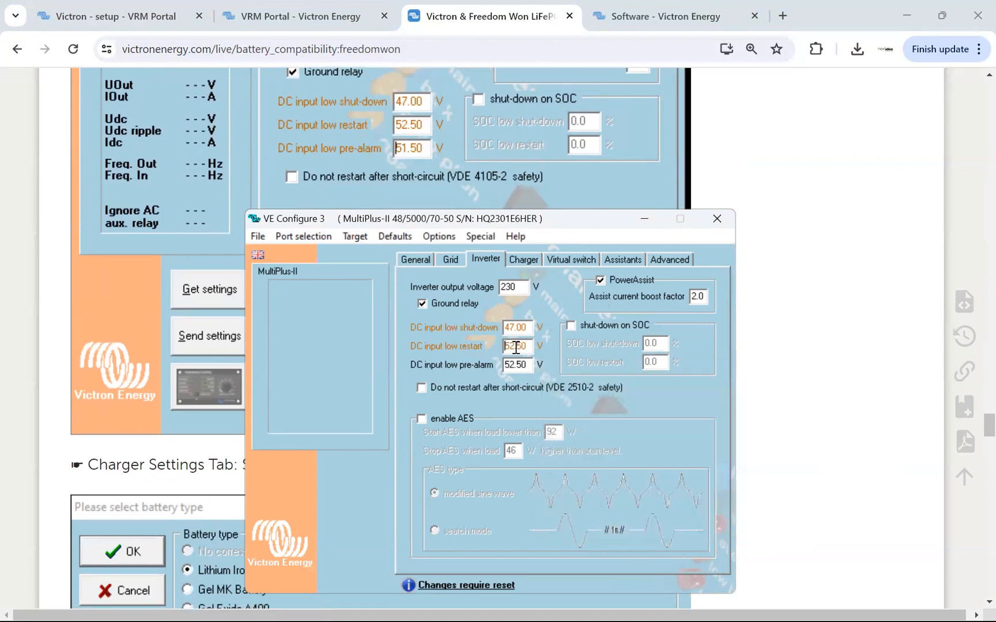
{"action": "double_click", "coordinate": [512, 366]}
{"action": "type", "text": "51.5"}
{"action": "key", "text": "Return"}
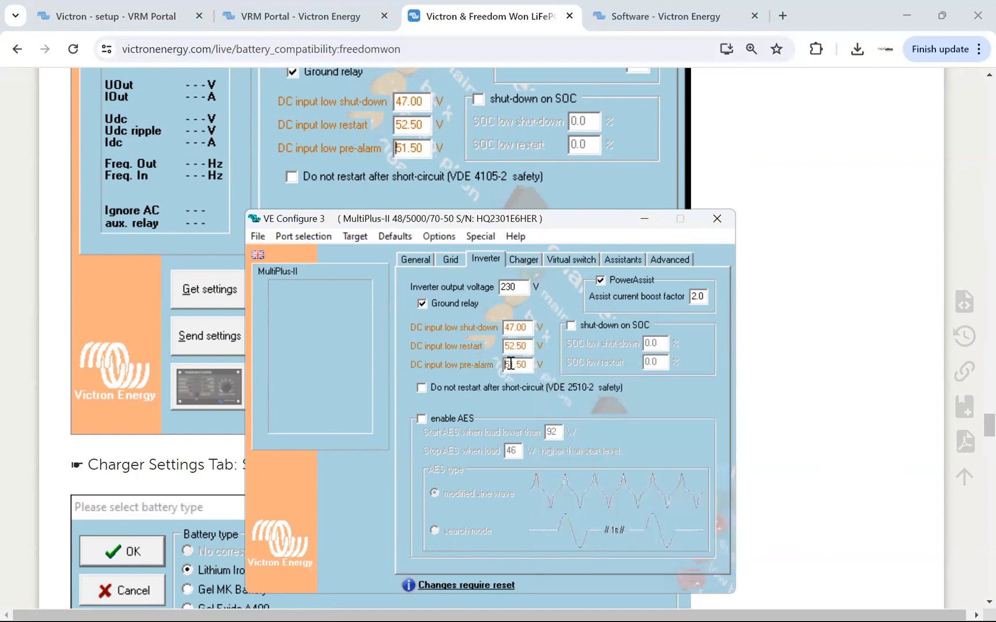
Compare the MultiPlus-II's inverter settings with the reference inverter settings on the Freedom Won page.
{"action": "scroll", "coordinate": [559, 166], "scroll_direction": "up", "scroll_amount": 1}
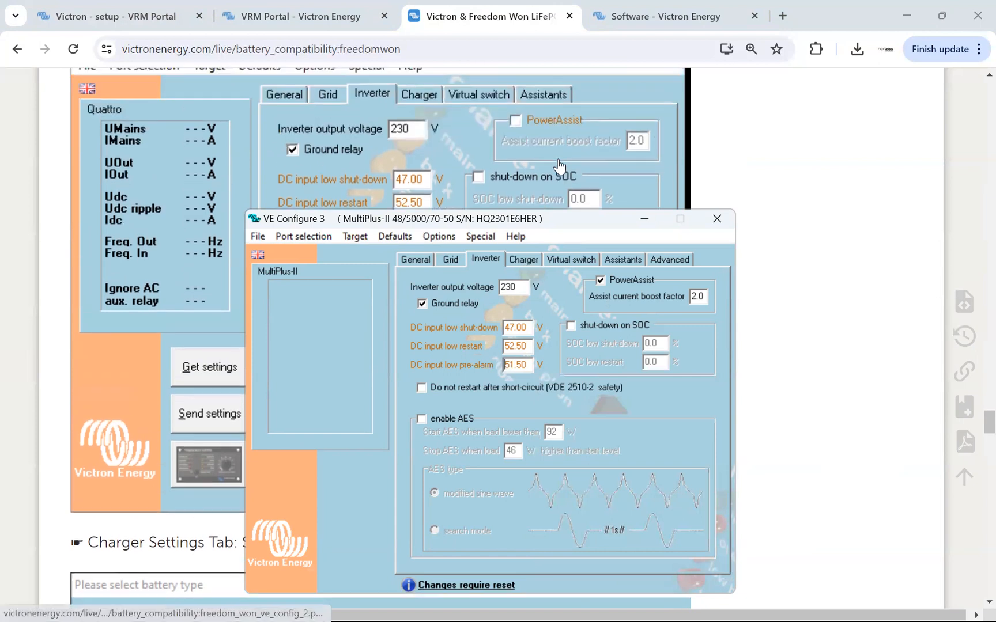
{"action": "scroll", "coordinate": [545, 169], "scroll_direction": "down", "scroll_amount": 1}
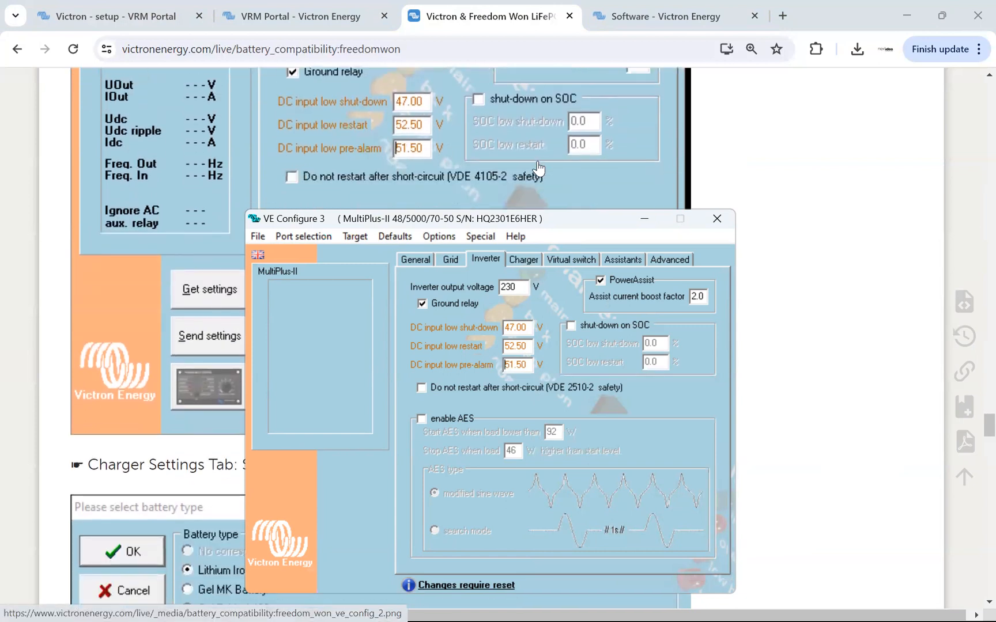
{"action": "scroll", "coordinate": [539, 168], "scroll_direction": "down", "scroll_amount": 3}
{"action": "scroll", "coordinate": [526, 171], "scroll_direction": "up", "scroll_amount": 4}
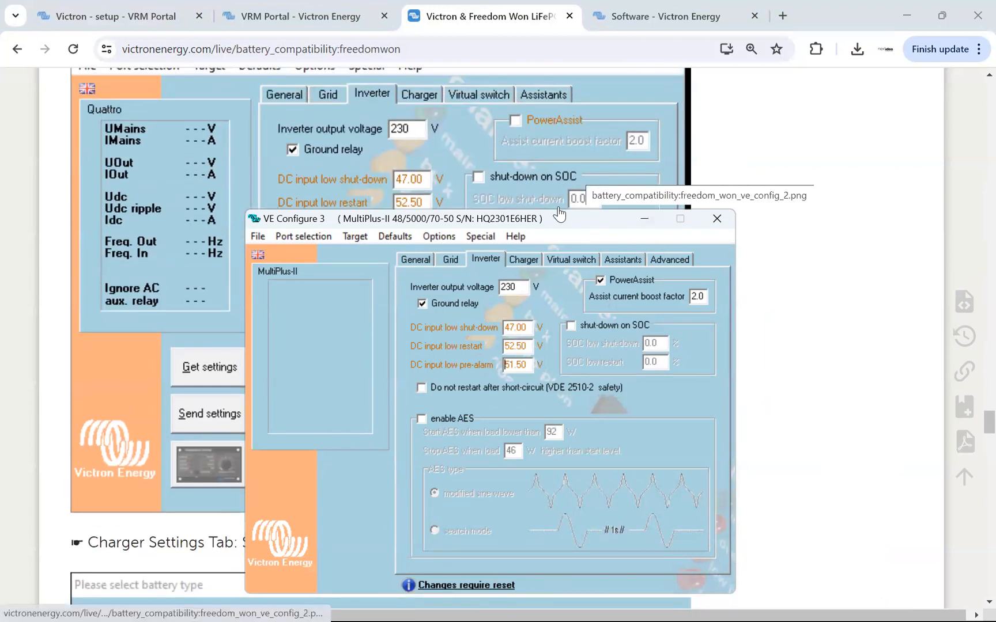
{"action": "left_click_drag", "start_coordinate": [565, 218], "coordinate": [637, 217]}
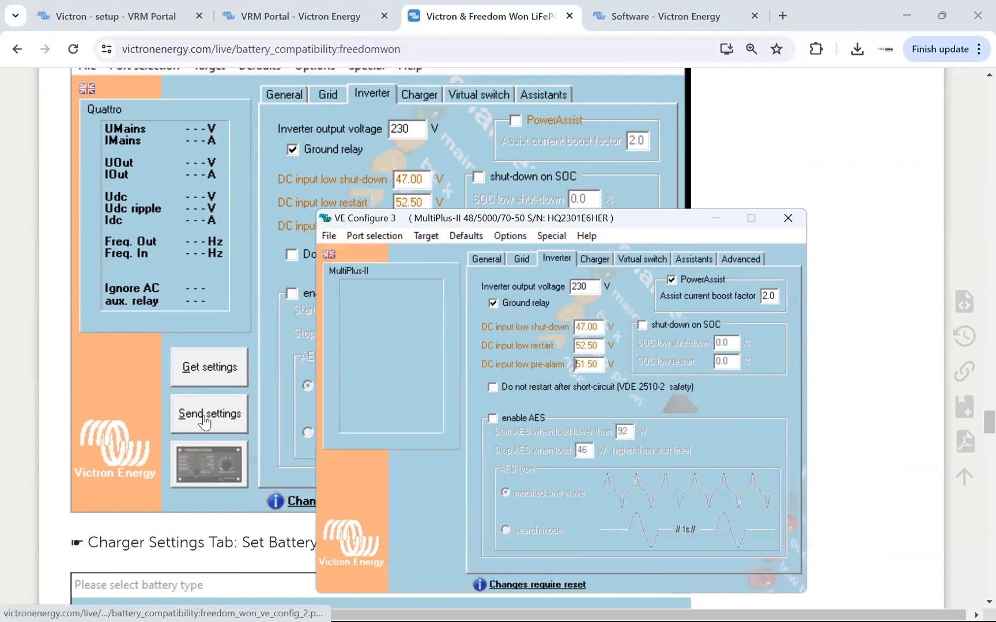
{"action": "left_click", "coordinate": [45, 391]}
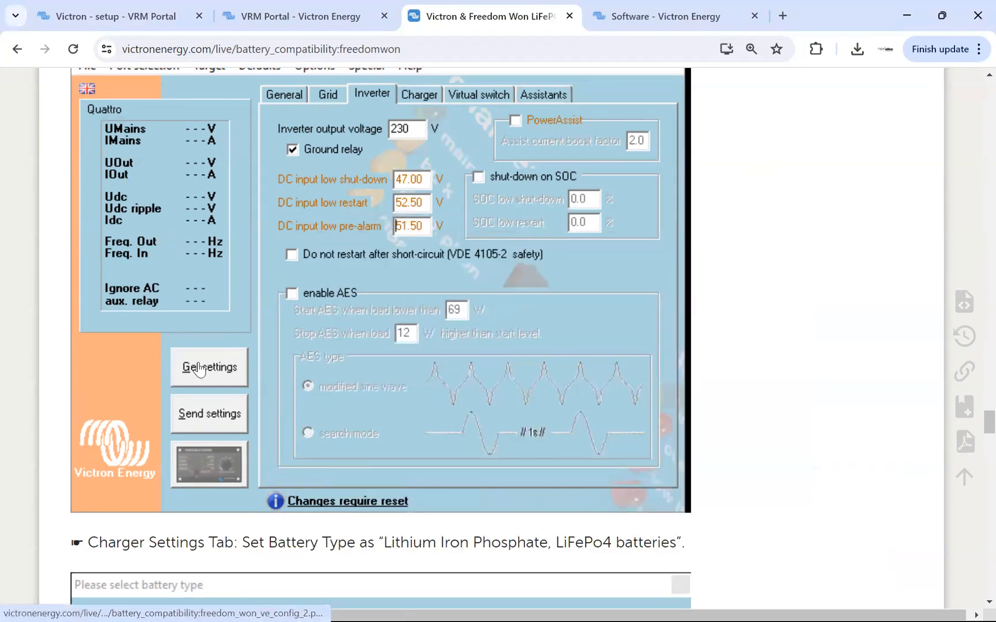
{"action": "scroll", "coordinate": [238, 400], "scroll_direction": "up", "scroll_amount": 1}
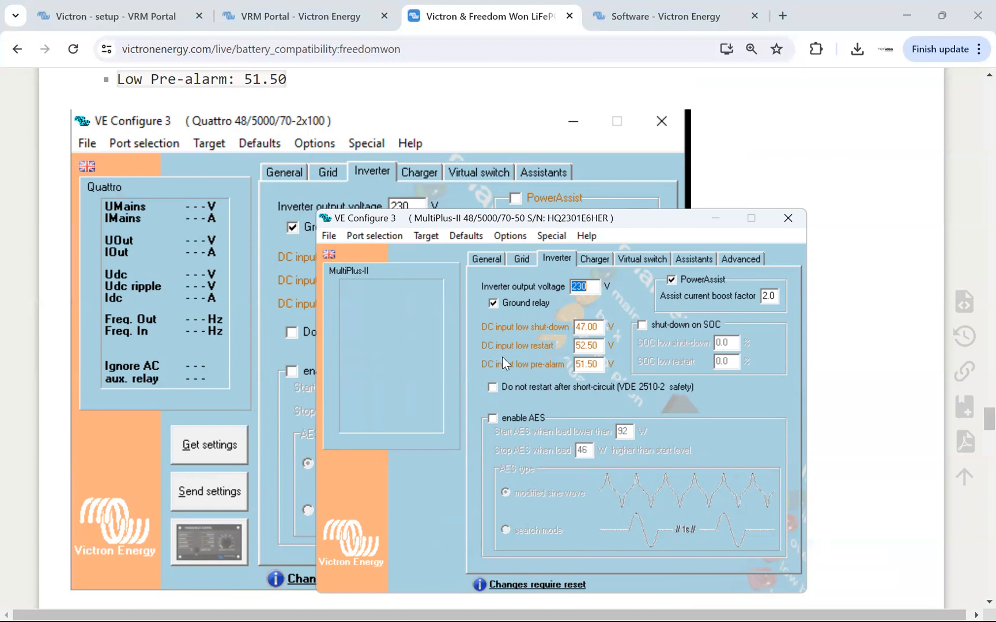
Set the MultiPlus-II charger's battery type to Lithium Iron Phosphate (LiFePo4) batteries, following the Freedom Won page.
{"action": "left_click", "coordinate": [595, 259]}
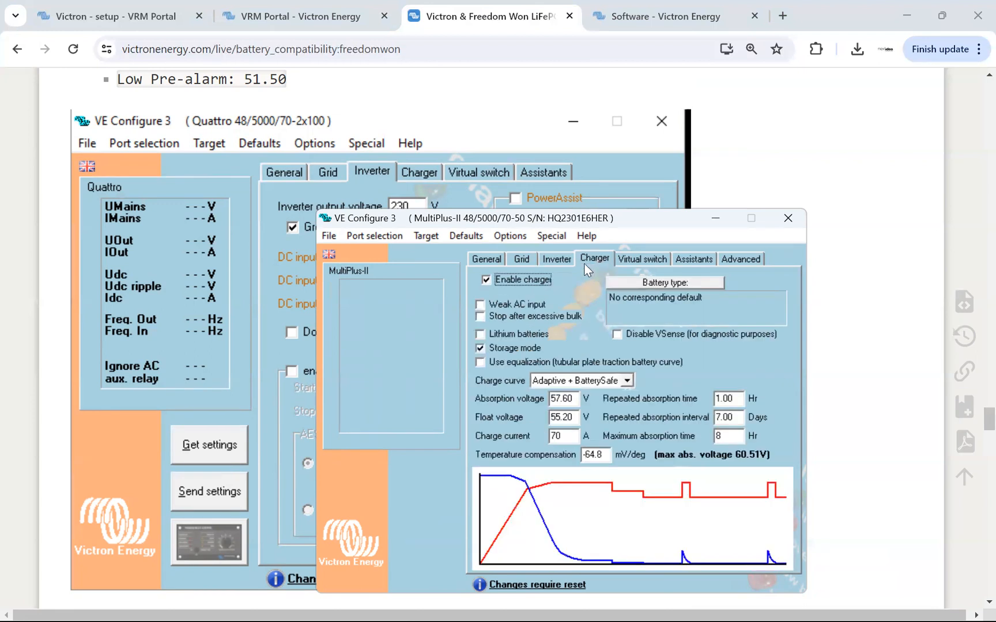
{"action": "scroll", "coordinate": [205, 277], "scroll_direction": "down", "scroll_amount": 4}
{"action": "scroll", "coordinate": [206, 277], "scroll_direction": "down", "scroll_amount": 3}
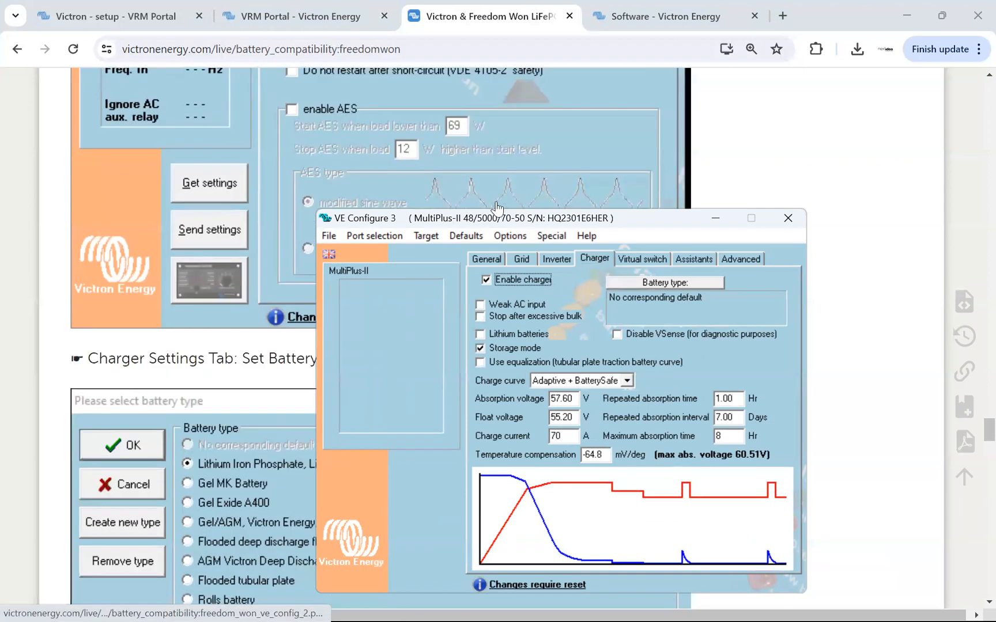
{"action": "scroll", "coordinate": [248, 267], "scroll_direction": "down", "scroll_amount": 5}
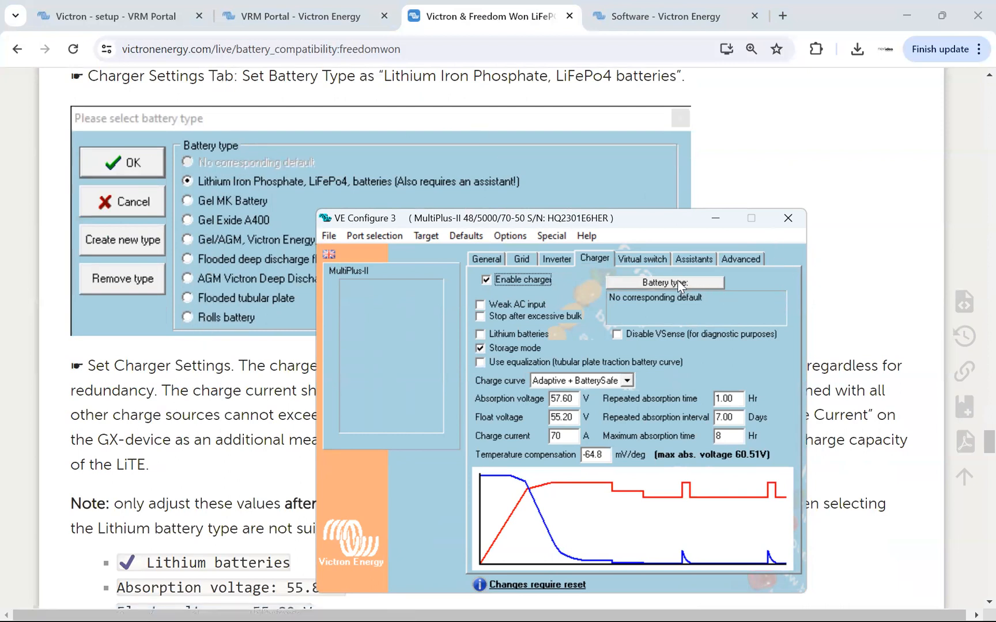
{"action": "scroll", "coordinate": [227, 214], "scroll_direction": "up", "scroll_amount": 1}
{"action": "scroll", "coordinate": [228, 215], "scroll_direction": "down", "scroll_amount": 1}
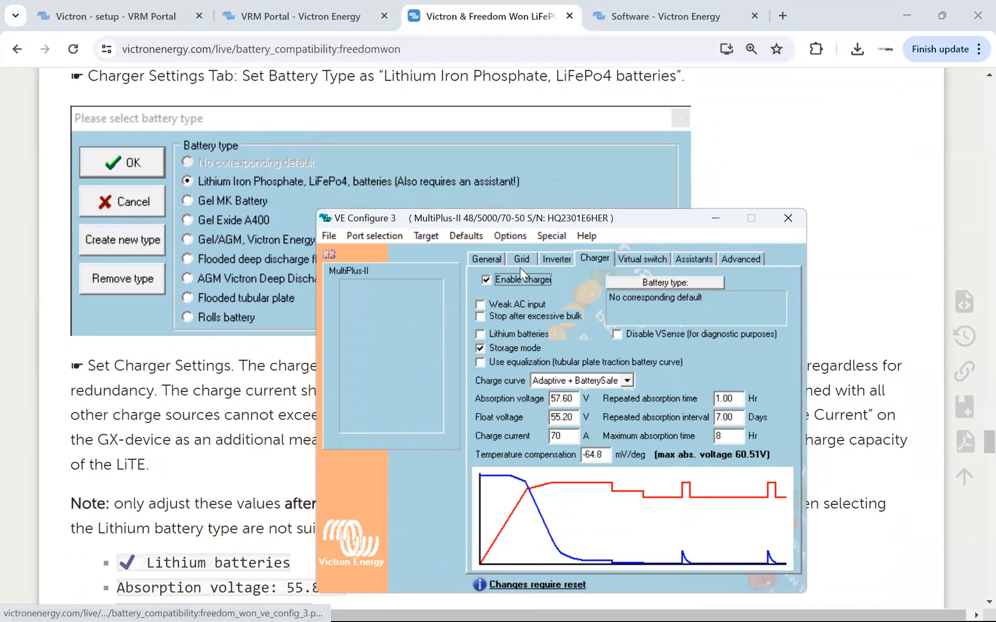
{"action": "left_click", "coordinate": [662, 282]}
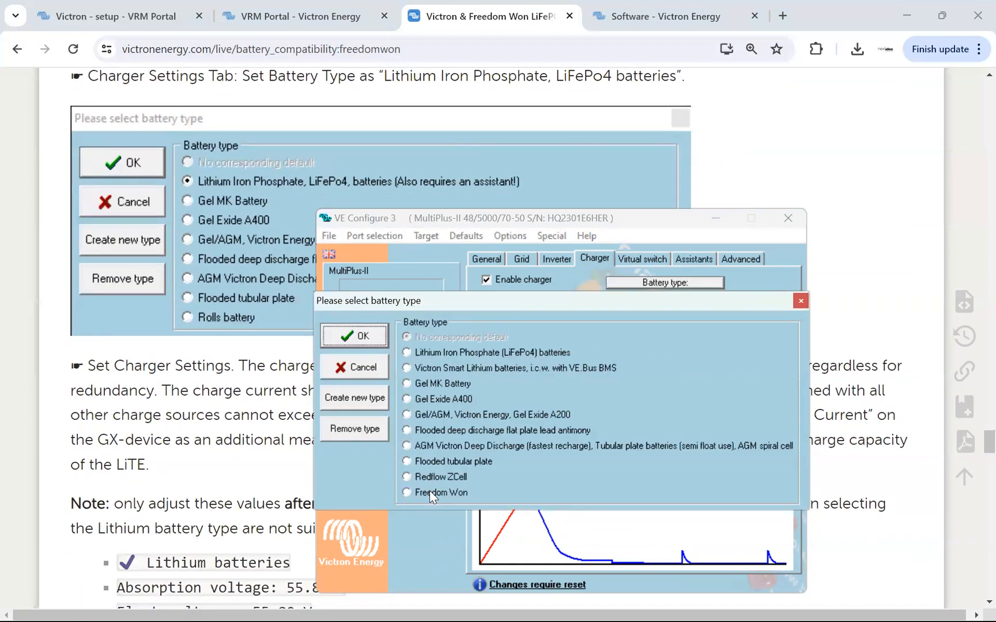
{"action": "left_click", "coordinate": [407, 352]}
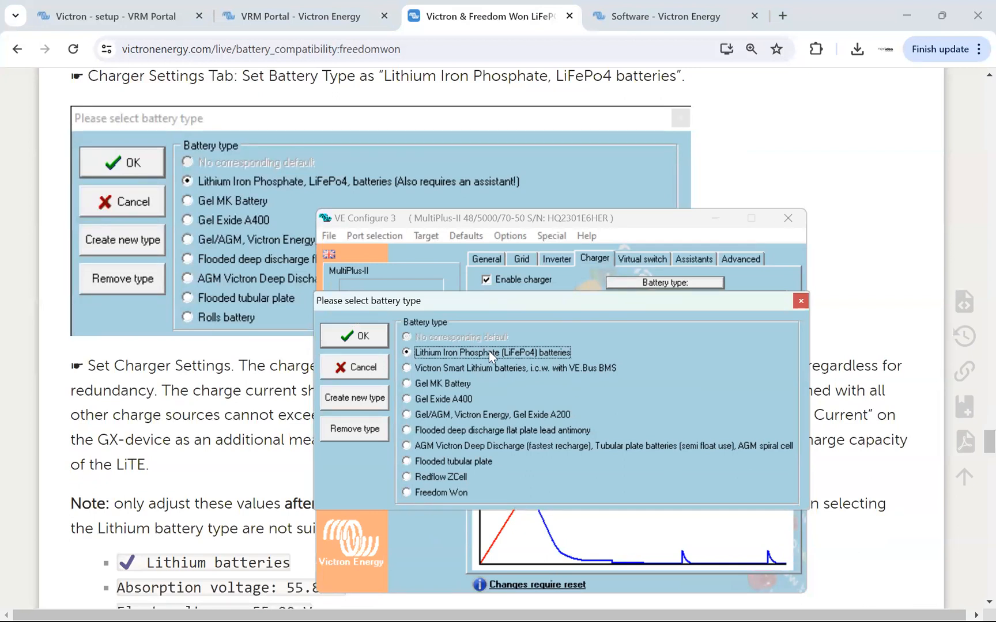
{"action": "left_click", "coordinate": [388, 337]}
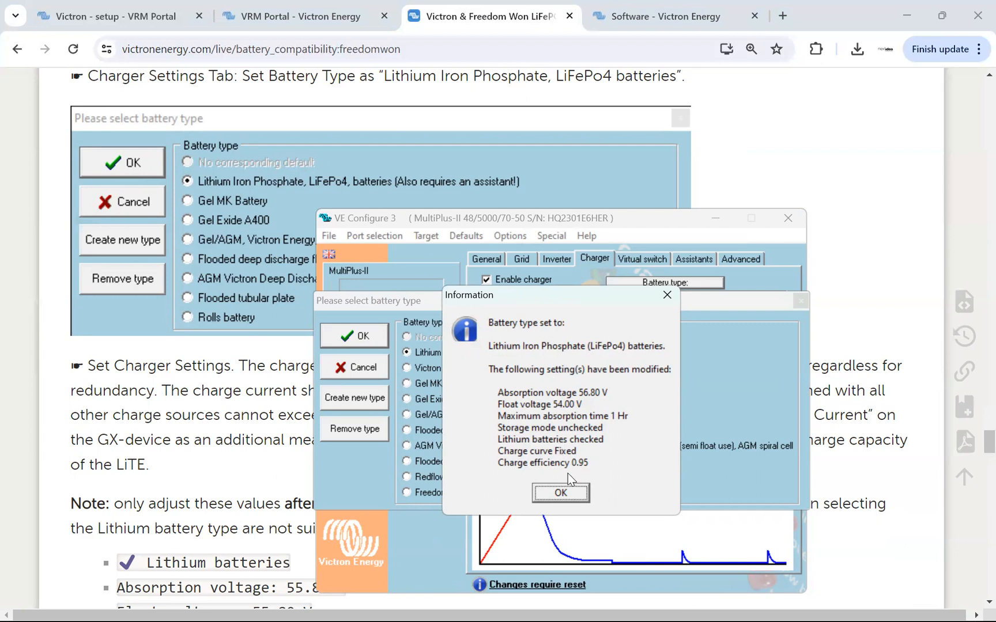
{"action": "left_click", "coordinate": [569, 499]}
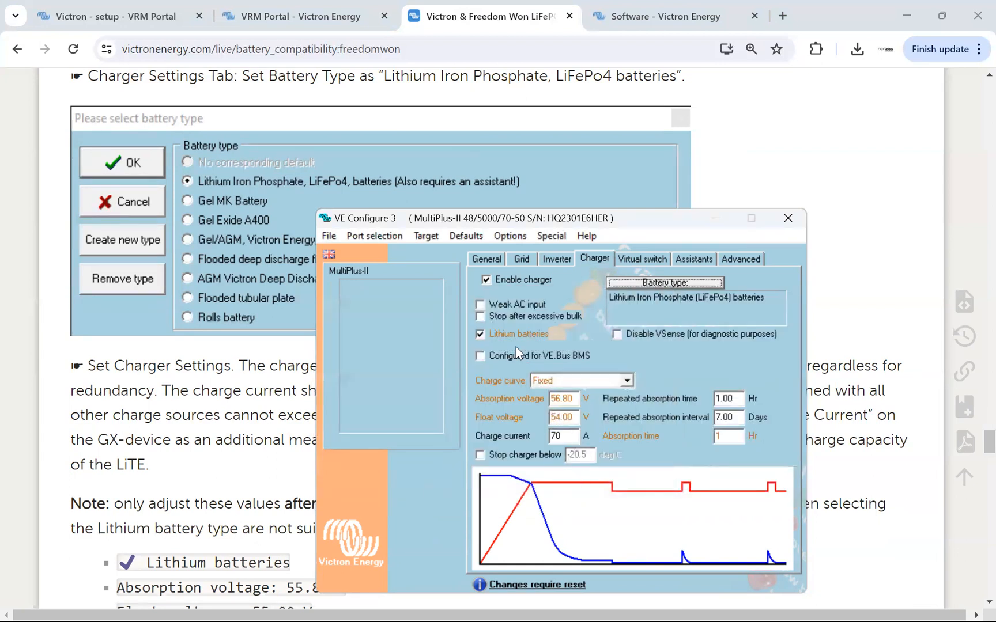
Set the charger's absorption voltage and float voltage to the Freedom Won recommendation of 55.8 V each.
{"action": "scroll", "coordinate": [254, 325], "scroll_direction": "down", "scroll_amount": 8}
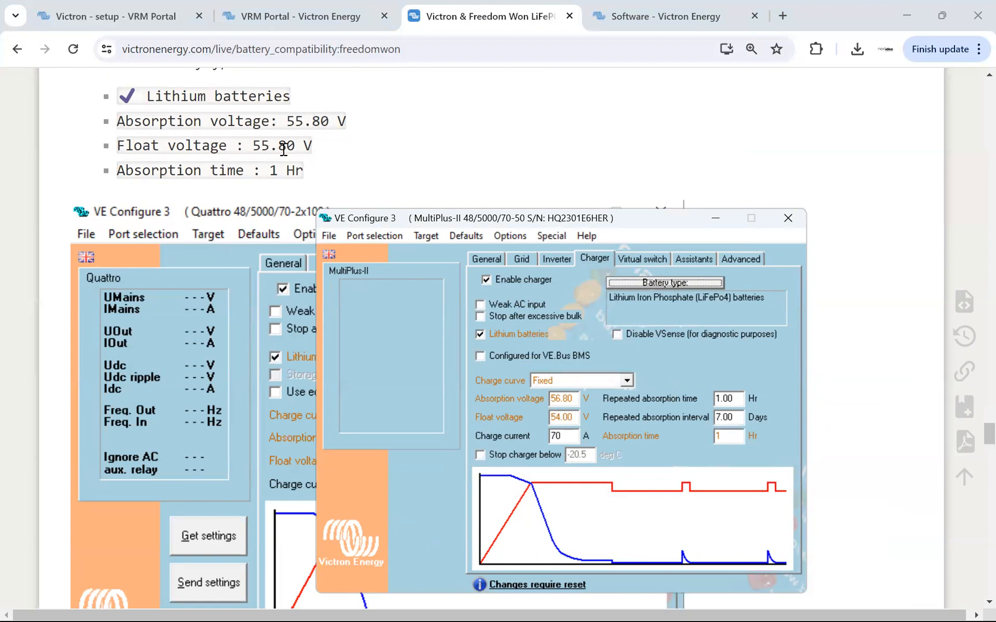
{"action": "left_click", "coordinate": [558, 399]}
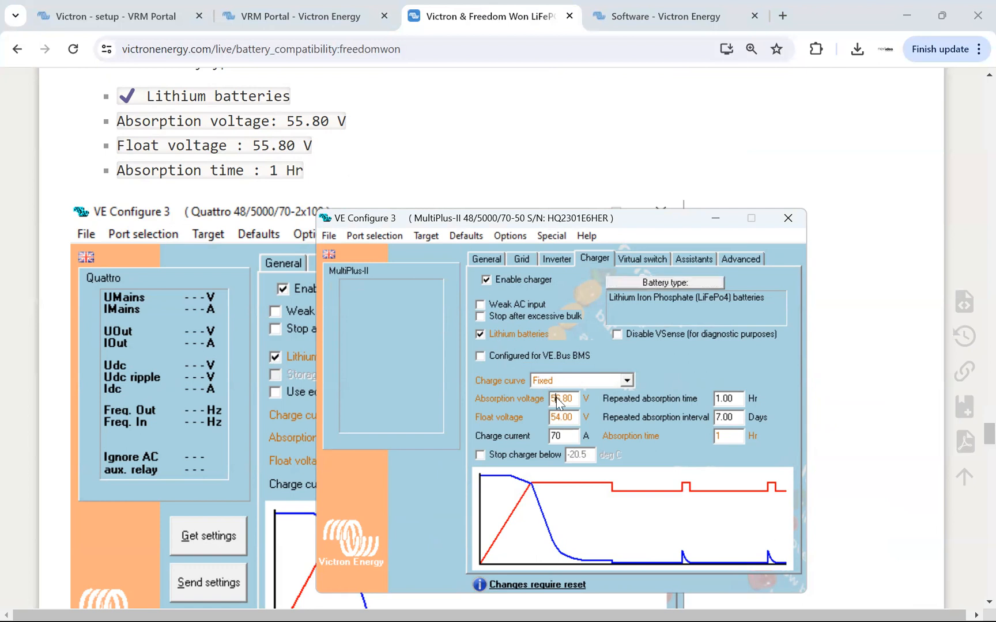
{"action": "type", "text": "55.8"}
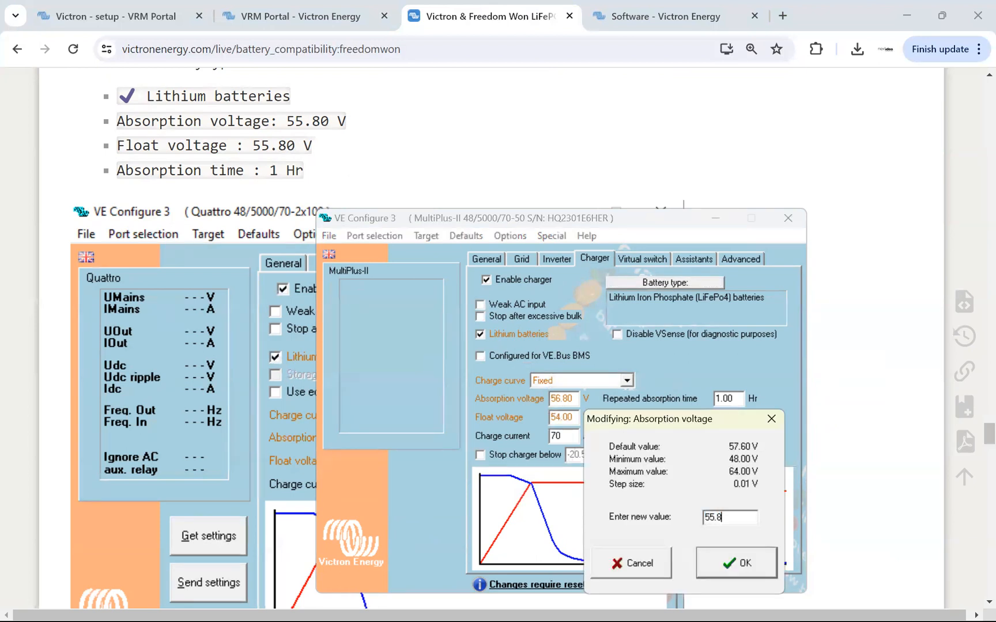
{"action": "key", "text": "Return"}
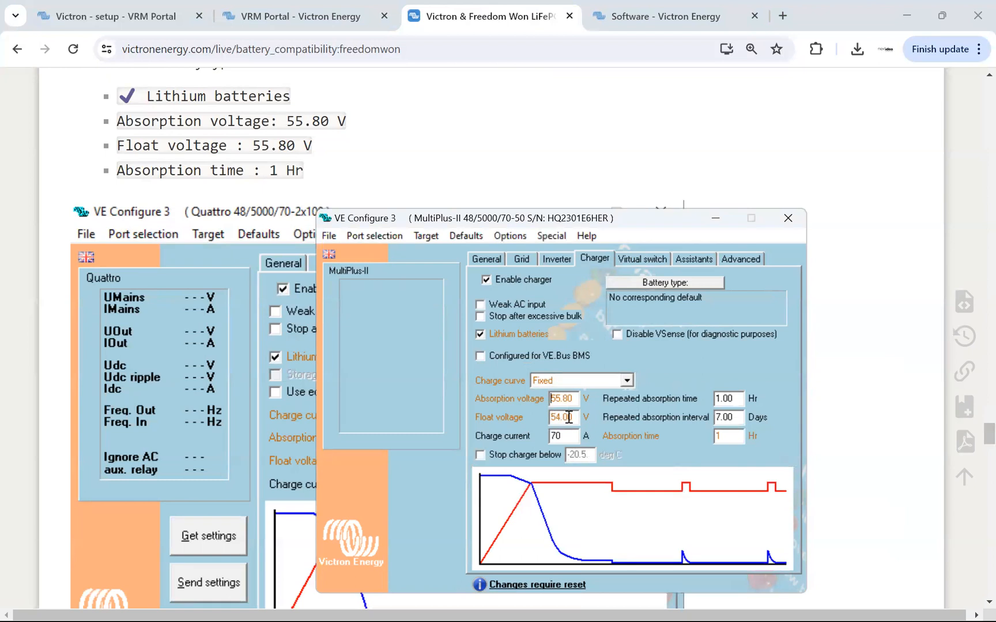
{"action": "left_click", "coordinate": [562, 417]}
{"action": "type", "text": "55.8"}
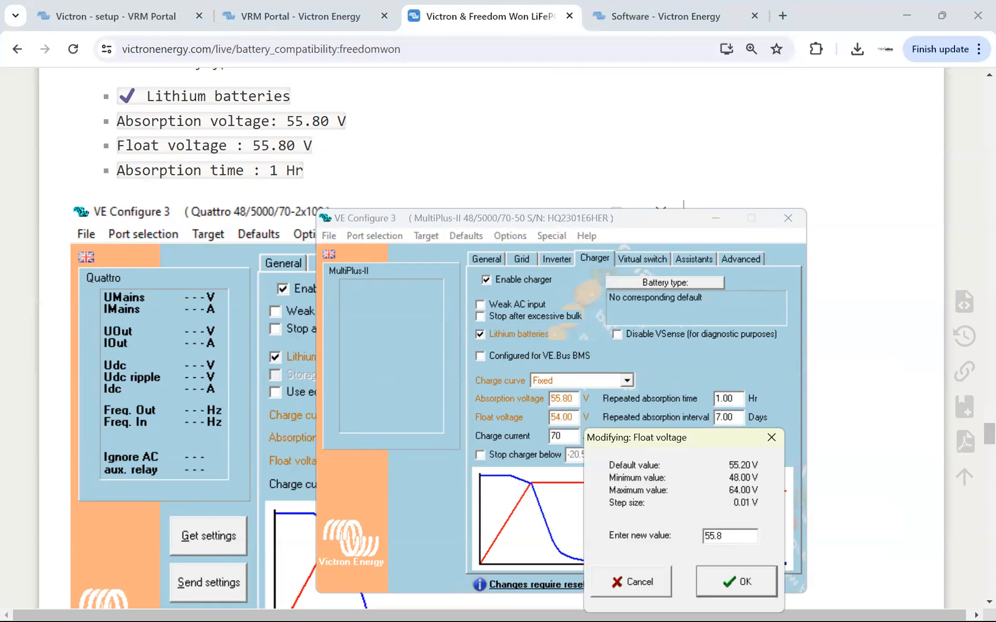
{"action": "key", "text": "Return"}
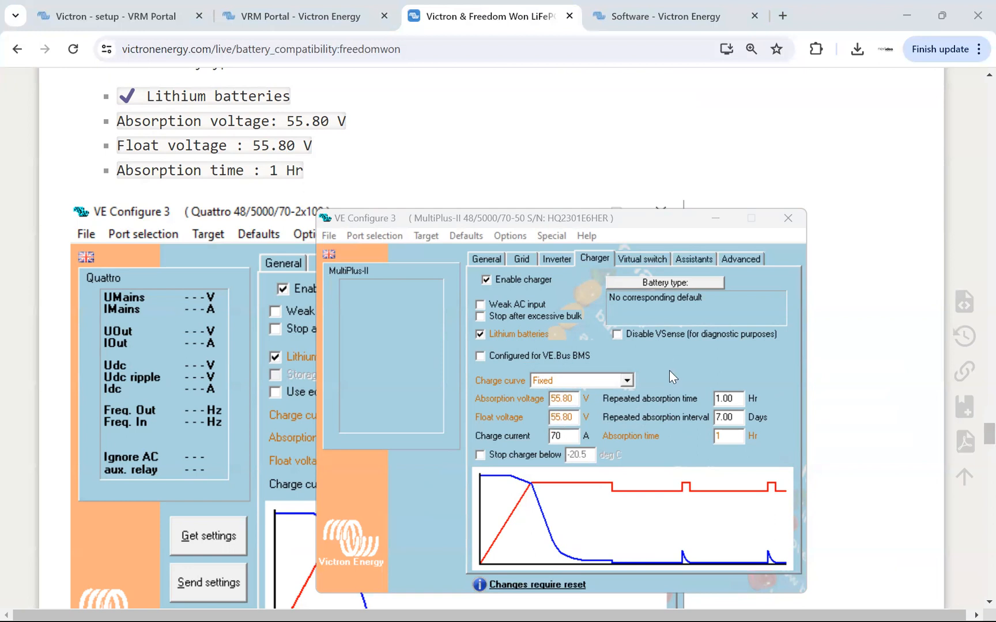
Set the virtual switch usage to "Do not use VS".
{"action": "left_click", "coordinate": [638, 258]}
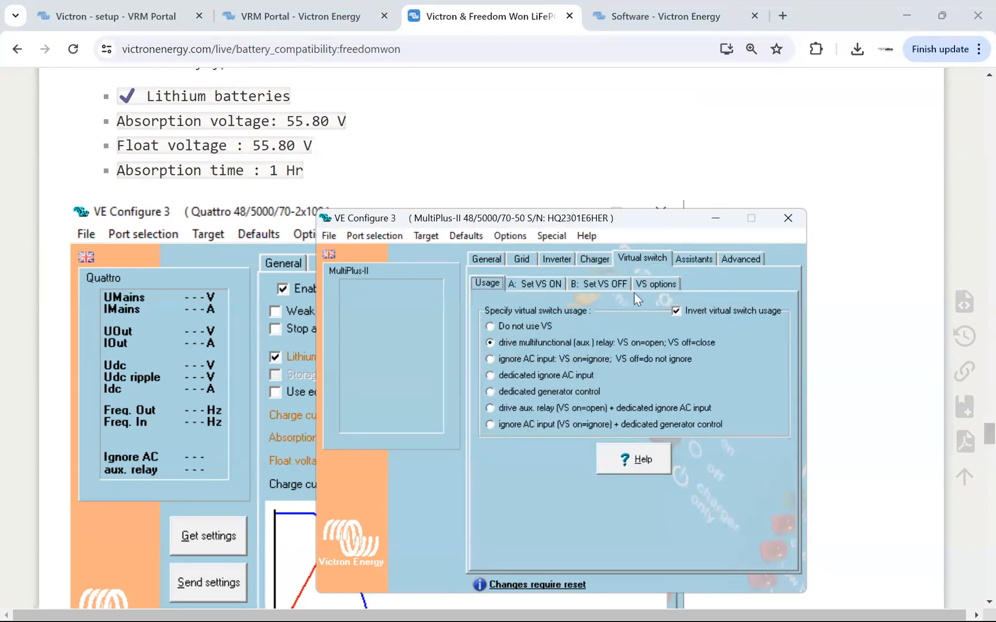
{"action": "left_click", "coordinate": [489, 326]}
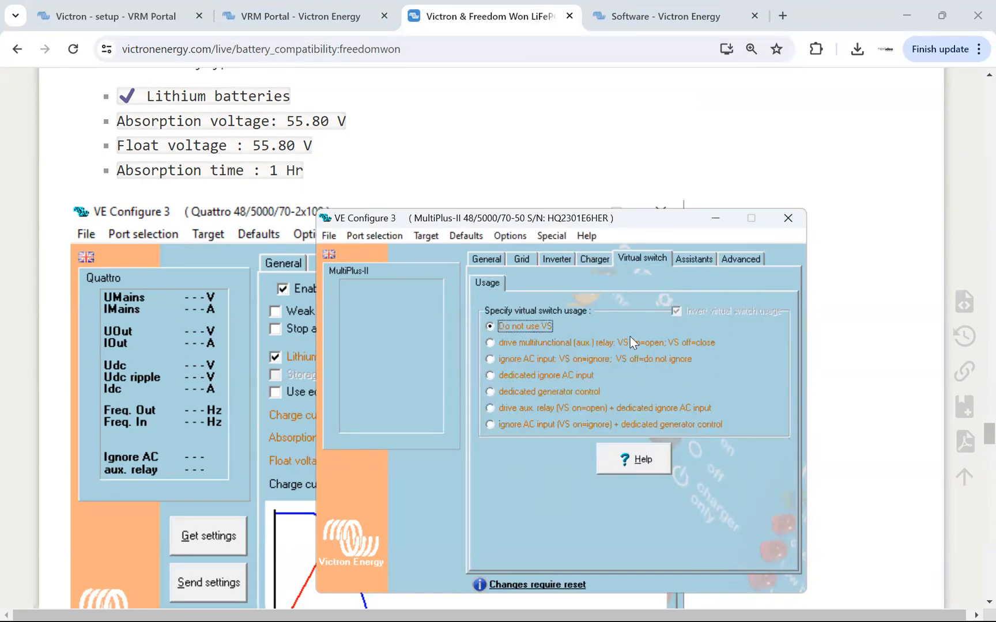
Review the assistants that can be added, including ESS and the relay assistants, and check the advanced charger-limiting settings.
{"action": "left_click", "coordinate": [695, 259]}
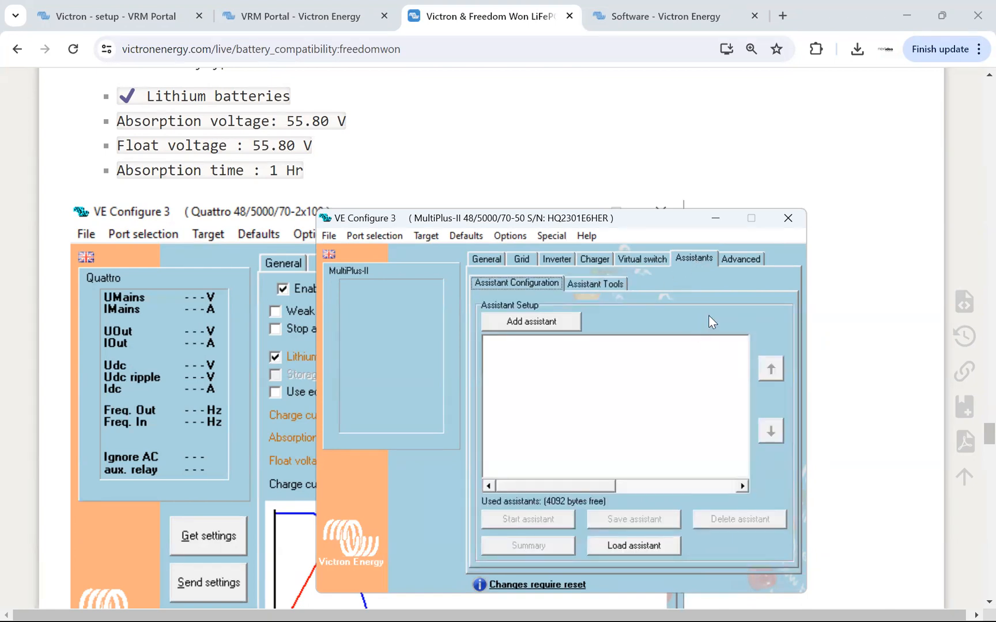
{"action": "left_click", "coordinate": [544, 322]}
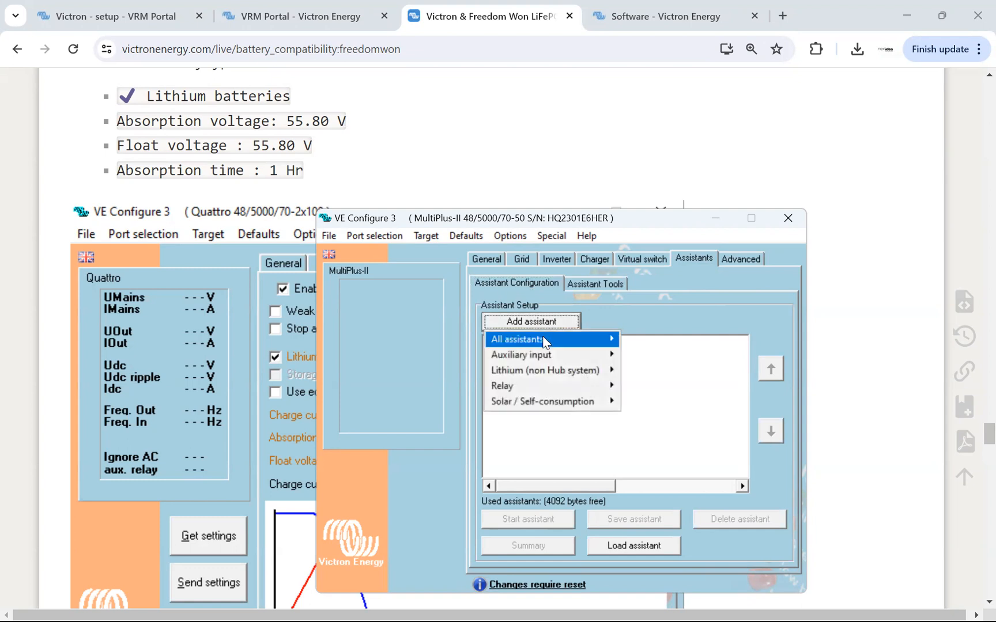
{"action": "mouse_move", "coordinate": [545, 342]}
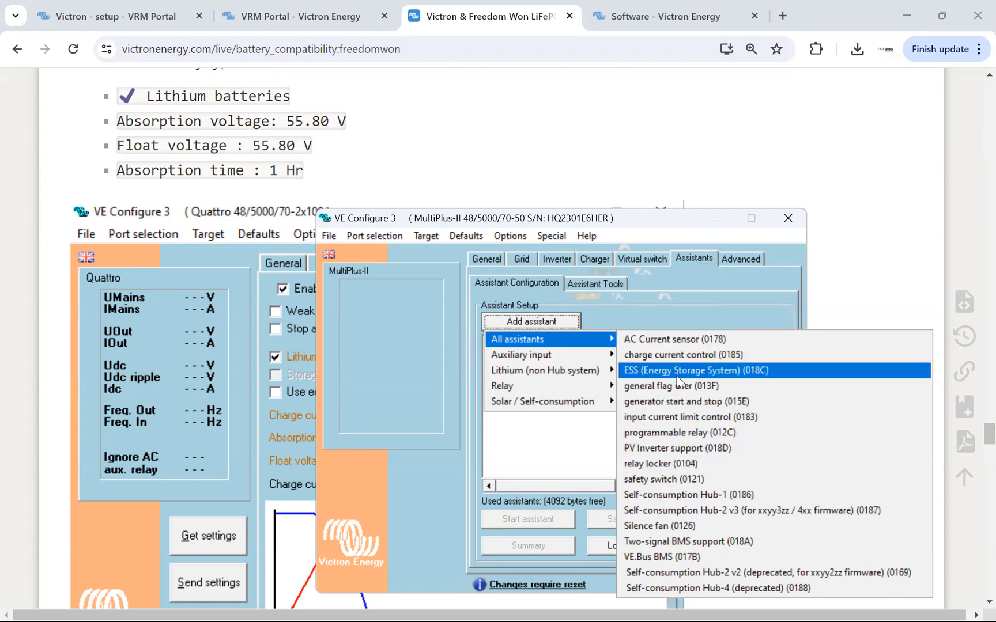
{"action": "mouse_move", "coordinate": [676, 371]}
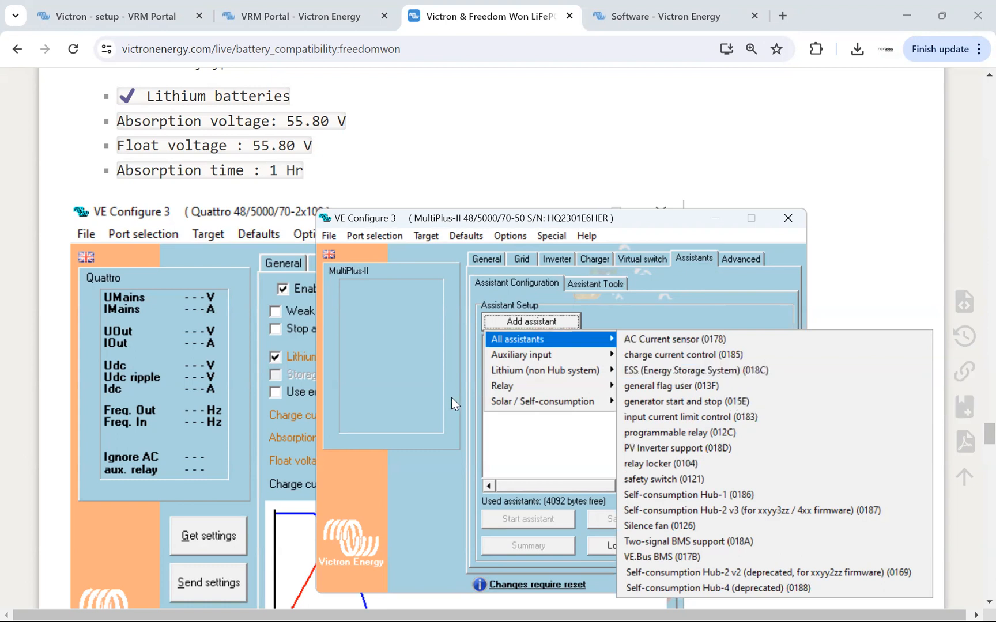
{"action": "mouse_move", "coordinate": [561, 387]}
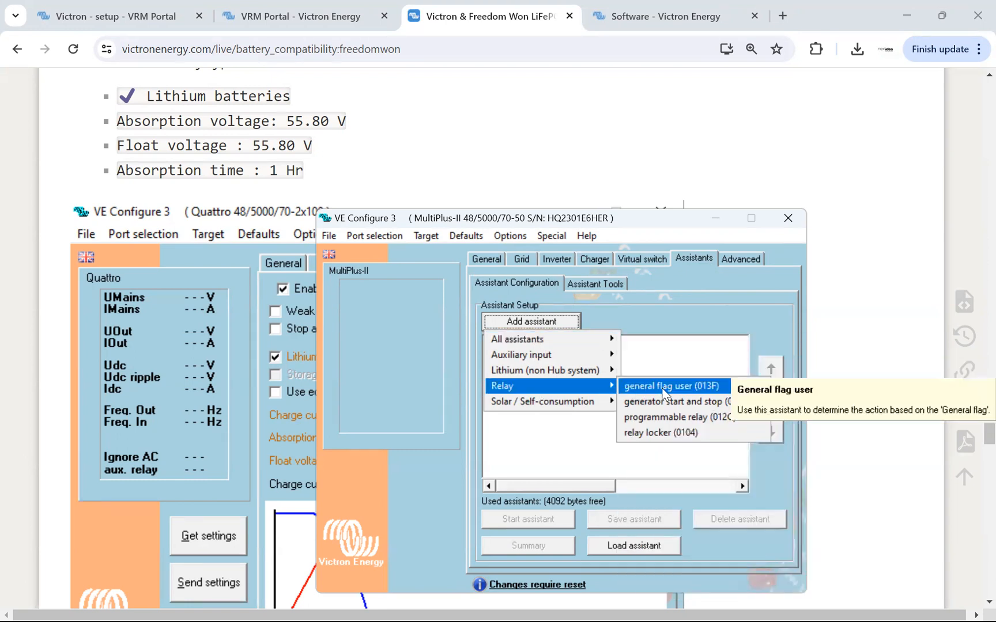
{"action": "mouse_move", "coordinate": [664, 420]}
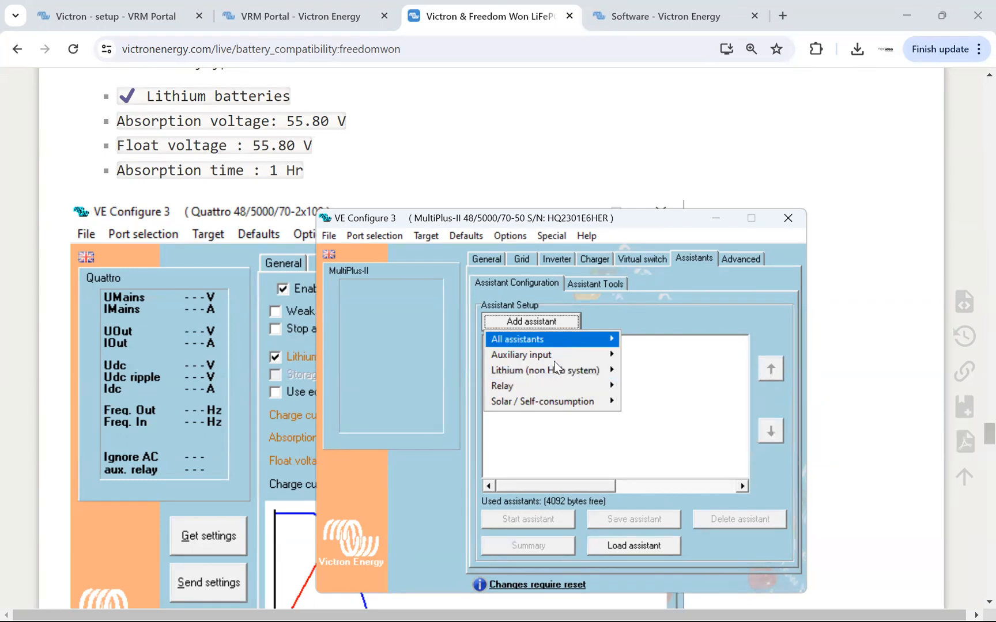
{"action": "left_click", "coordinate": [661, 296]}
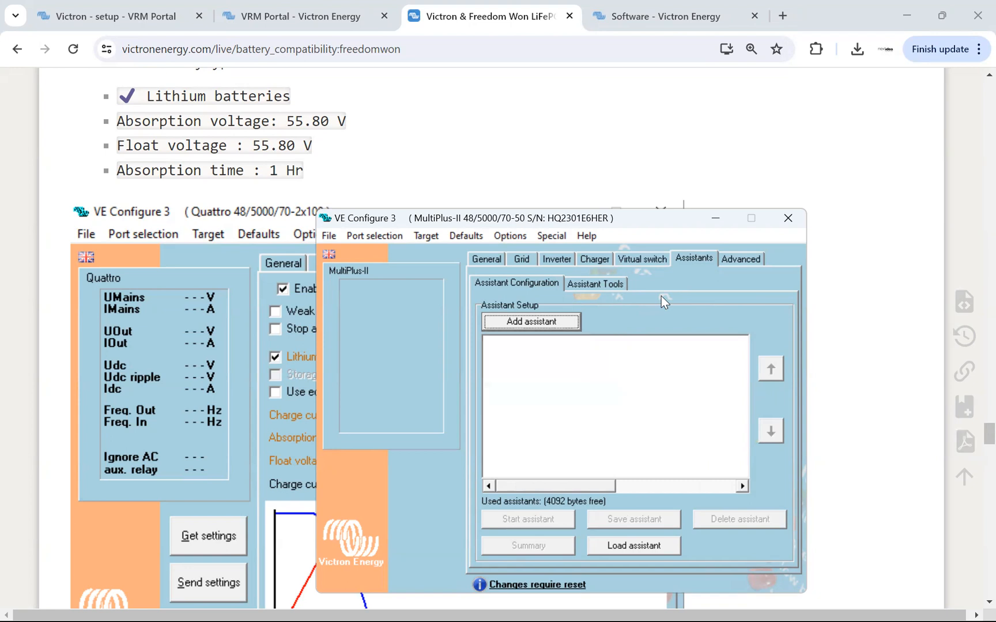
{"action": "left_click", "coordinate": [743, 258]}
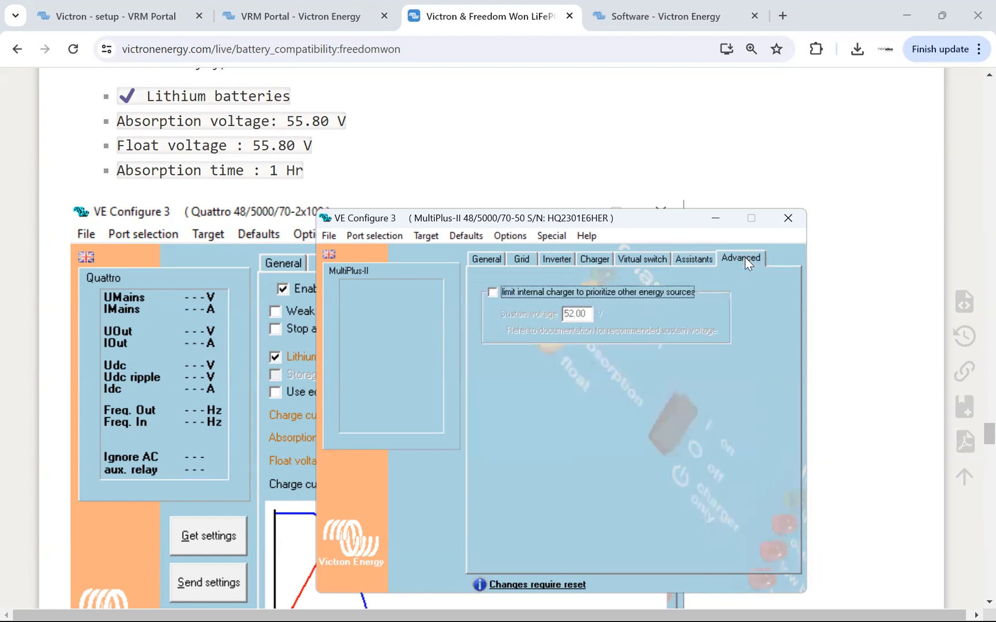
{"action": "left_click", "coordinate": [704, 258]}
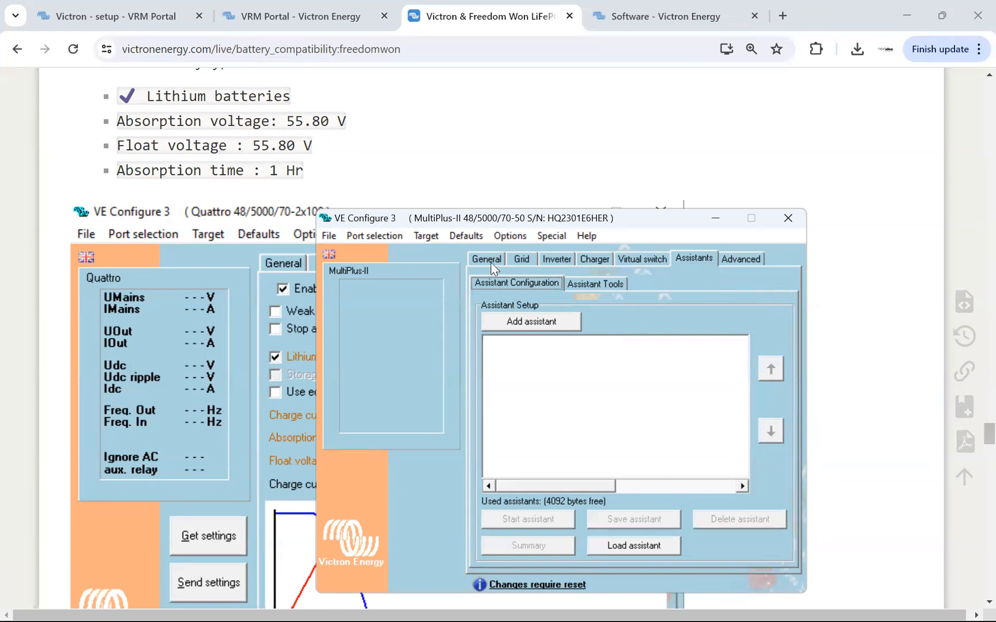
Close VE Configure 3 and save the changed settings to the remote file.
{"action": "left_click", "coordinate": [789, 218]}
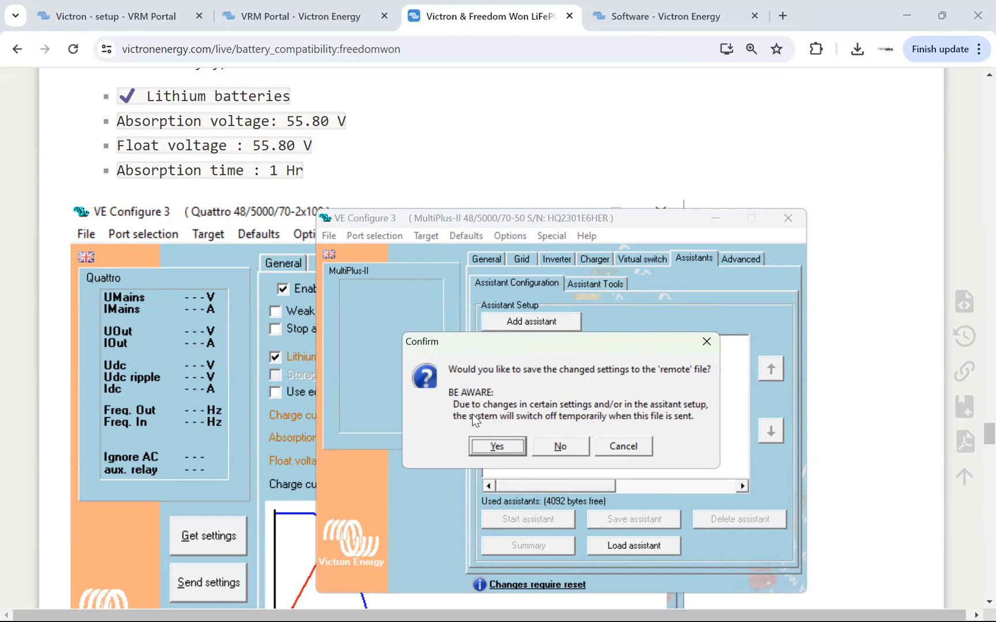
{"action": "left_click", "coordinate": [498, 447]}
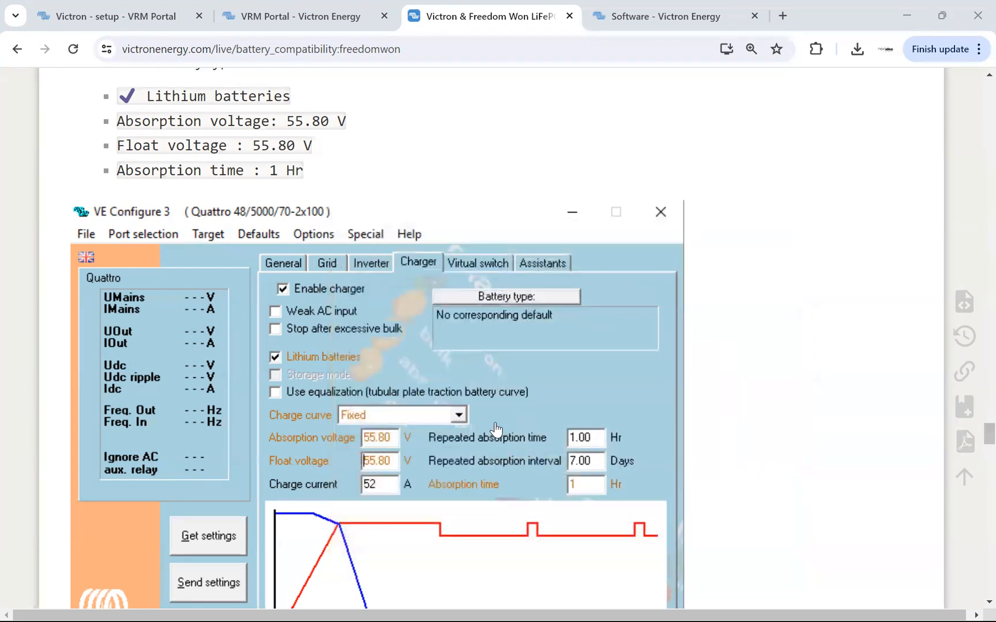
On the installation's Remote VEConfigure page in VRM, upload c0619ab608fb_inst_ttyS4_Interfaces_Mk2_Tunnel.rvsc to the MultiPlus-II.
{"action": "left_click", "coordinate": [265, 21]}
{"action": "left_click", "coordinate": [127, 17]}
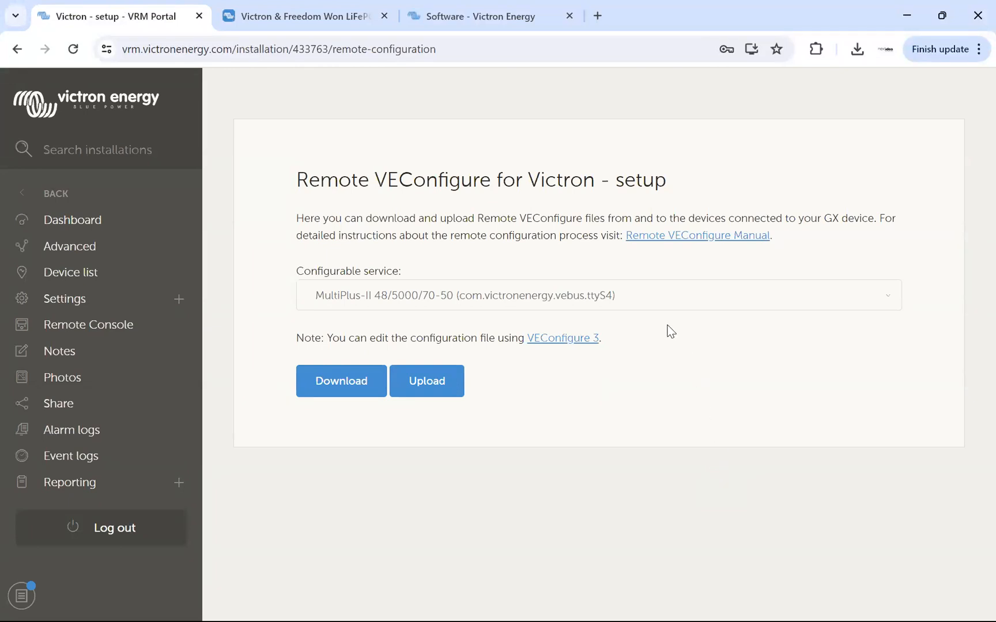
{"action": "left_click", "coordinate": [443, 389]}
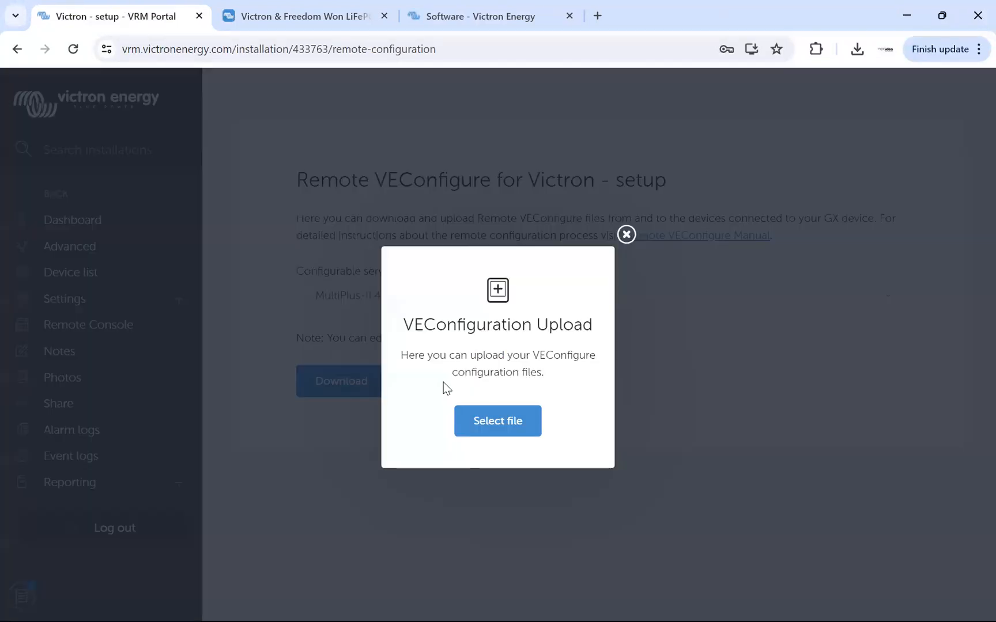
{"action": "left_click", "coordinate": [523, 428]}
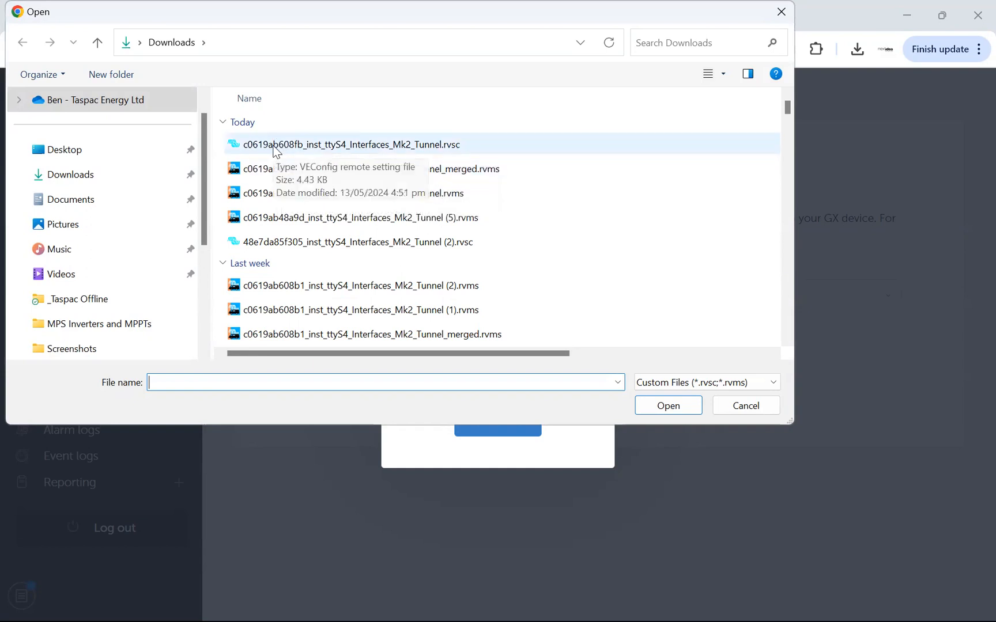
{"action": "left_click_drag", "start_coordinate": [522, 353], "coordinate": [726, 354]}
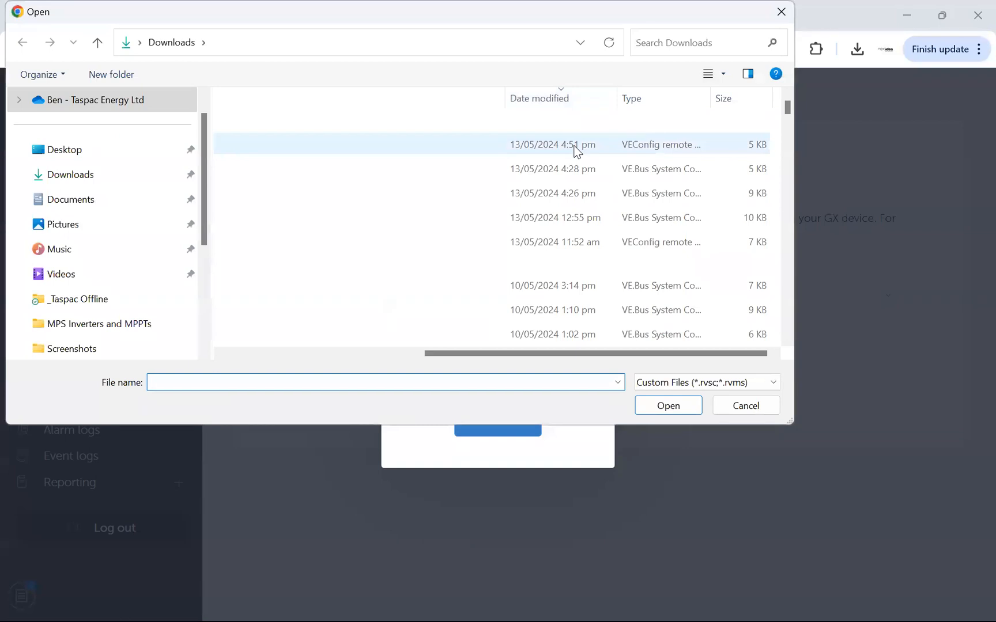
{"action": "left_click_drag", "start_coordinate": [663, 351], "coordinate": [420, 345]}
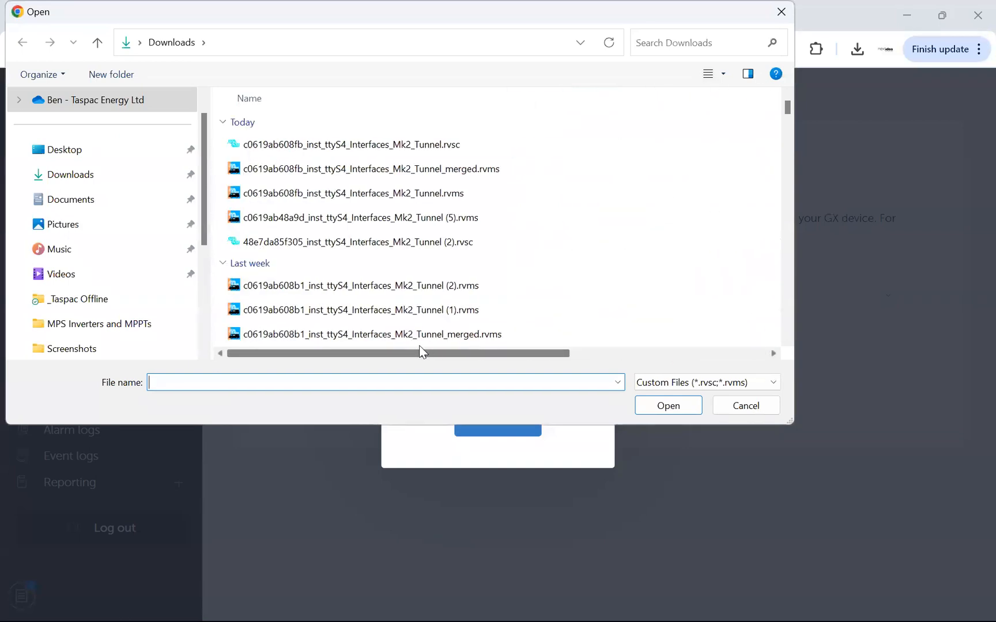
{"action": "double_click", "coordinate": [409, 147]}
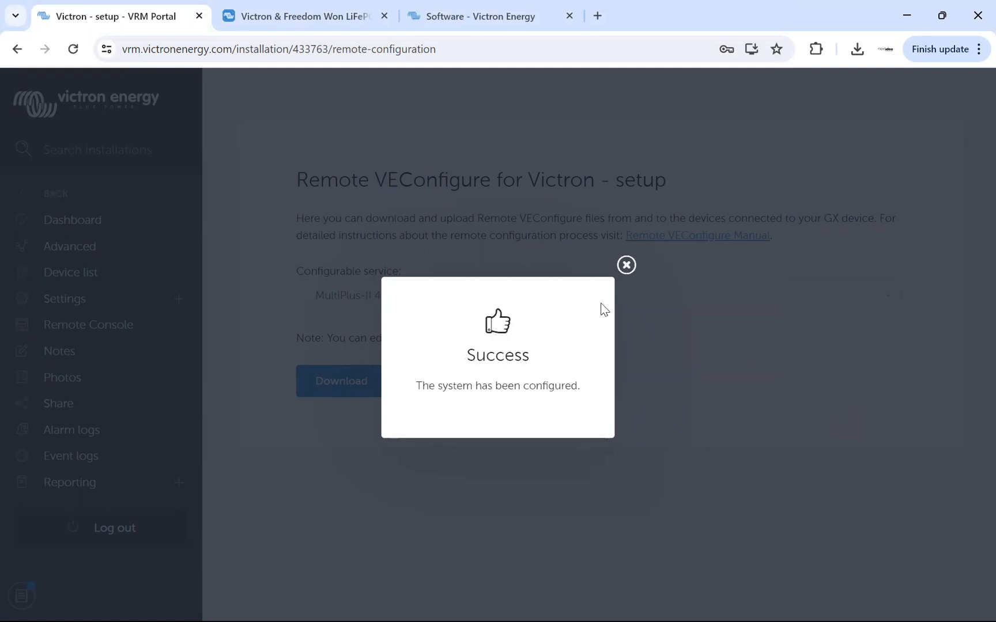
{"action": "left_click", "coordinate": [626, 265]}
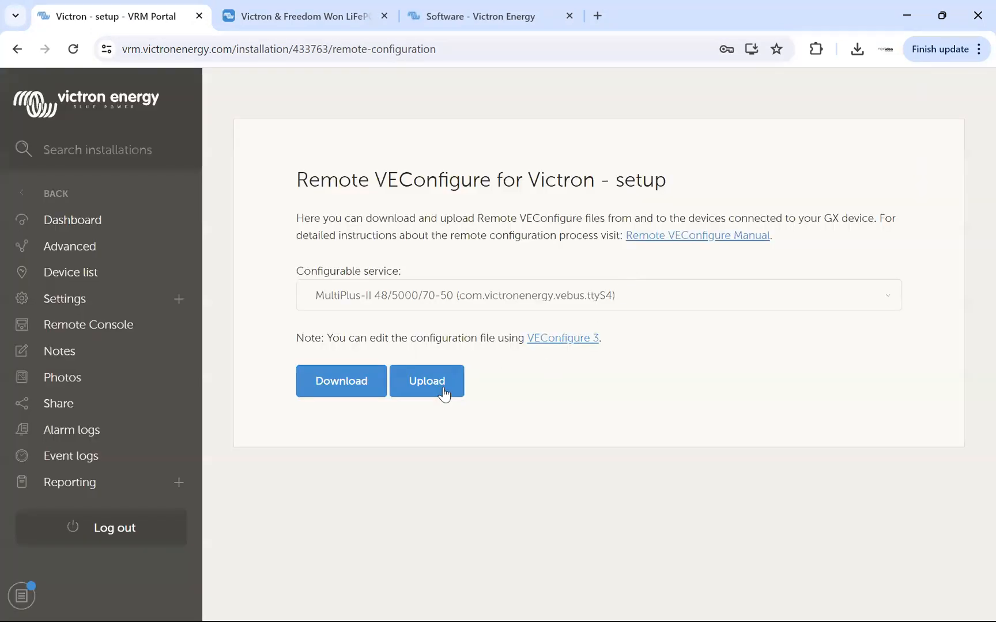
Download the MultiPlus-II configuration file again from VRM and open it in VEConfigure 3.
{"action": "left_click", "coordinate": [345, 382]}
{"action": "left_click", "coordinate": [857, 50]}
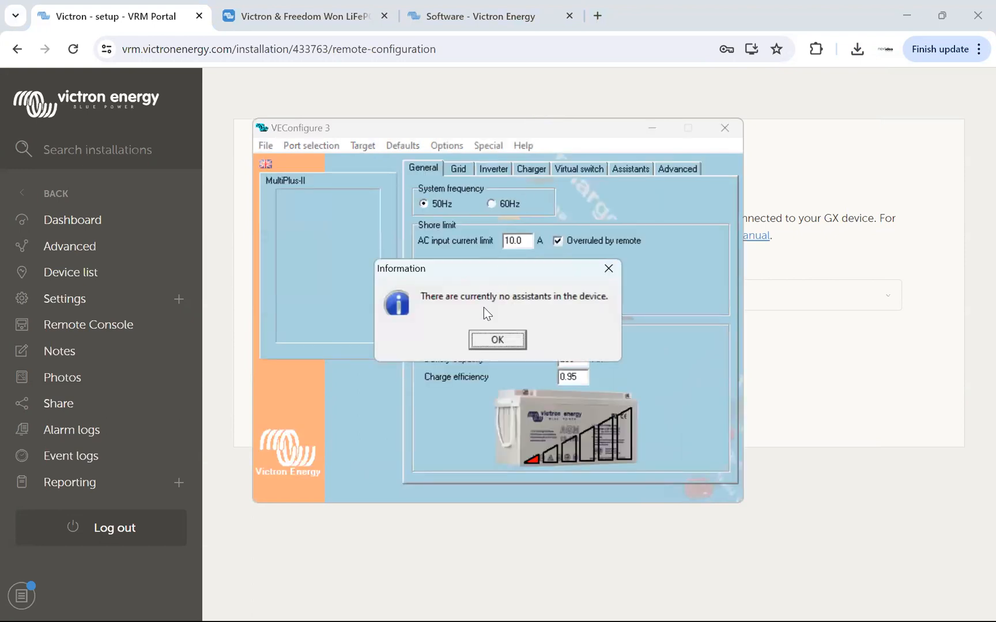
{"action": "left_click", "coordinate": [494, 338]}
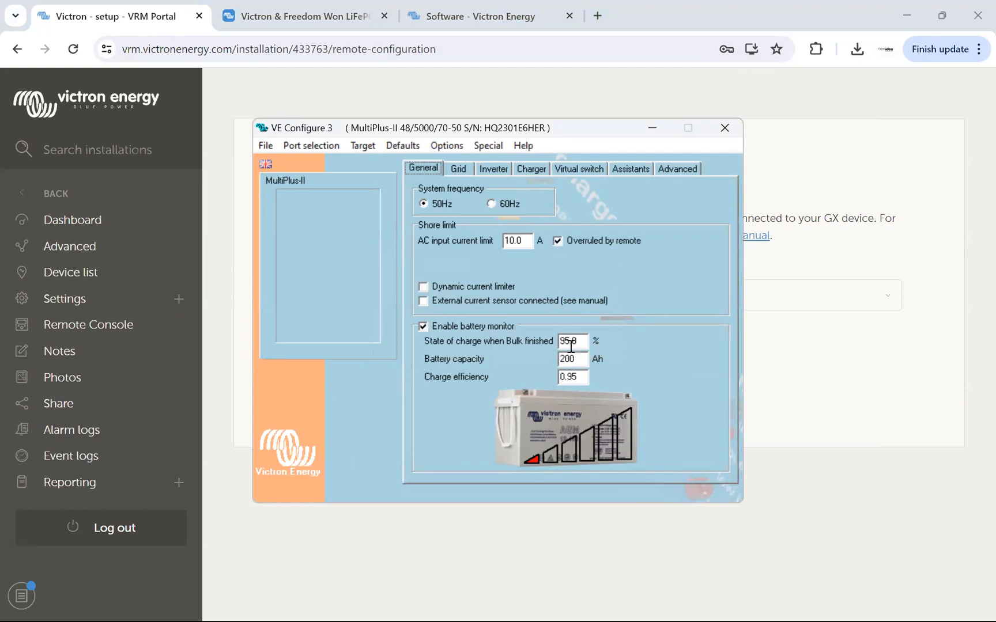
Review the MultiPlus-II's grid, inverter, charger, virtual switch, assistants and advanced settings, then close VE Configure 3.
{"action": "left_click", "coordinate": [459, 169]}
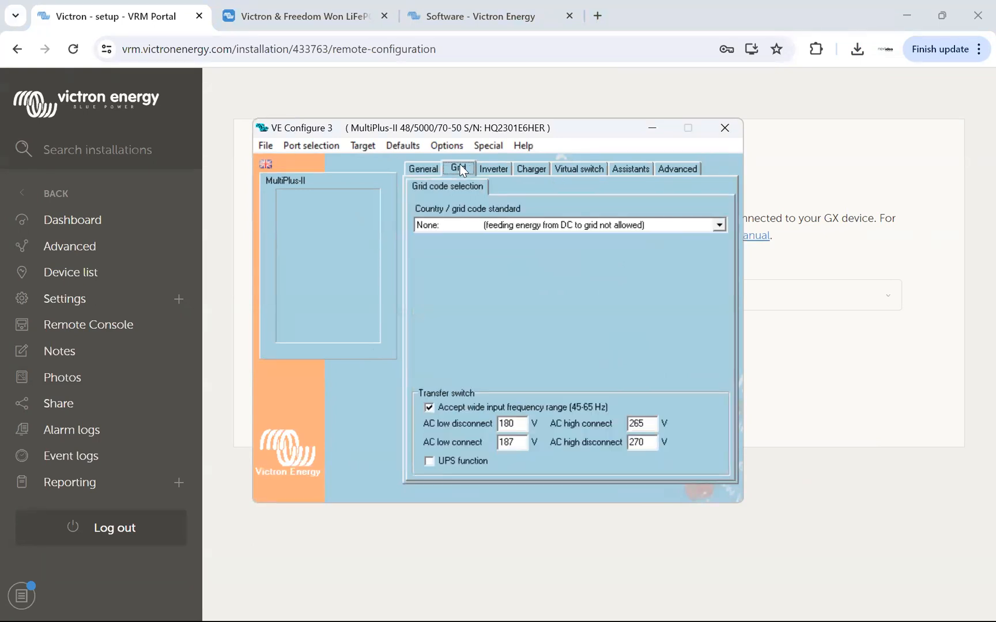
{"action": "left_click", "coordinate": [491, 169]}
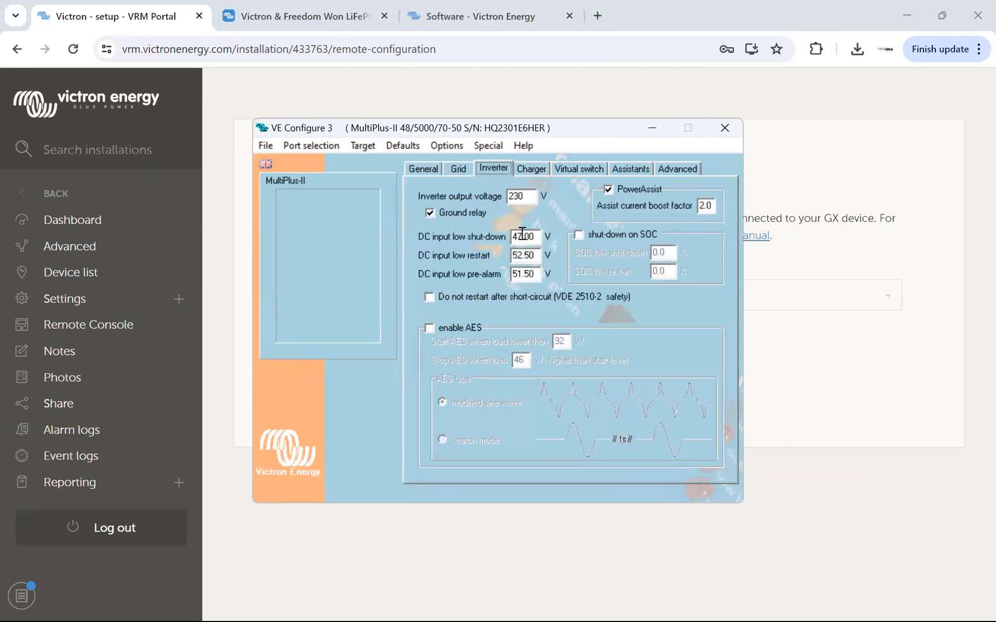
{"action": "left_click", "coordinate": [532, 169]}
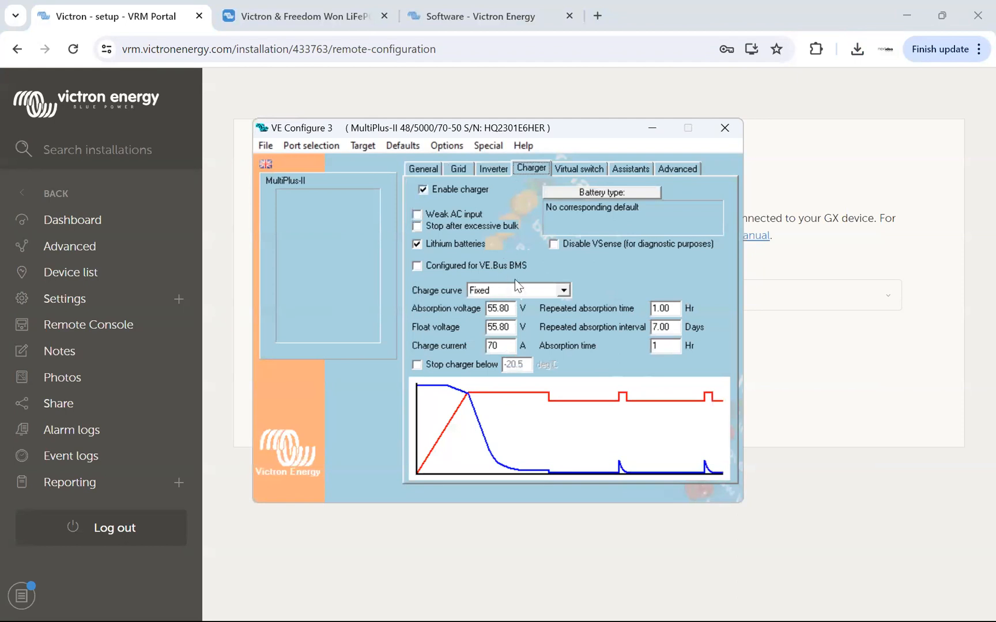
{"action": "left_click", "coordinate": [582, 169]}
{"action": "left_click", "coordinate": [632, 169]}
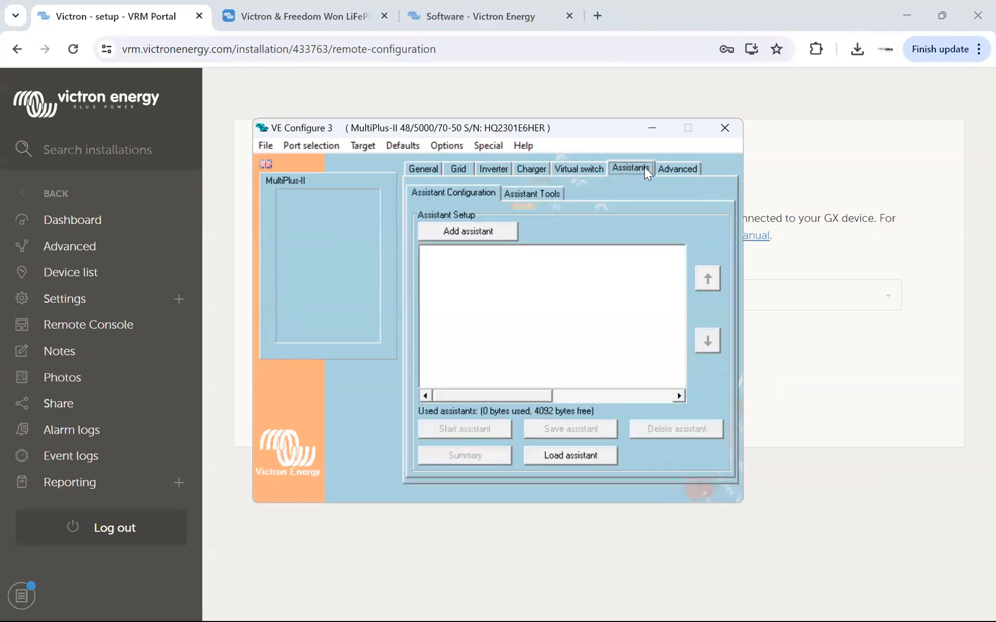
{"action": "left_click", "coordinate": [675, 169]}
{"action": "left_click", "coordinate": [724, 128]}
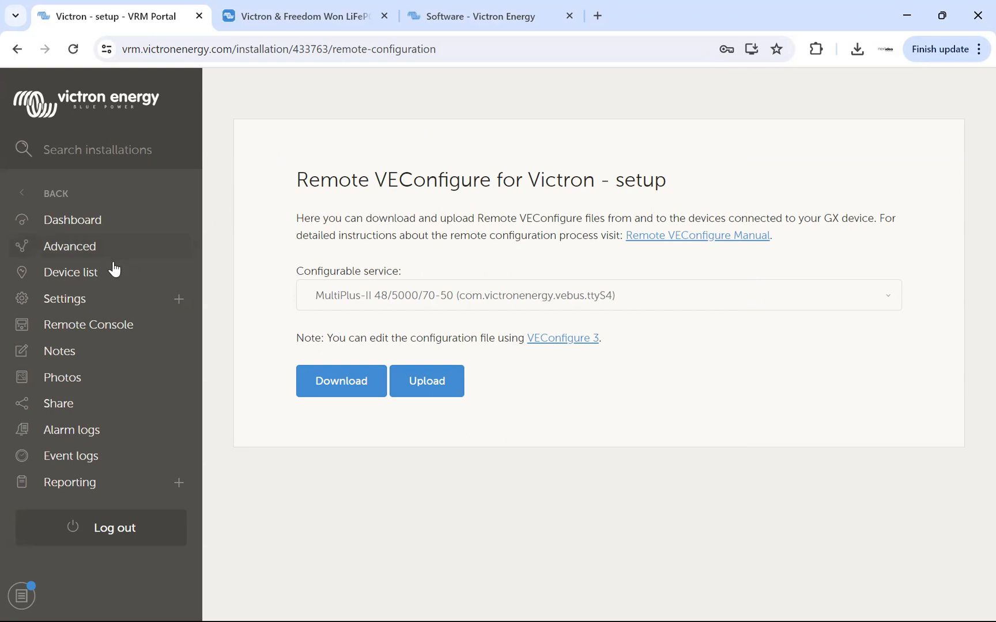
In the VRM device list, check the VE.Bus System's product details and the Remote VEConfigure and Firmware Update options.
{"action": "left_click", "coordinate": [73, 220]}
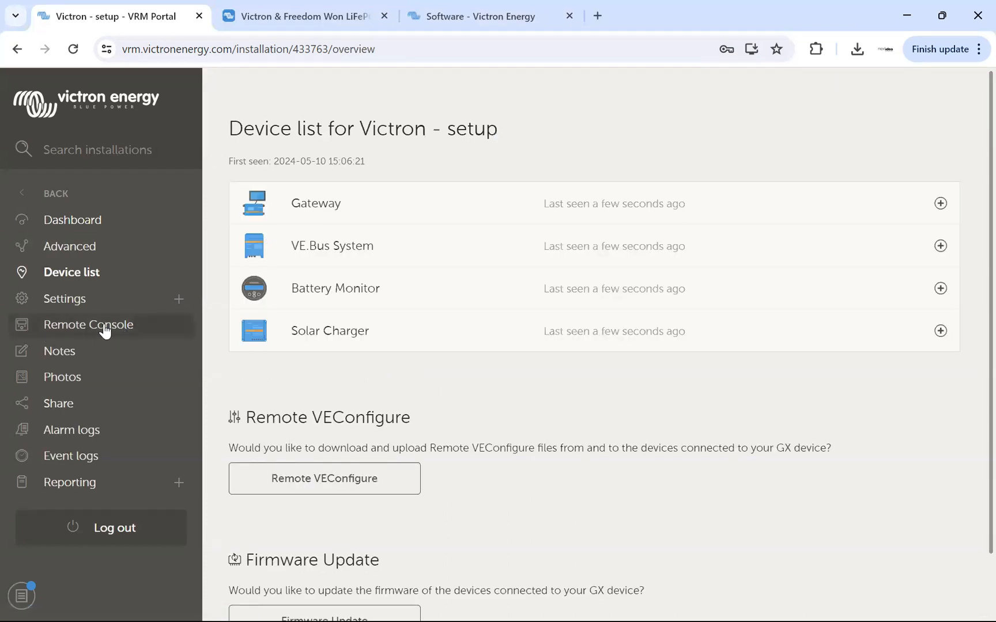
{"action": "left_click", "coordinate": [311, 244]}
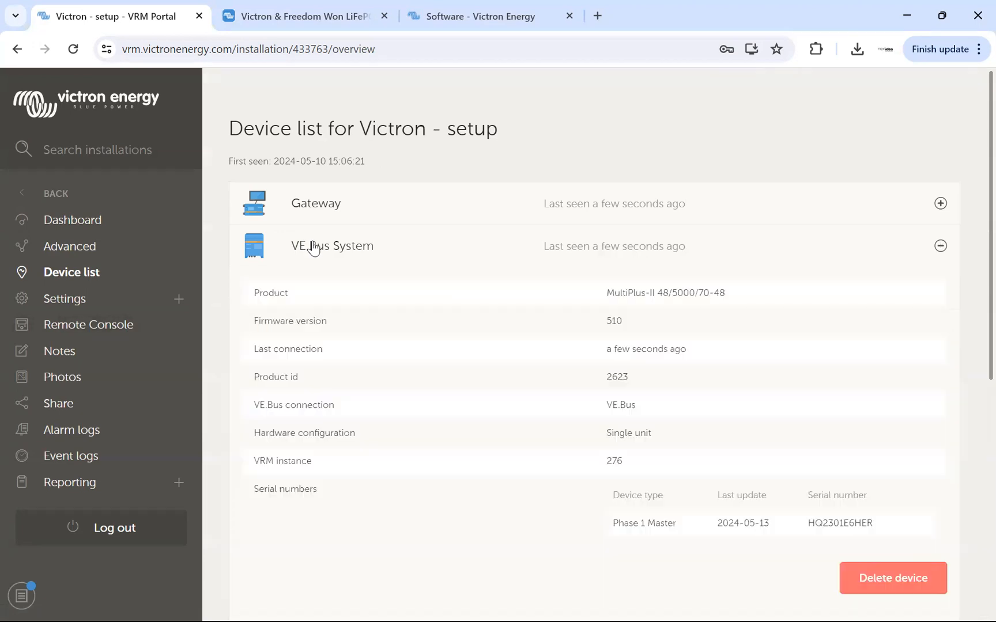
{"action": "left_click_drag", "start_coordinate": [610, 289], "coordinate": [724, 290]}
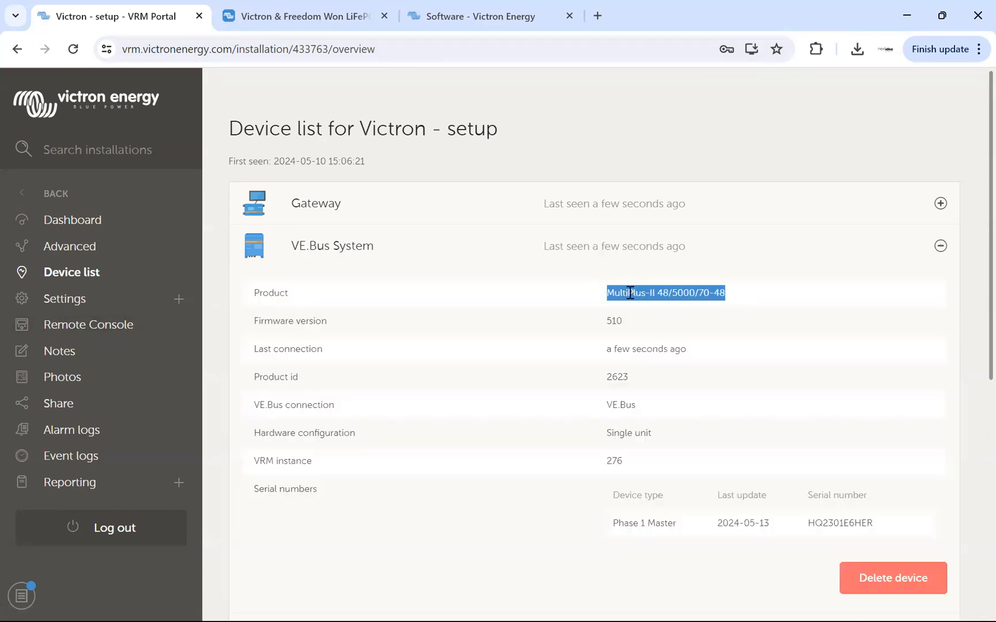
{"action": "scroll", "coordinate": [484, 277], "scroll_direction": "down", "scroll_amount": 5}
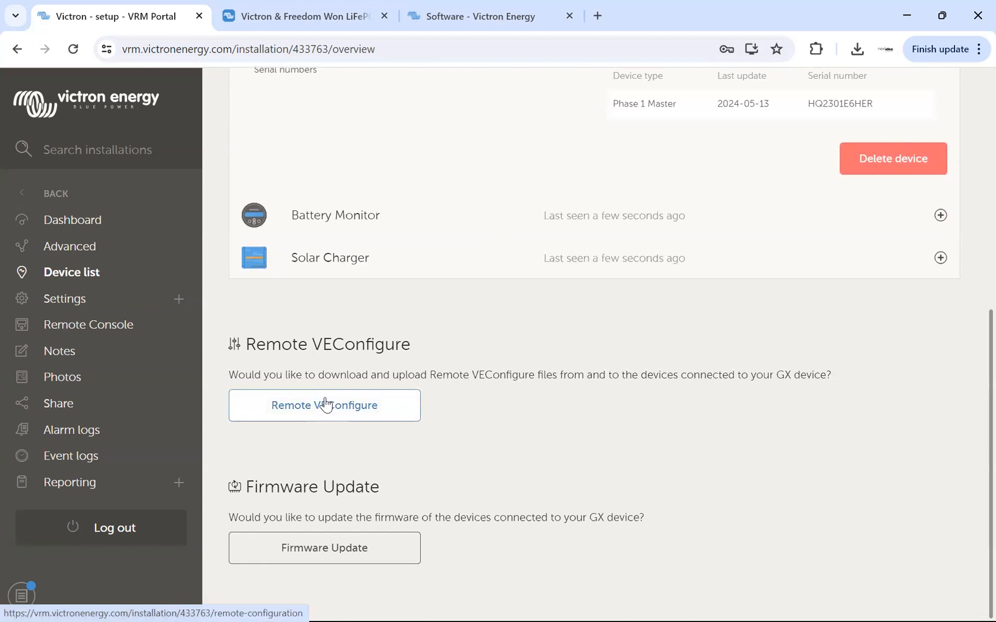
{"action": "scroll", "coordinate": [539, 382], "scroll_direction": "up", "scroll_amount": 5}
{"action": "scroll", "coordinate": [540, 374], "scroll_direction": "up", "scroll_amount": 2}
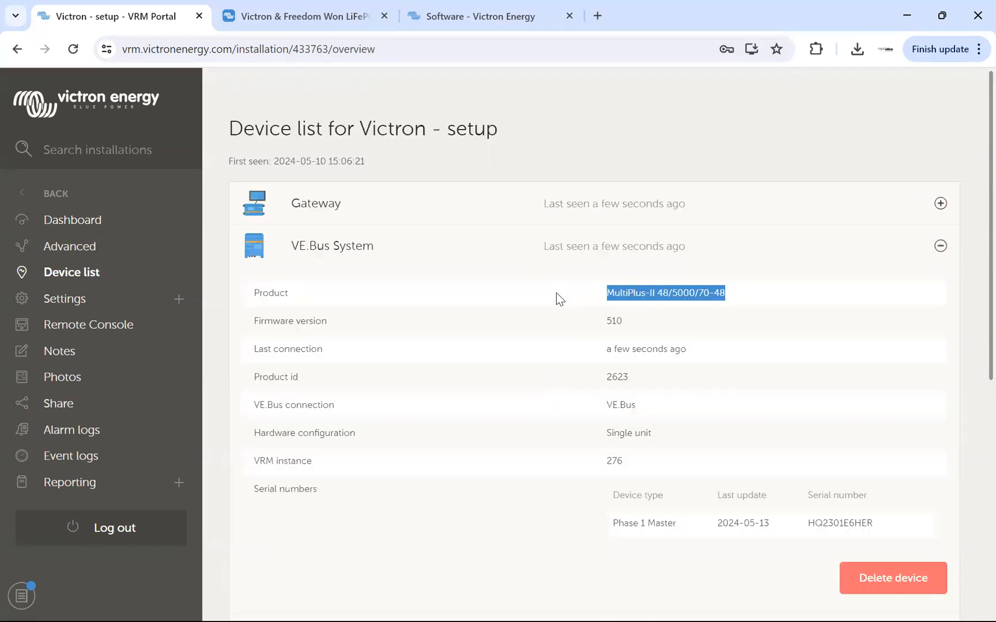
{"action": "left_click", "coordinate": [340, 247]}
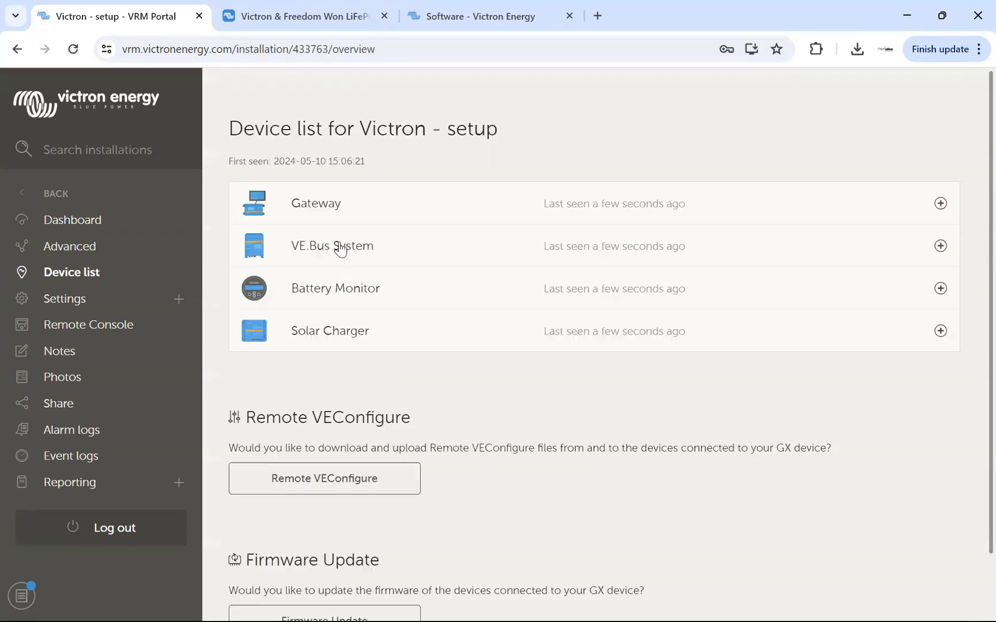
Check the product details of the Battery Monitor and the Solar Charger in the device list.
{"action": "left_click", "coordinate": [341, 295]}
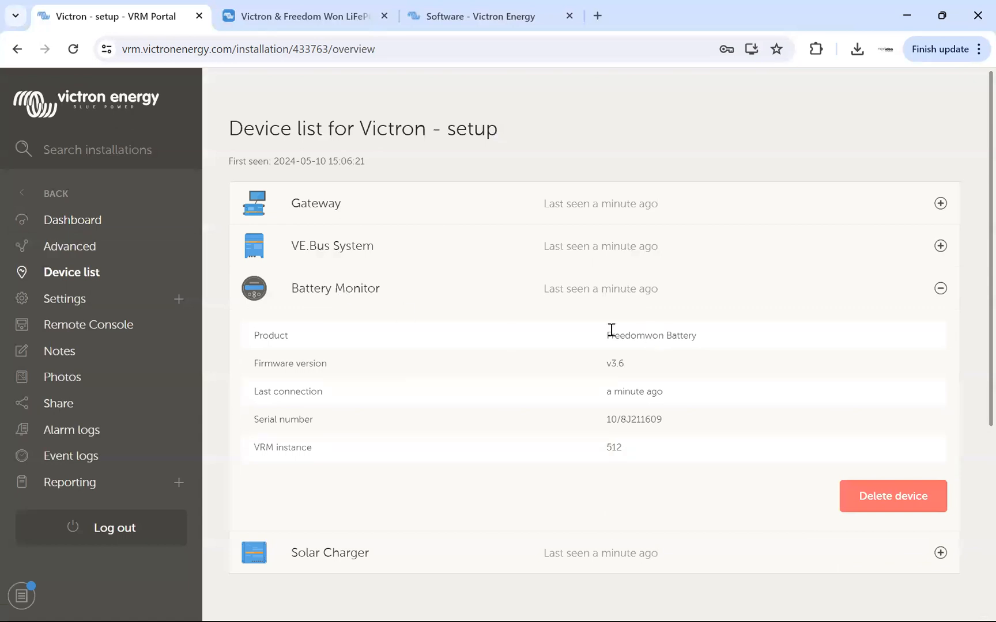
{"action": "left_click_drag", "start_coordinate": [606, 337], "coordinate": [702, 340]}
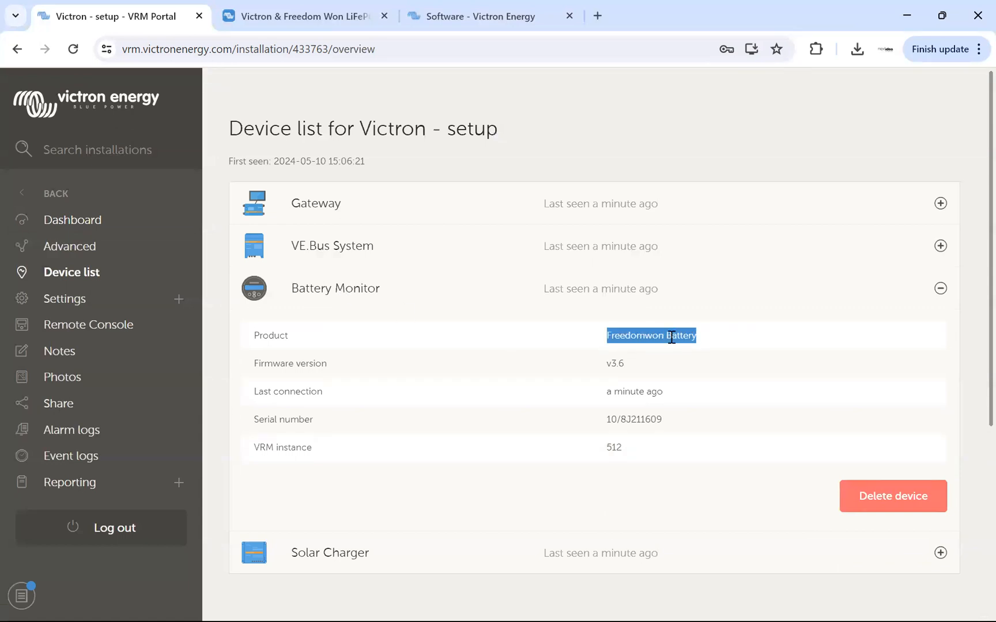
{"action": "left_click", "coordinate": [375, 300]}
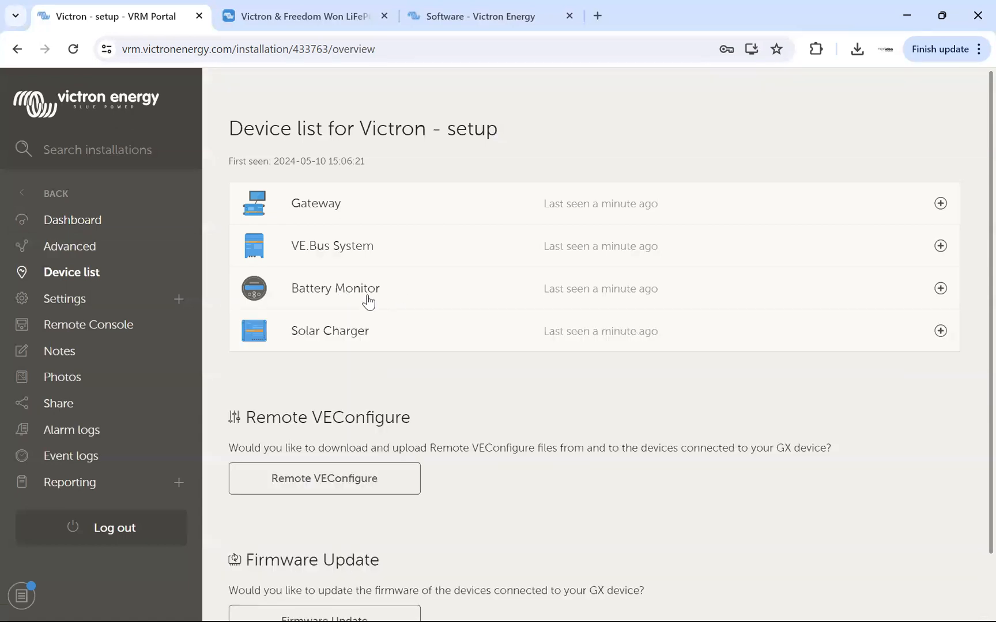
{"action": "left_click", "coordinate": [334, 339]}
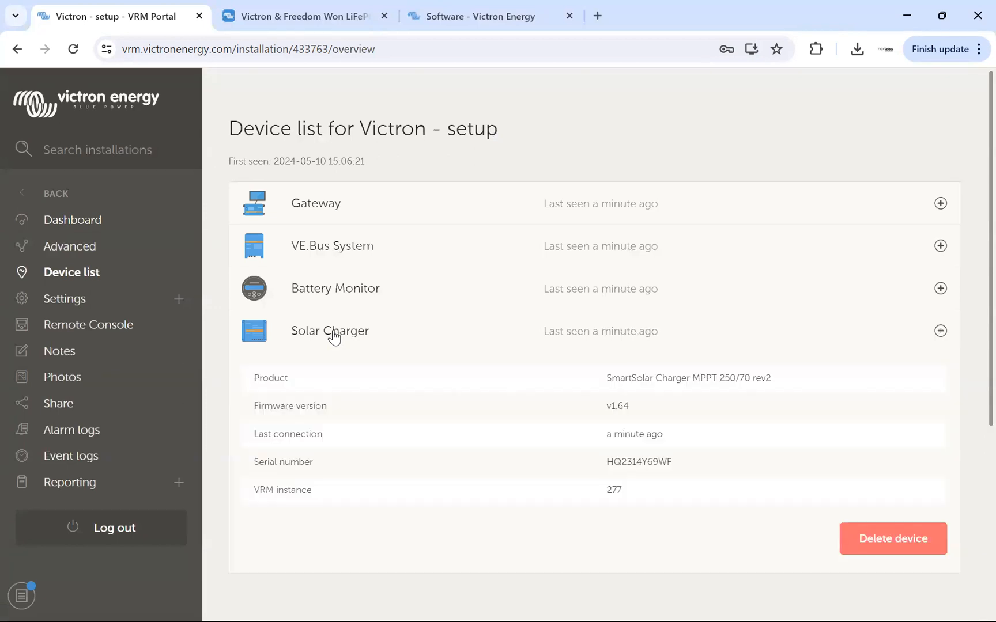
{"action": "left_click", "coordinate": [333, 339]}
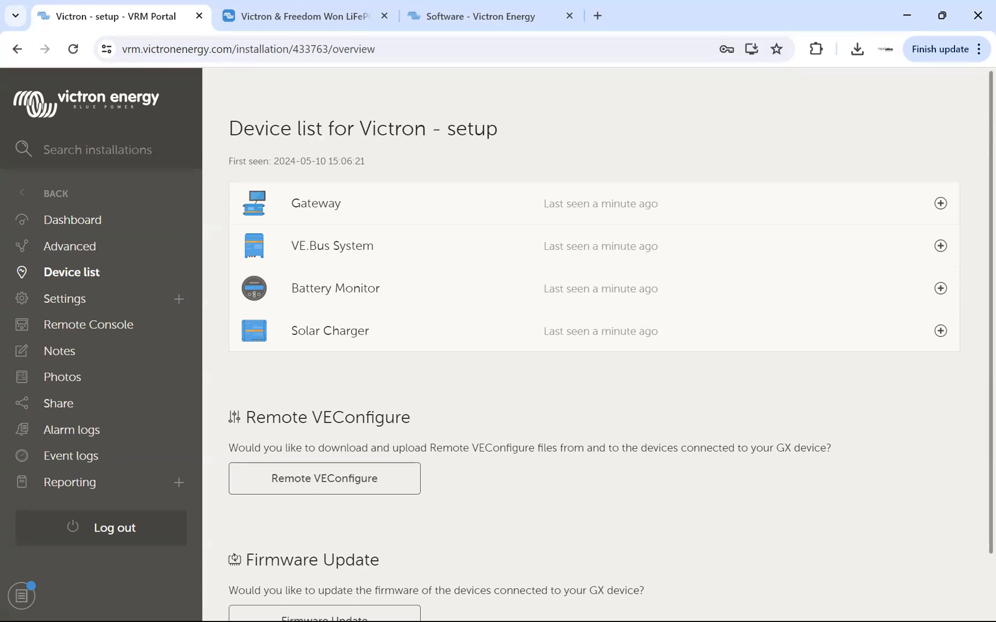
Switch to Victron's software downloads page and examine its web address and the available VictronConnect downloads.
{"action": "left_click", "coordinate": [294, 18]}
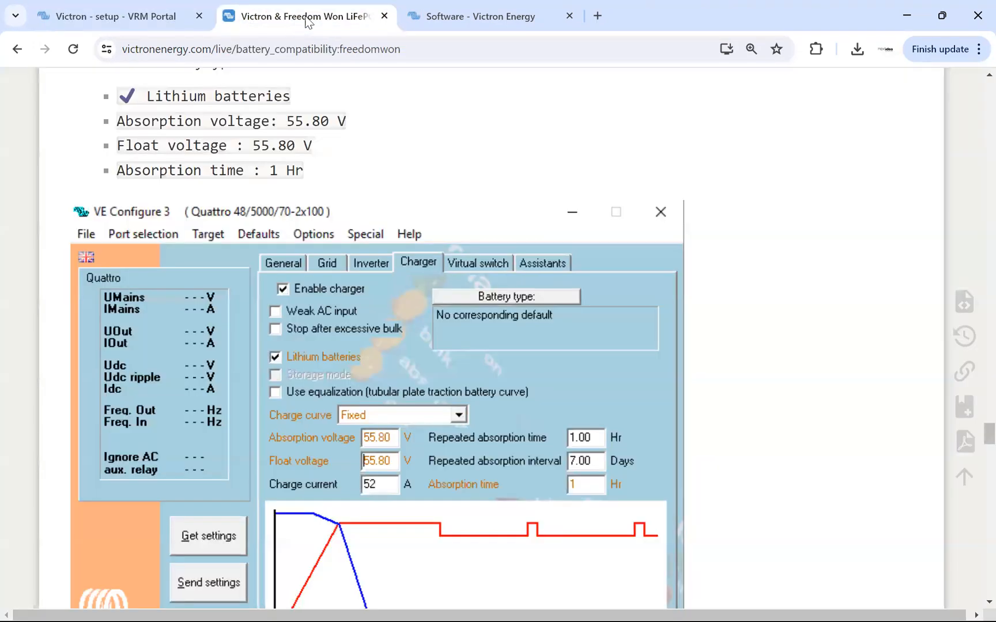
{"action": "left_click", "coordinate": [426, 16]}
{"action": "scroll", "coordinate": [472, 182], "scroll_direction": "up", "scroll_amount": 20}
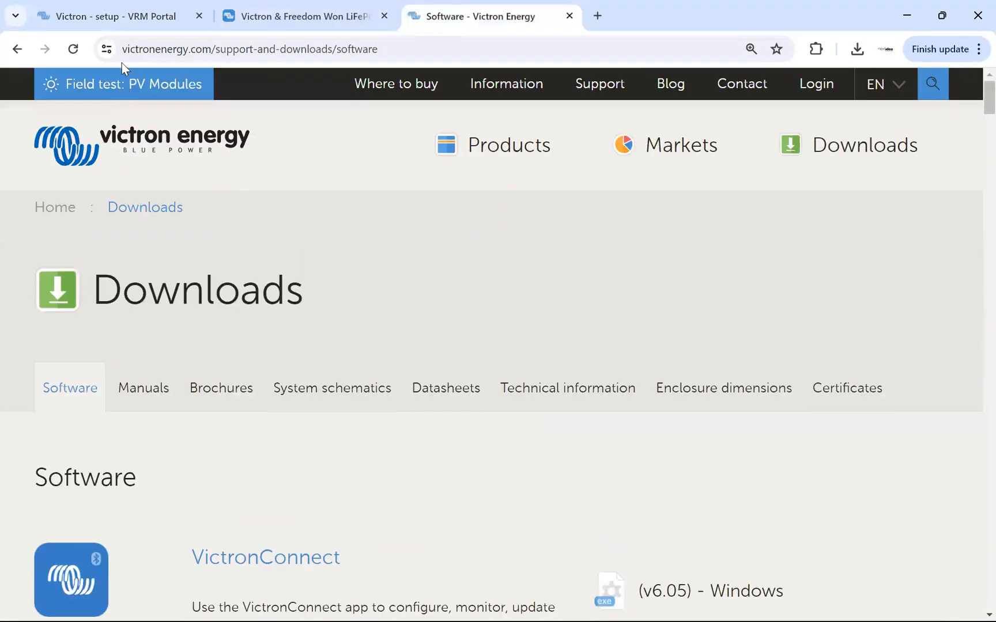
{"action": "left_click", "coordinate": [133, 50]}
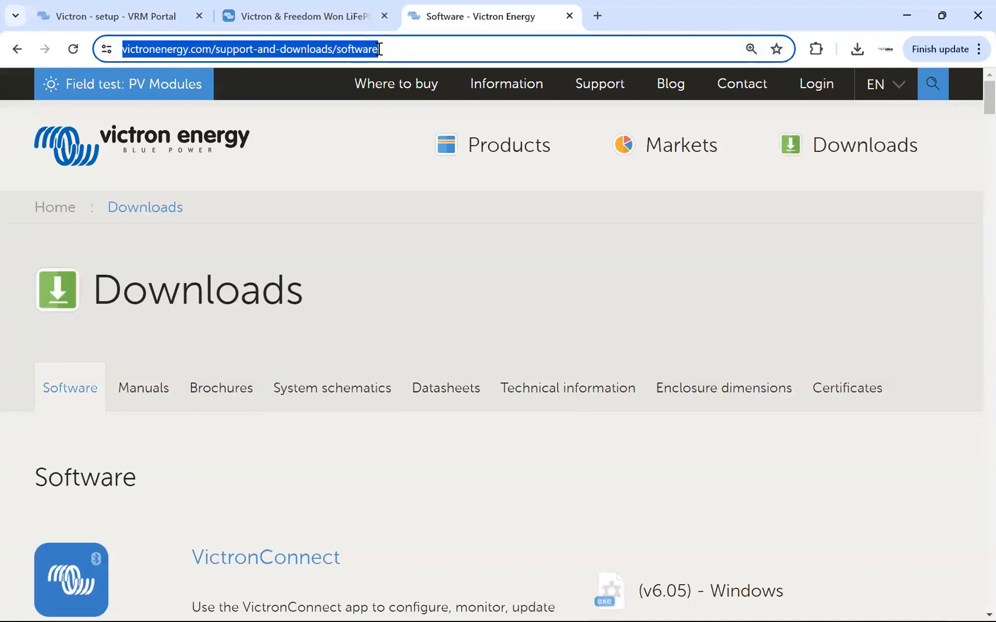
{"action": "left_click", "coordinate": [380, 49]}
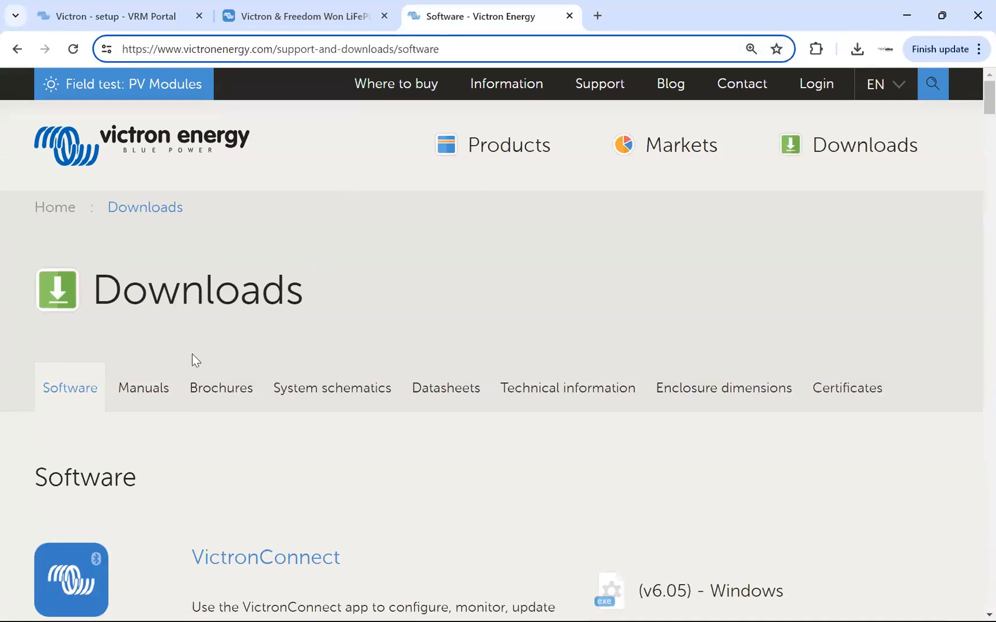
{"action": "scroll", "coordinate": [195, 355], "scroll_direction": "down", "scroll_amount": 5}
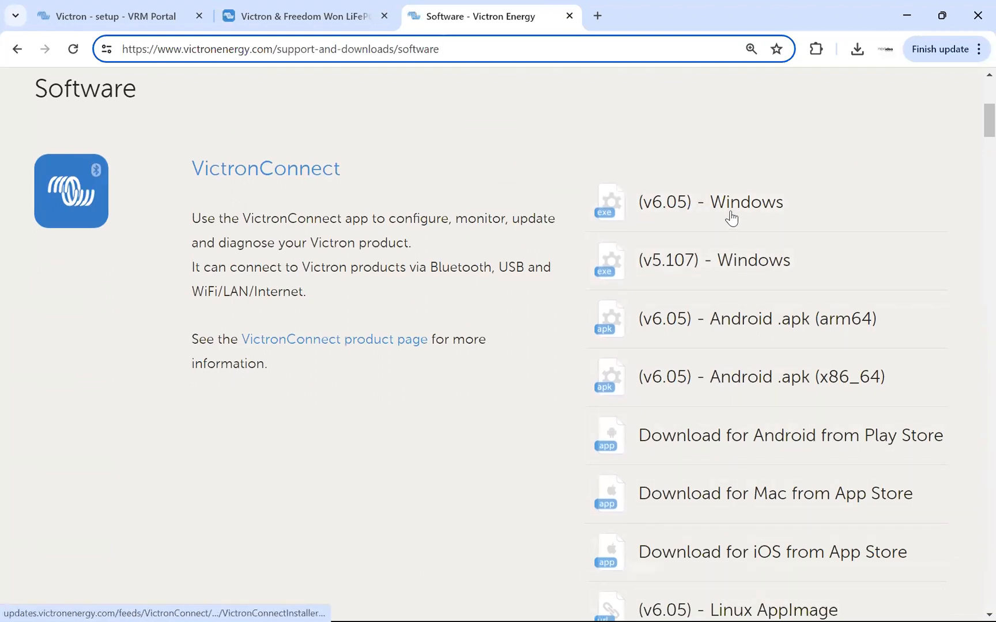
{"action": "left_click", "coordinate": [439, 148]}
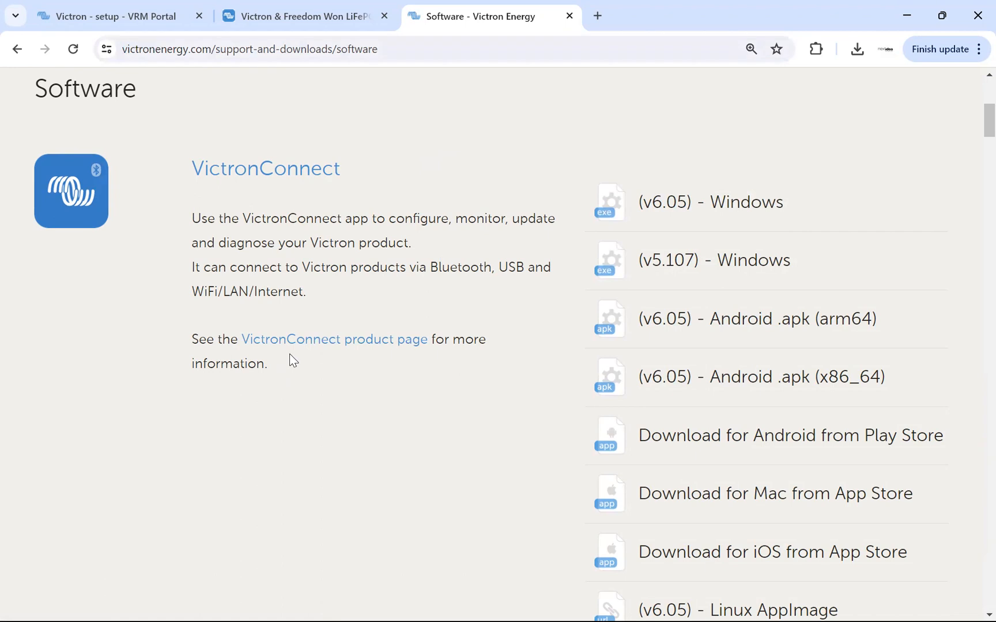
Launch the VictronConnect app on the computer.
{"action": "key", "text": "super"}
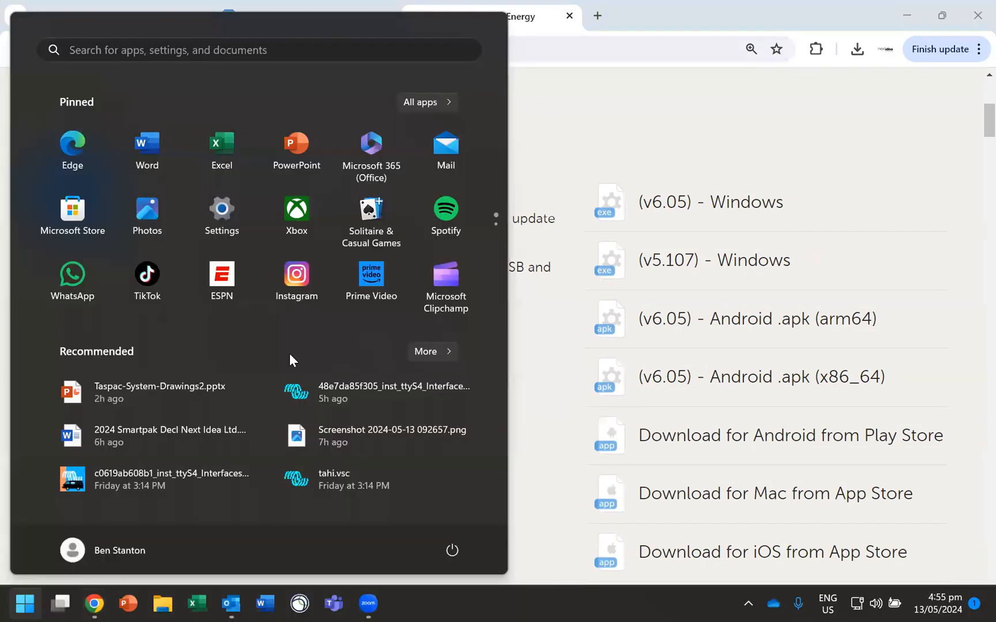
{"action": "type", "text": "victronConnect"}
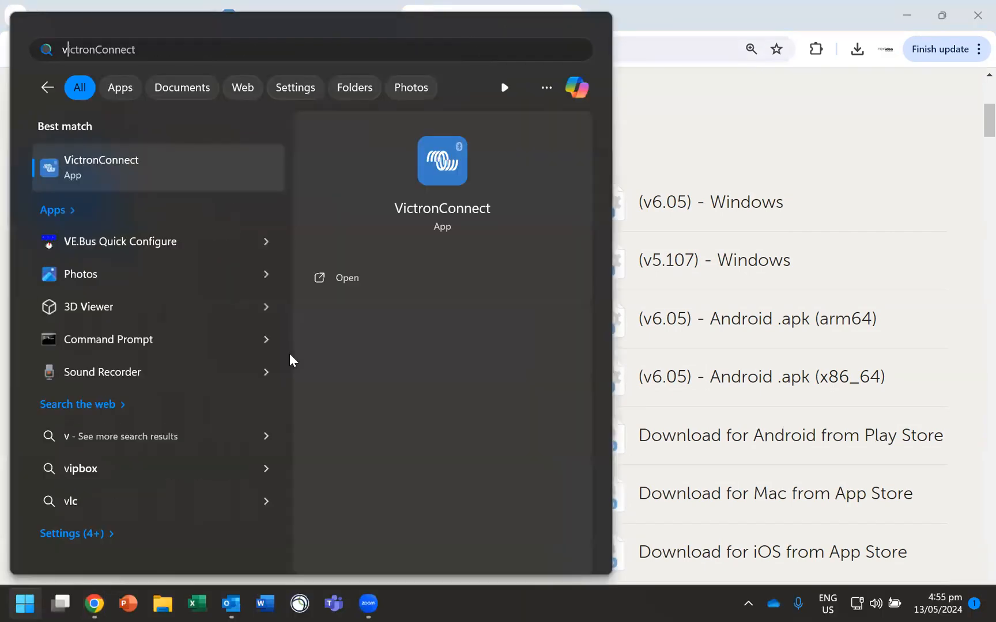
{"action": "left_click", "coordinate": [95, 163]}
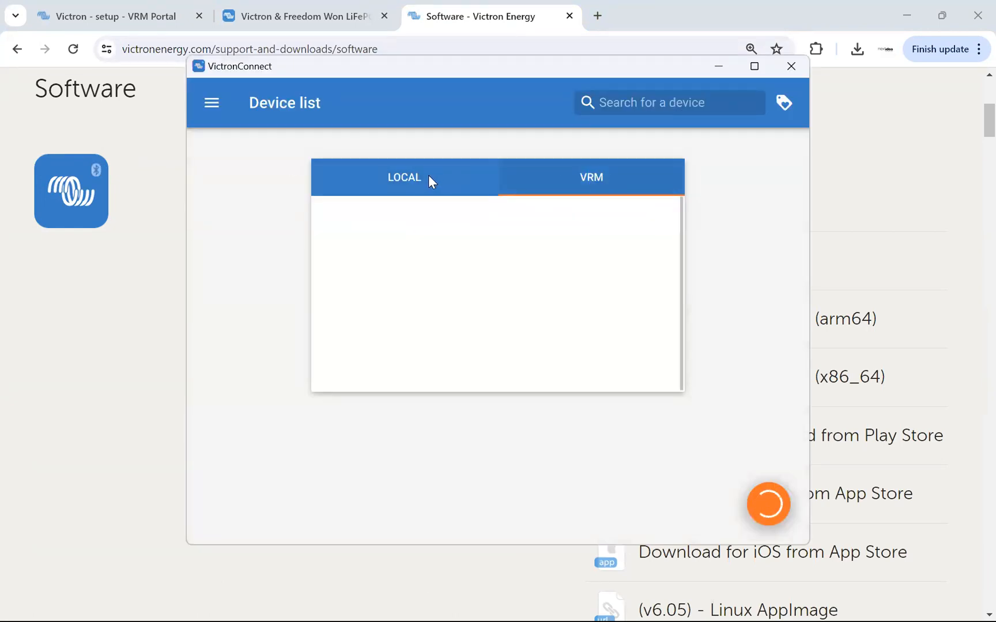
Check the local devices in VictronConnect, then search the VRM installations for "setup".
{"action": "left_click", "coordinate": [404, 179]}
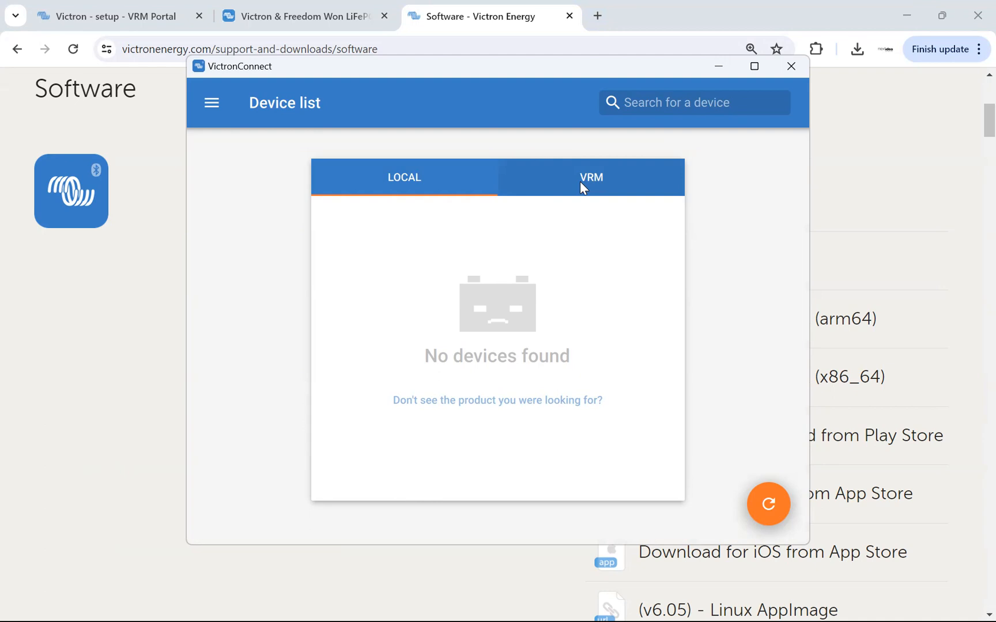
{"action": "left_click", "coordinate": [696, 107]}
{"action": "type", "text": "setup"}
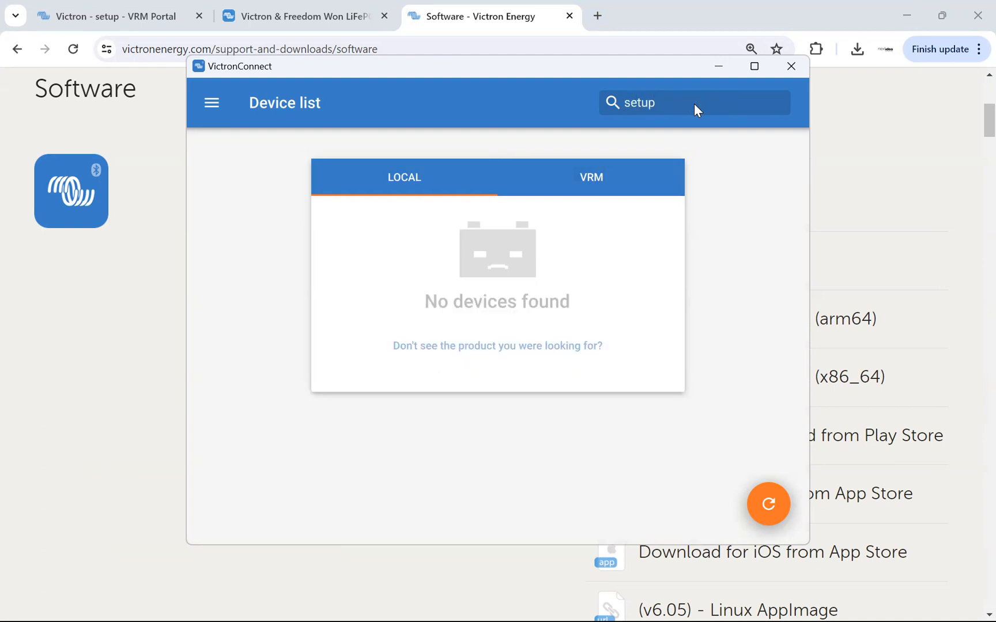
{"action": "left_click", "coordinate": [591, 176]}
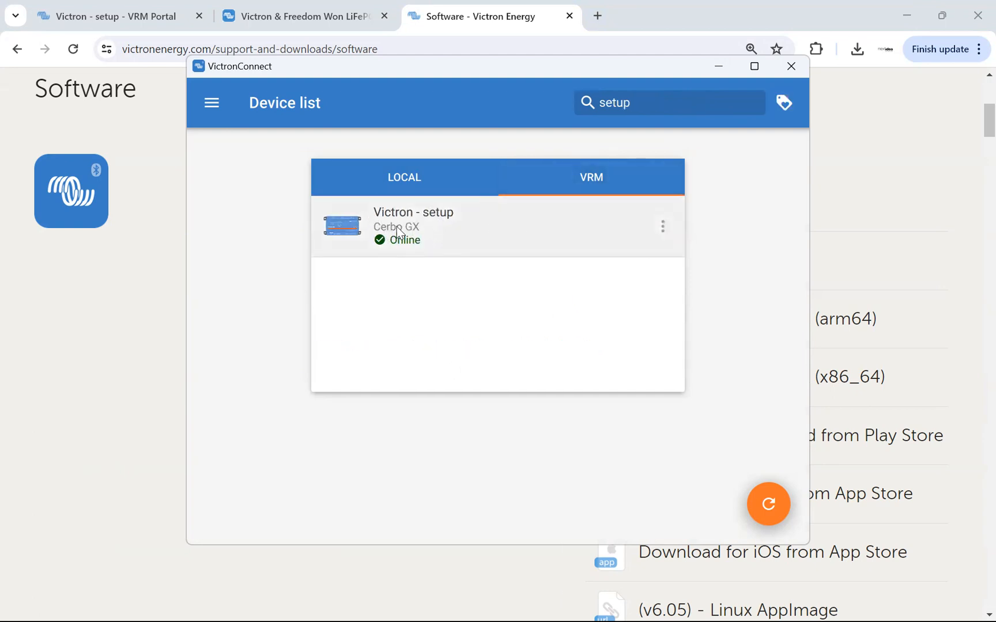
Check the installation's name on its VRM device list and dashboard, then return to VictronConnect.
{"action": "left_click", "coordinate": [120, 16]}
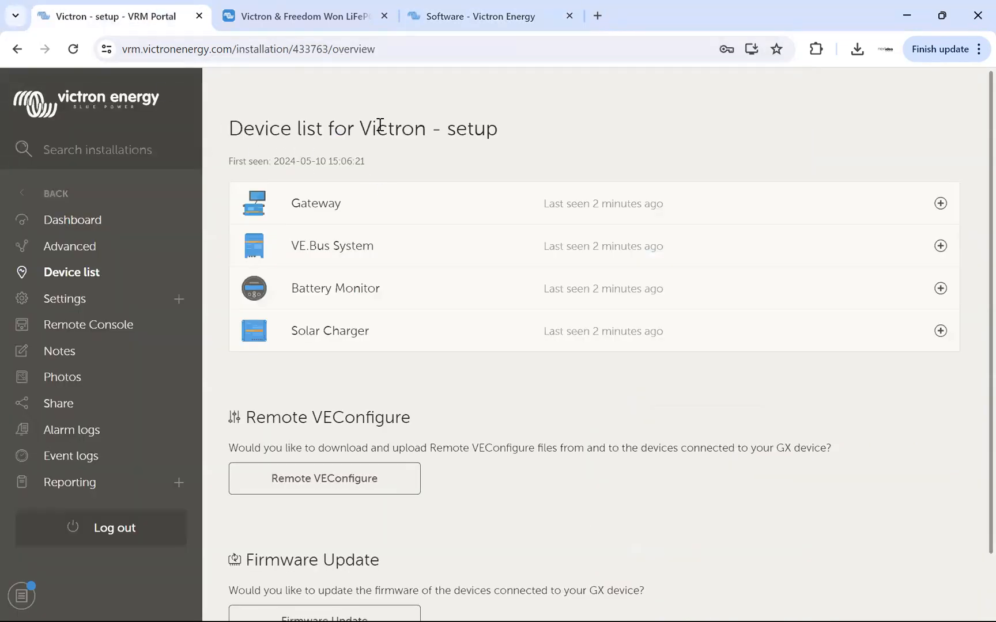
{"action": "left_click_drag", "start_coordinate": [360, 128], "coordinate": [535, 138]}
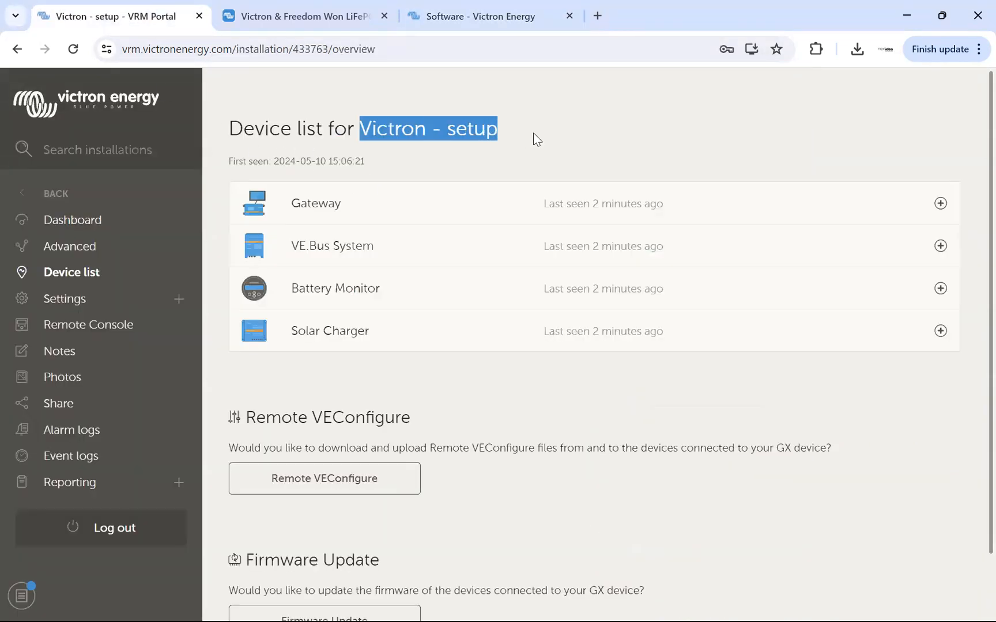
{"action": "left_click", "coordinate": [96, 224]}
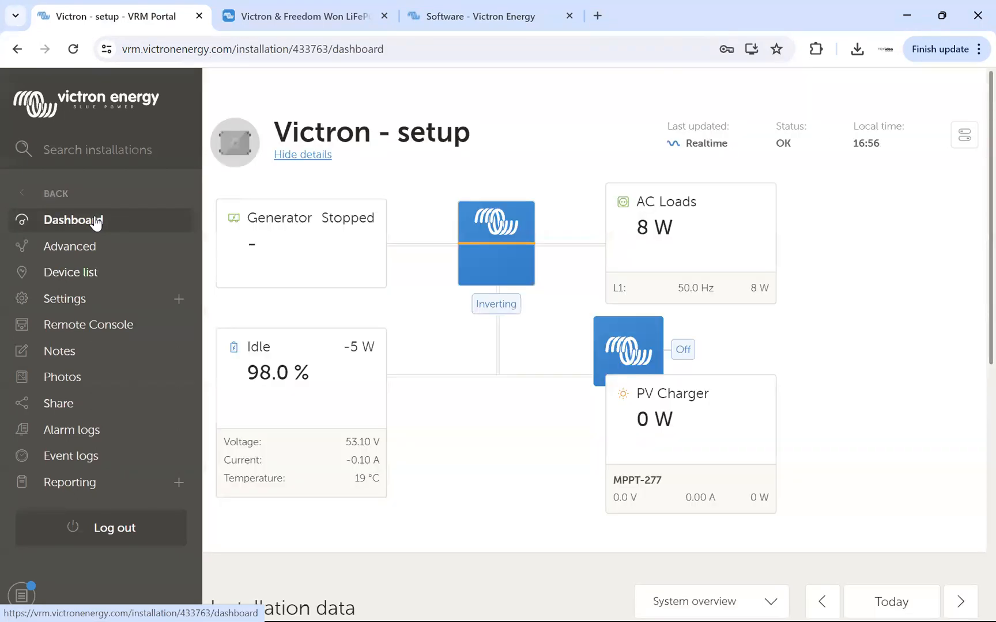
{"action": "left_click_drag", "start_coordinate": [281, 128], "coordinate": [478, 138]}
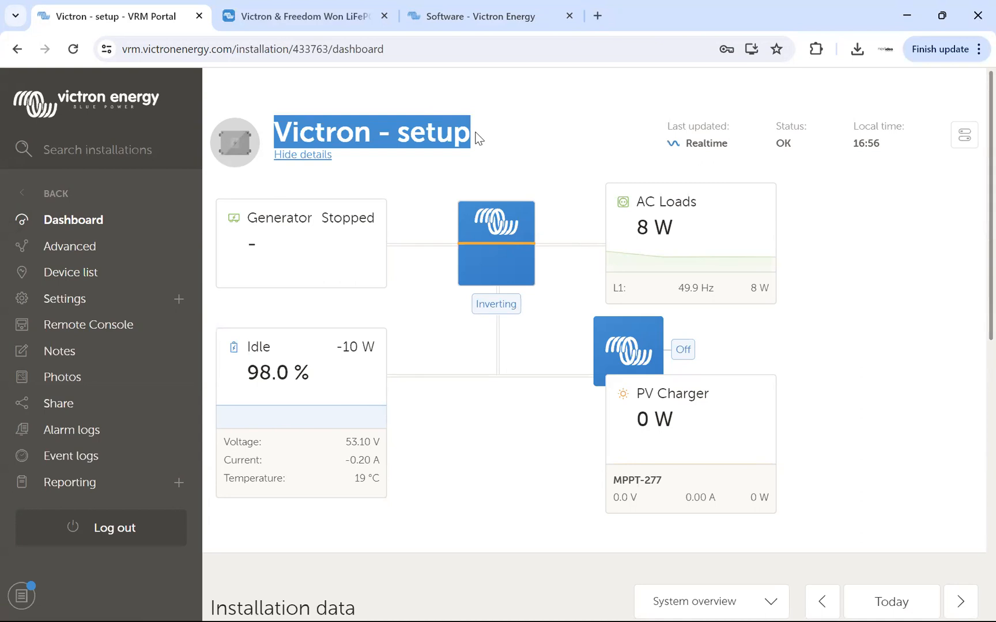
{"action": "key", "text": "alt+Tab"}
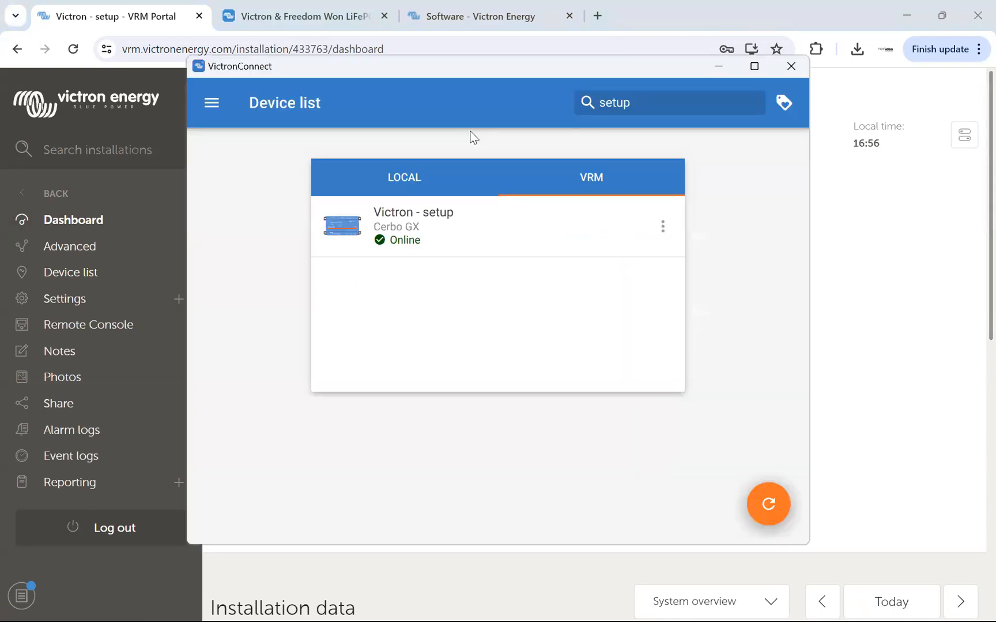
Maximize VictronConnect and open the SmartSolar Charger MPPT 250/70 of the "Victron - setup" installation.
{"action": "left_click", "coordinate": [753, 64]}
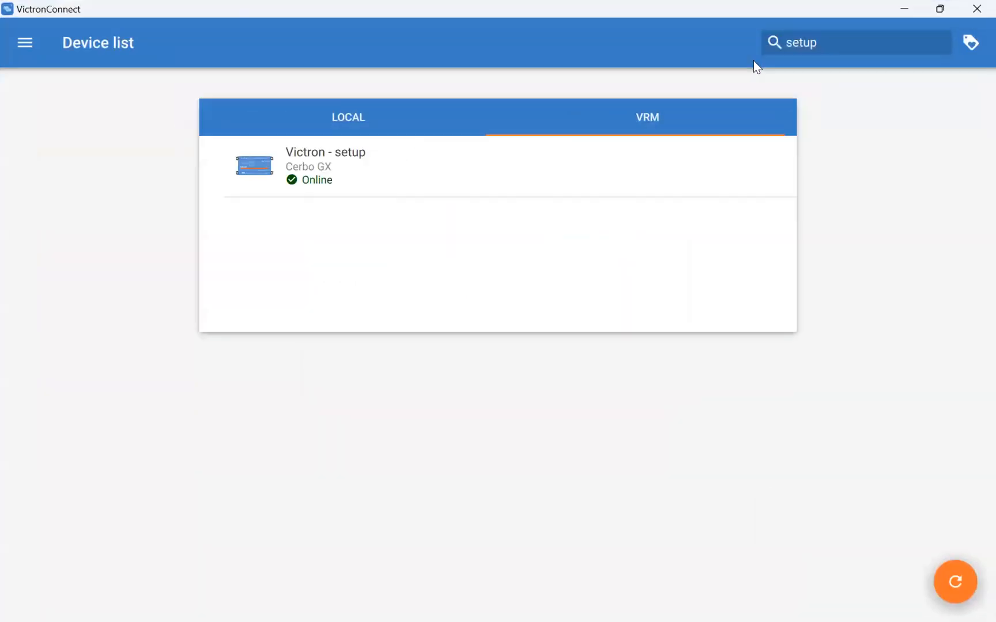
{"action": "left_click", "coordinate": [293, 155]}
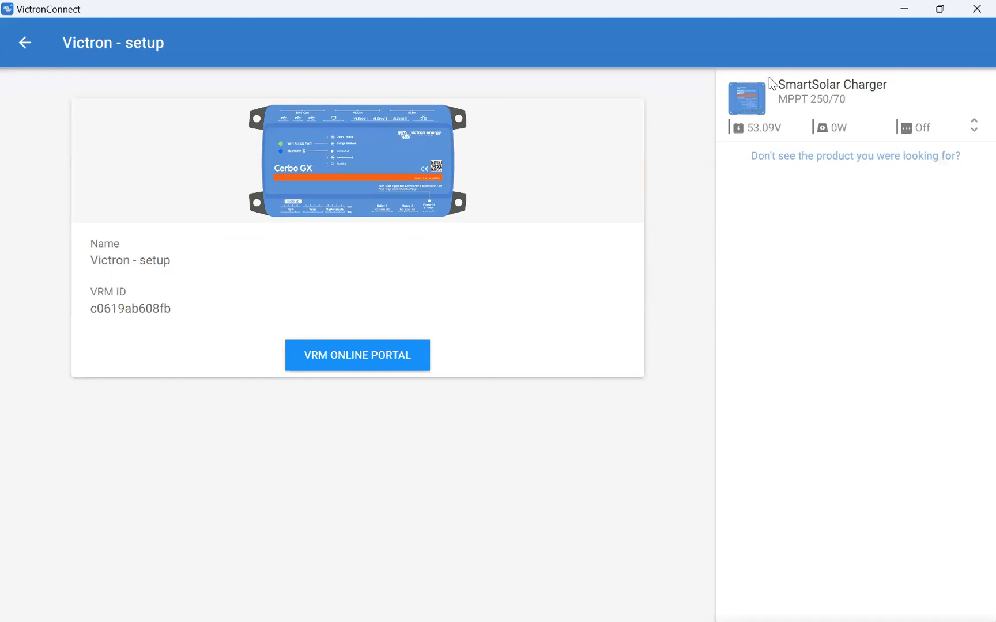
{"action": "left_click", "coordinate": [826, 90]}
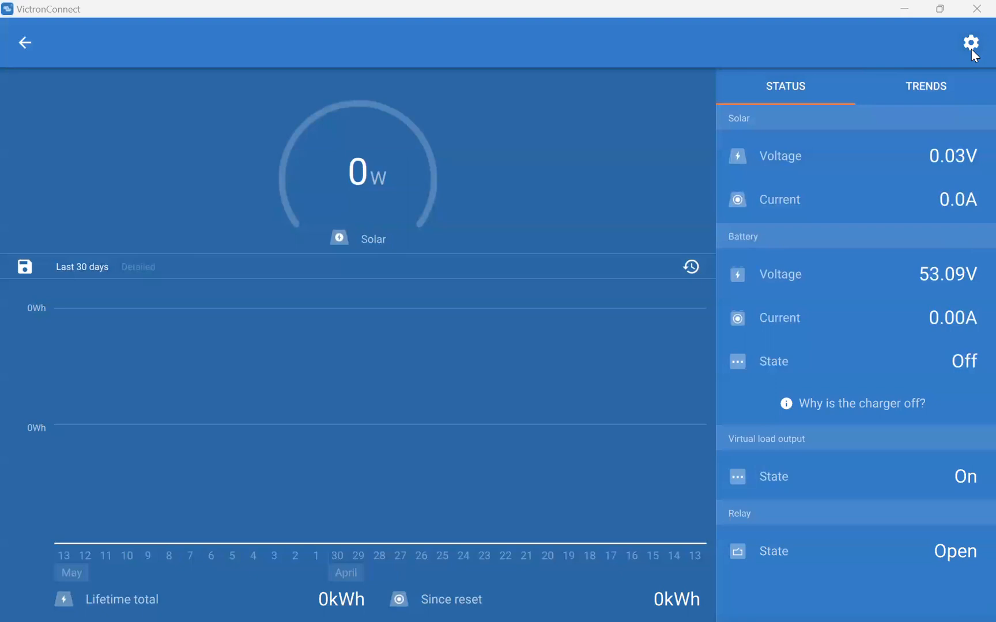
Open the solar charger's battery settings and check the available battery preset options without changing the selection.
{"action": "left_click", "coordinate": [971, 45]}
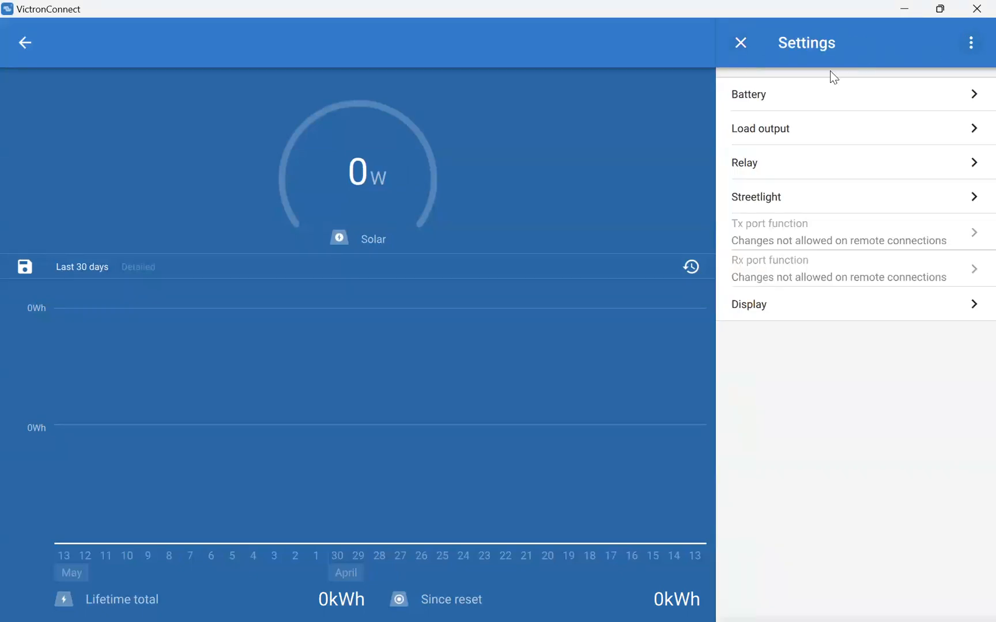
{"action": "left_click", "coordinate": [762, 102]}
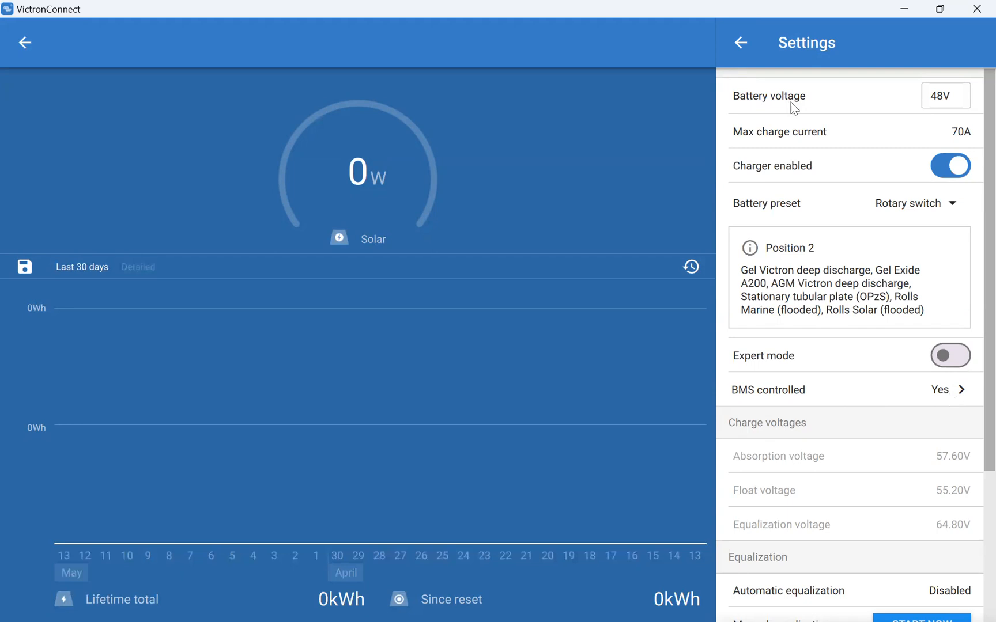
{"action": "left_click", "coordinate": [954, 203]}
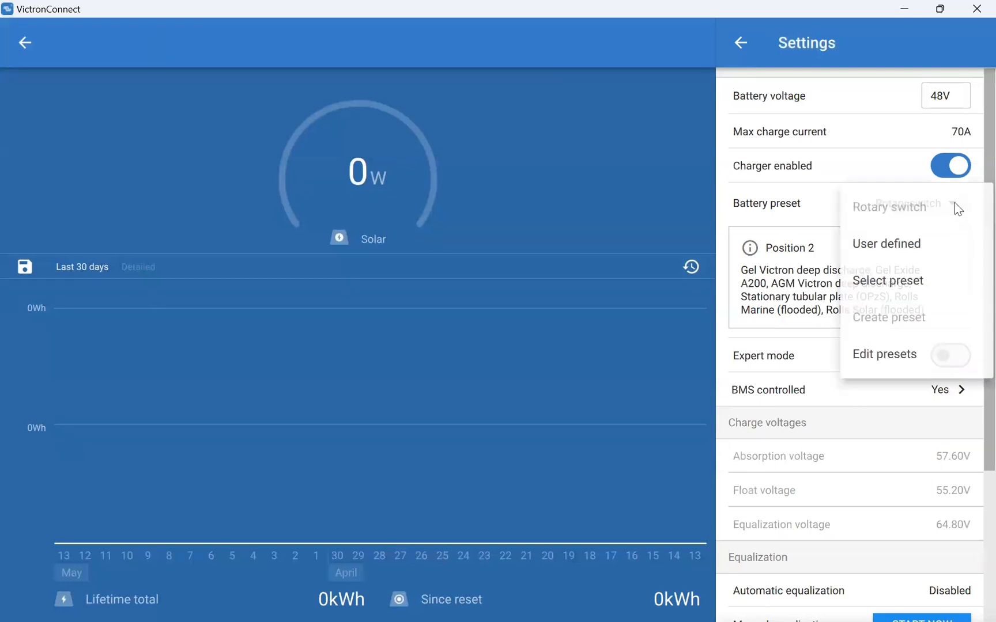
{"action": "left_click", "coordinate": [748, 212]}
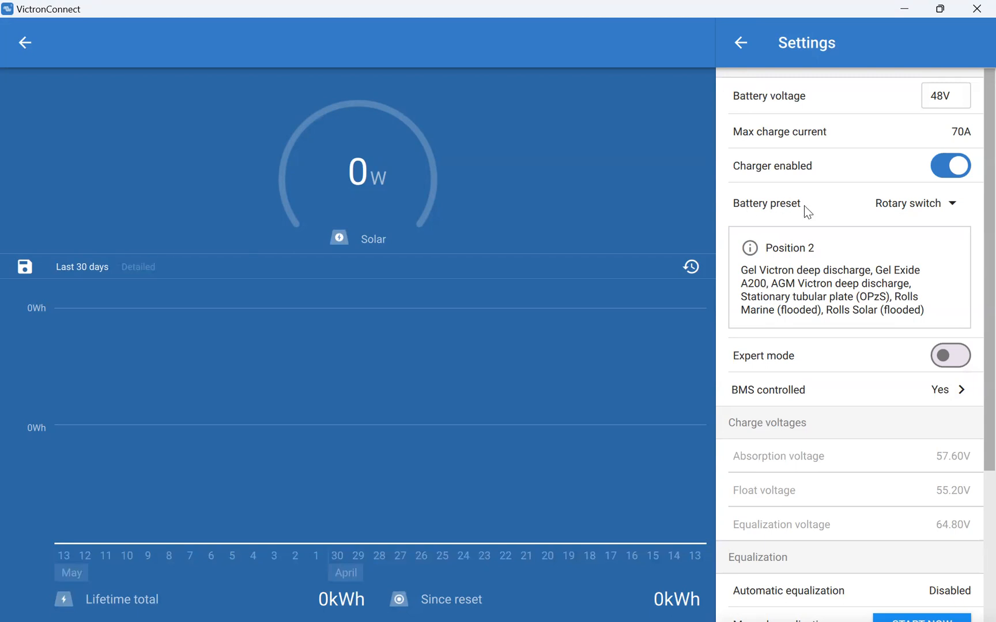
Review the battery preset options and apply the Smart Lithium (LiFePo4) preset to the solar charger.
{"action": "left_click", "coordinate": [955, 206]}
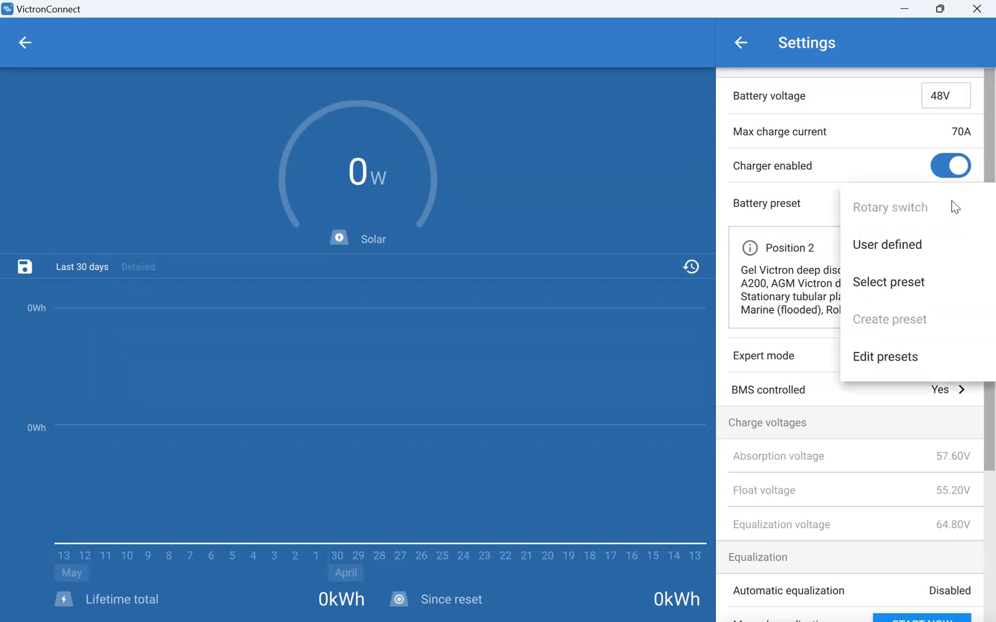
{"action": "left_click", "coordinate": [737, 205]}
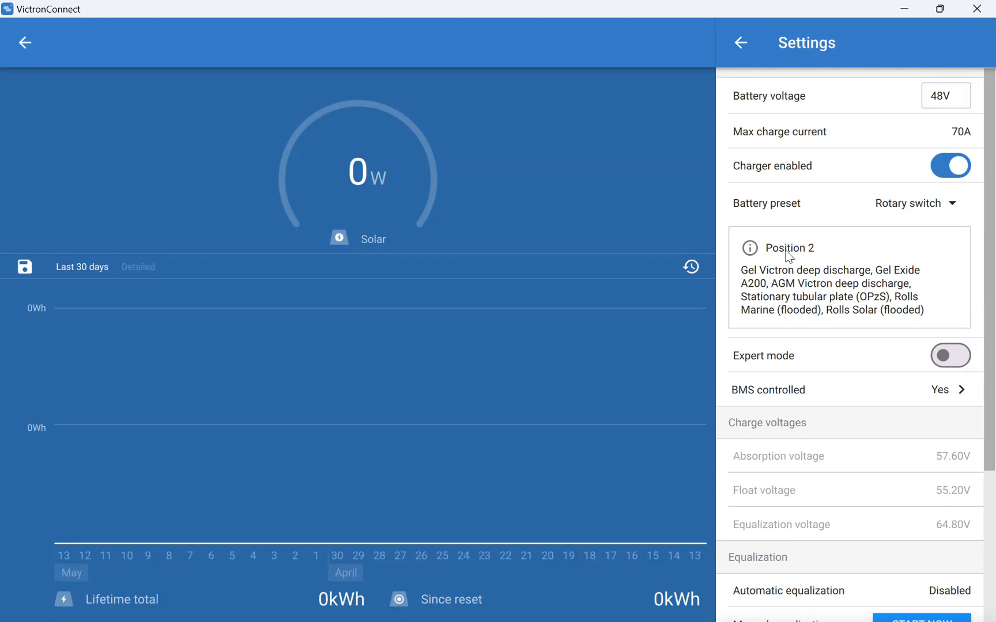
{"action": "left_click", "coordinate": [953, 208]}
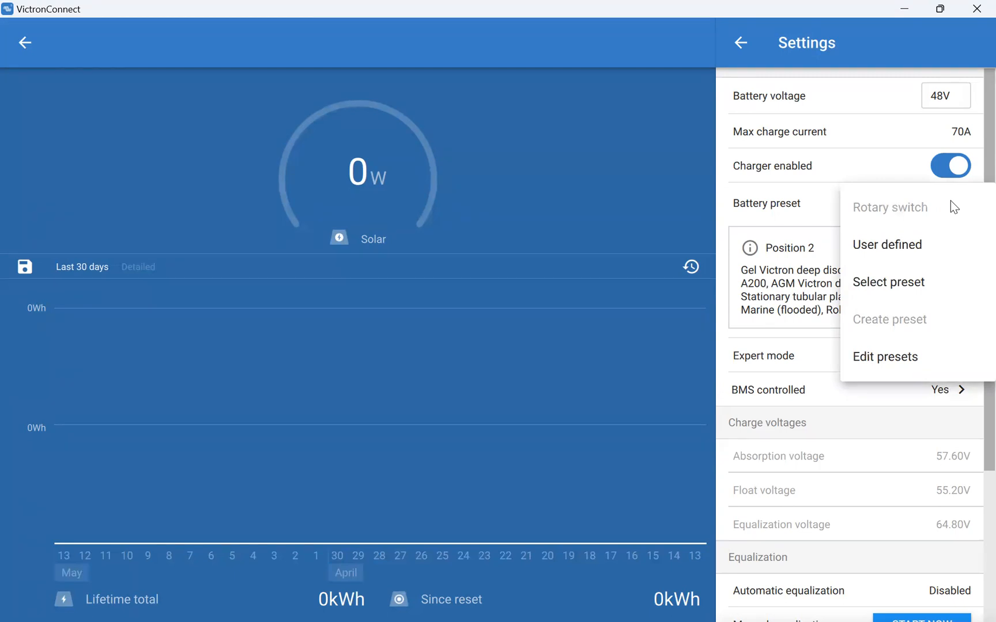
{"action": "left_click", "coordinate": [907, 287]}
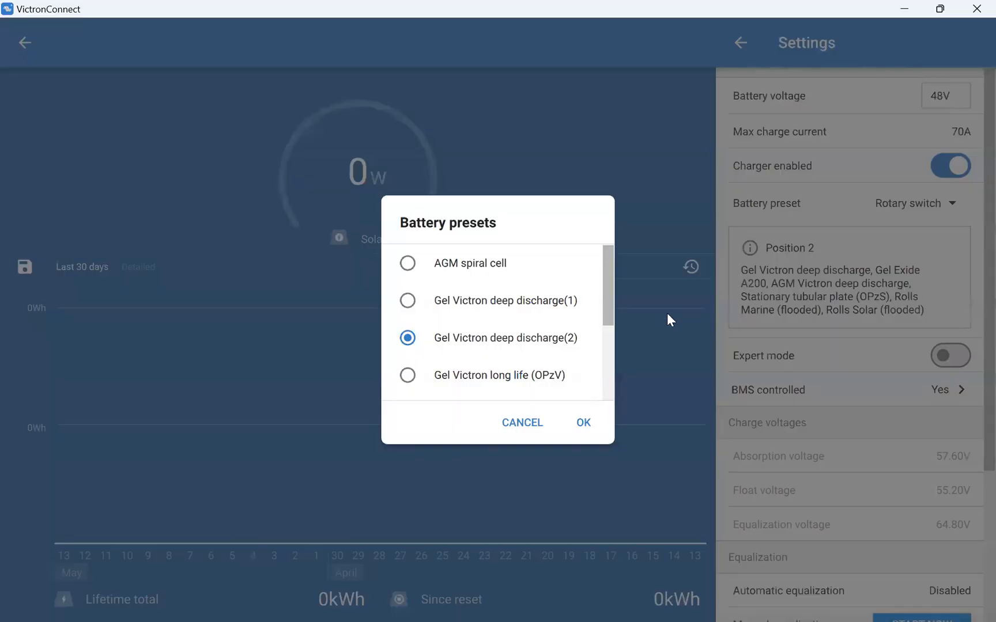
{"action": "left_click_drag", "start_coordinate": [612, 293], "coordinate": [603, 378]}
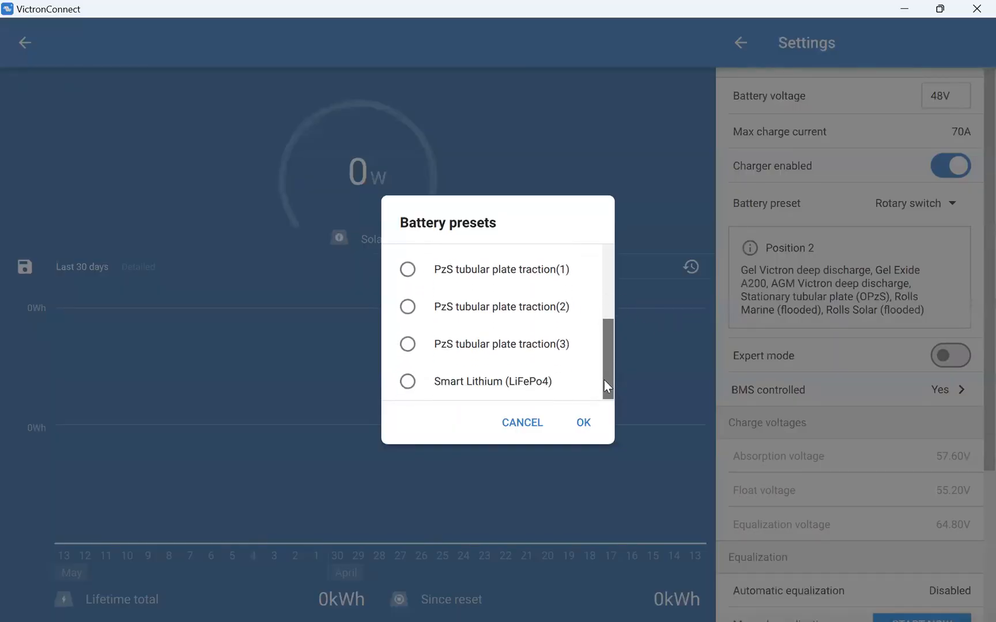
{"action": "left_click", "coordinate": [406, 383]}
{"action": "left_click", "coordinate": [582, 422]}
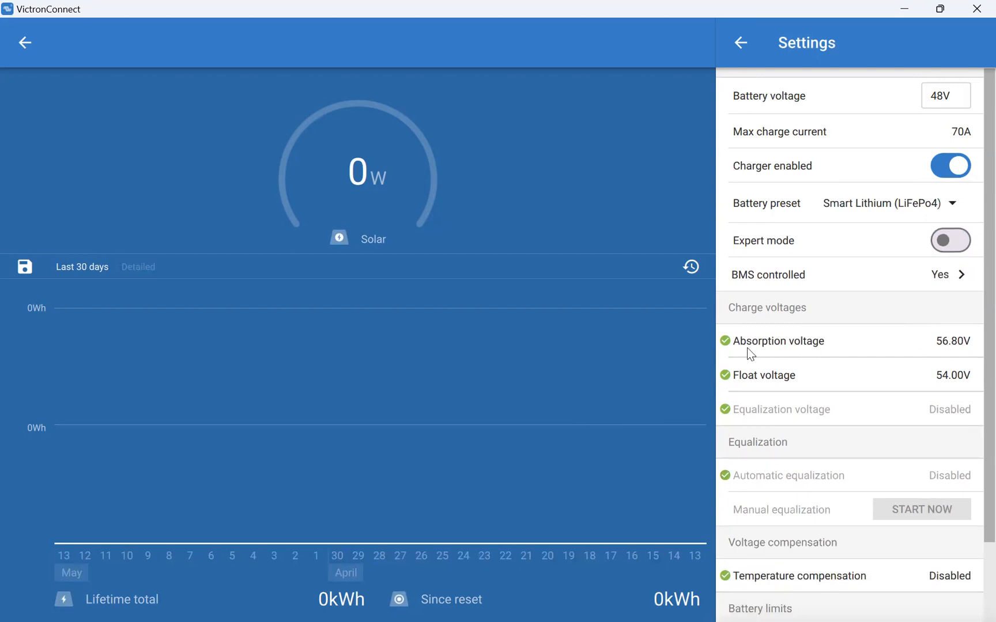
Set both the absorption voltage and the float voltage to 55.8 V.
{"action": "left_click", "coordinate": [947, 346]}
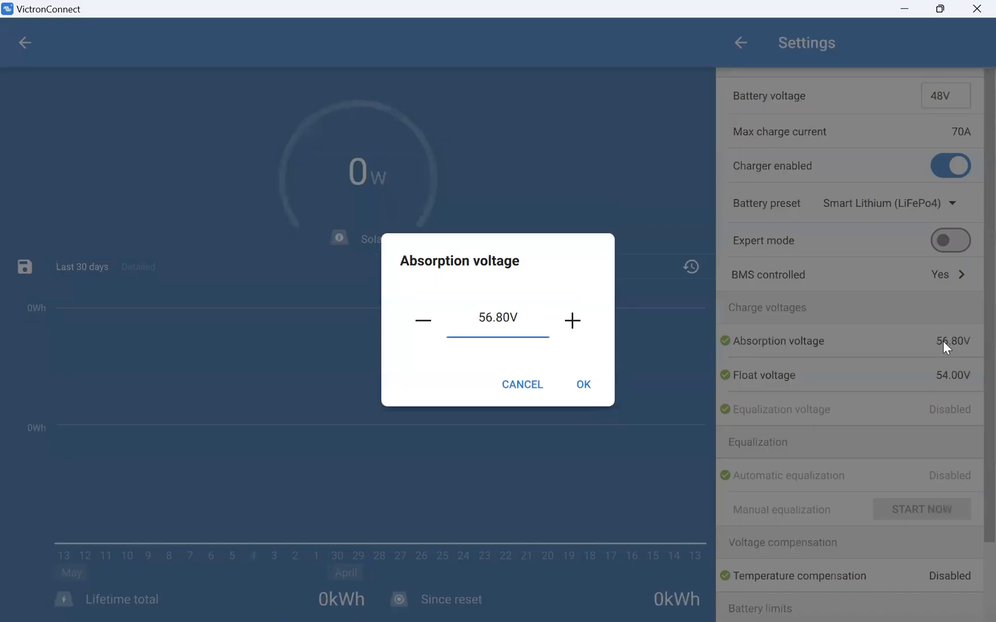
{"action": "double_click", "coordinate": [487, 319]}
{"action": "type", "text": "55.8"}
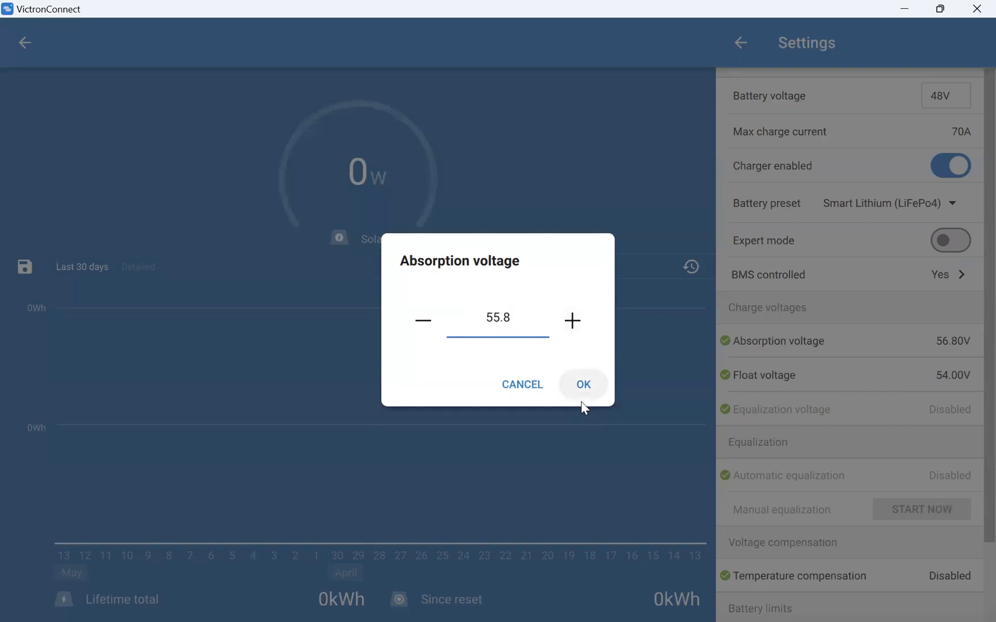
{"action": "left_click", "coordinate": [582, 403]}
{"action": "left_click", "coordinate": [945, 376]}
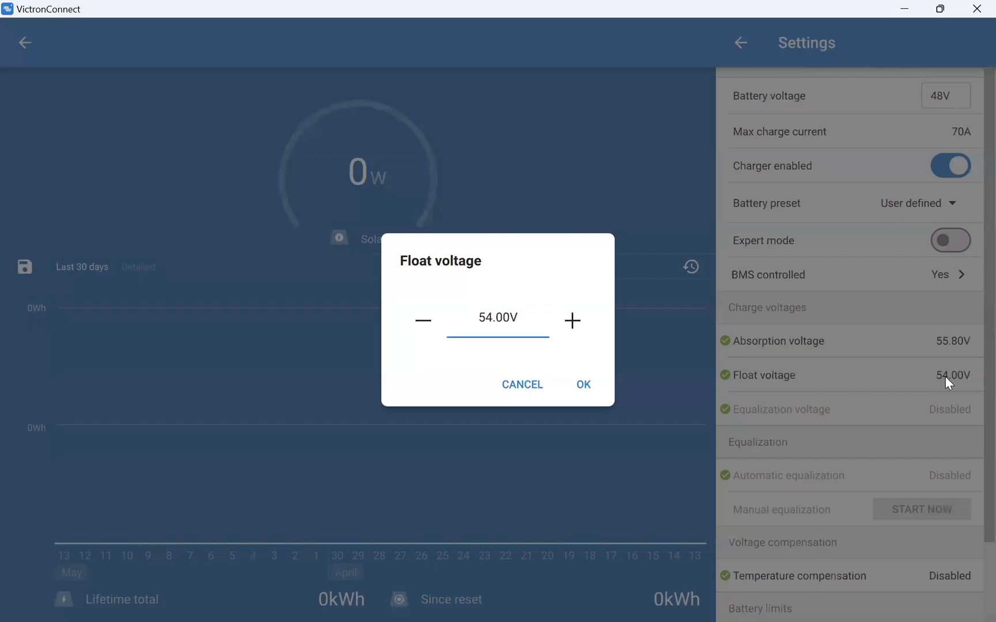
{"action": "double_click", "coordinate": [515, 316]}
{"action": "type", "text": "55.8"}
{"action": "key", "text": "Return"}
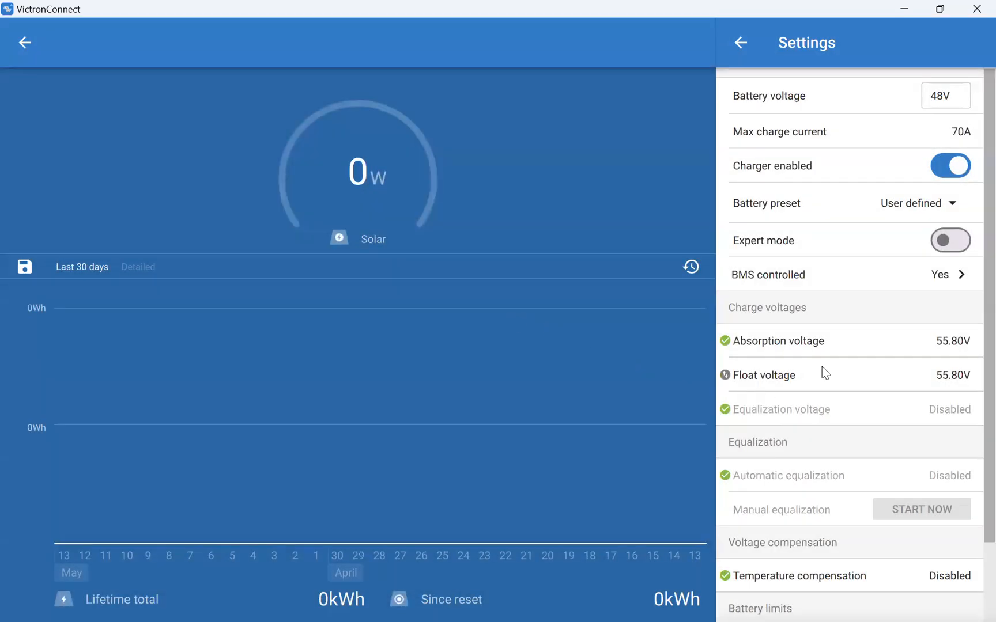
Set the solar charger's float voltage to 55 V.
{"action": "scroll", "coordinate": [821, 366], "scroll_direction": "down", "scroll_amount": 3}
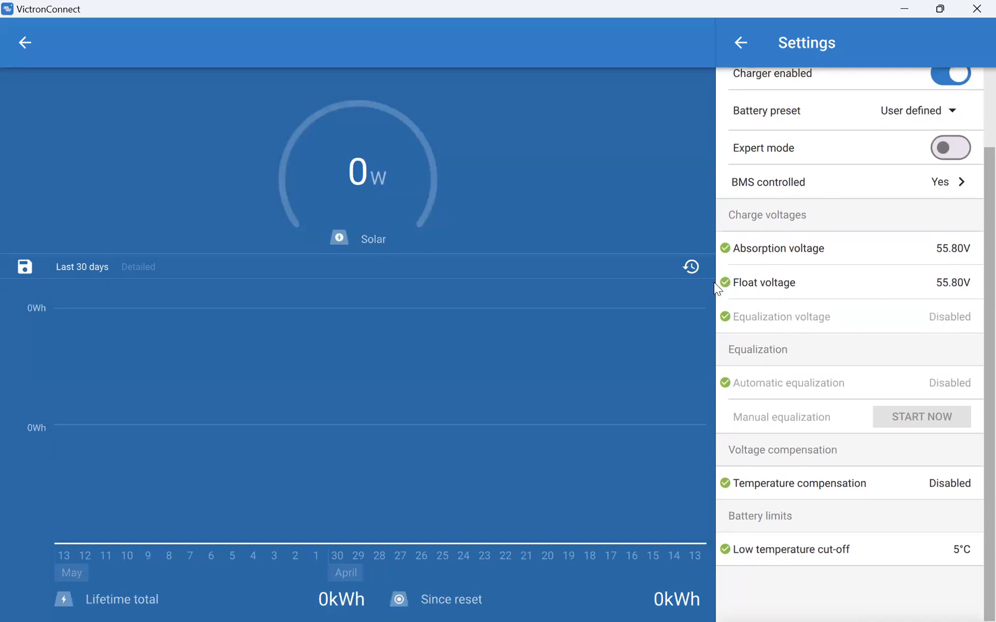
{"action": "left_click", "coordinate": [951, 284]}
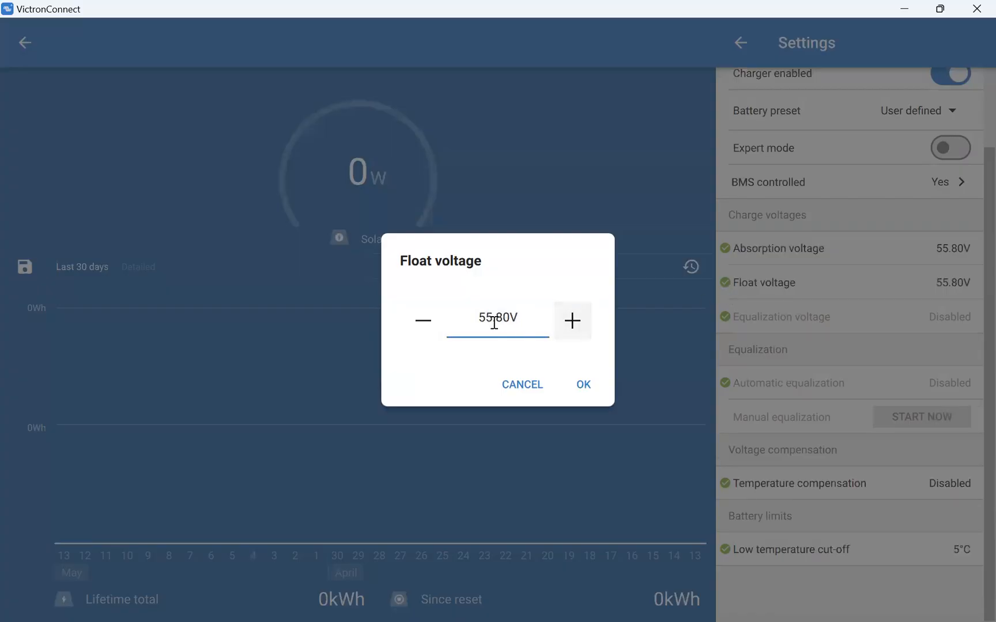
{"action": "double_click", "coordinate": [529, 313]}
{"action": "type", "text": "55"}
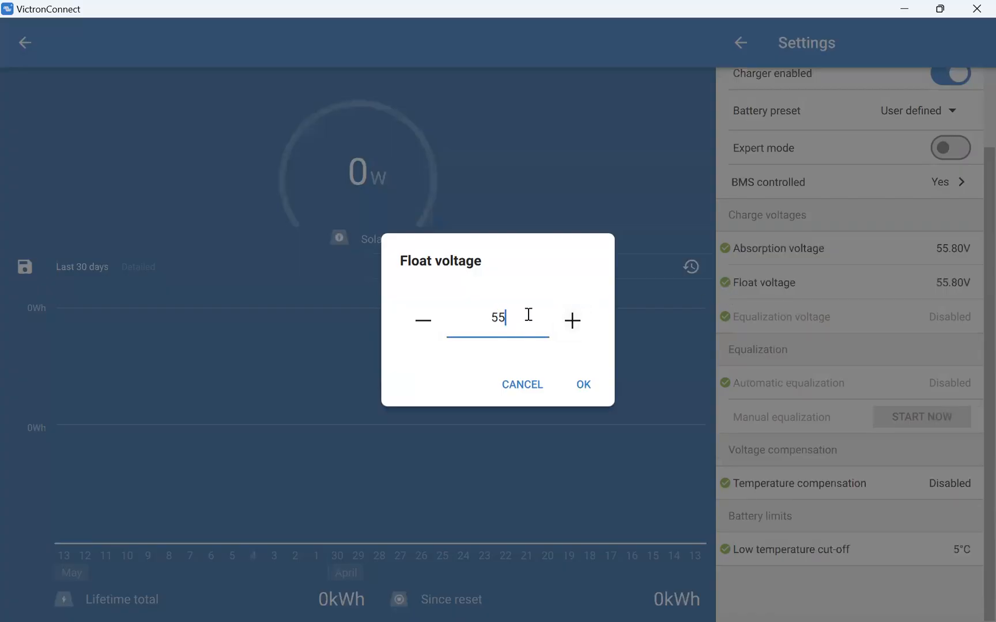
{"action": "key", "text": "Tab"}
{"action": "left_click", "coordinate": [583, 386]}
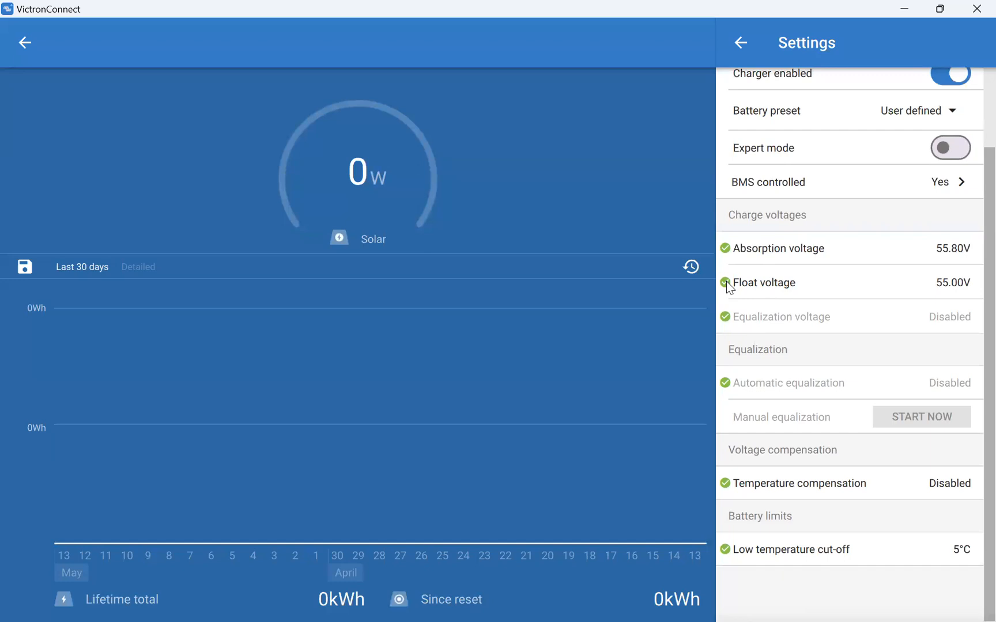
Change the float voltage back to 55.8 V to match the absorption voltage.
{"action": "left_click", "coordinate": [946, 282]}
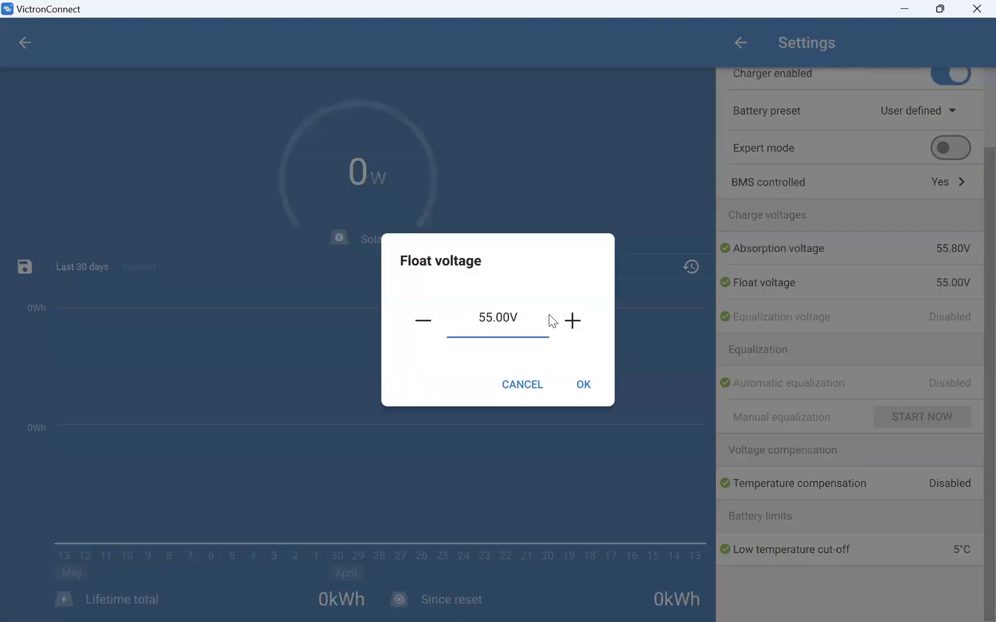
{"action": "double_click", "coordinate": [492, 318]}
{"action": "type", "text": "55.8"}
{"action": "left_click", "coordinate": [583, 383]}
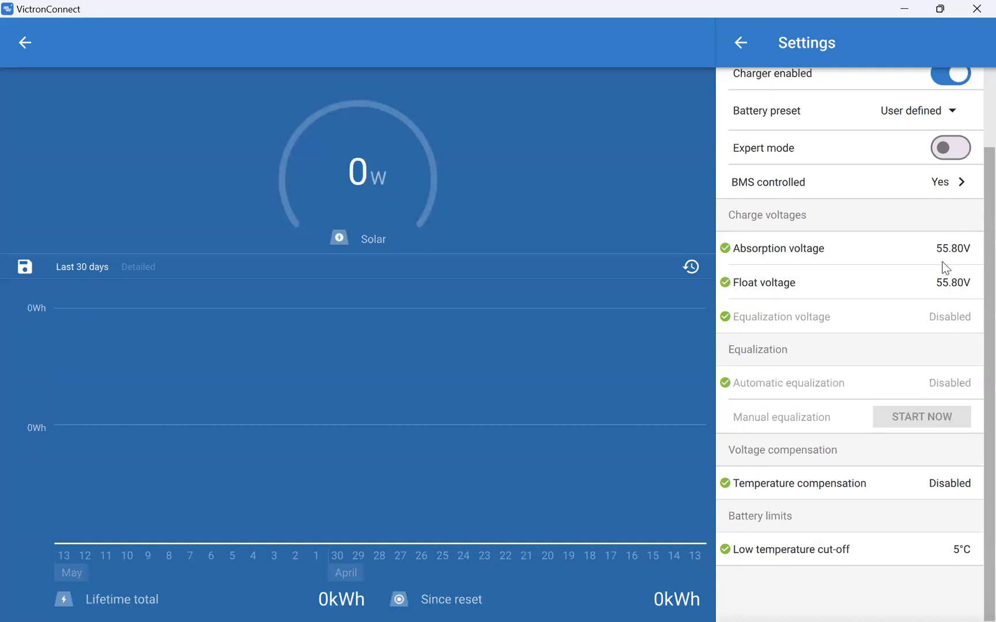
Check the max charge current and the BMS control settings without changing them.
{"action": "scroll", "coordinate": [890, 334], "scroll_direction": "up", "scroll_amount": 3}
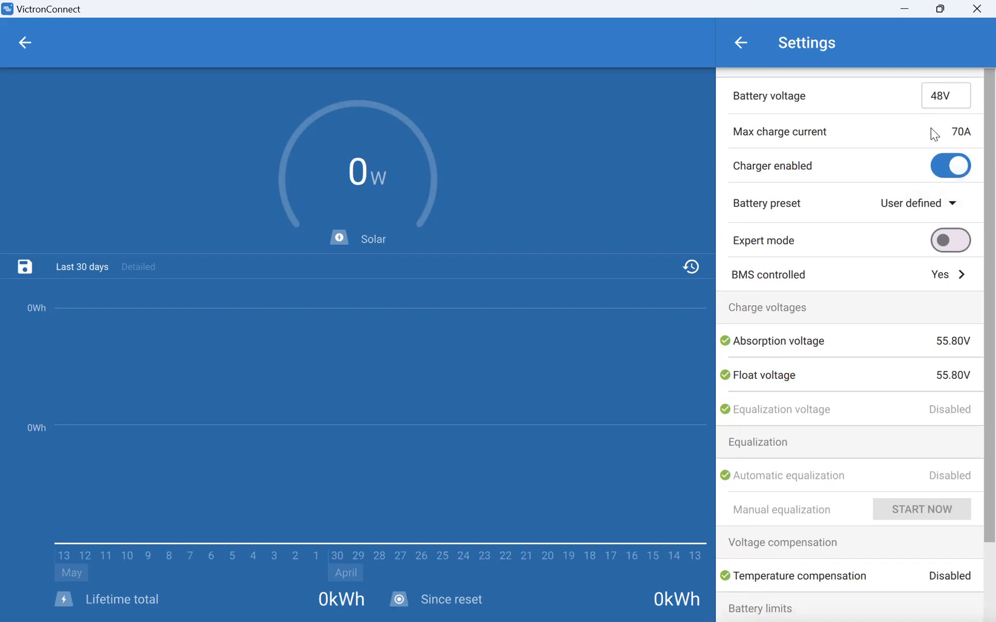
{"action": "left_click", "coordinate": [961, 135]}
{"action": "double_click", "coordinate": [496, 318]}
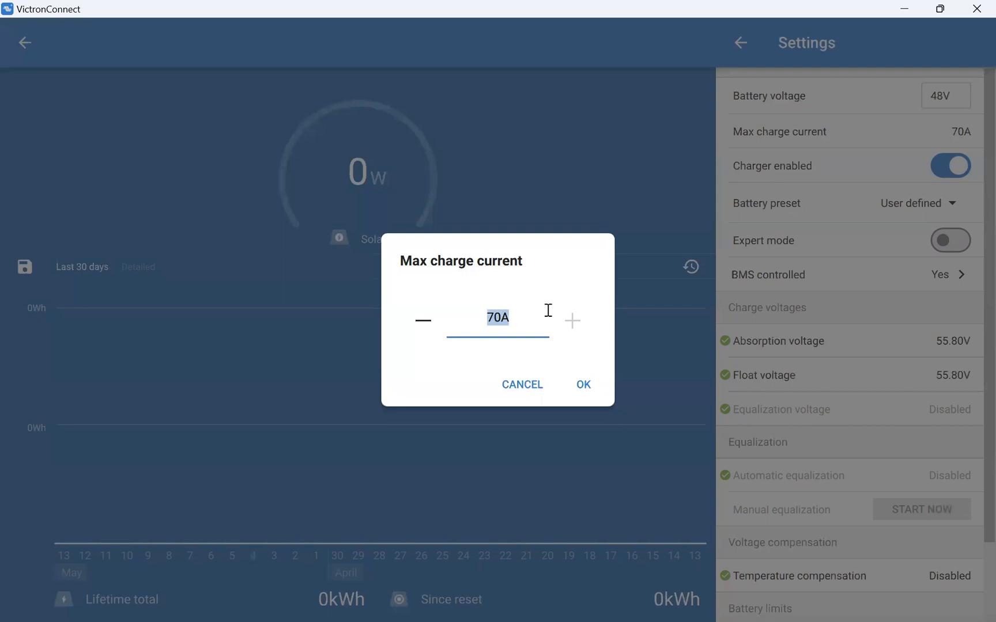
{"action": "left_click", "coordinate": [520, 384]}
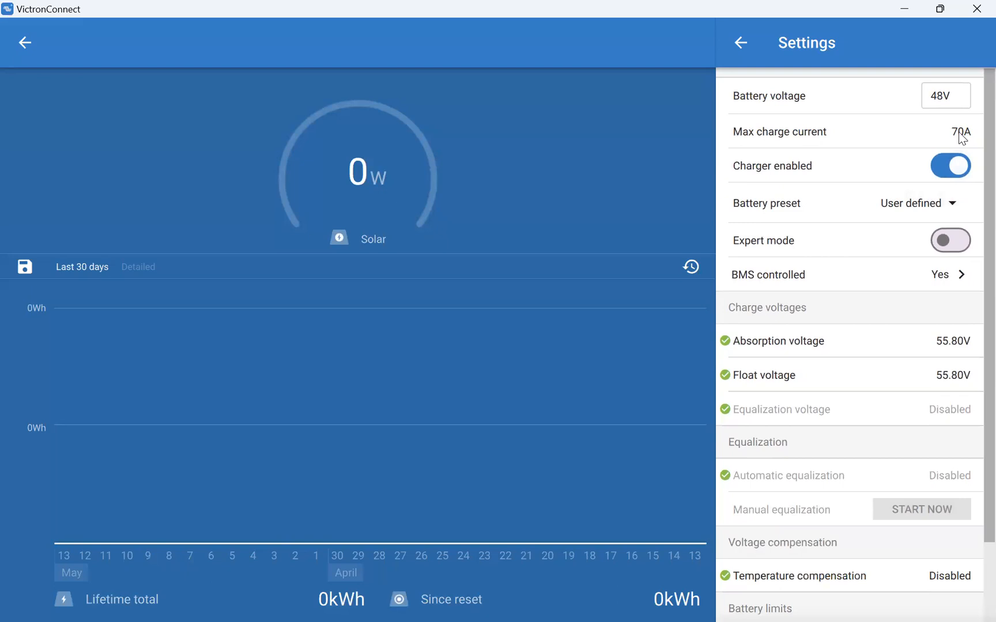
{"action": "left_click", "coordinate": [943, 280]}
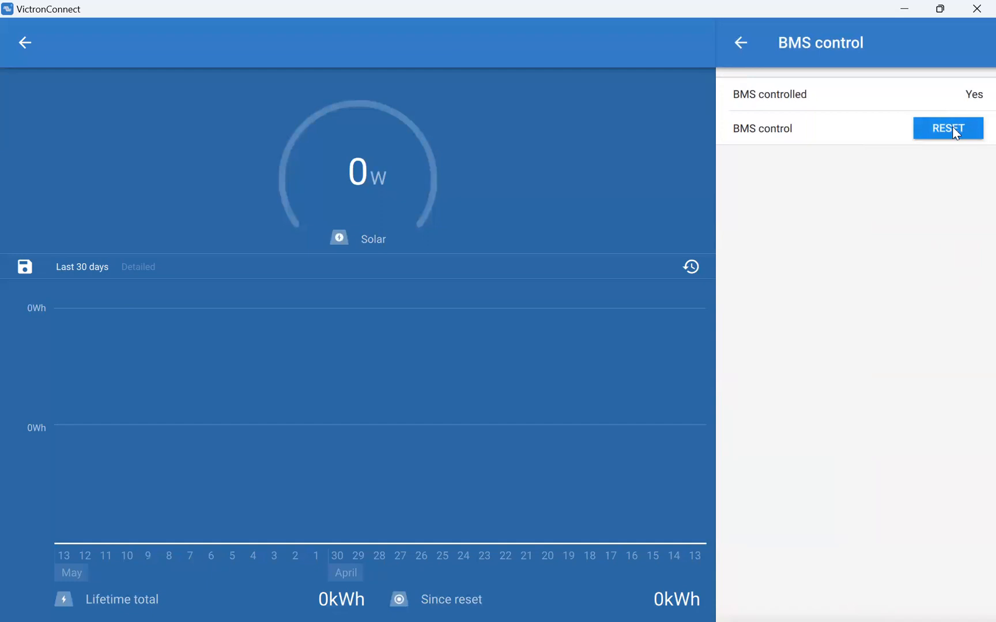
{"action": "left_click", "coordinate": [743, 45]}
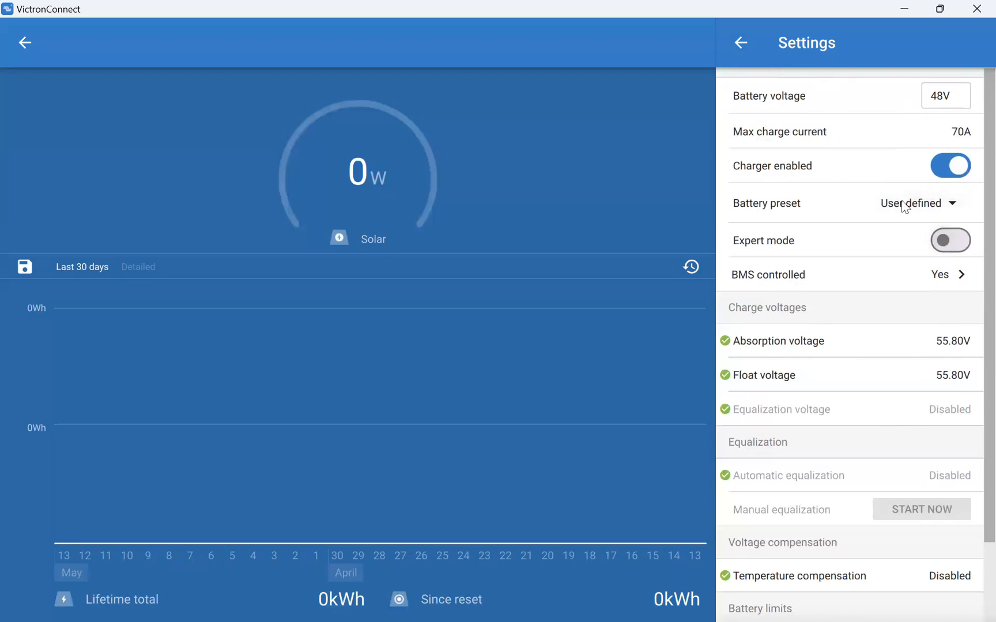
Reset the solar charger's BMS control, then close VictronConnect.
{"action": "left_click", "coordinate": [941, 282]}
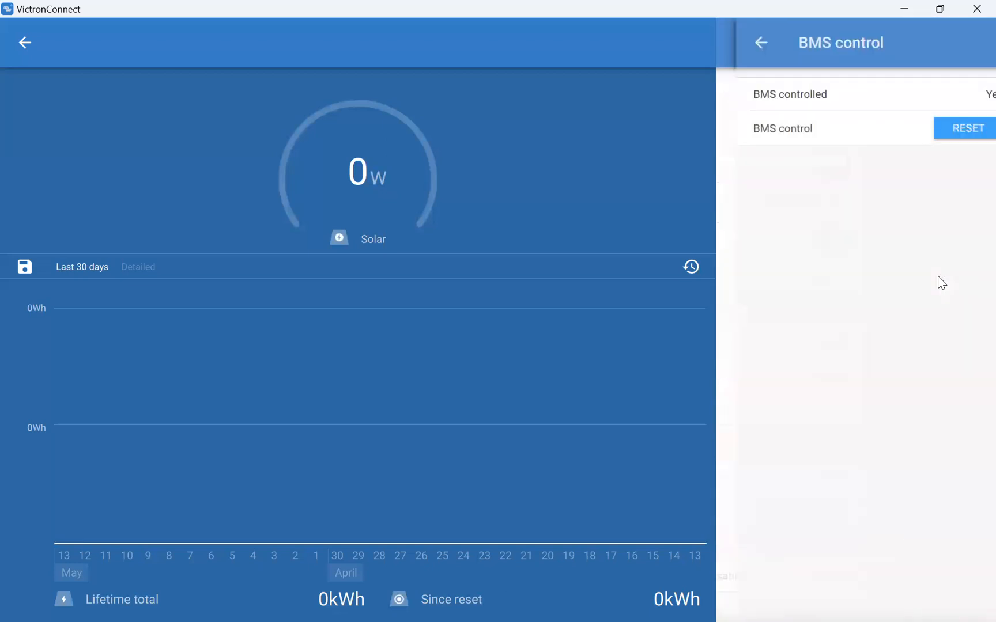
{"action": "left_click", "coordinate": [948, 128]}
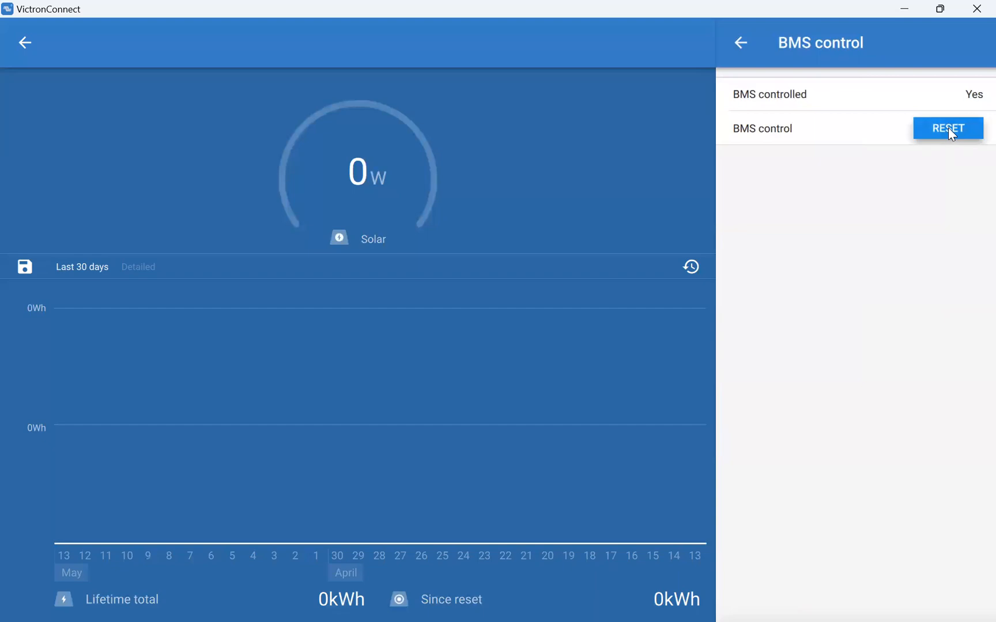
{"action": "left_click", "coordinate": [591, 398]}
{"action": "left_click", "coordinate": [974, 10]}
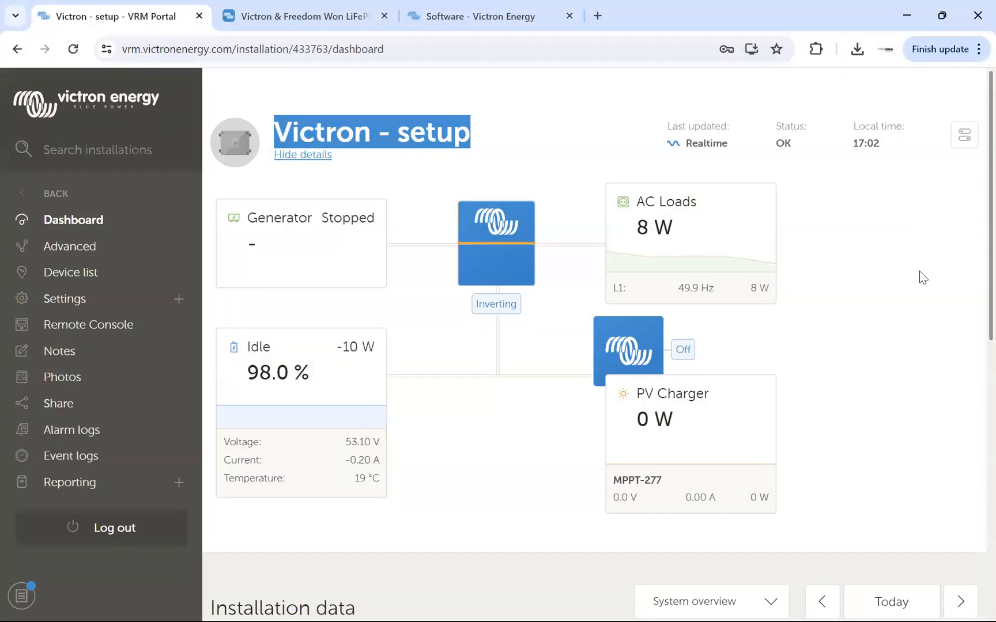
Look over the "Victron - setup" installation's device list and its settings categories in VRM.
{"action": "left_click", "coordinate": [918, 271]}
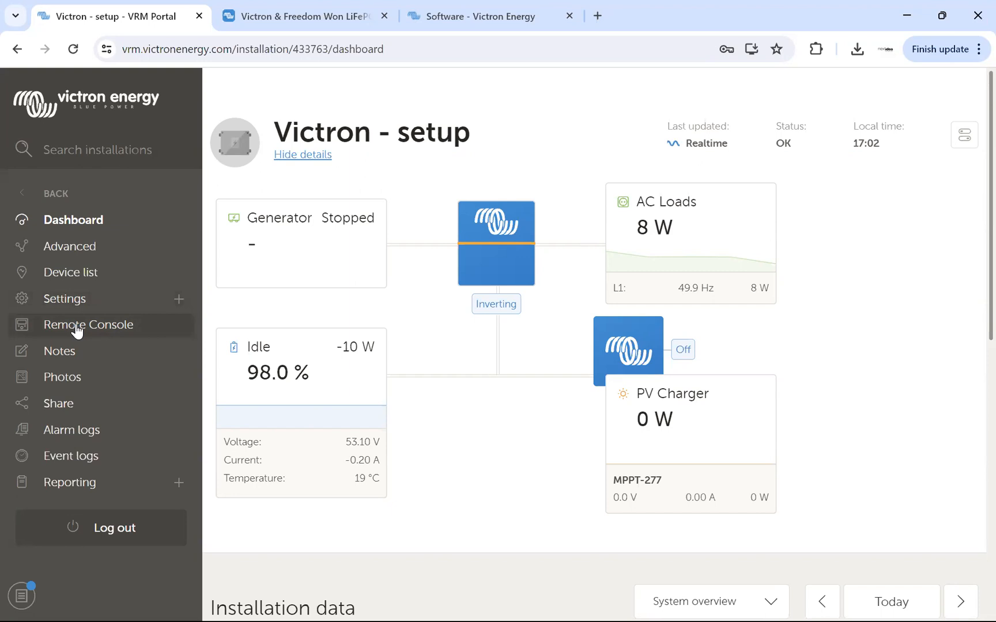
{"action": "left_click", "coordinate": [76, 276]}
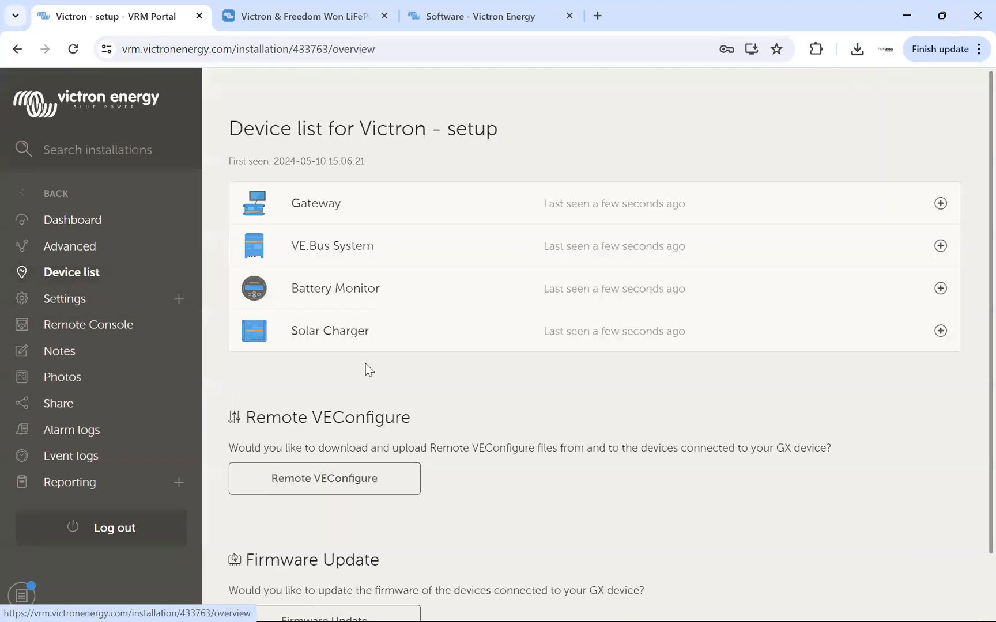
{"action": "scroll", "coordinate": [311, 480], "scroll_direction": "down", "scroll_amount": 1}
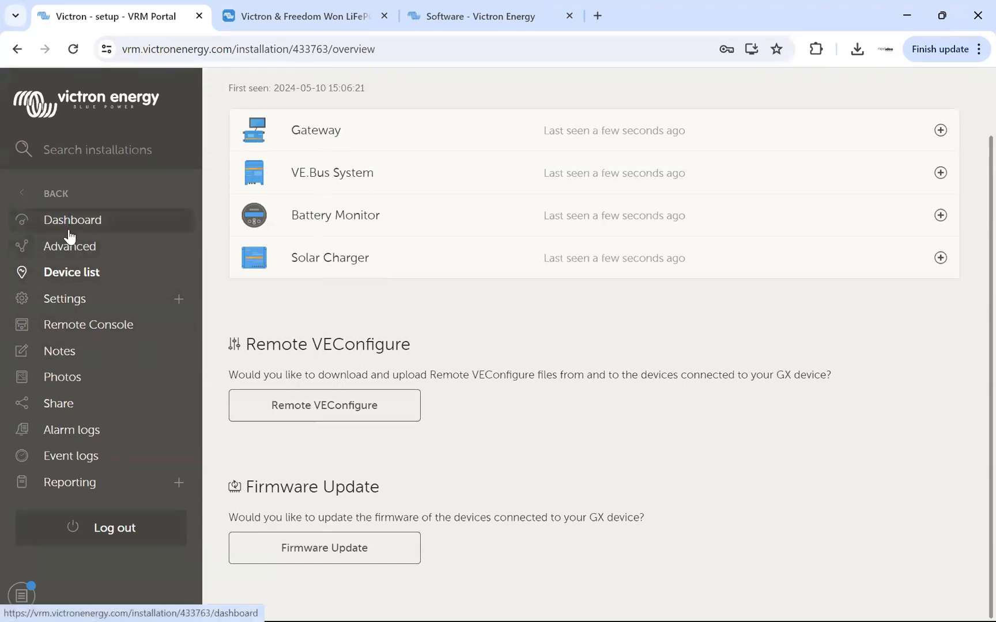
{"action": "left_click", "coordinate": [64, 301]}
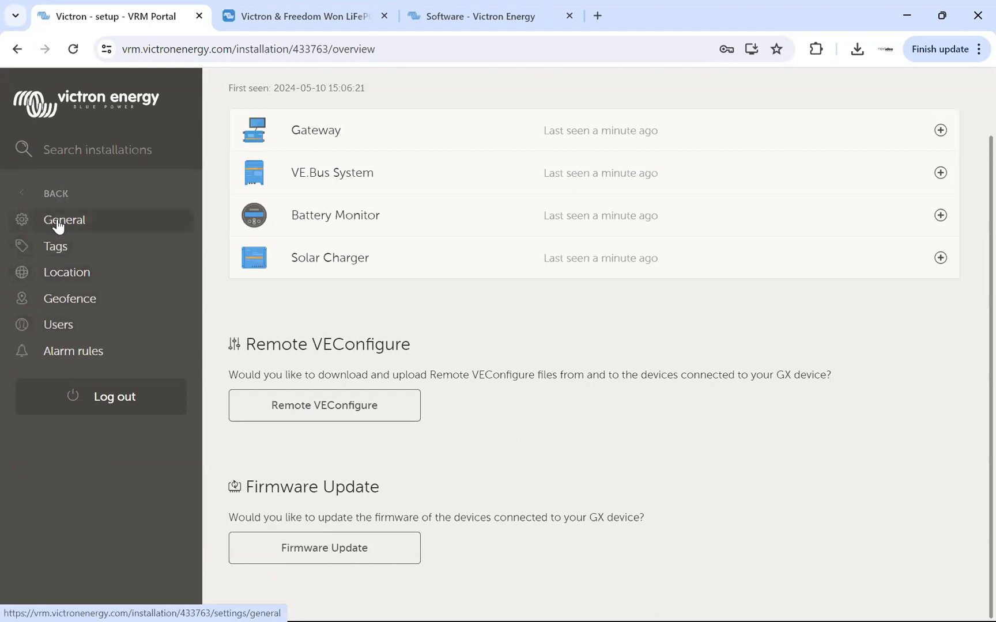
{"action": "left_click", "coordinate": [39, 196]}
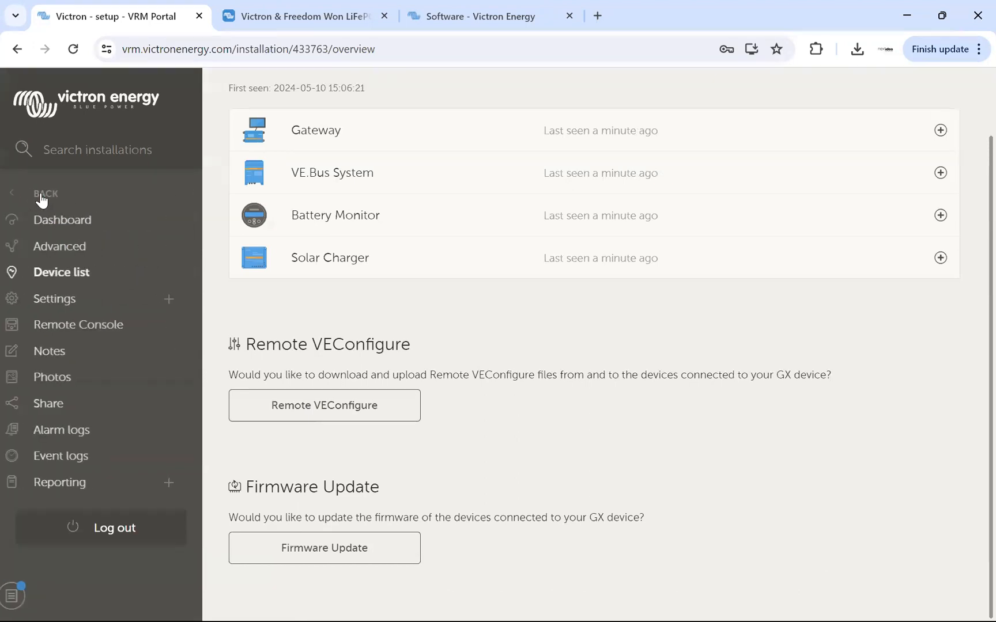
Enter "H" in the installation's notes and save them.
{"action": "left_click", "coordinate": [63, 349]}
{"action": "left_click", "coordinate": [518, 298]}
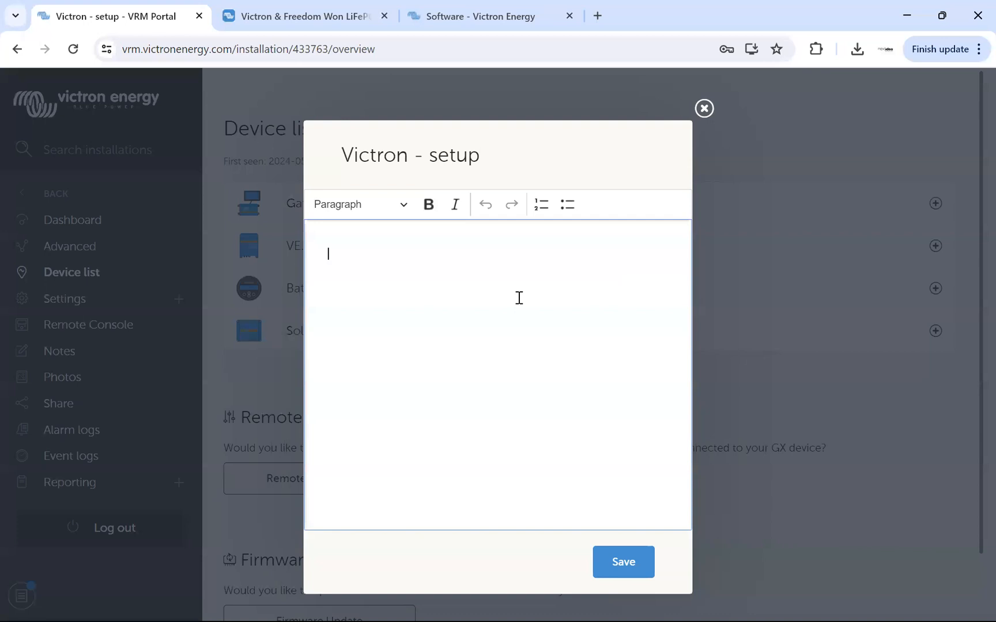
{"action": "type", "text": "Hi"}
{"action": "left_click", "coordinate": [625, 564]}
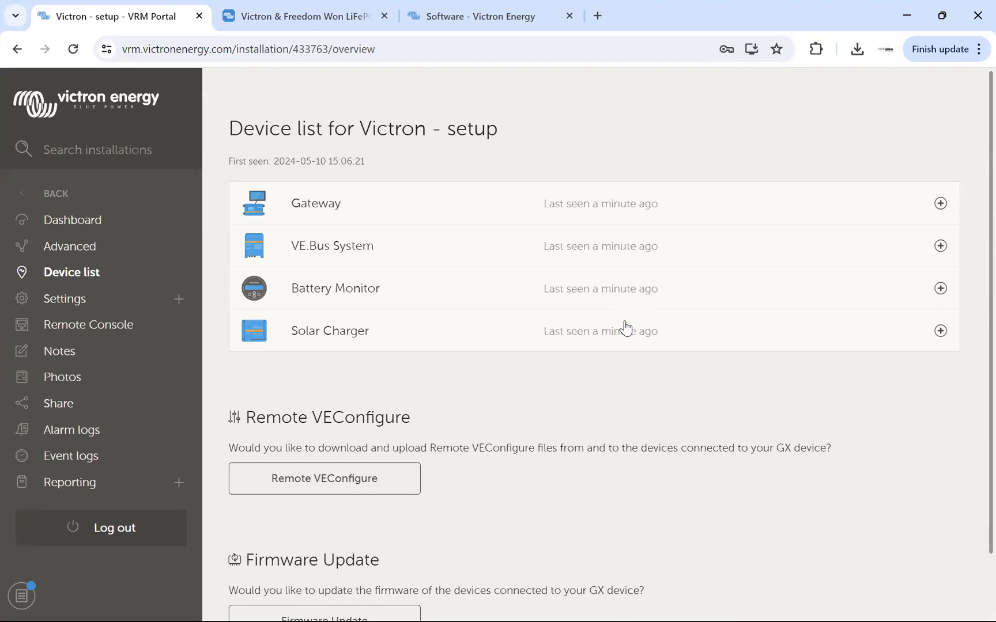
Check where photos are added to the installation, then enable site sharing.
{"action": "left_click", "coordinate": [70, 385]}
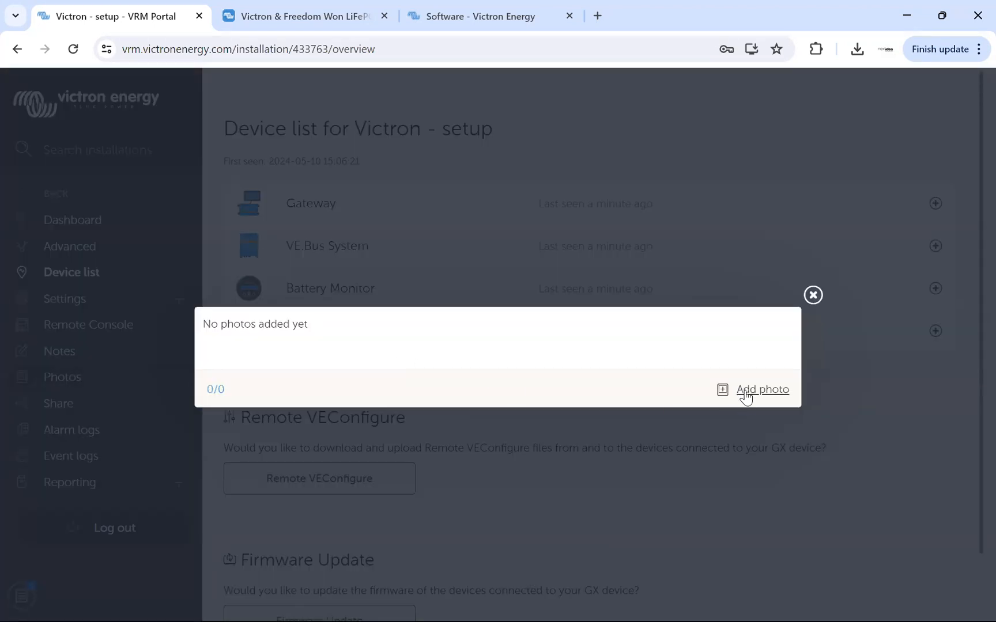
{"action": "left_click", "coordinate": [817, 296]}
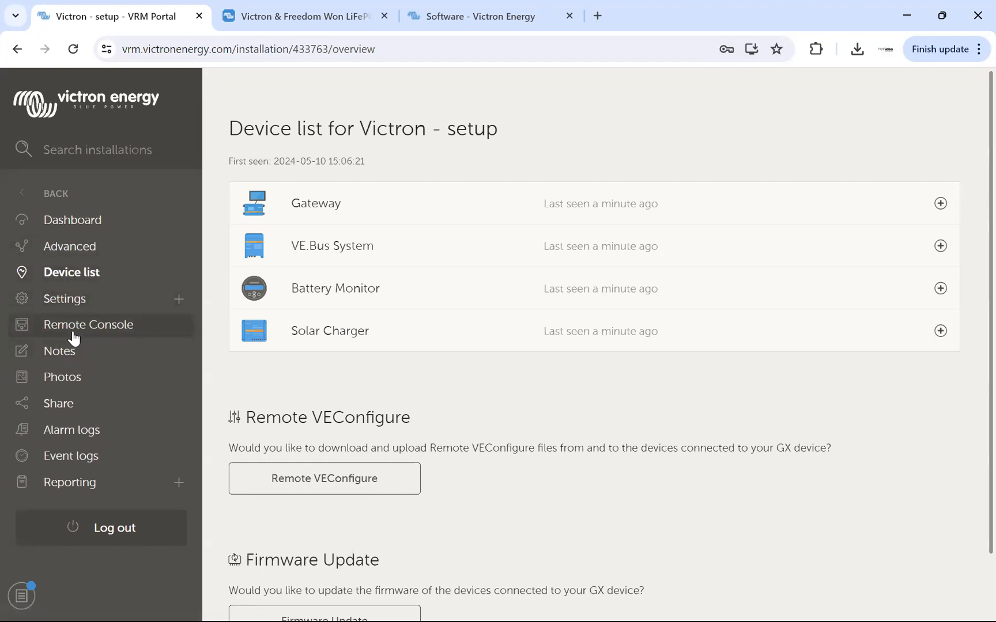
{"action": "left_click", "coordinate": [60, 406]}
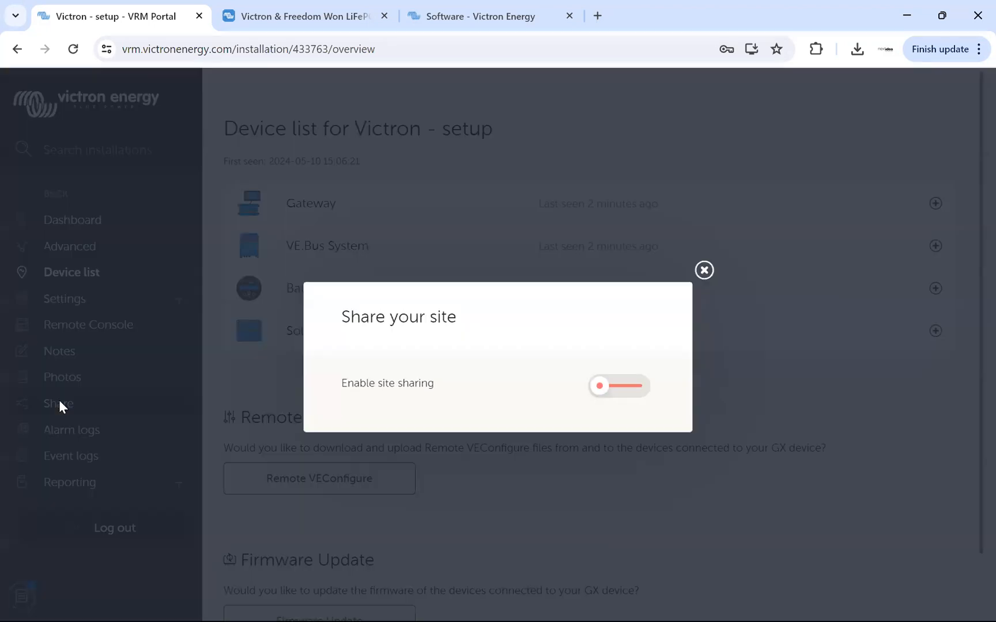
{"action": "left_click", "coordinate": [634, 390]}
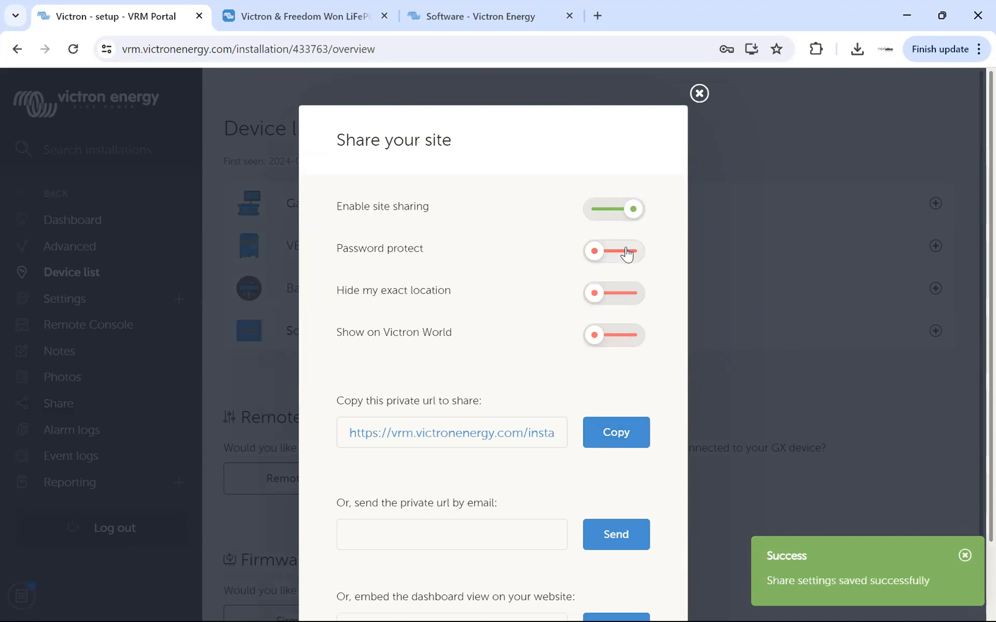
Try the option that hides the exact location, switch it back off, disable site sharing and close the sharing settings.
{"action": "left_click", "coordinate": [627, 299]}
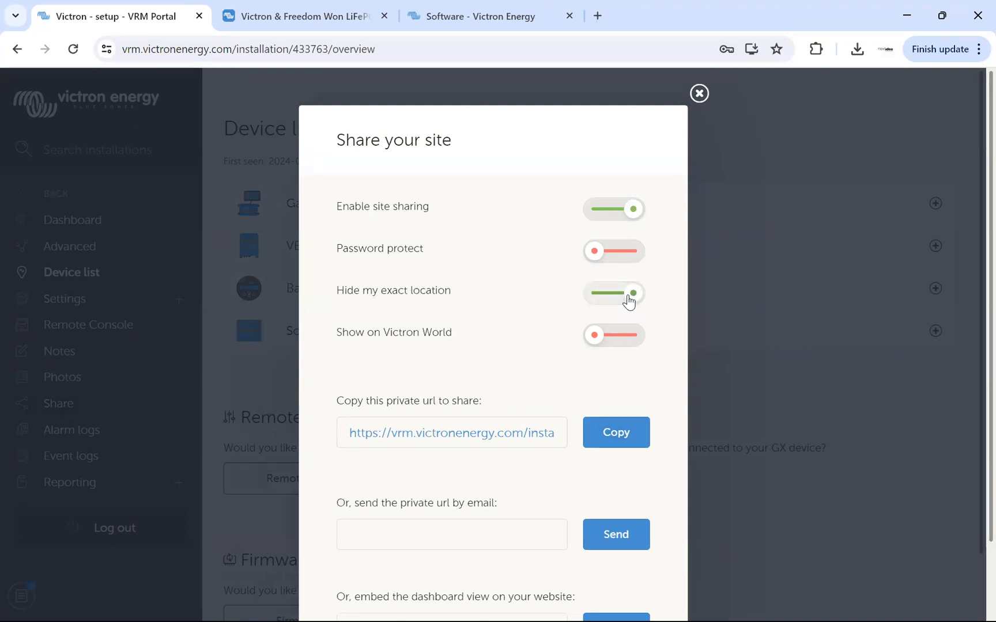
{"action": "left_click", "coordinate": [620, 301]}
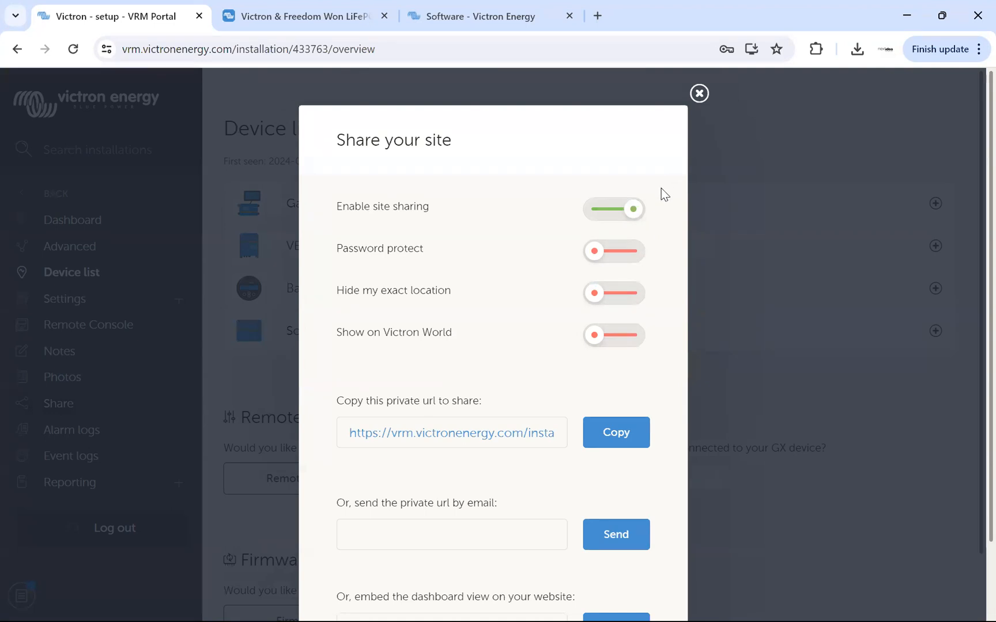
{"action": "left_click", "coordinate": [617, 213]}
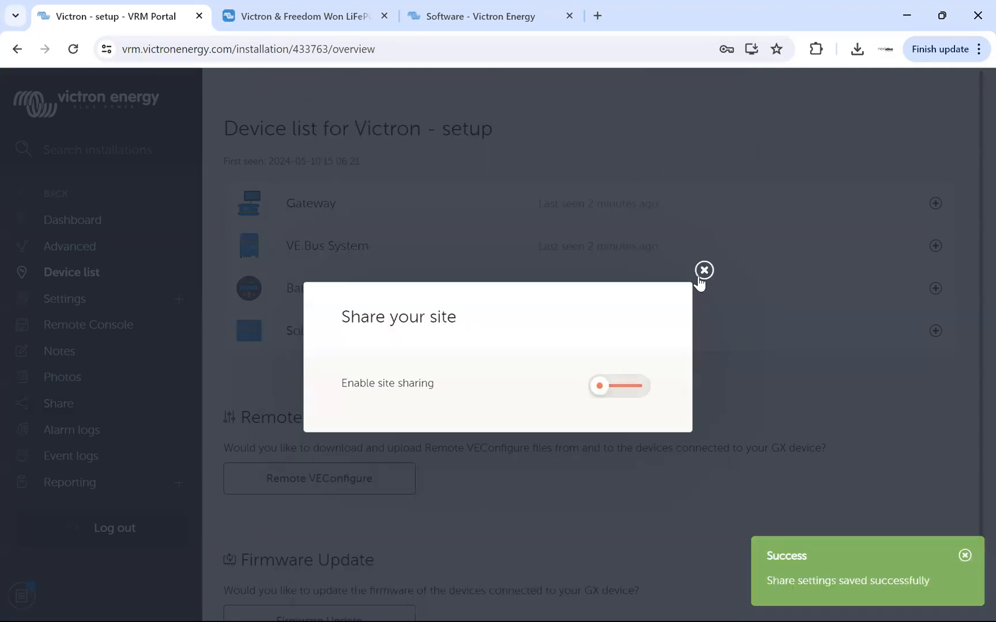
{"action": "left_click", "coordinate": [270, 380]}
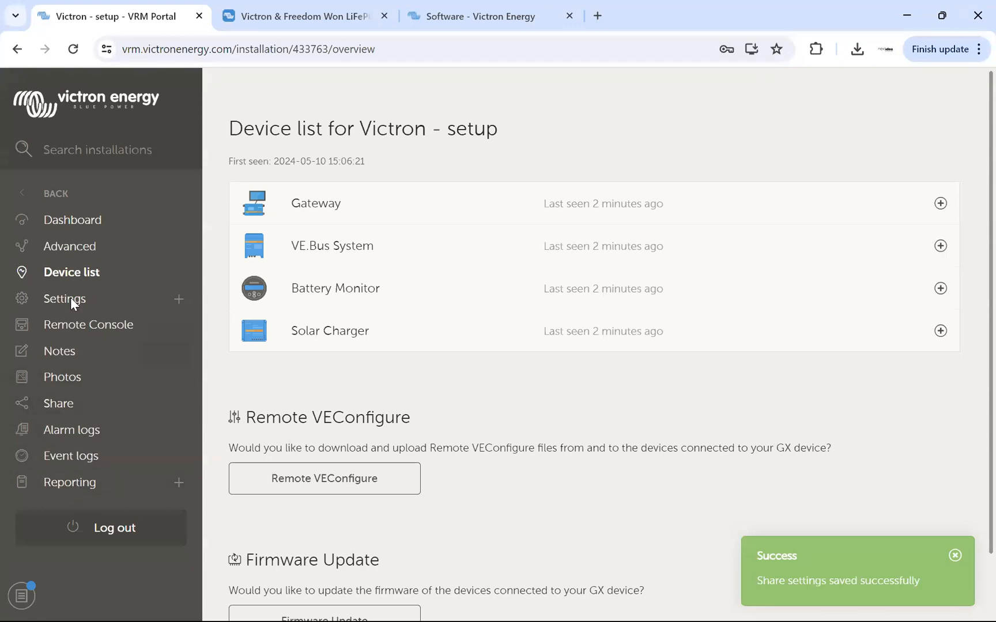
Open the installation's dashboard and examine the battery voltage, the PV charger's power and the AC loads.
{"action": "left_click", "coordinate": [82, 230]}
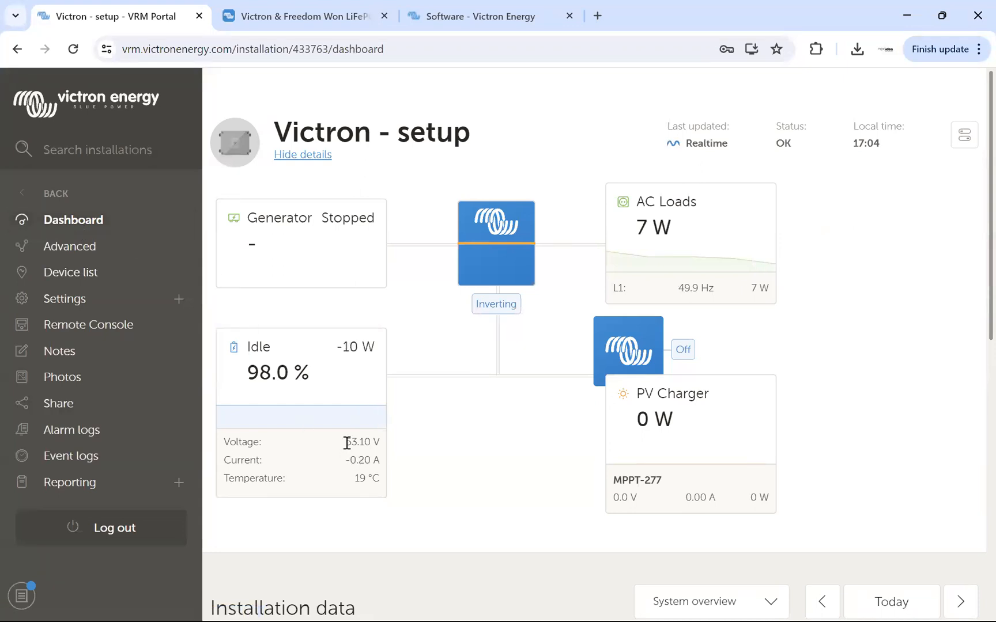
{"action": "left_click_drag", "start_coordinate": [346, 442], "coordinate": [380, 444]}
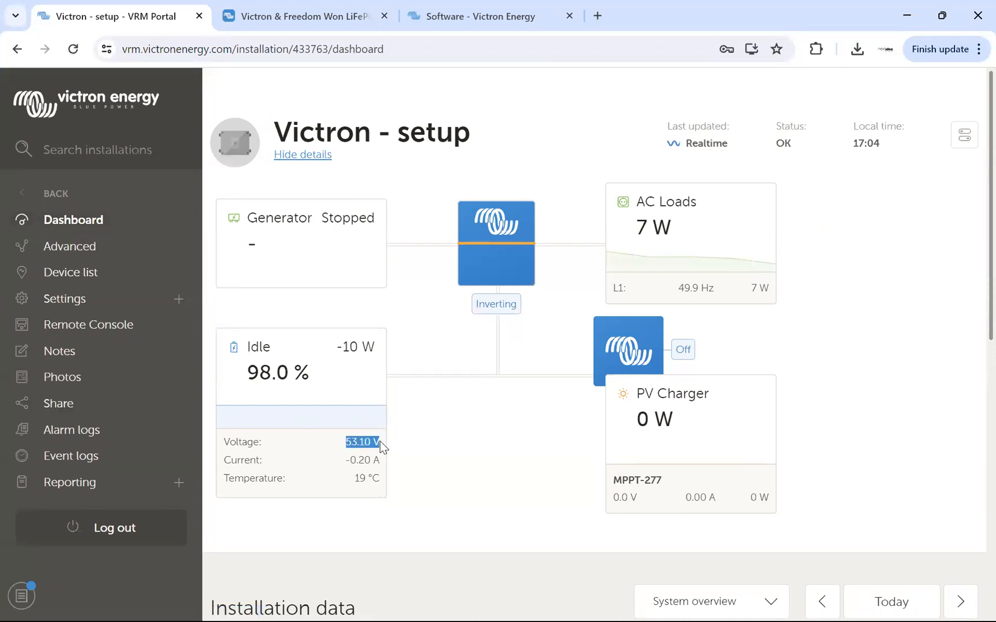
{"action": "left_click", "coordinate": [613, 494]}
{"action": "left_click_drag", "start_coordinate": [639, 417], "coordinate": [736, 415]}
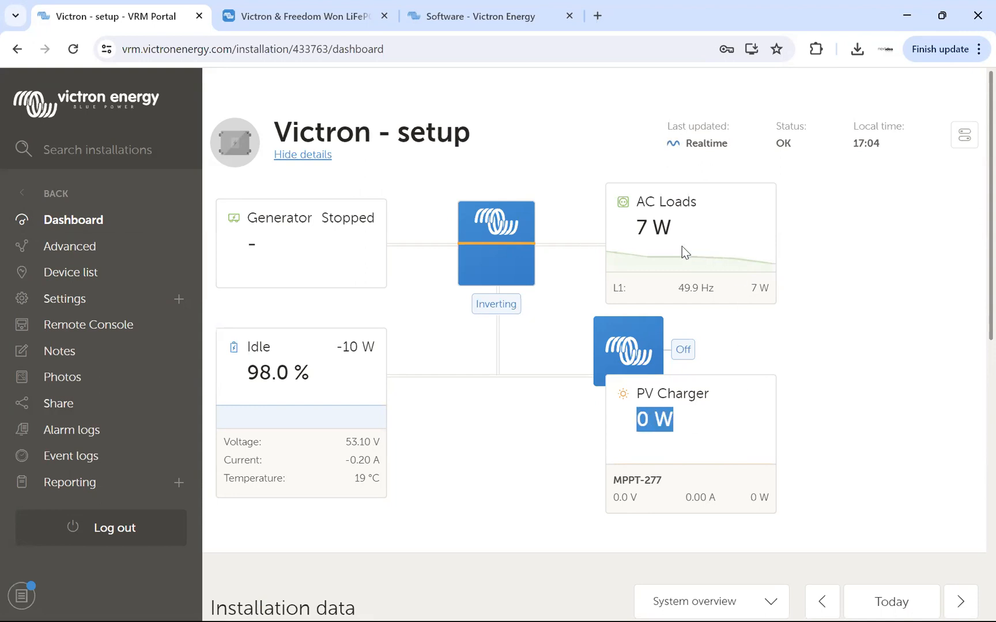
{"action": "left_click_drag", "start_coordinate": [638, 225], "coordinate": [674, 233]}
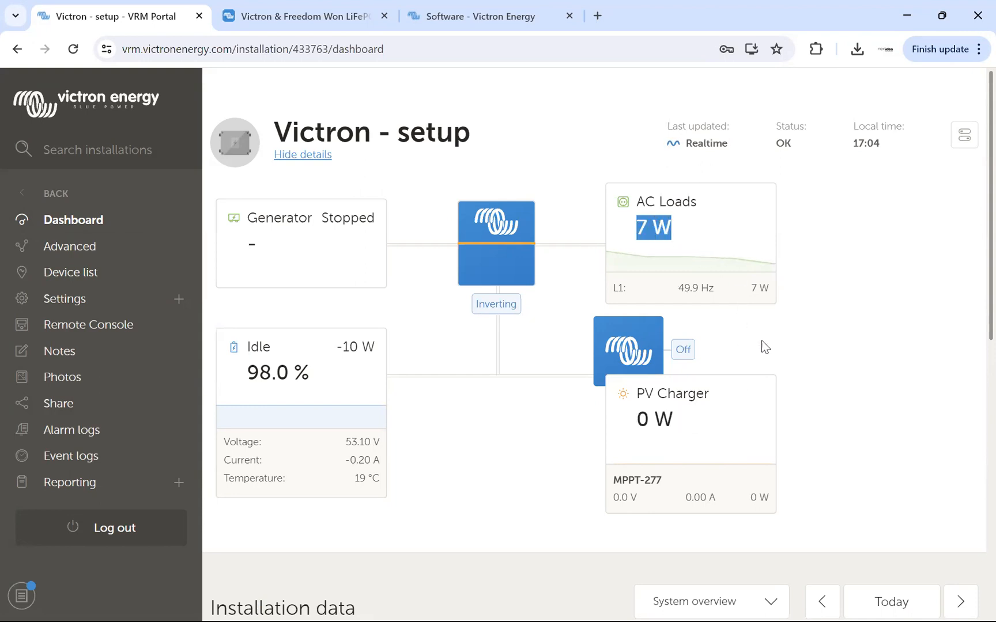